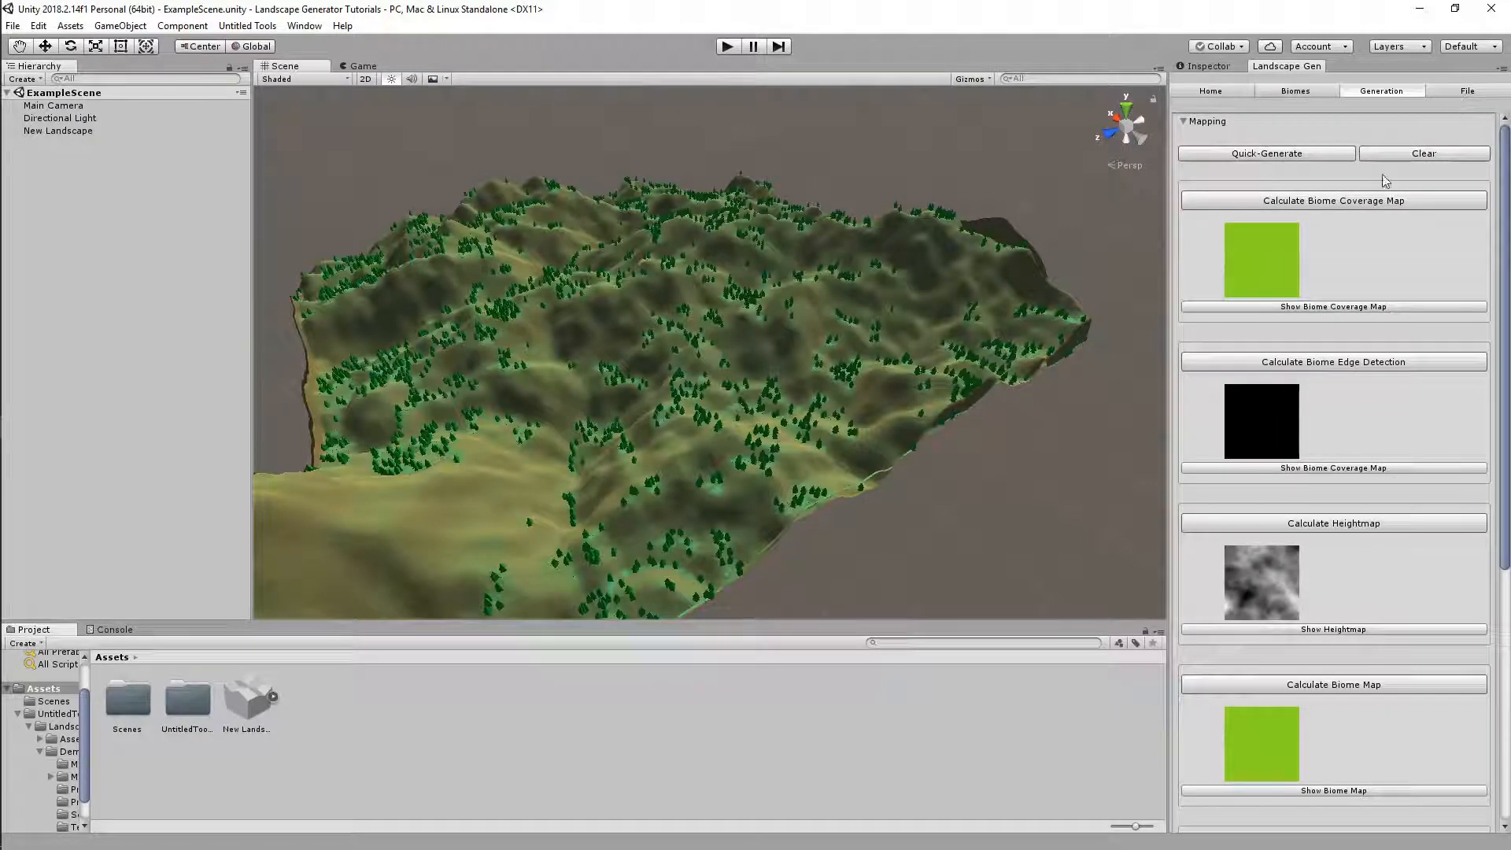
Orbit the Scene view around the generated hilly, tree-covered terrain to inspect it
scroll(1393, 211, "down", 5)
scroll(1393, 206, "up", 5)
left_click_drag(944, 421, 1163, 425, "alt")
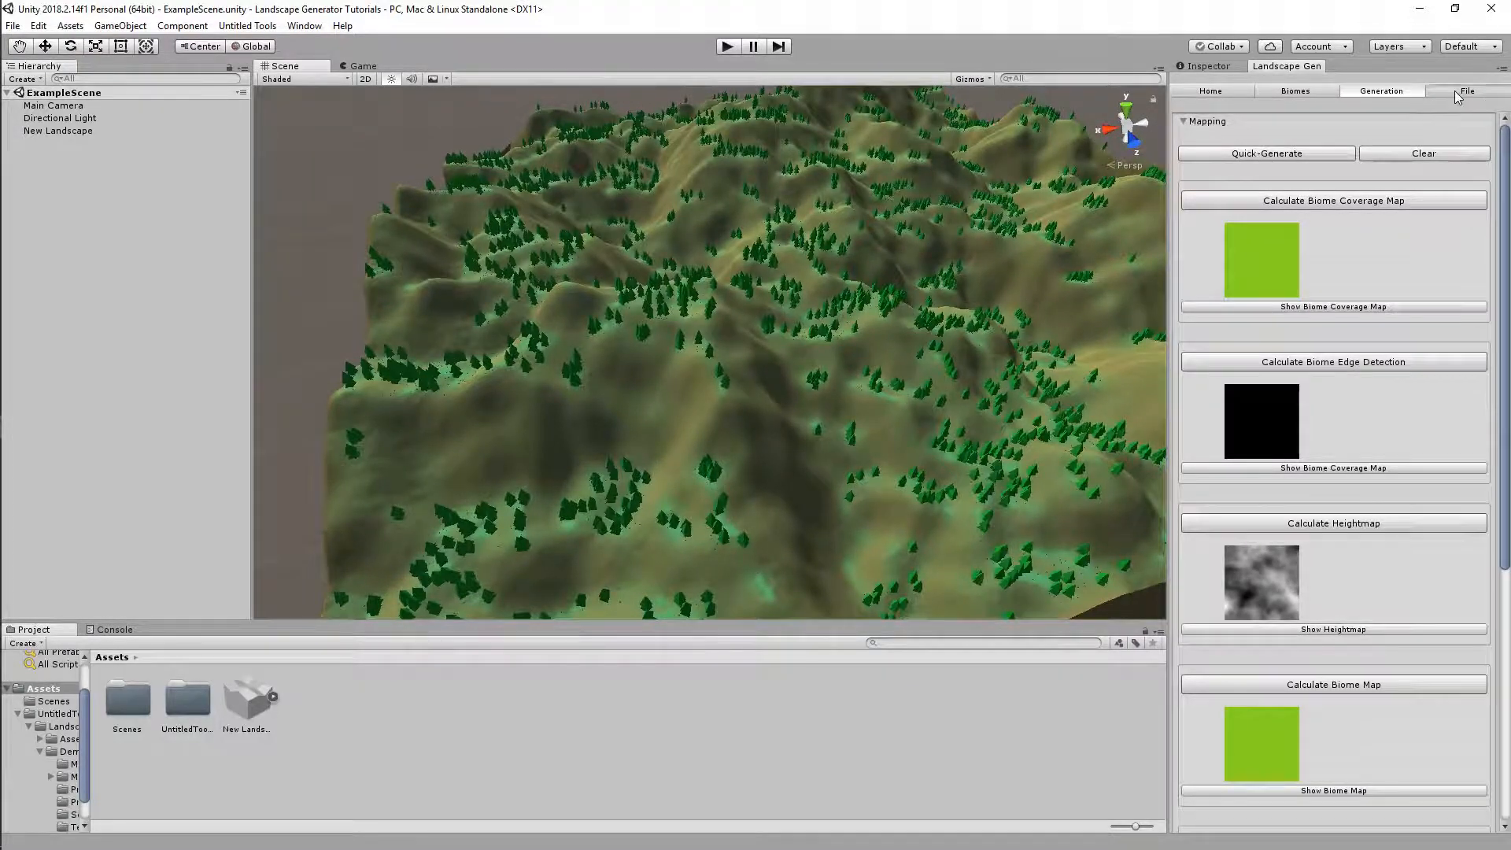
Clear the coverage, edge, height and biome maps, then destroy the current landscape
left_click(1445, 95)
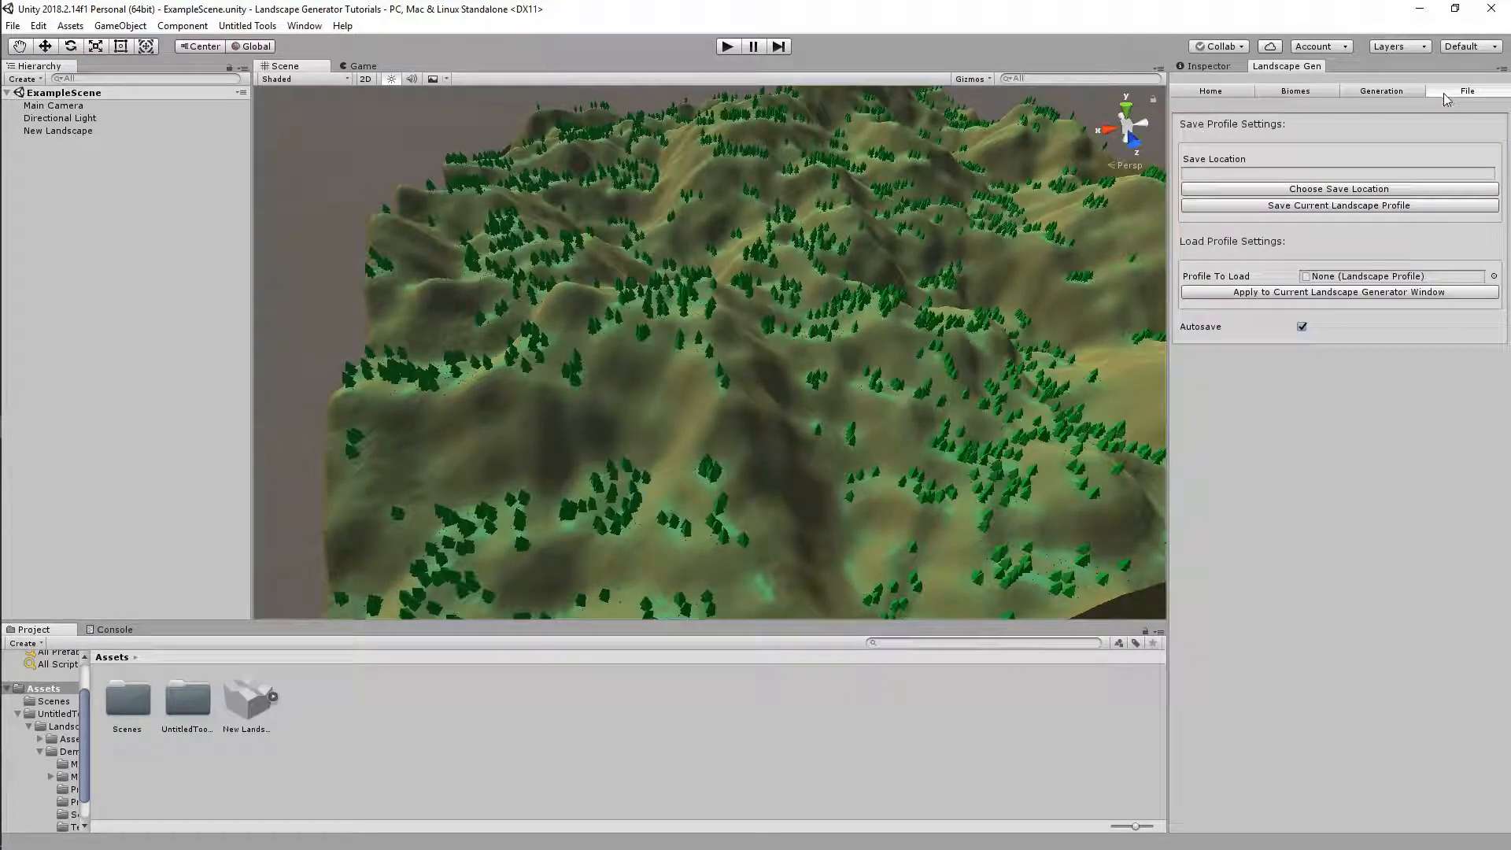
left_click(1383, 92)
left_click_drag(957, 266, 1039, 259, "alt")
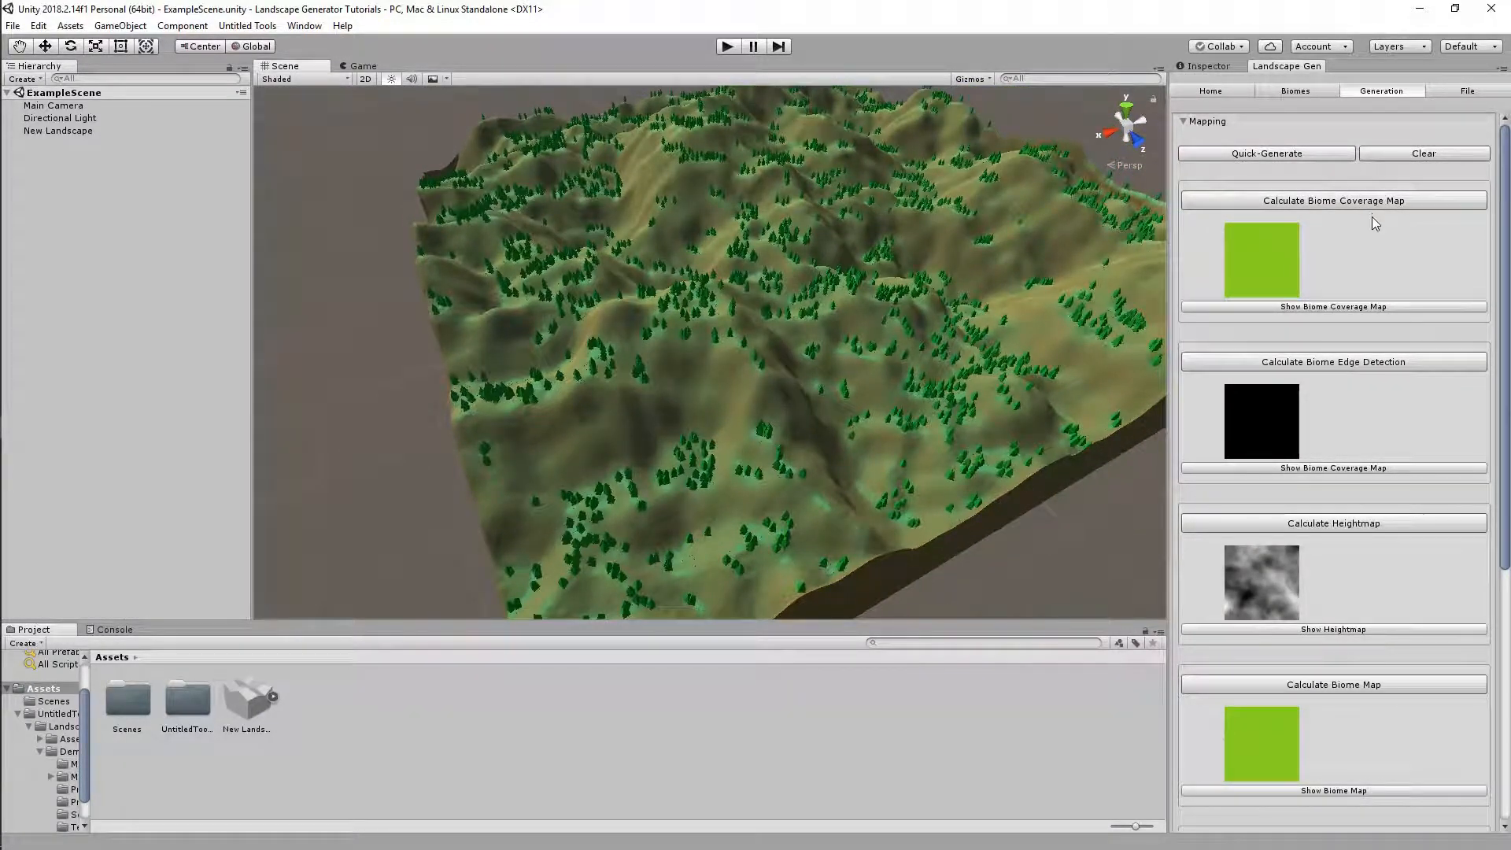
scroll(1374, 228, "down", 6)
scroll(1375, 285, "up", 3)
scroll(1376, 277, "up", 4)
left_click(1411, 153)
scroll(1373, 259, "down", 3)
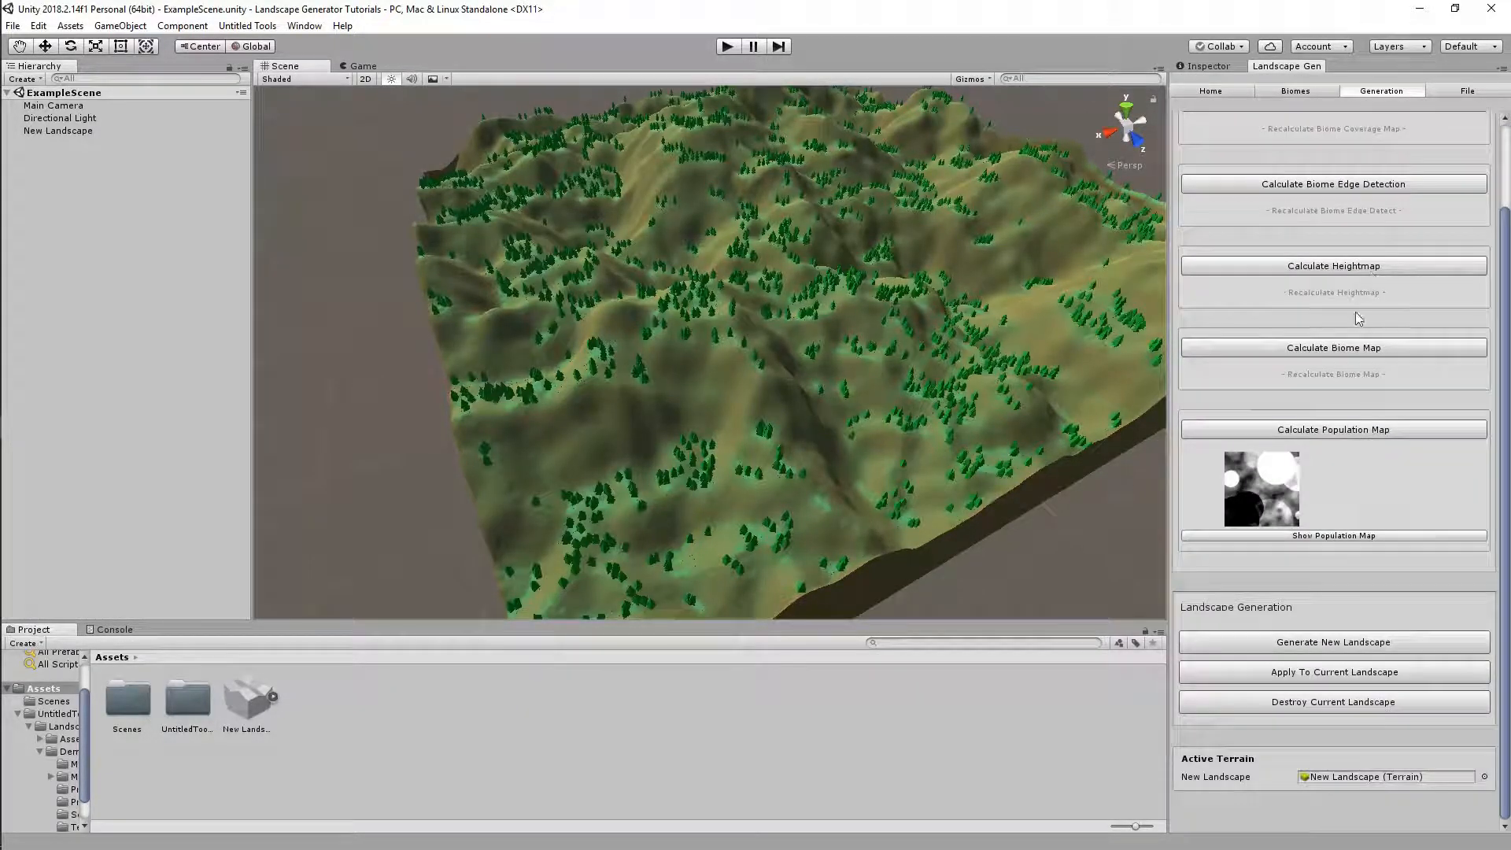
left_click(1237, 708)
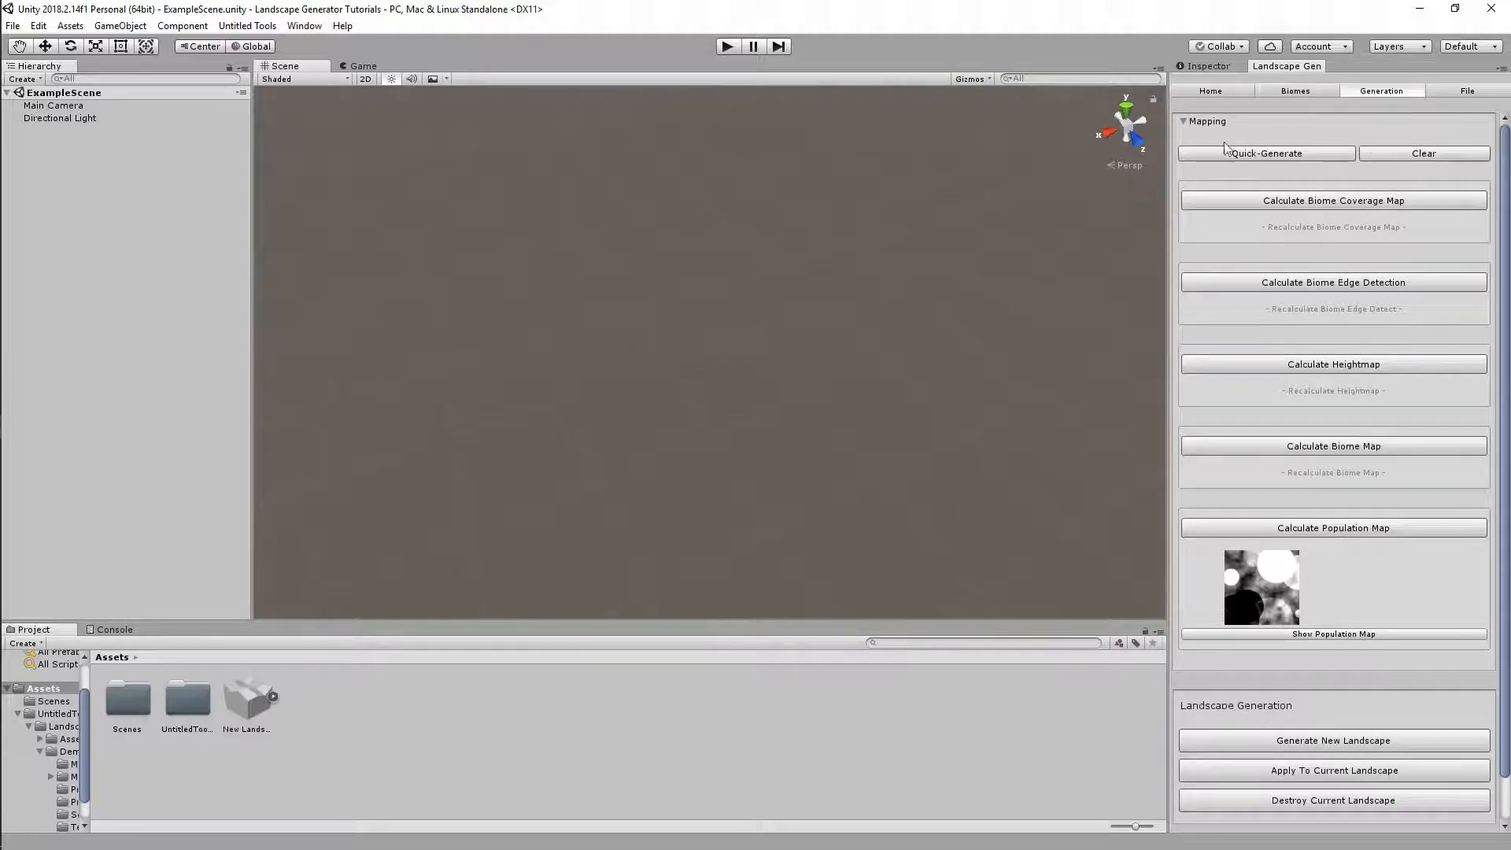
Delete the New Landscape asset from the project's Assets
left_click(238, 698)
key("Delete")
key("Return")
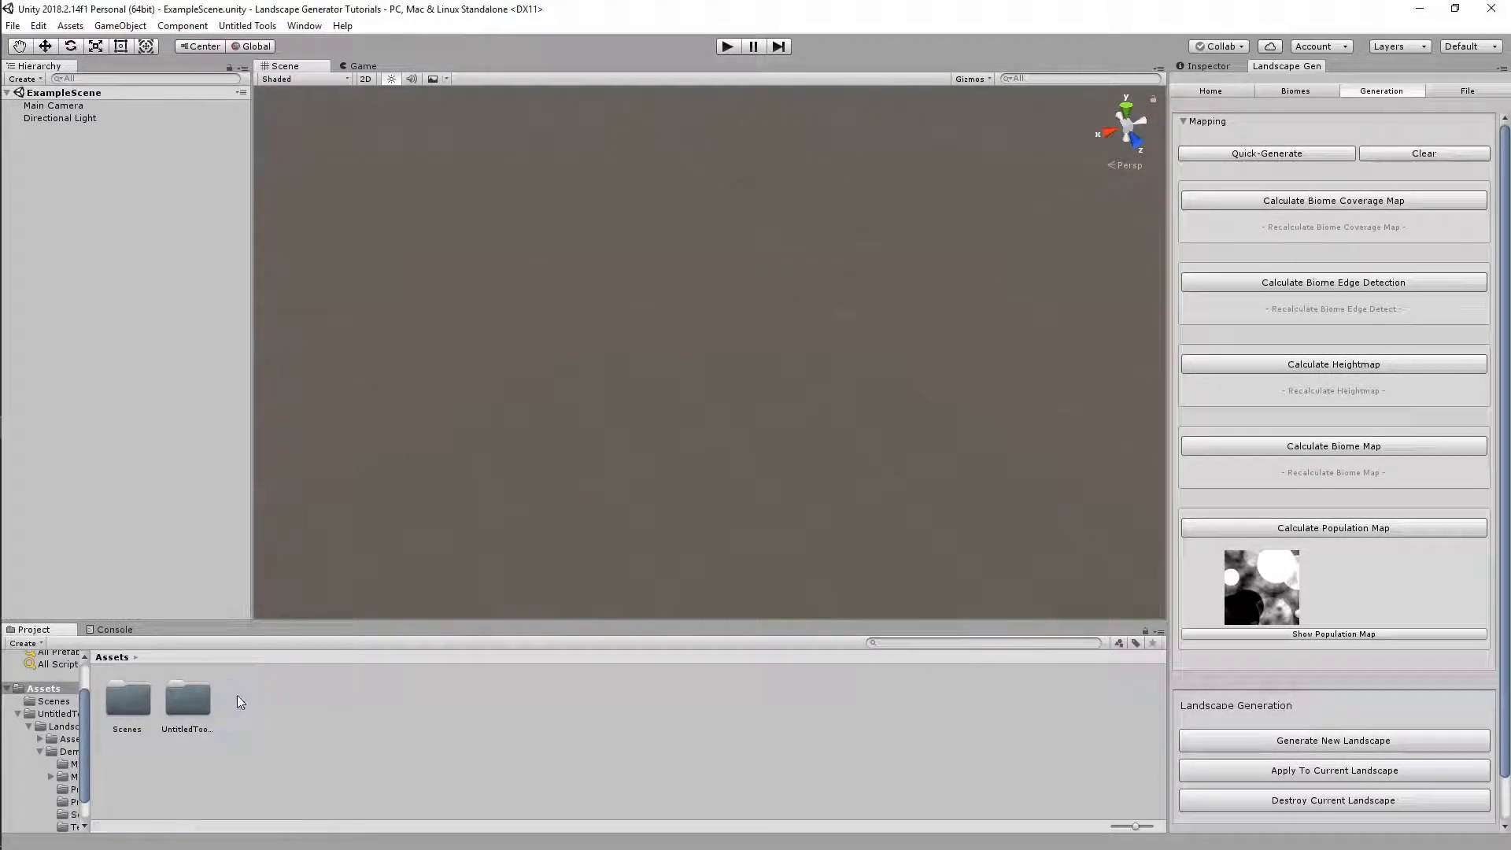
Review the Forest Meadow biome and collapse its Biome Objects list
left_click(1302, 93)
scroll(1343, 365, "up", 4)
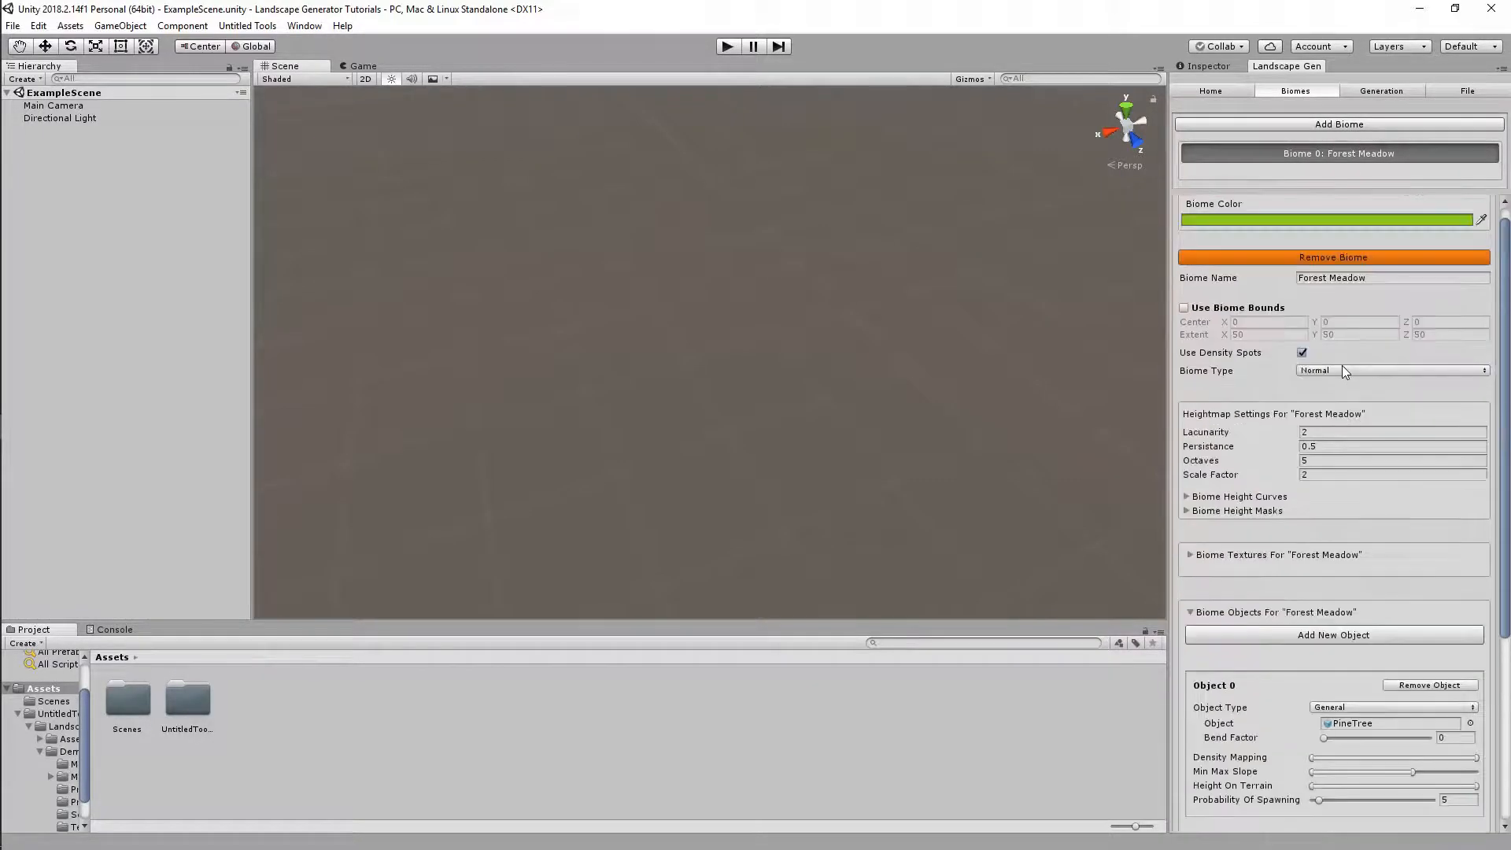
scroll(1364, 540, "down", 4)
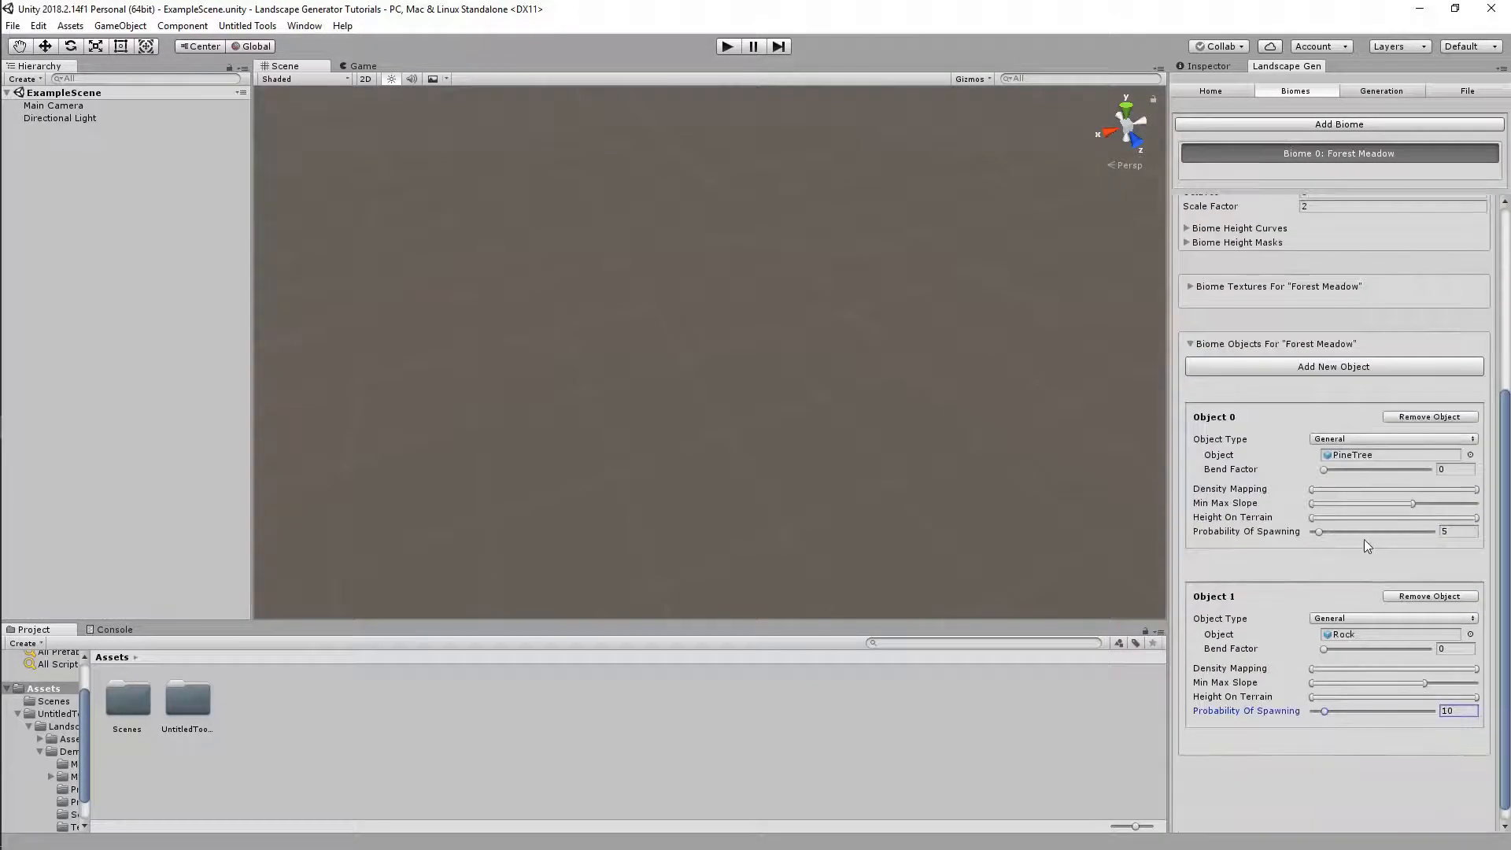
left_click(1191, 346)
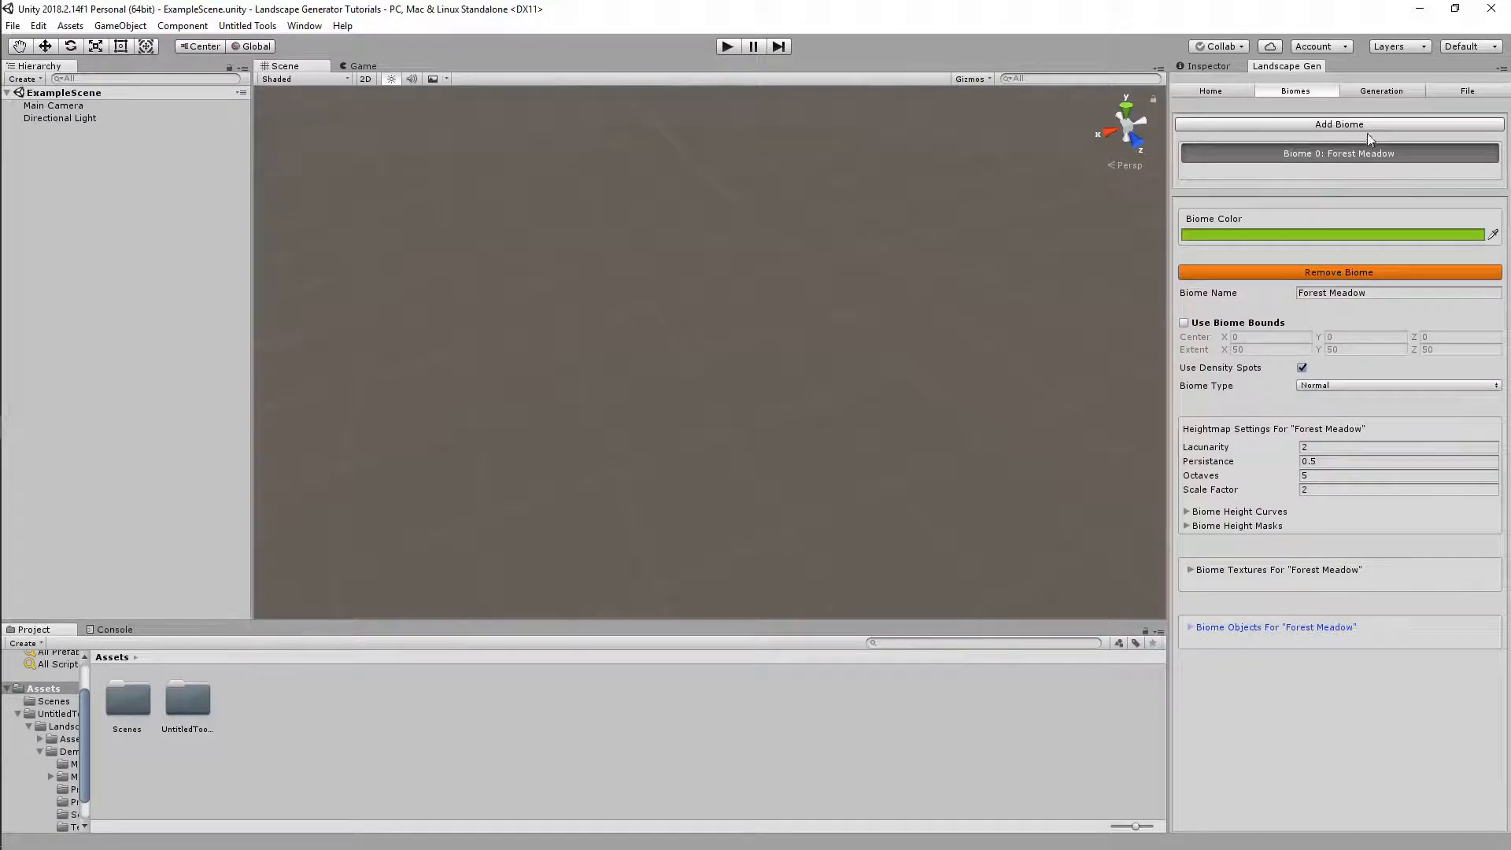
left_click(1371, 91)
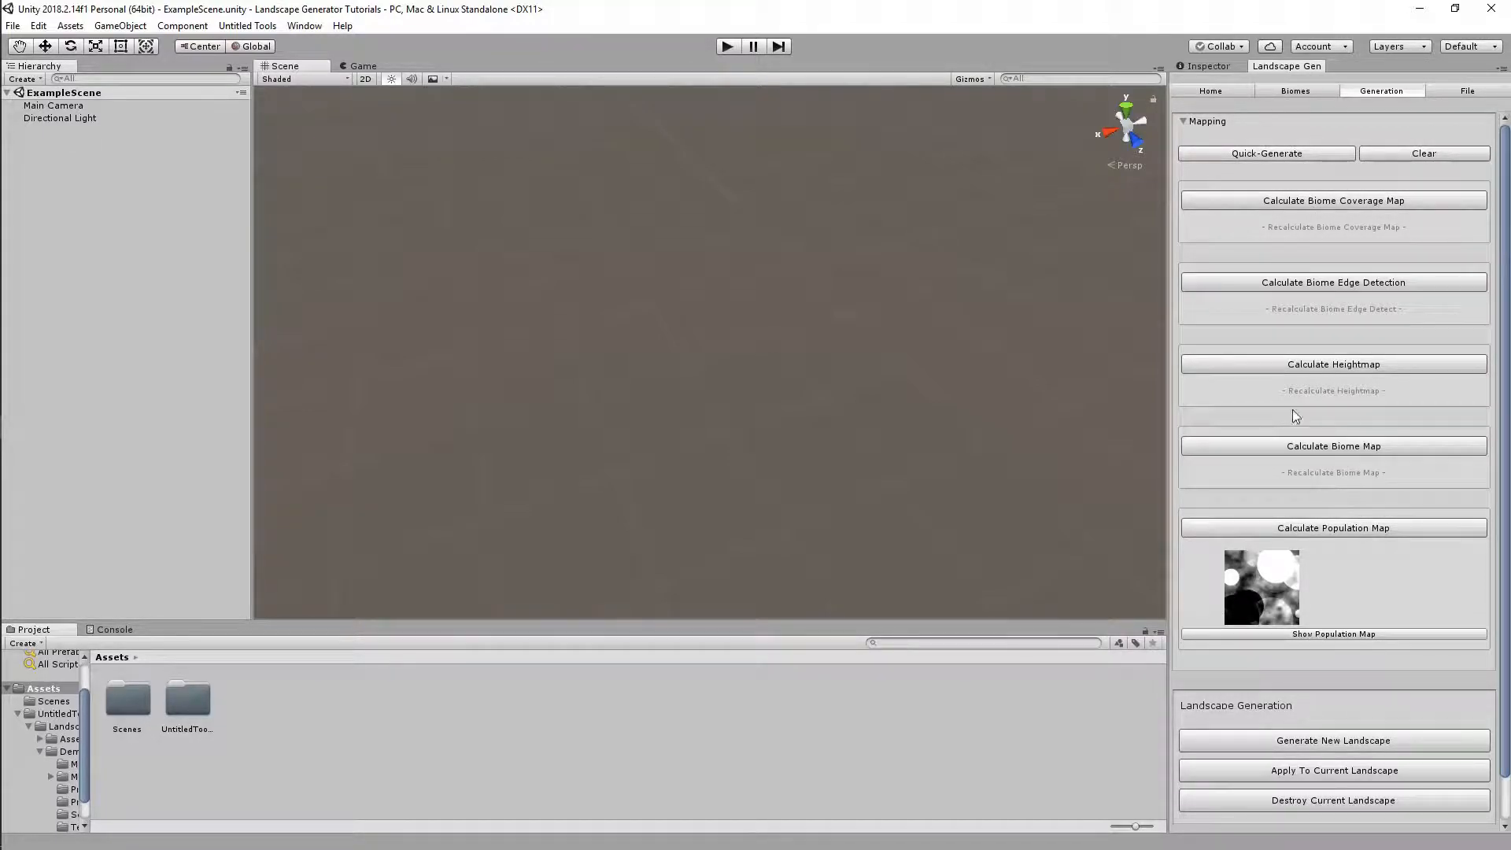
Quick-Generate all generation maps and preview the biome coverage map enlarged
left_click(1296, 154)
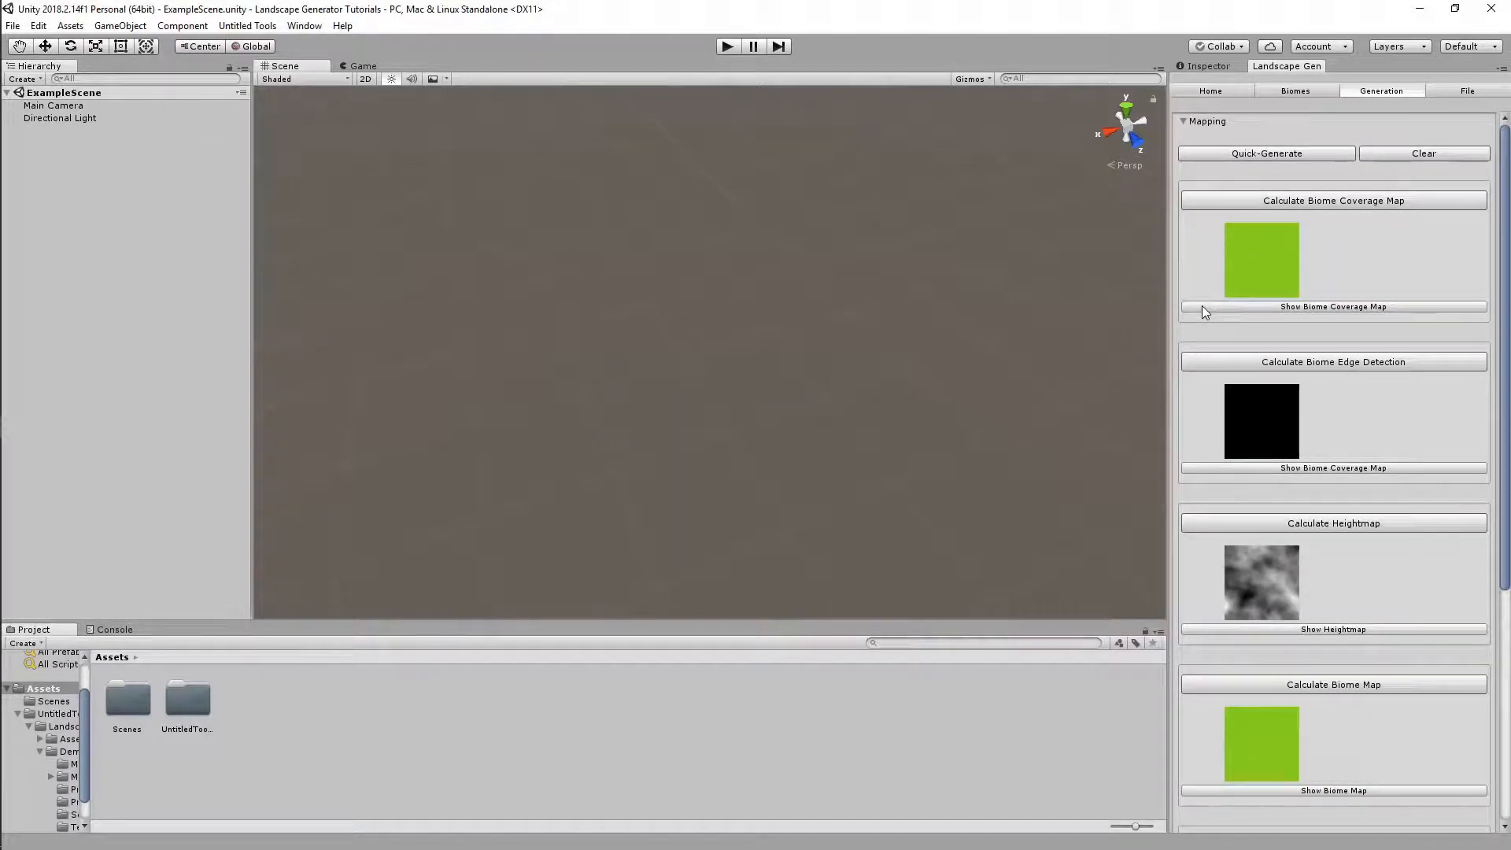
left_click(1204, 307)
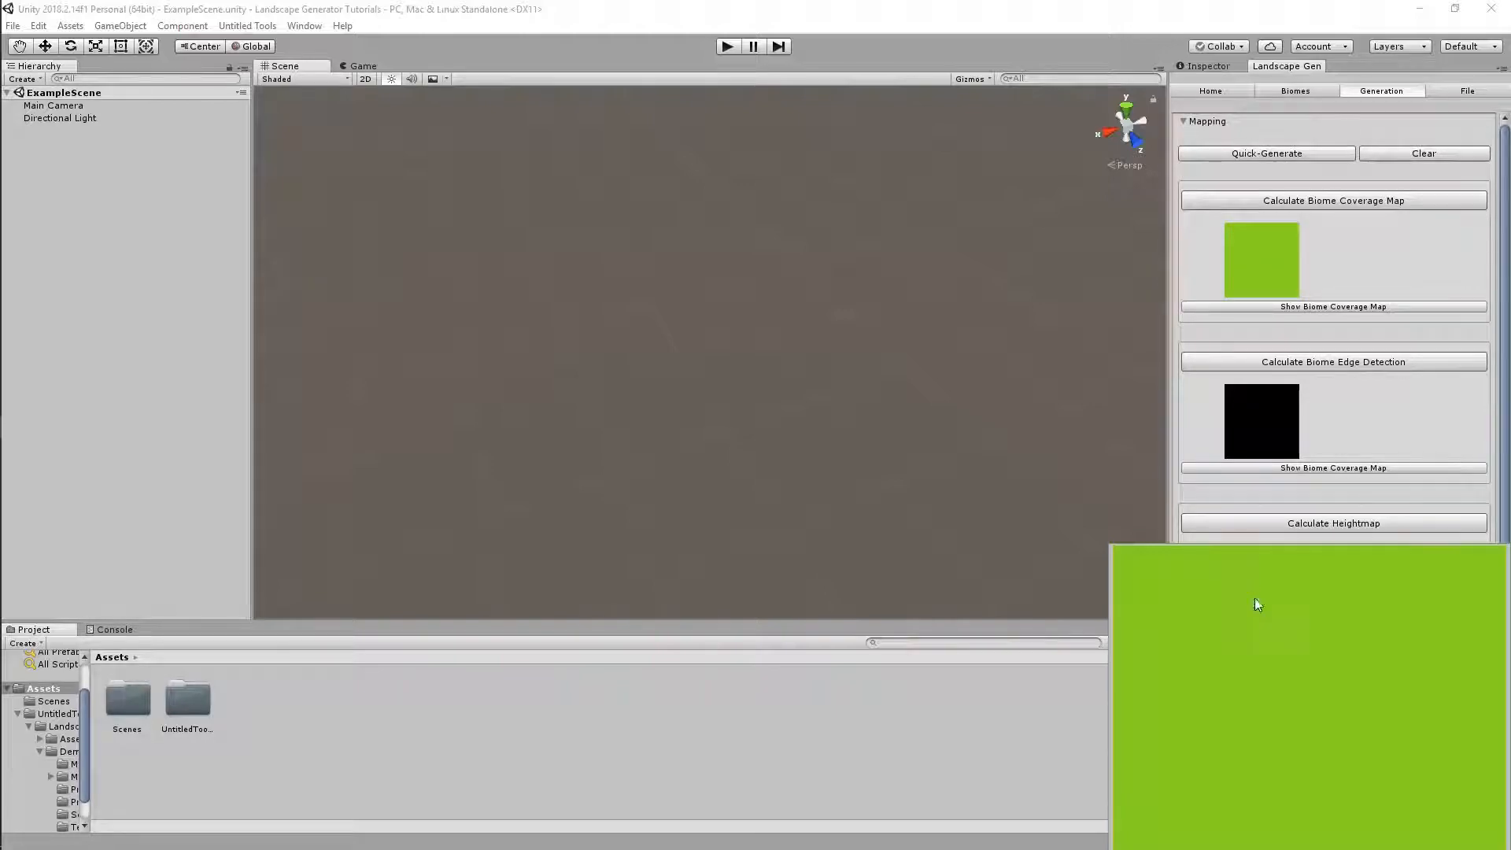
left_click(971, 729)
scroll(1338, 374, "down", 3)
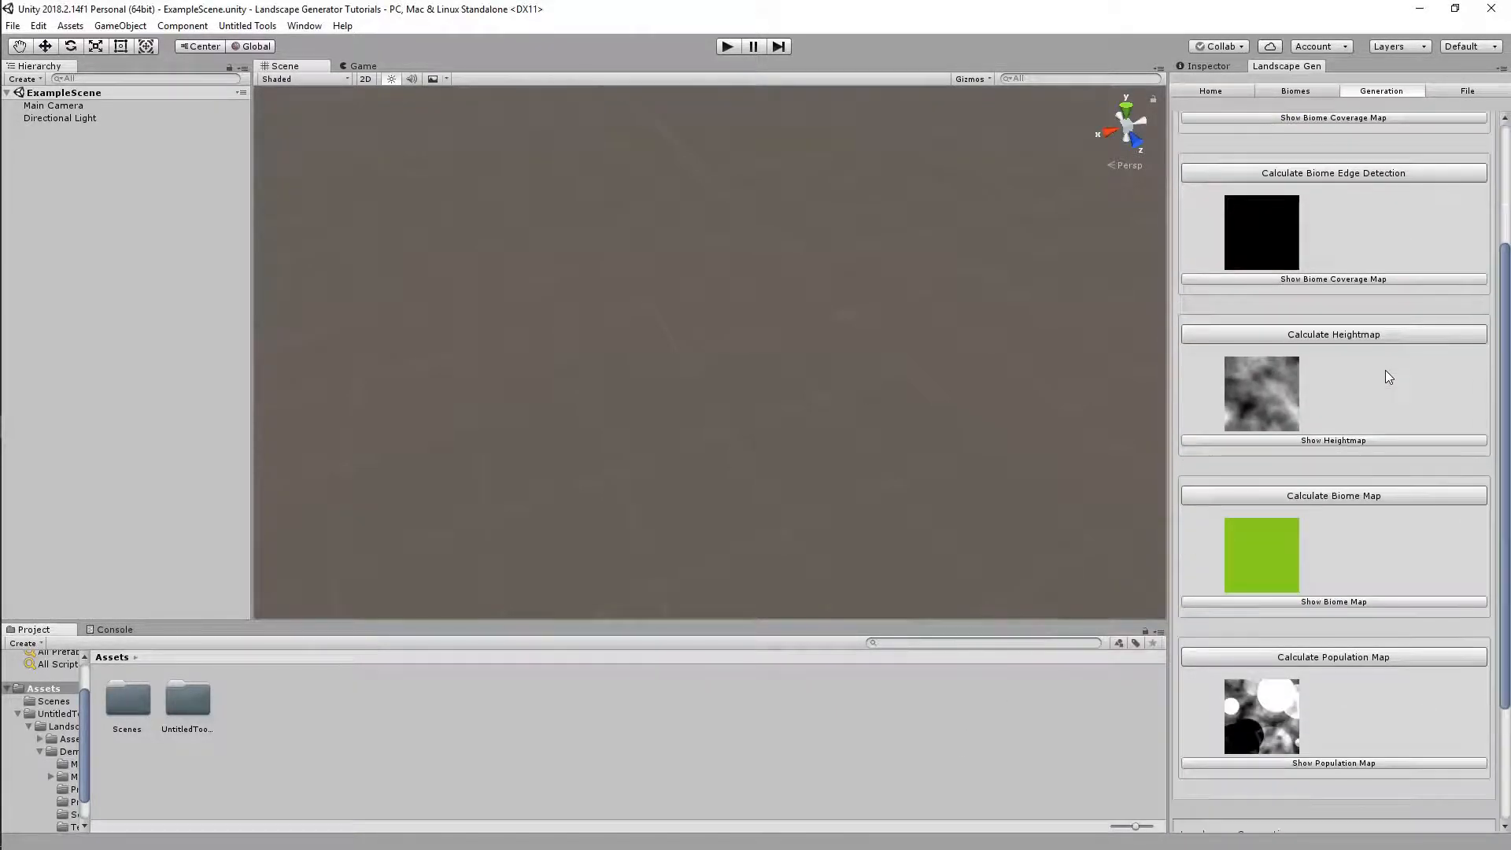
scroll(1370, 315, "up", 1)
View the biome coverage and edge detection maps at full size
left_click(1338, 166)
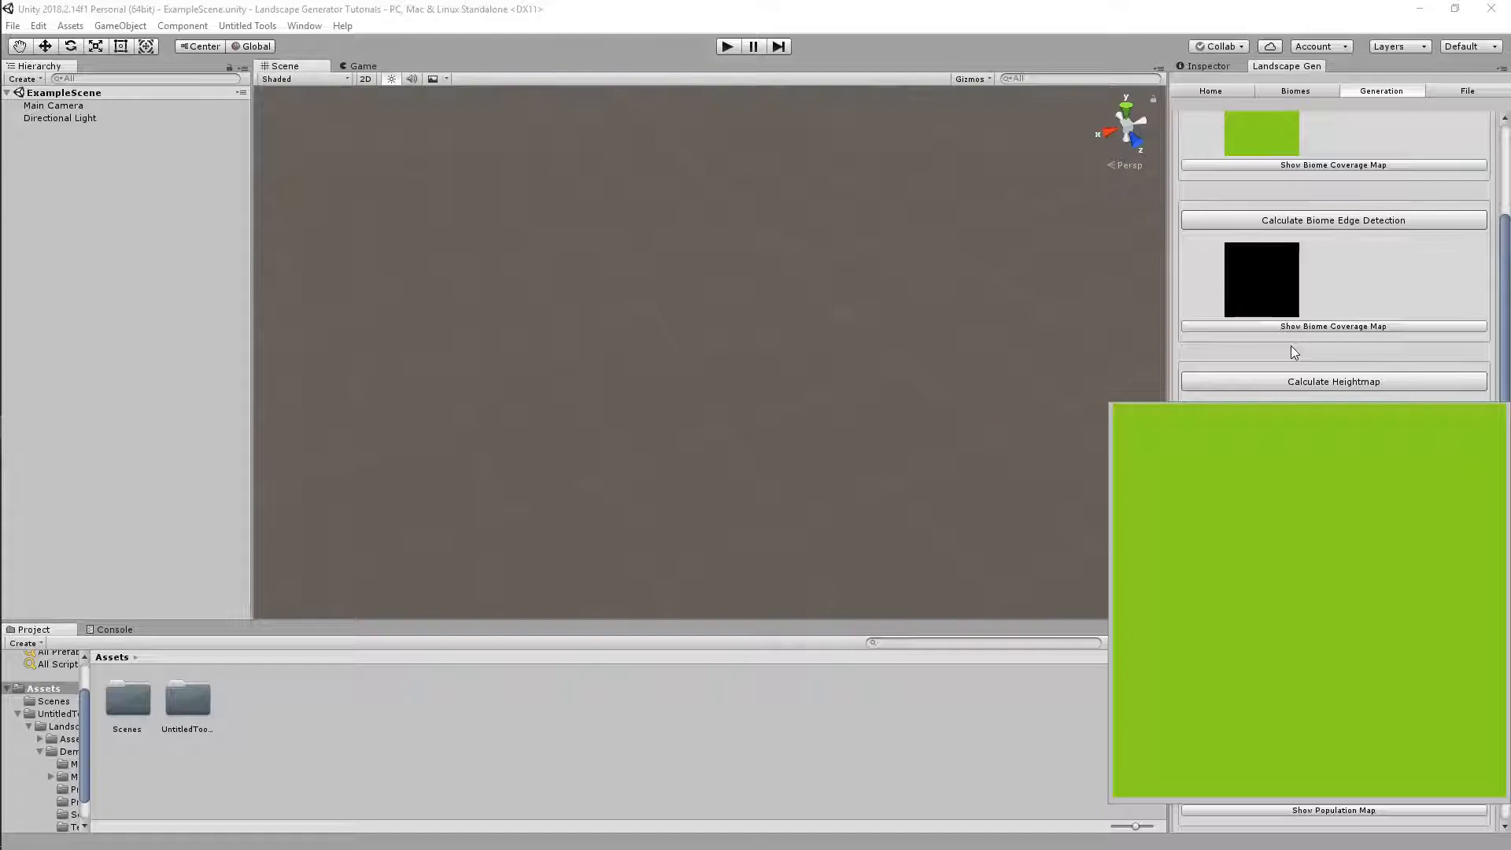
left_click(1305, 326)
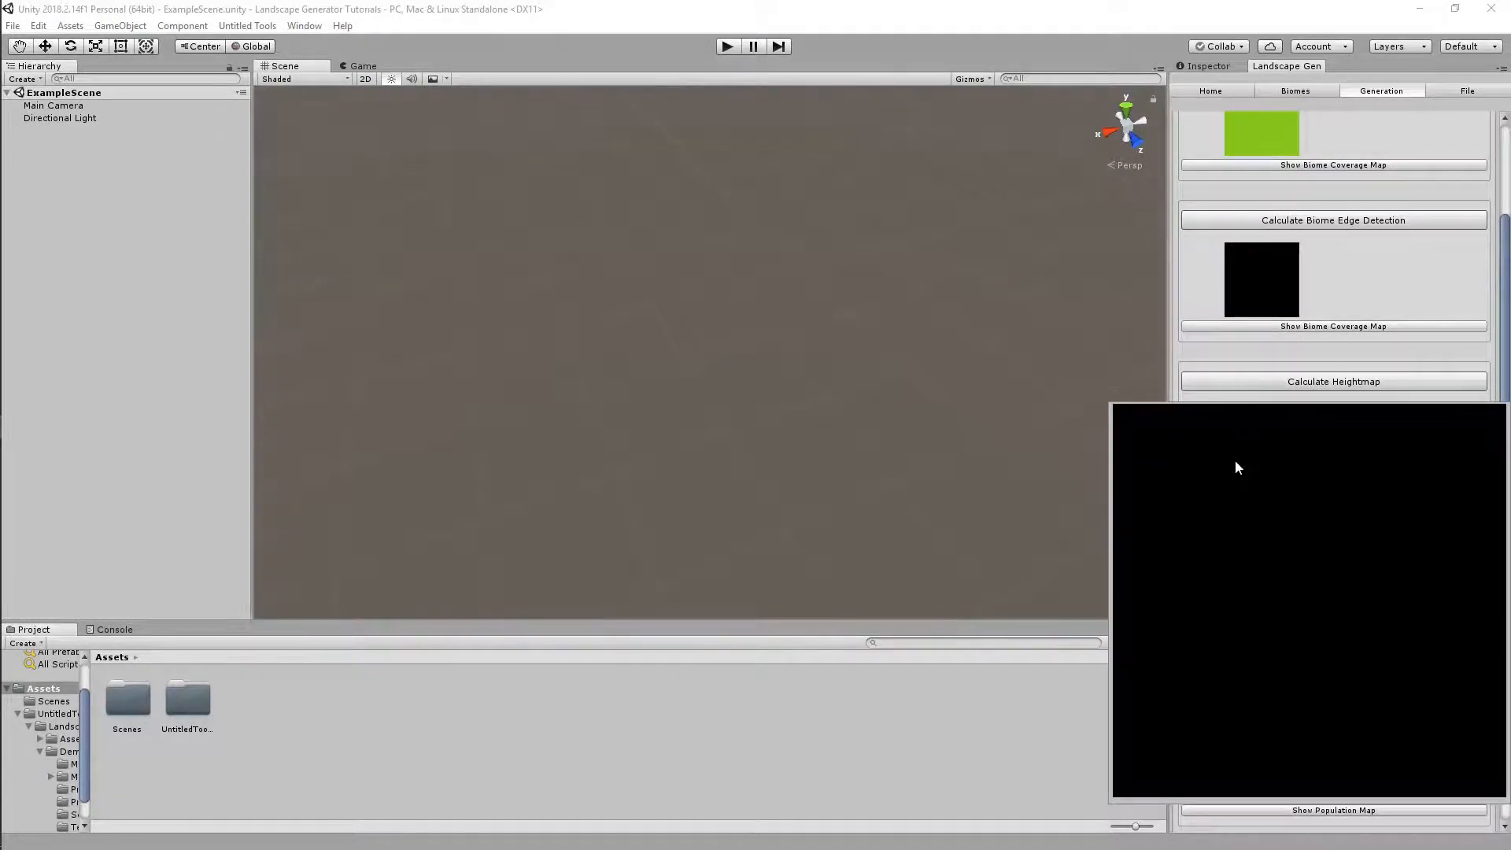
left_click(1274, 89)
left_click(1379, 93)
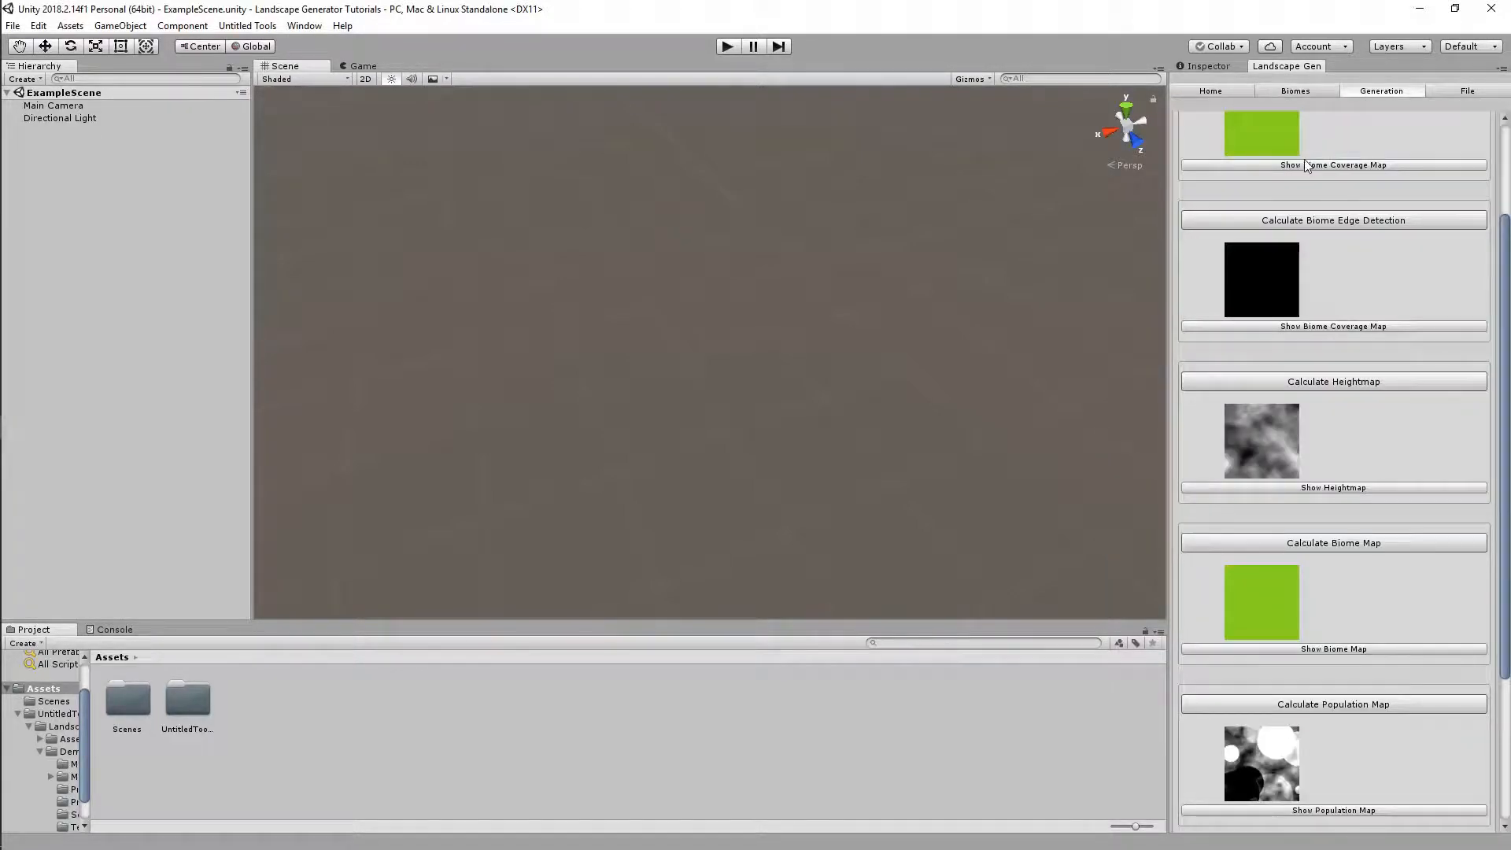
Add a second biome, New Biome, alongside Forest Meadow
left_click(1296, 92)
left_click(1385, 154)
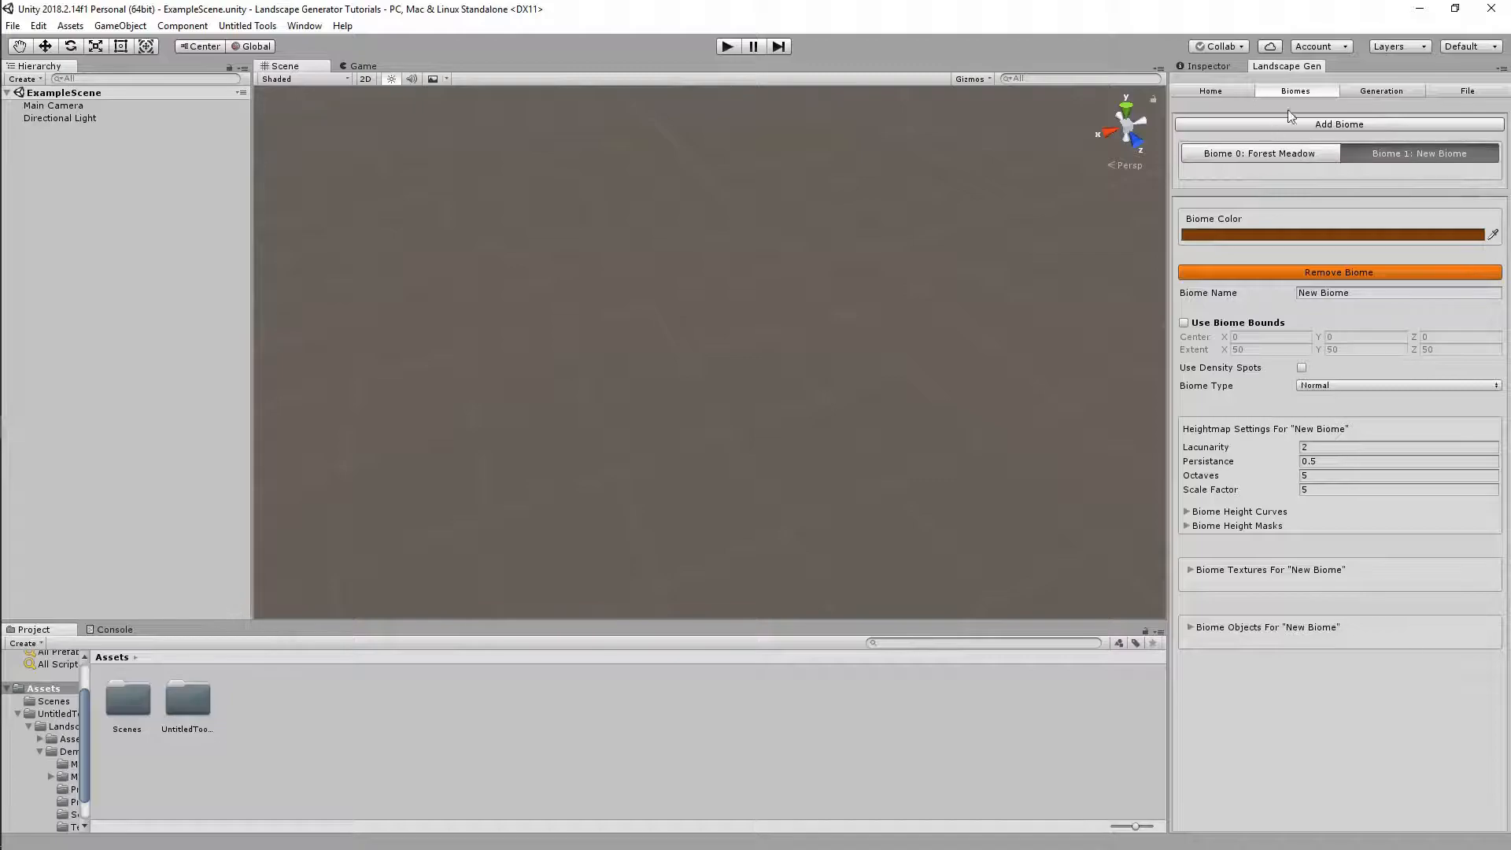
left_click(1270, 149)
left_click(1362, 92)
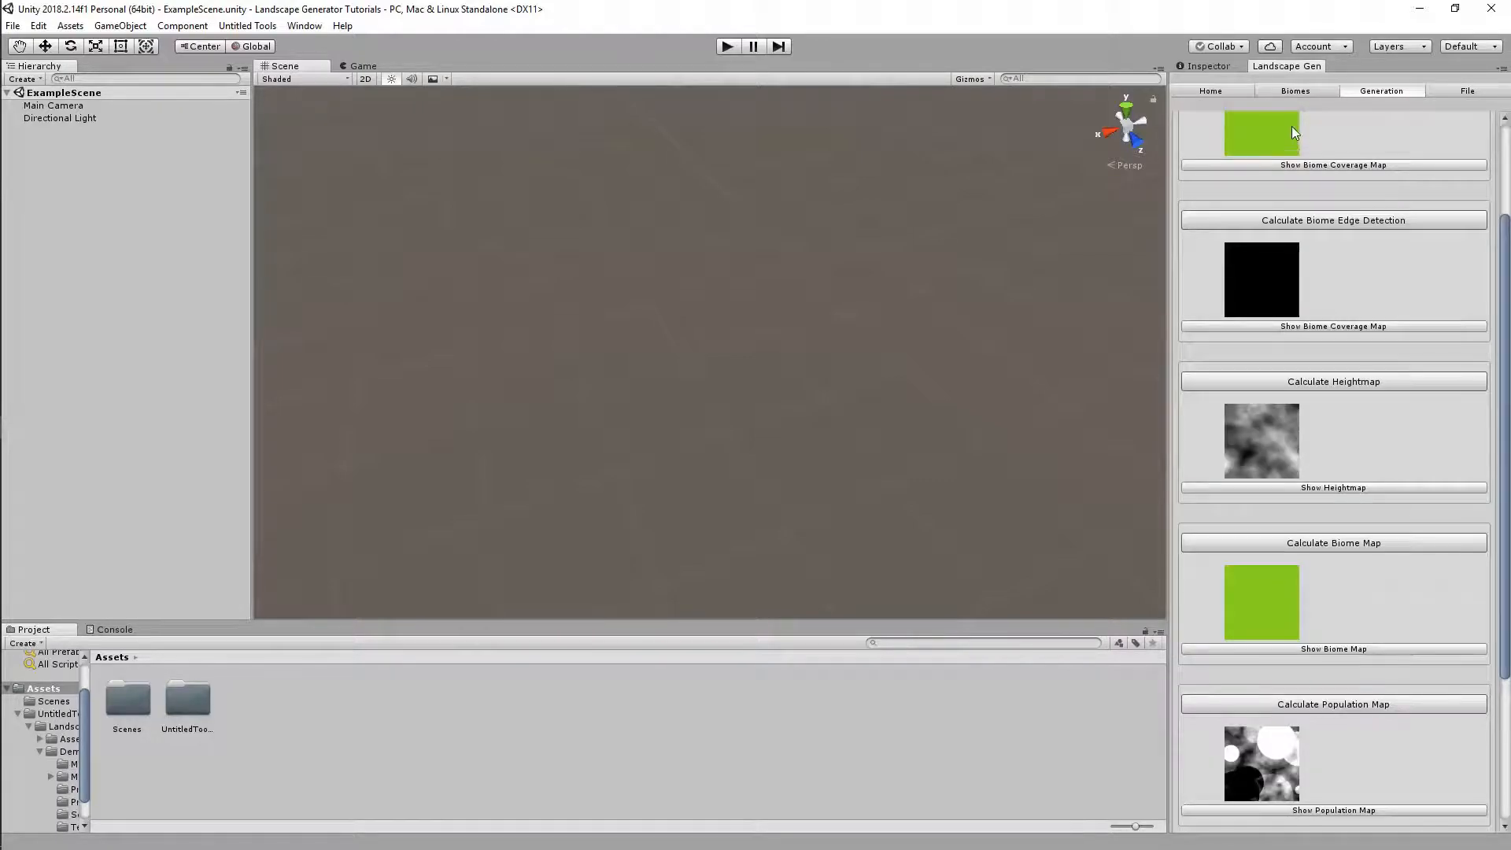
Recalculate the biome coverage and edge detection maps and view the edge map and heightmap enlarged
scroll(1308, 163, "up", 3)
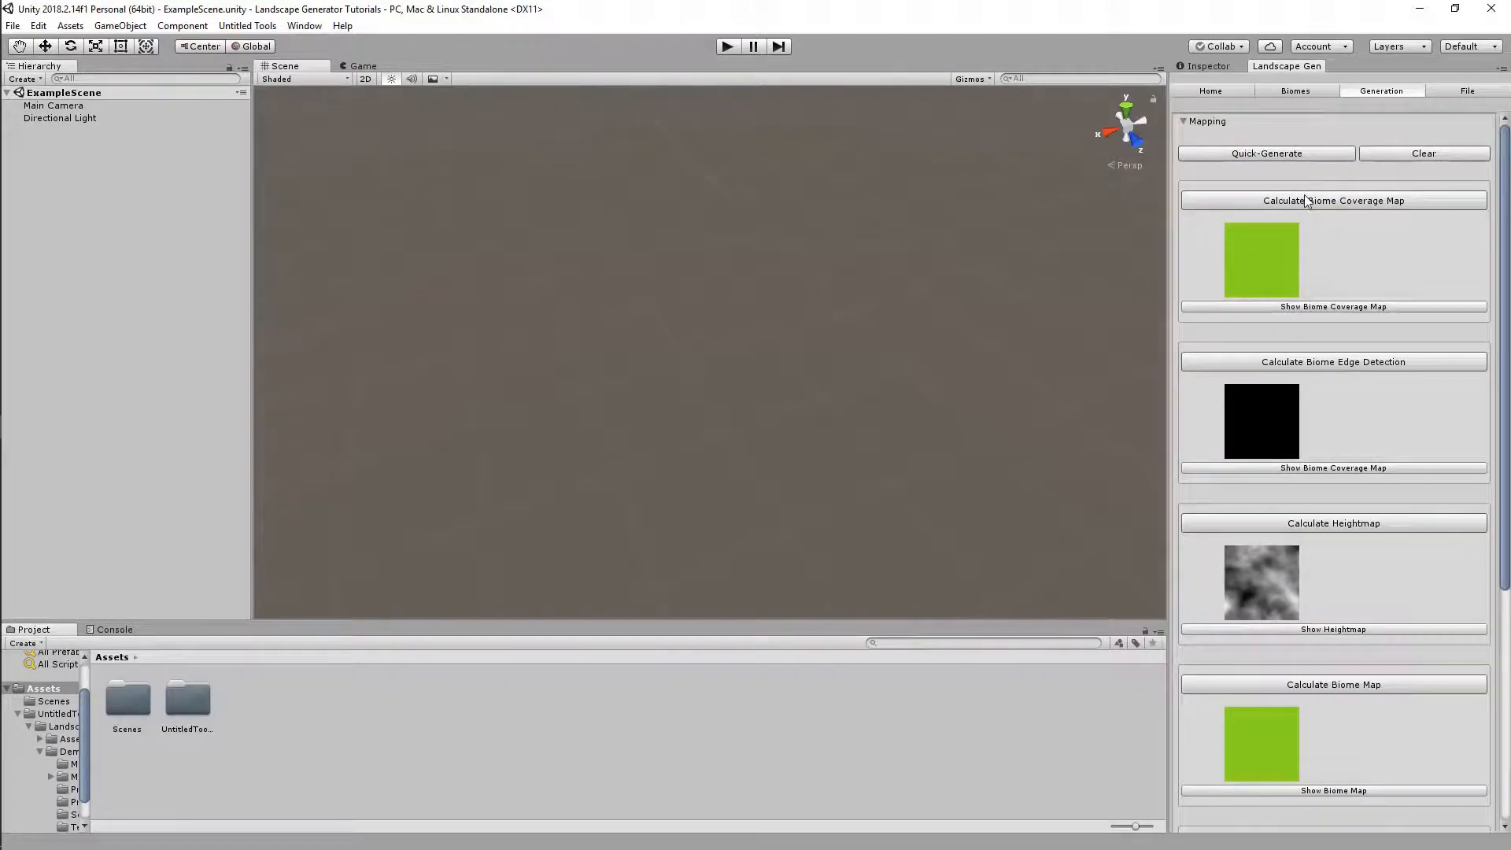
left_click(1313, 200)
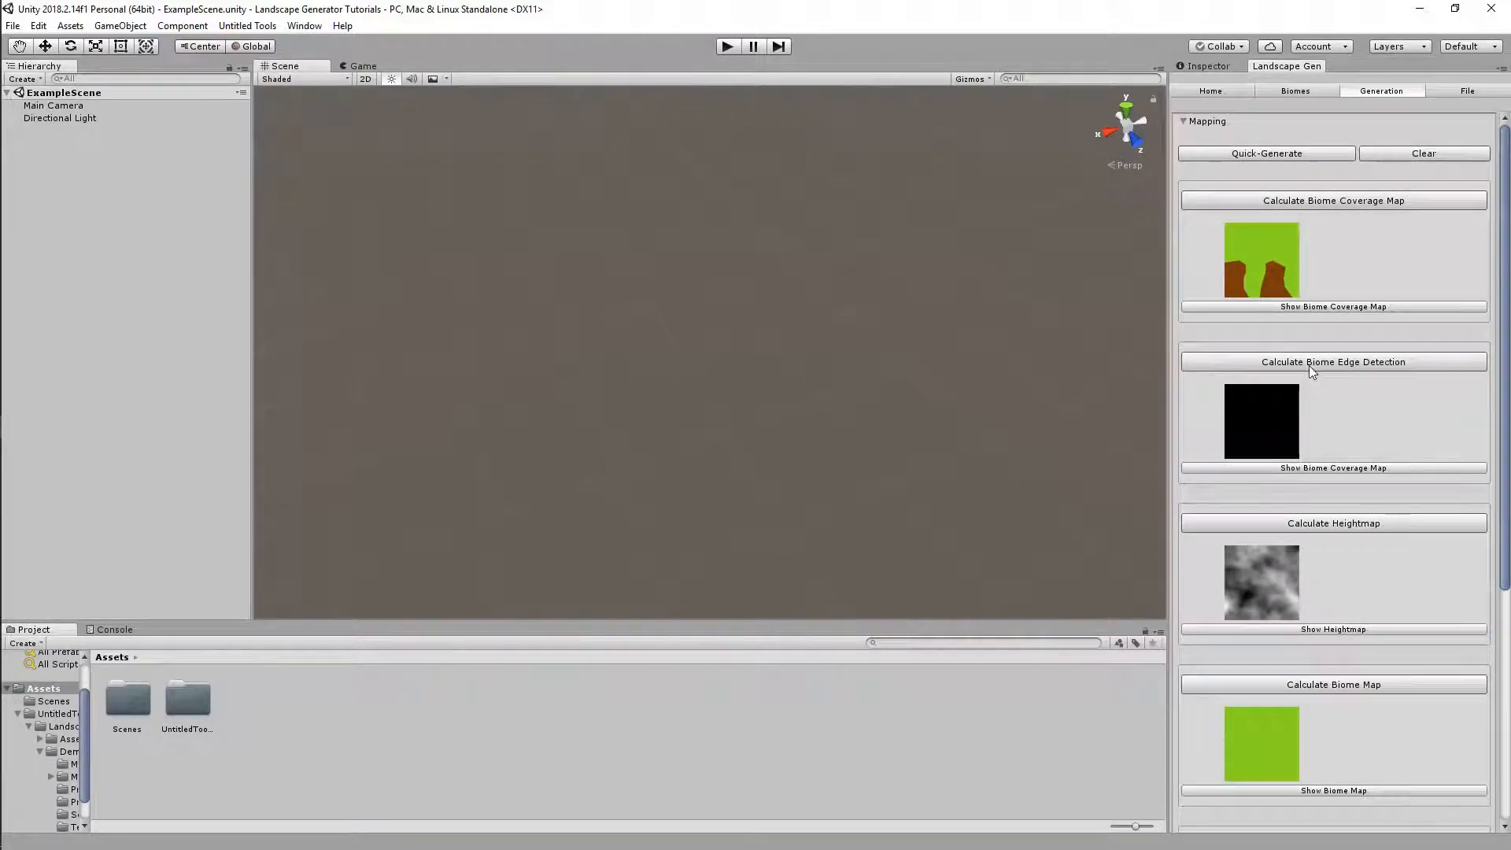
left_click(1244, 362)
left_click(1307, 468)
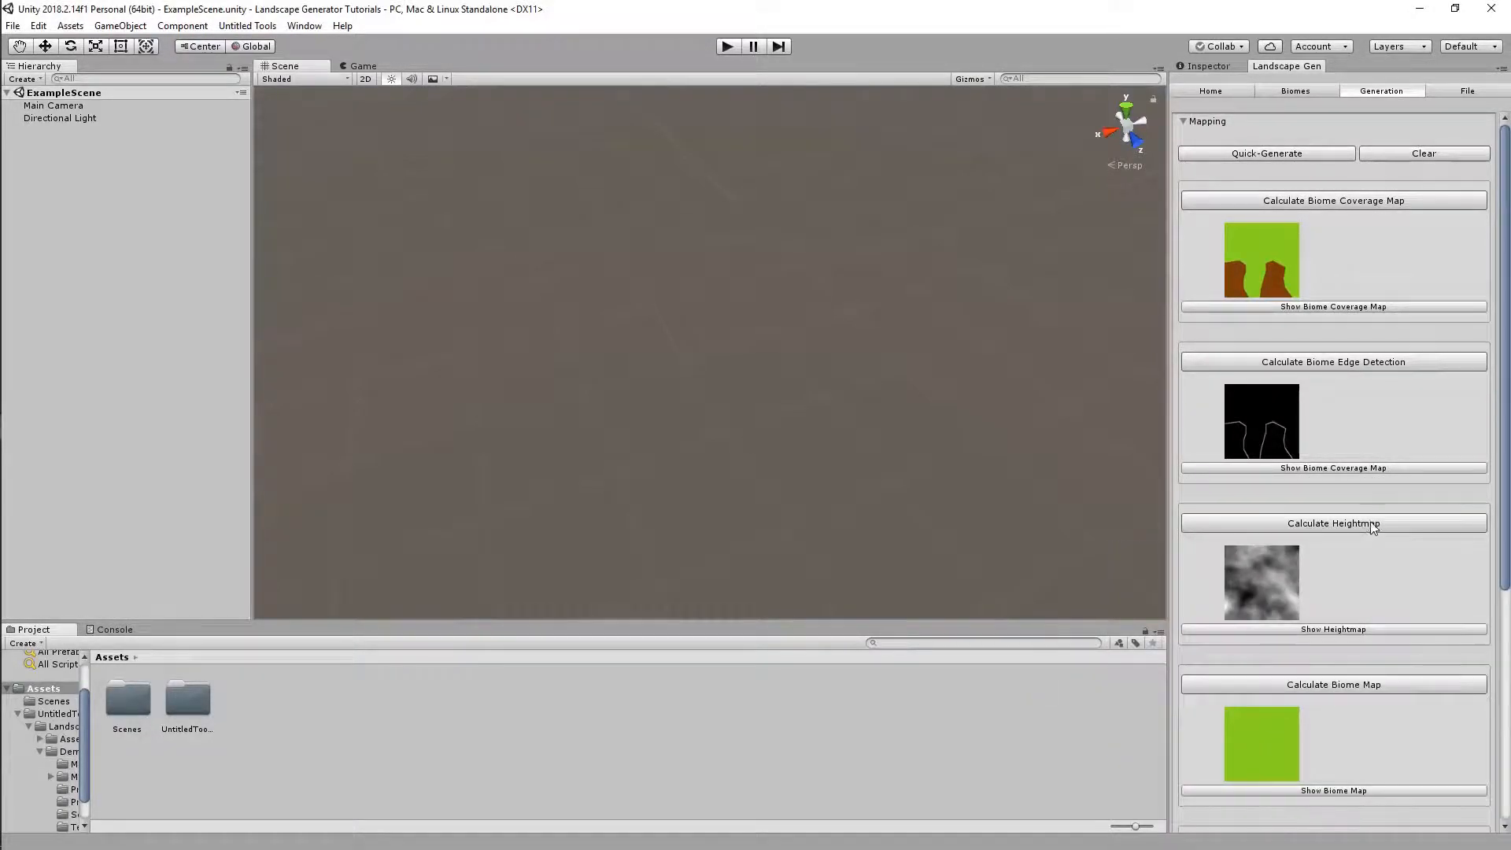
scroll(1368, 396, "down", 10)
left_click(1347, 185)
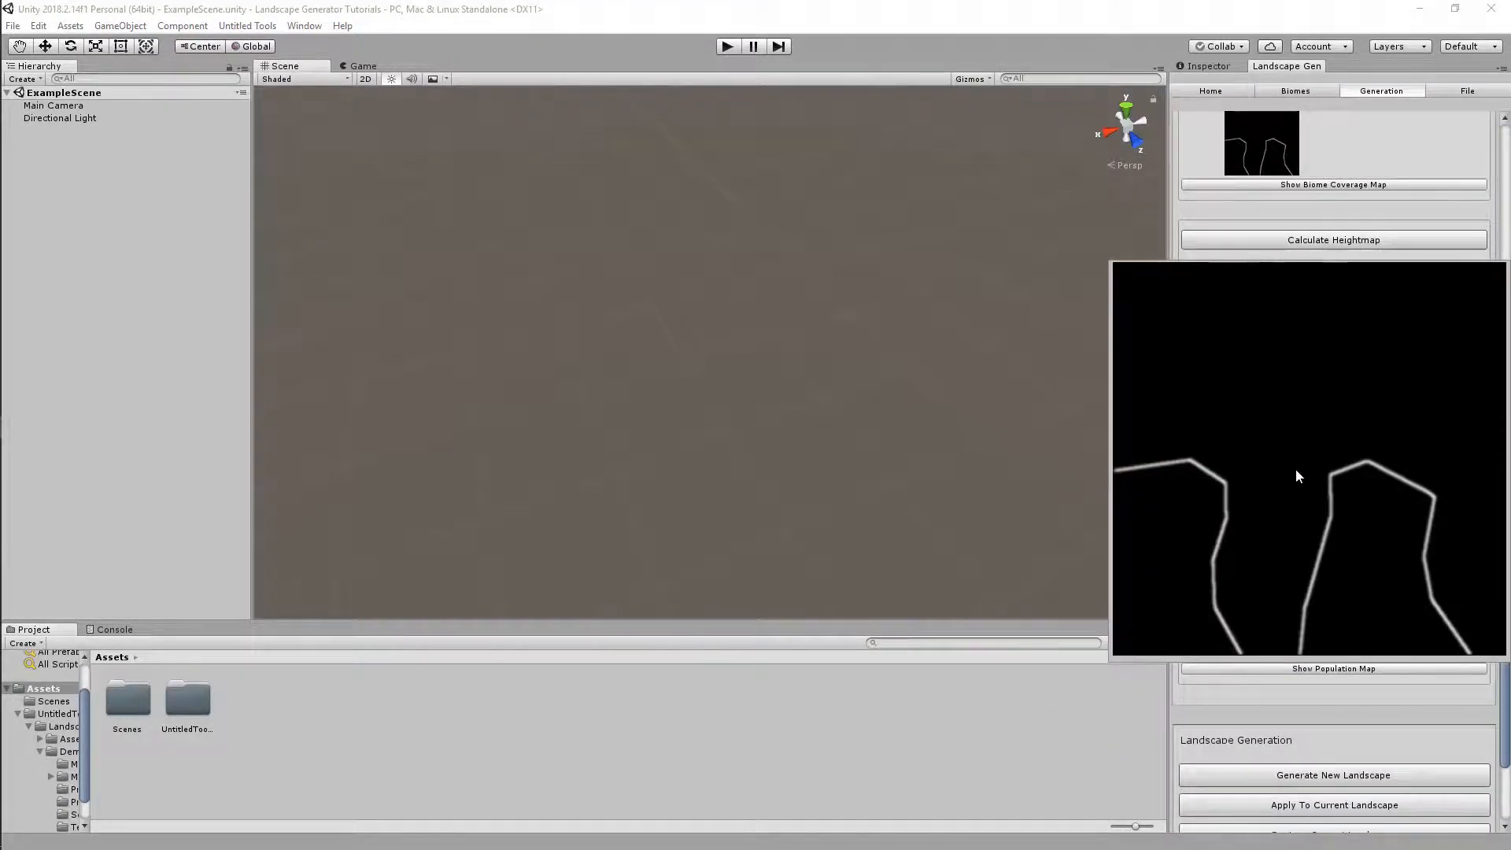
left_click(1089, 737)
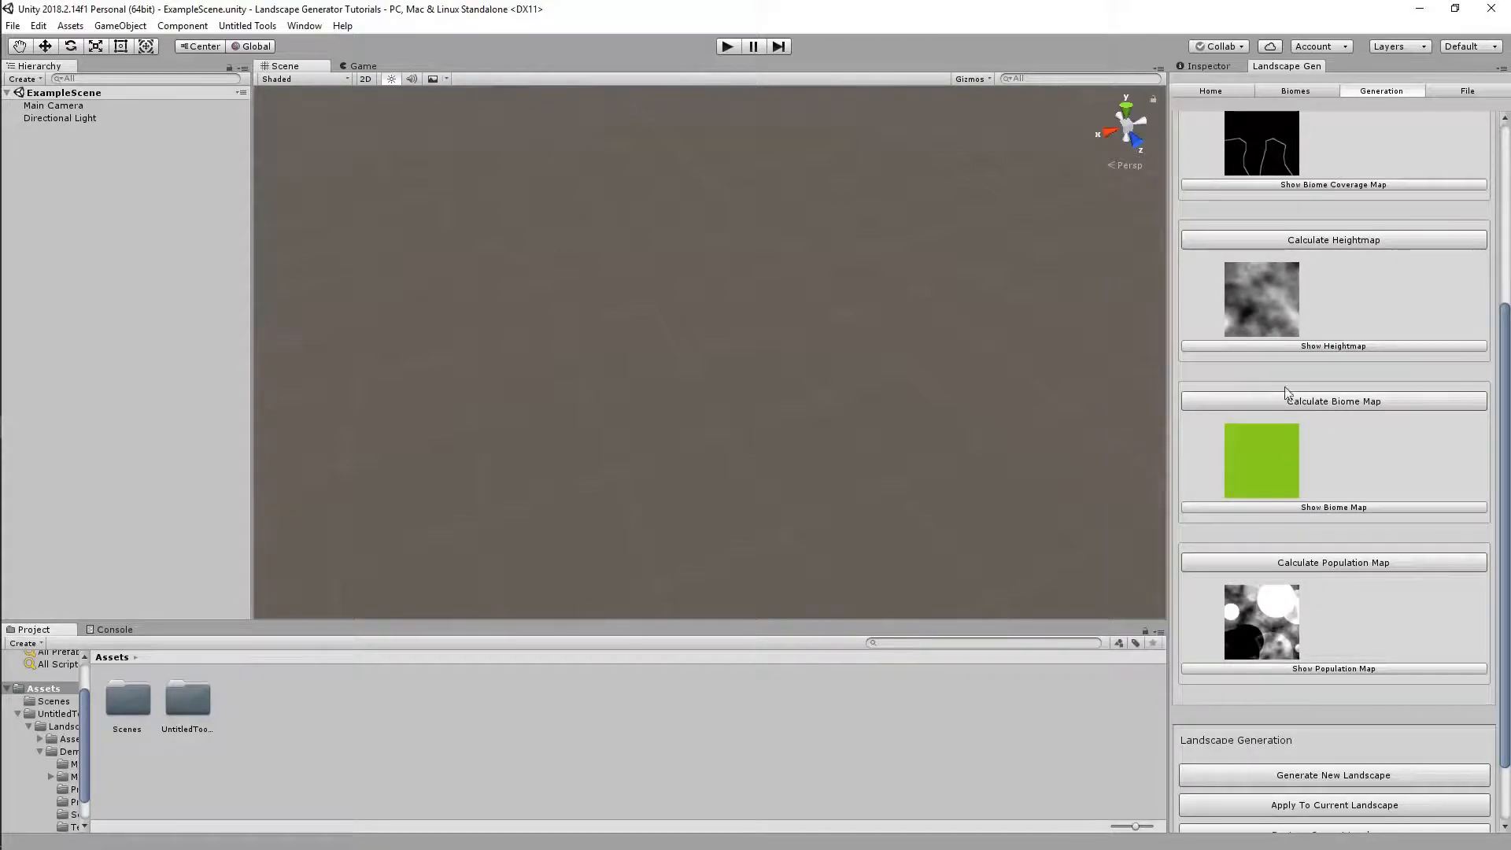
left_click(1292, 348)
left_click(1216, 91)
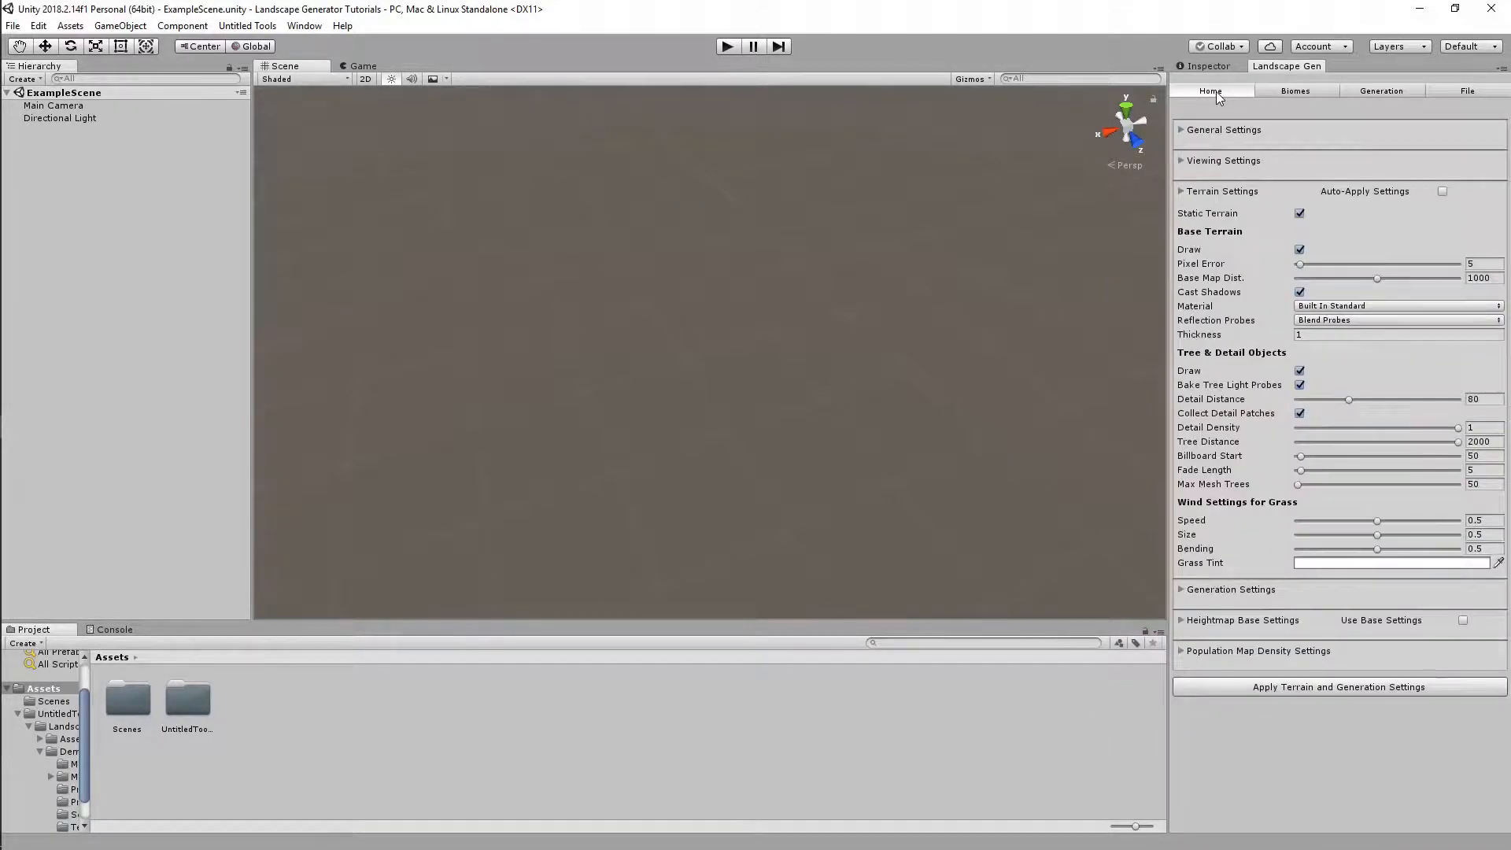
Tick Use Base Settings for the heightmap in the Home terrain settings
left_click(1320, 89)
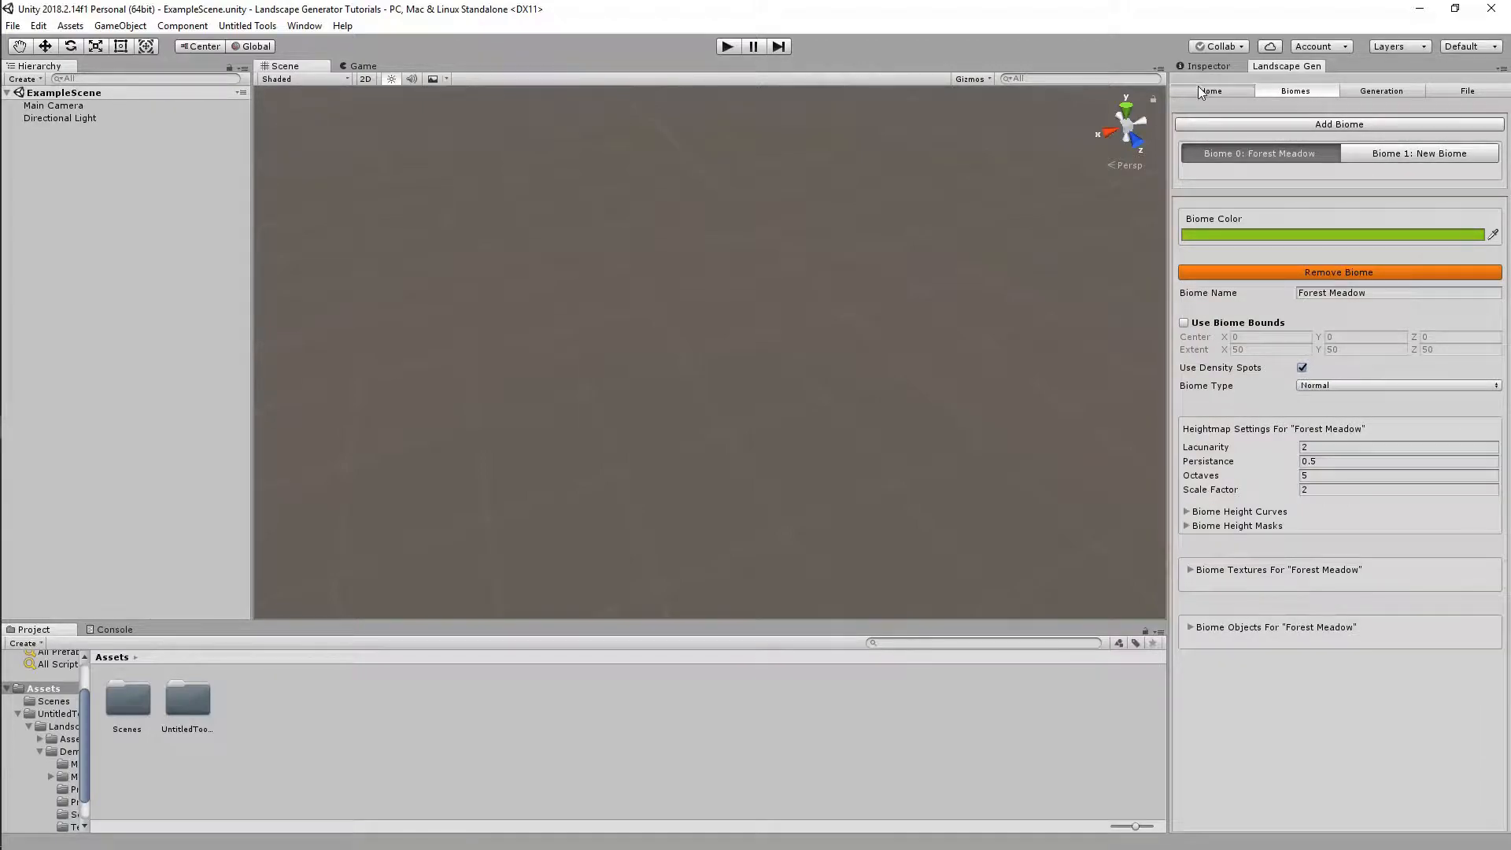
left_click(1244, 91)
left_click(1464, 620)
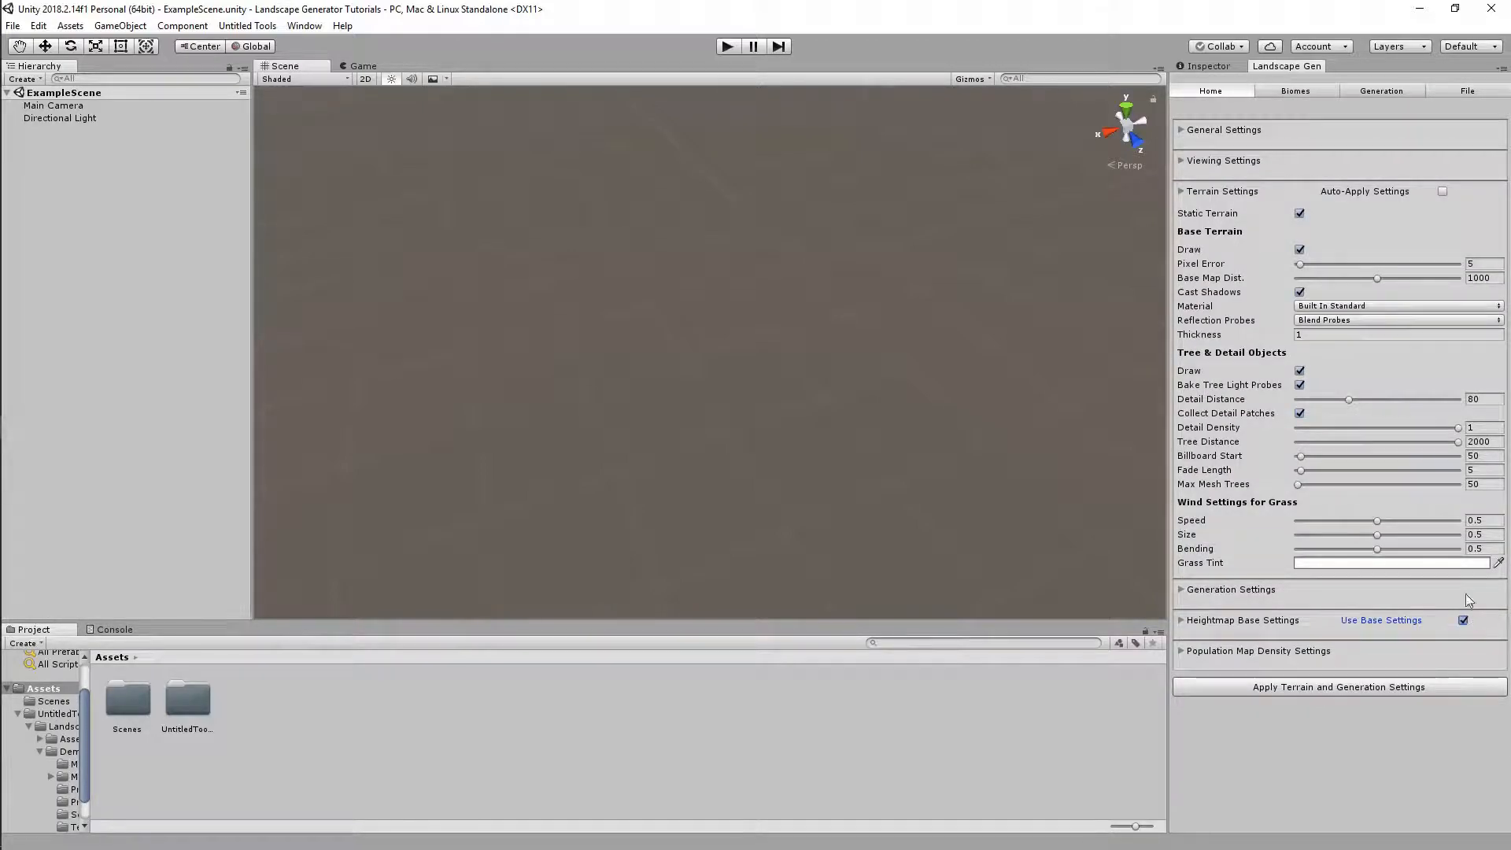
Recalculate the heightmap and inspect it in the enlarged preview
left_click(1367, 93)
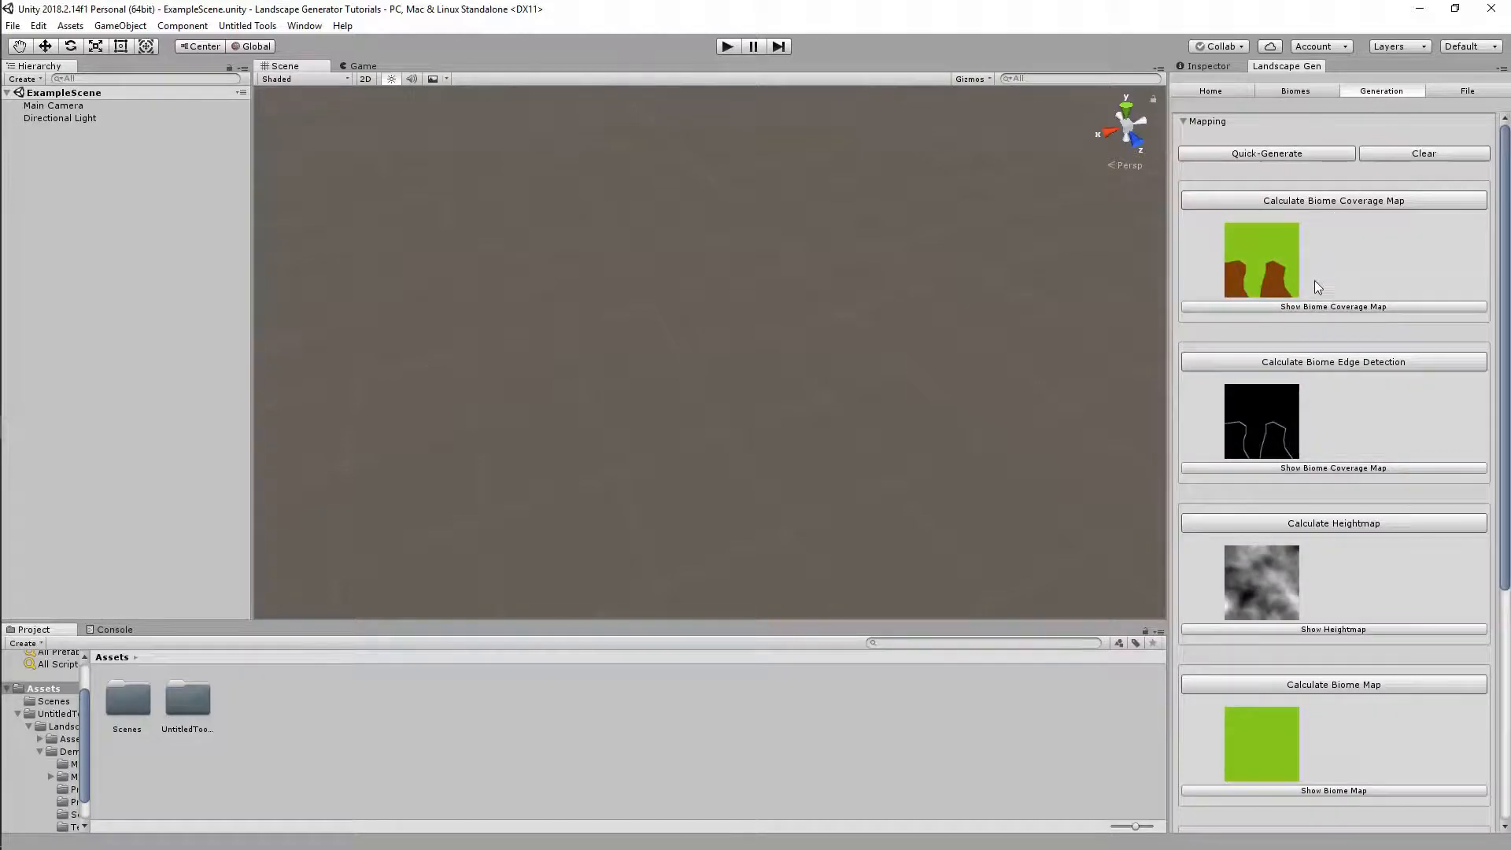
left_click(1331, 520)
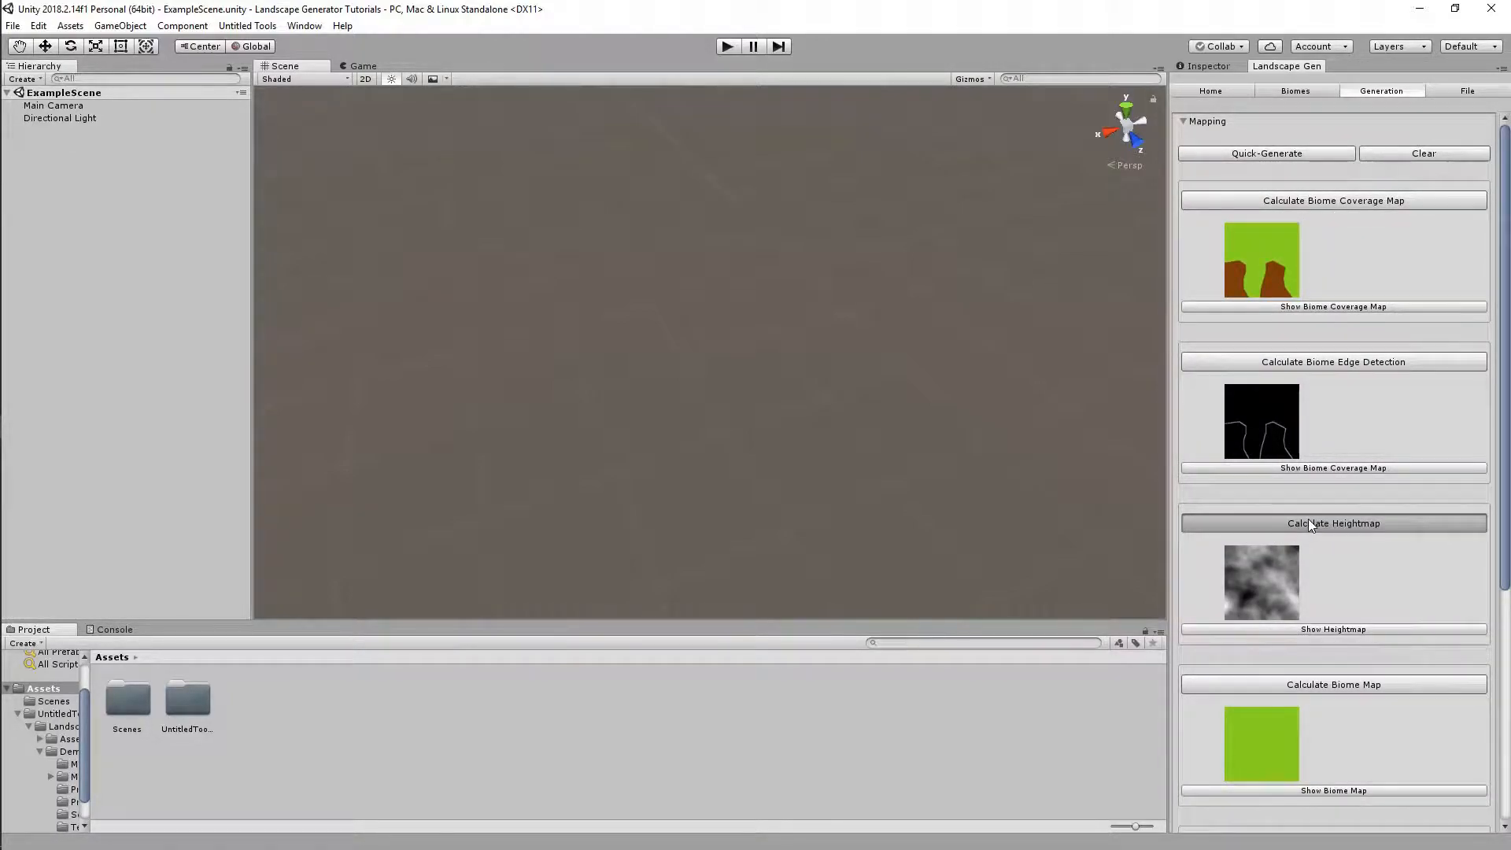
left_click(1382, 629)
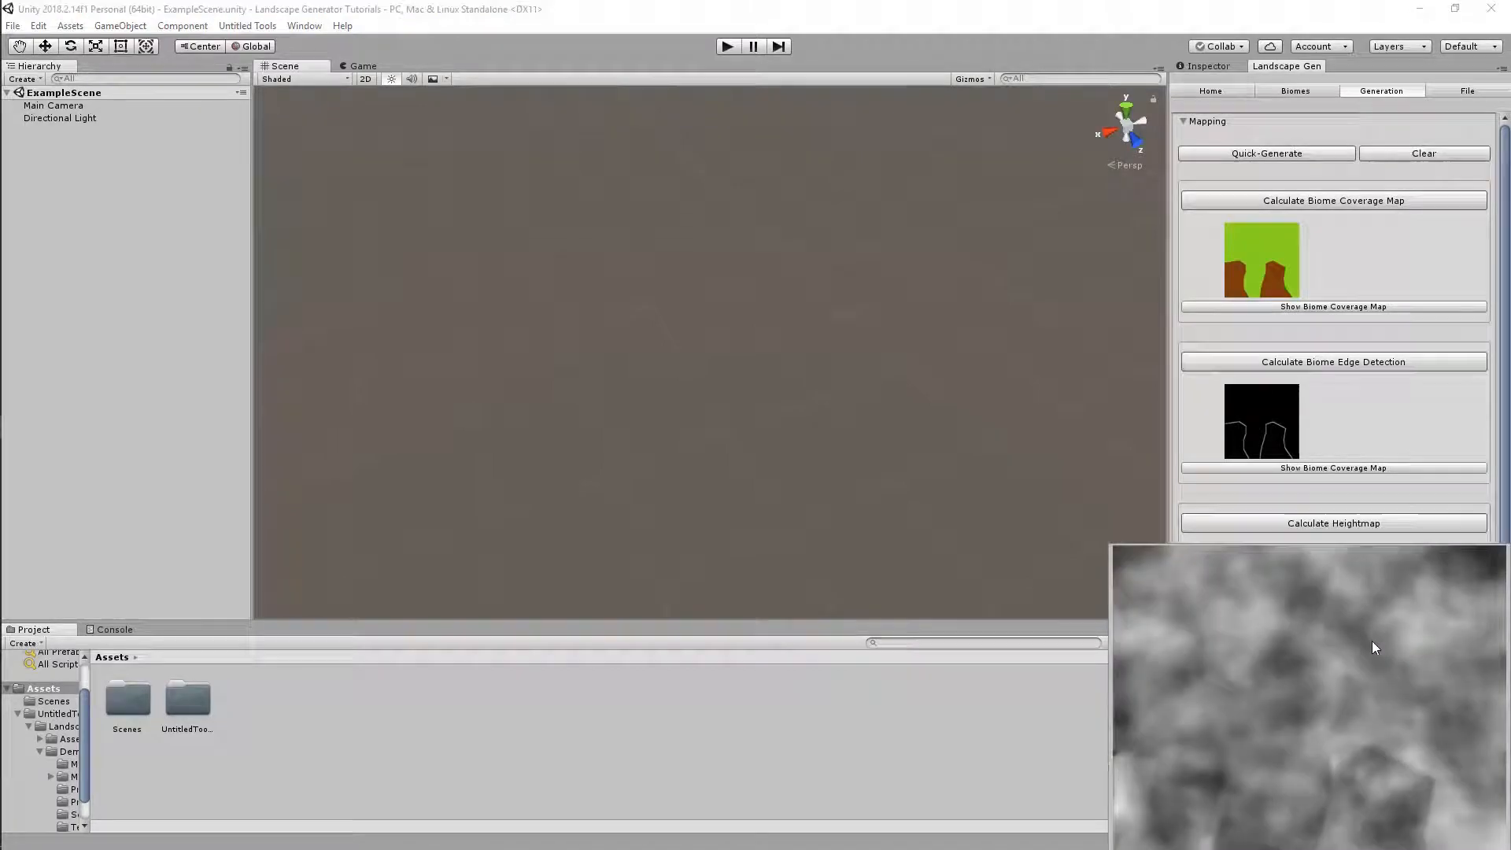
scroll(1312, 488, "down", 3)
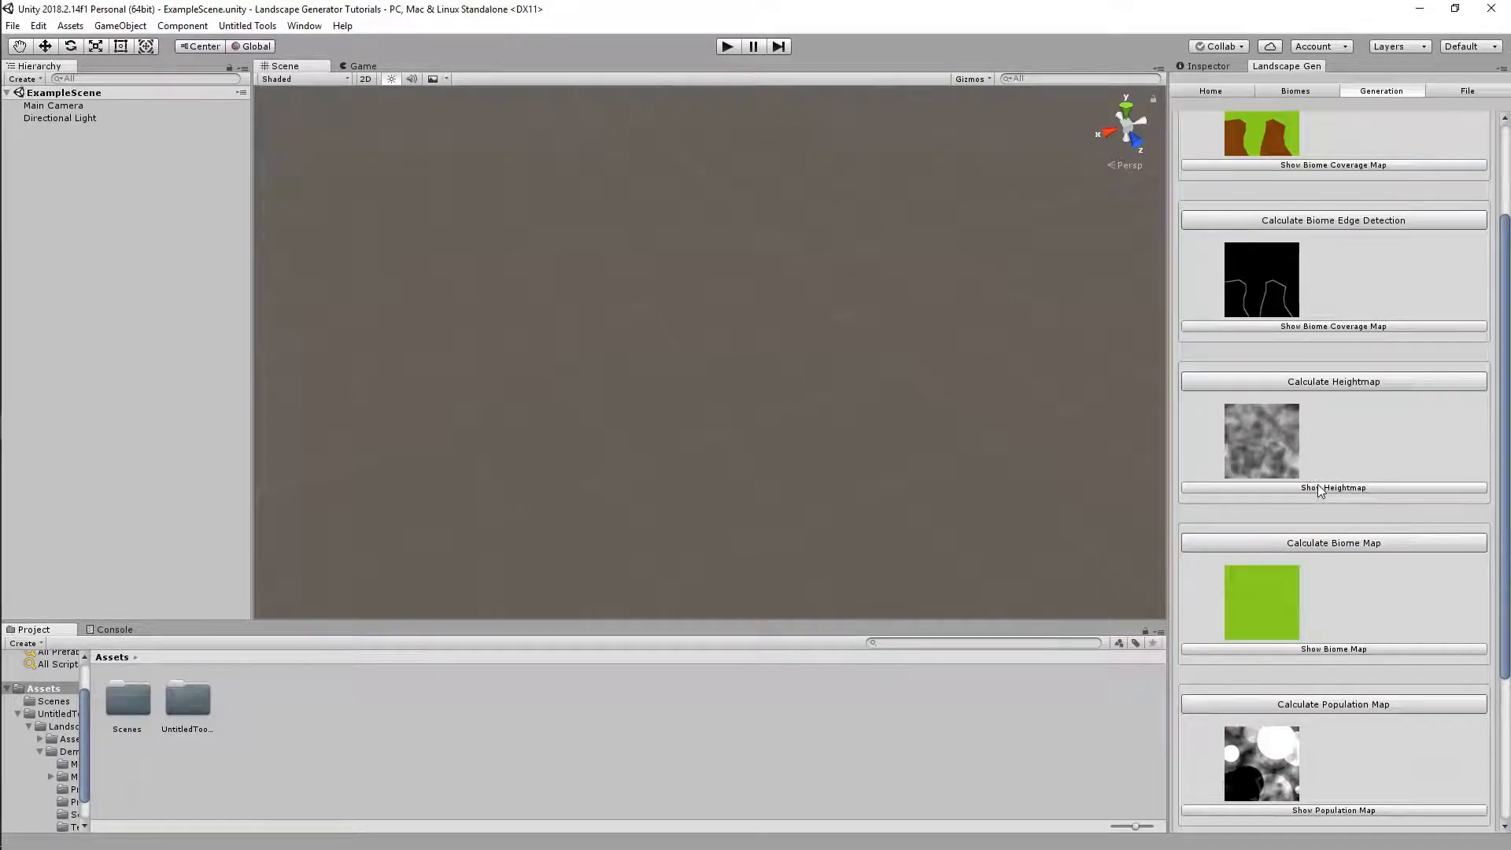
left_click(1312, 488)
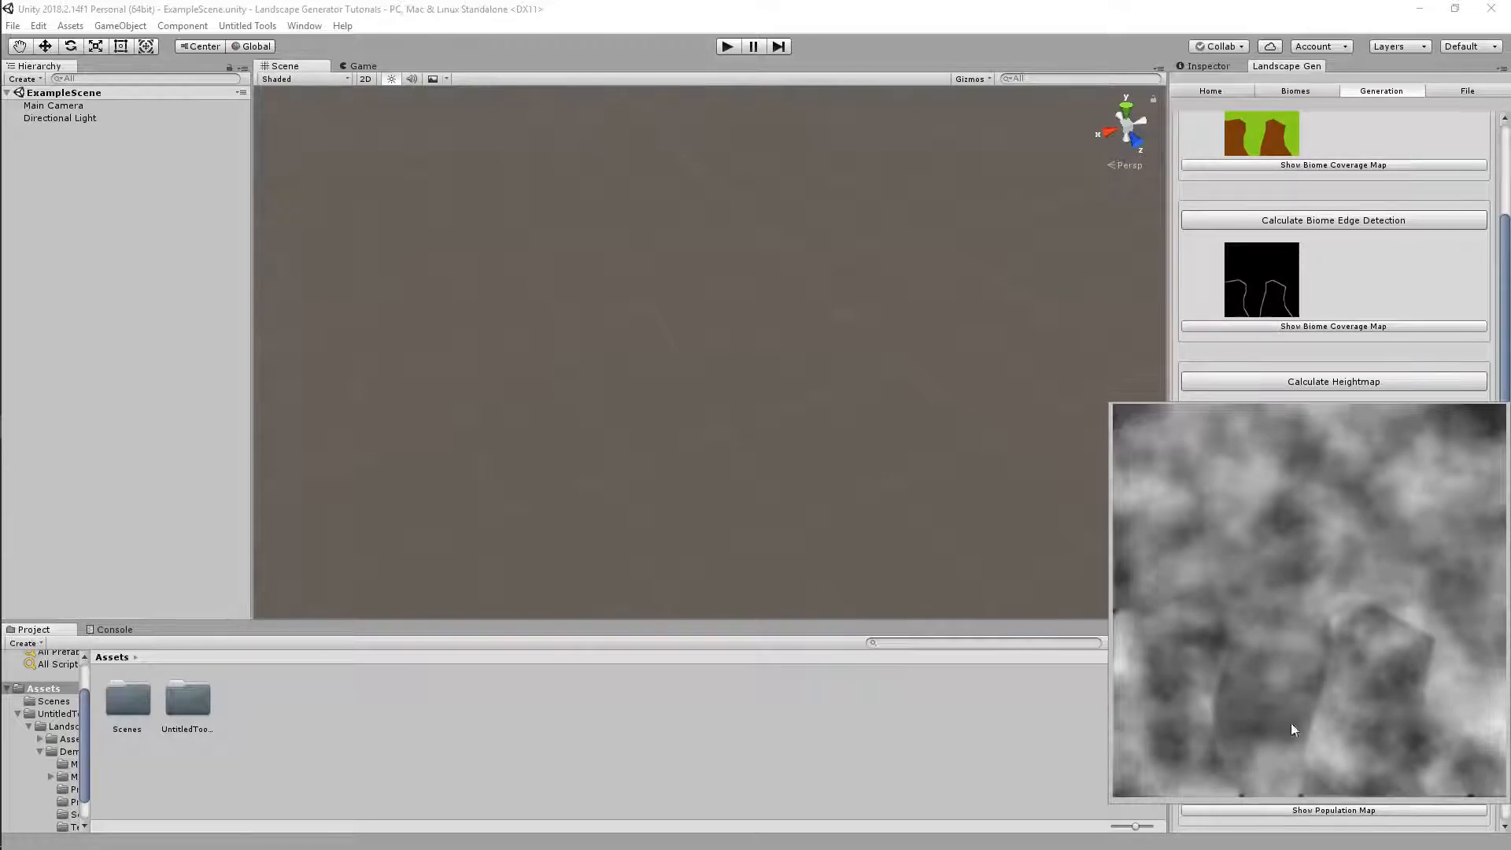
left_click(922, 810)
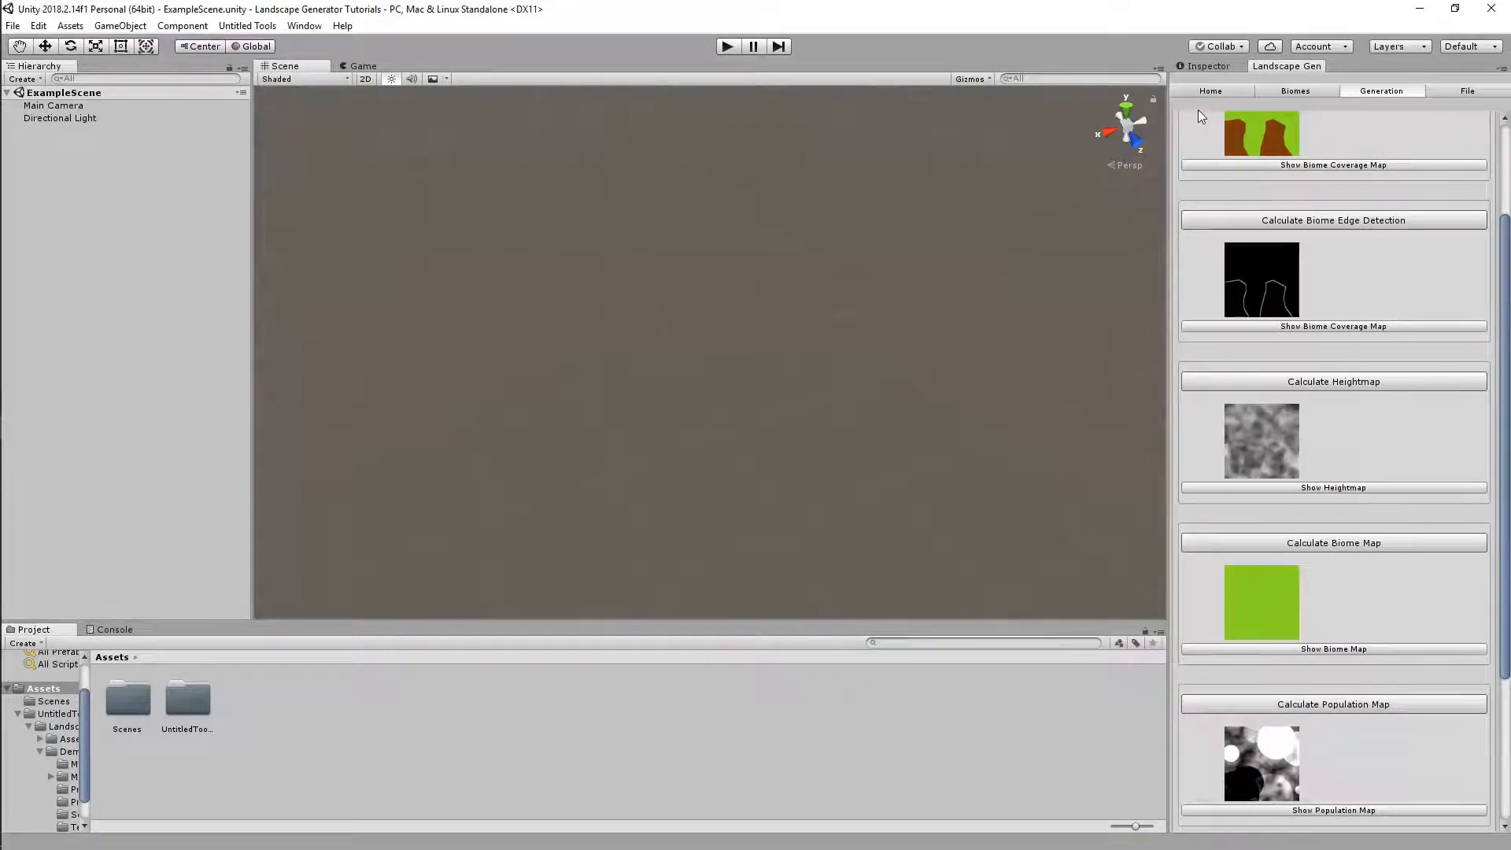
left_click(1213, 93)
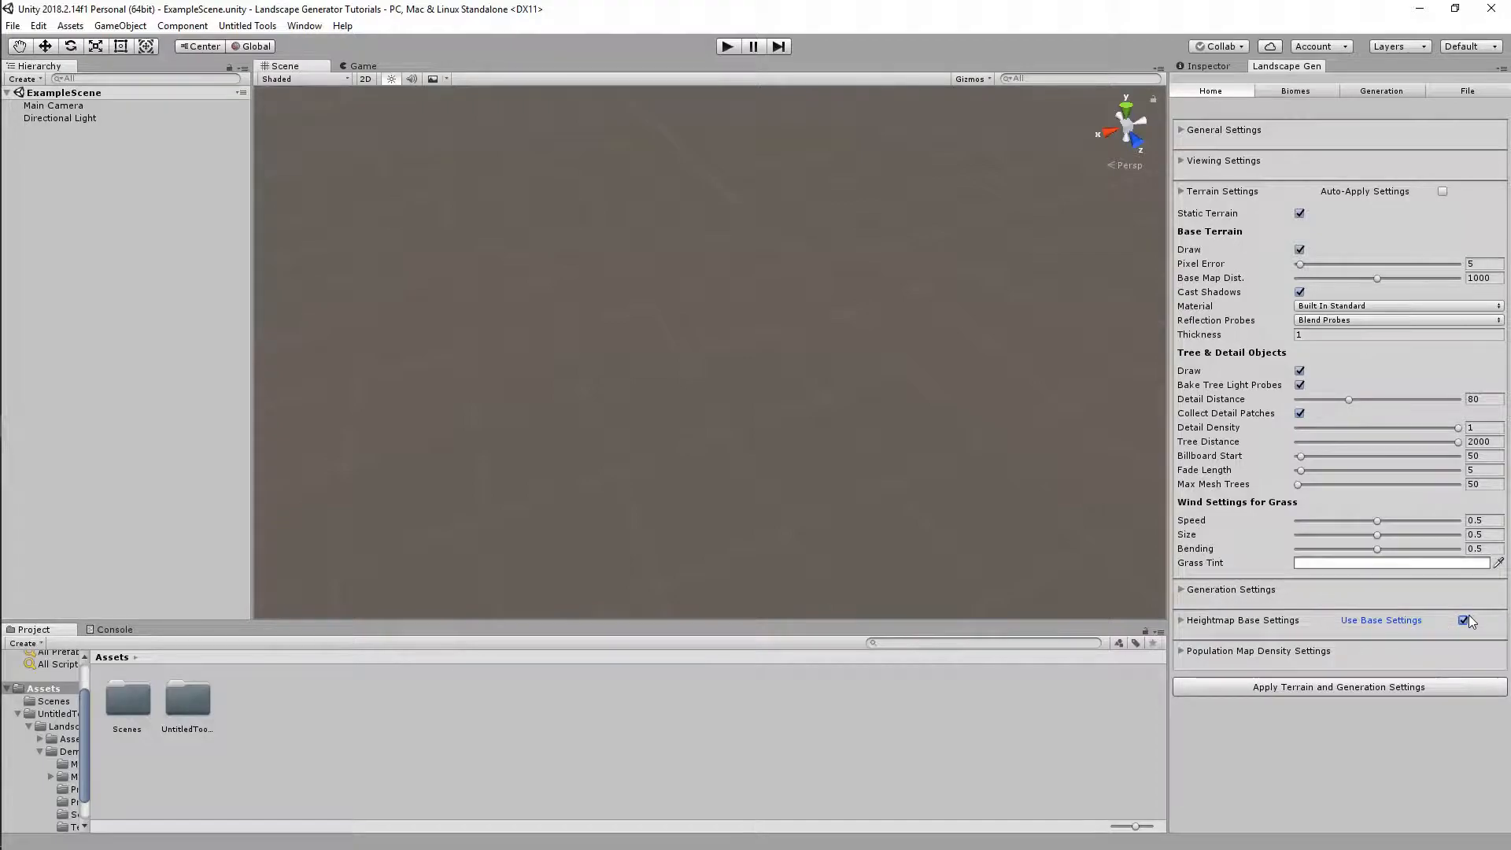
Check the biome edge detection map in the enlarged preview
left_click(1328, 93)
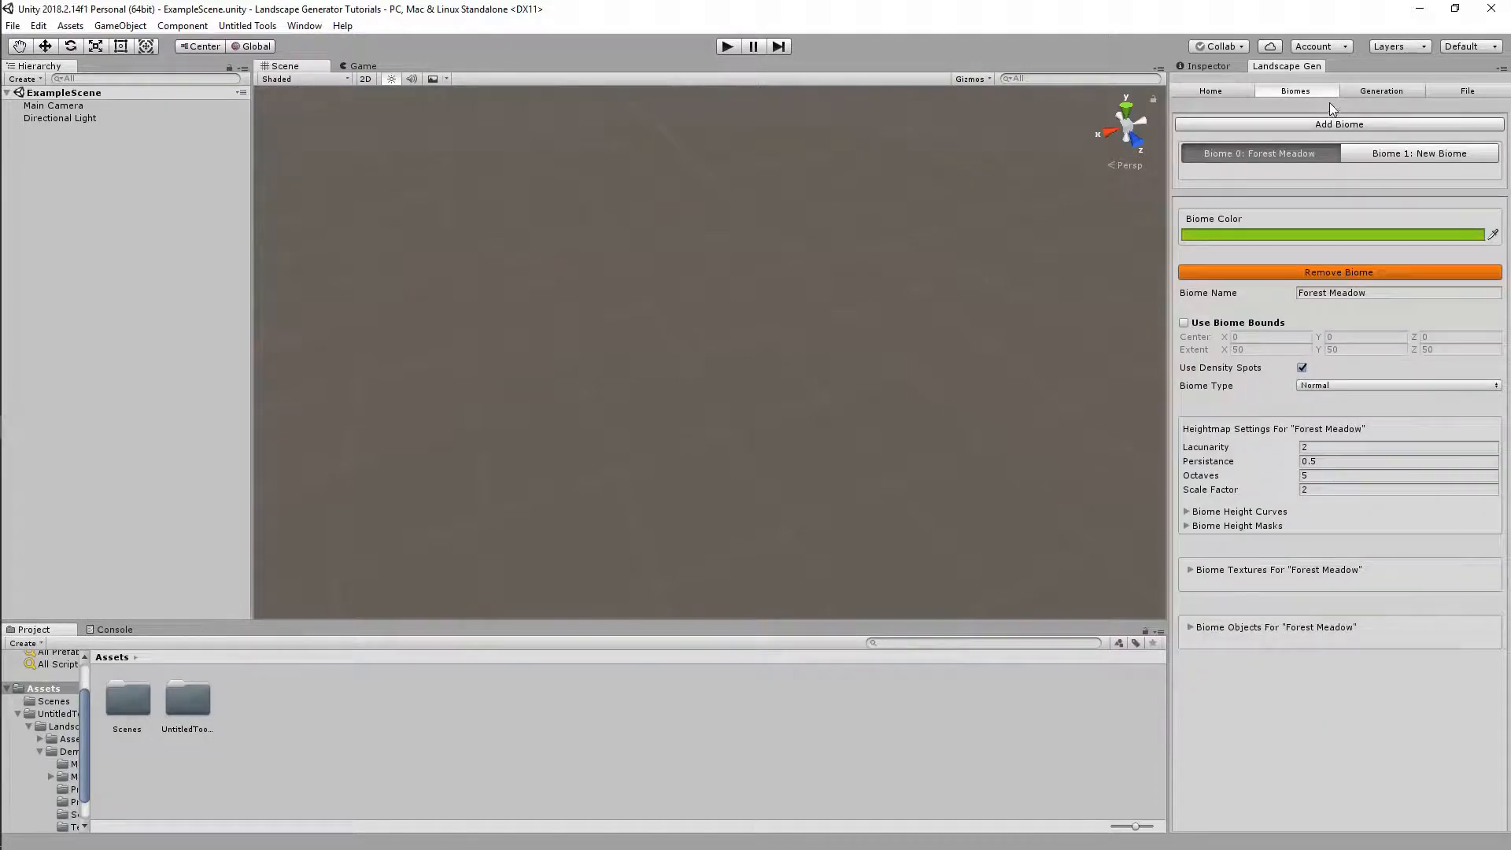
left_click(1352, 88)
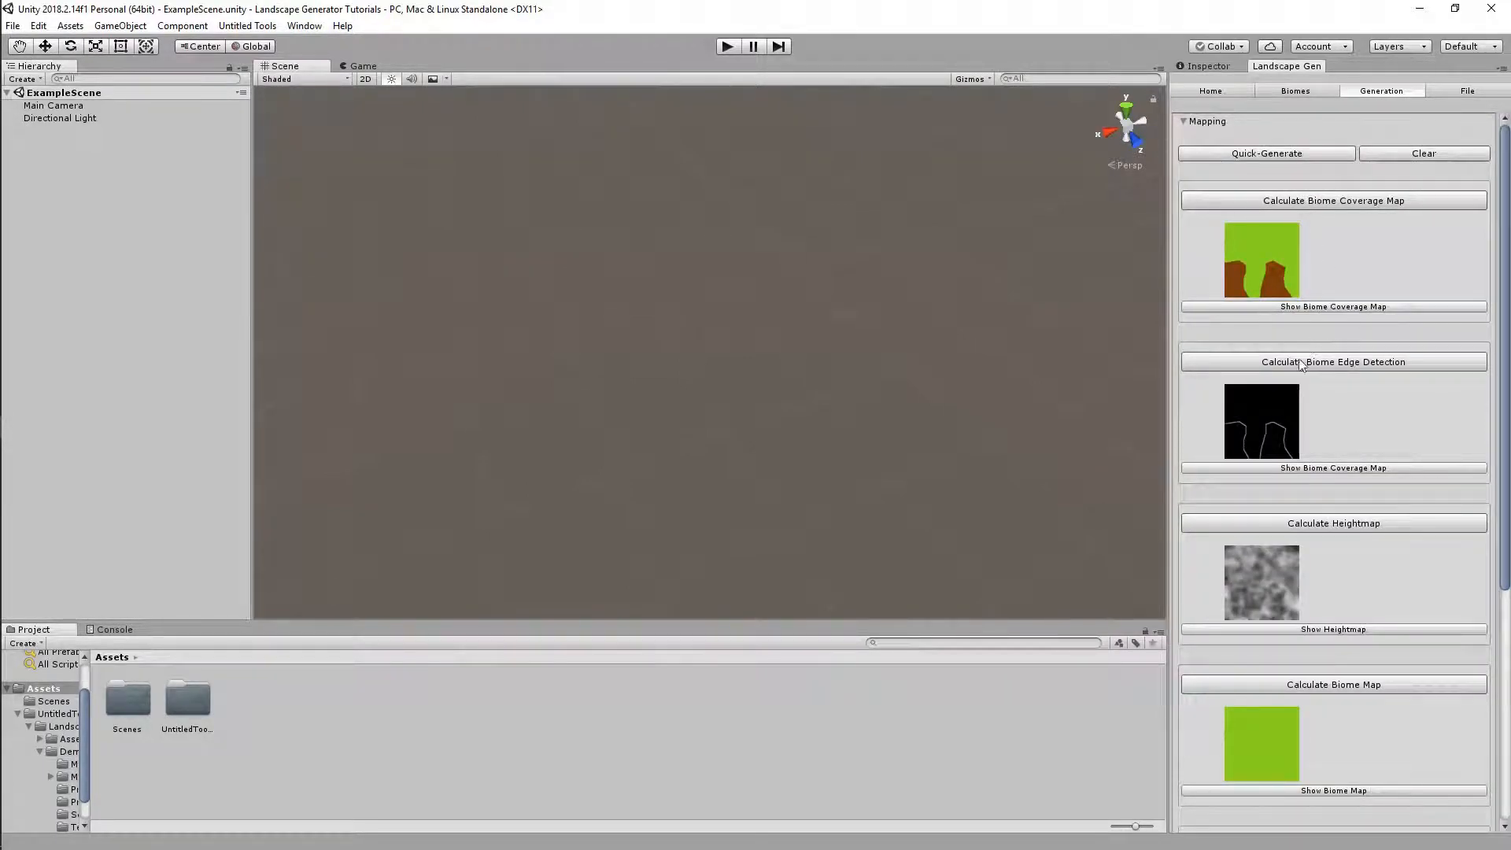
left_click(1279, 468)
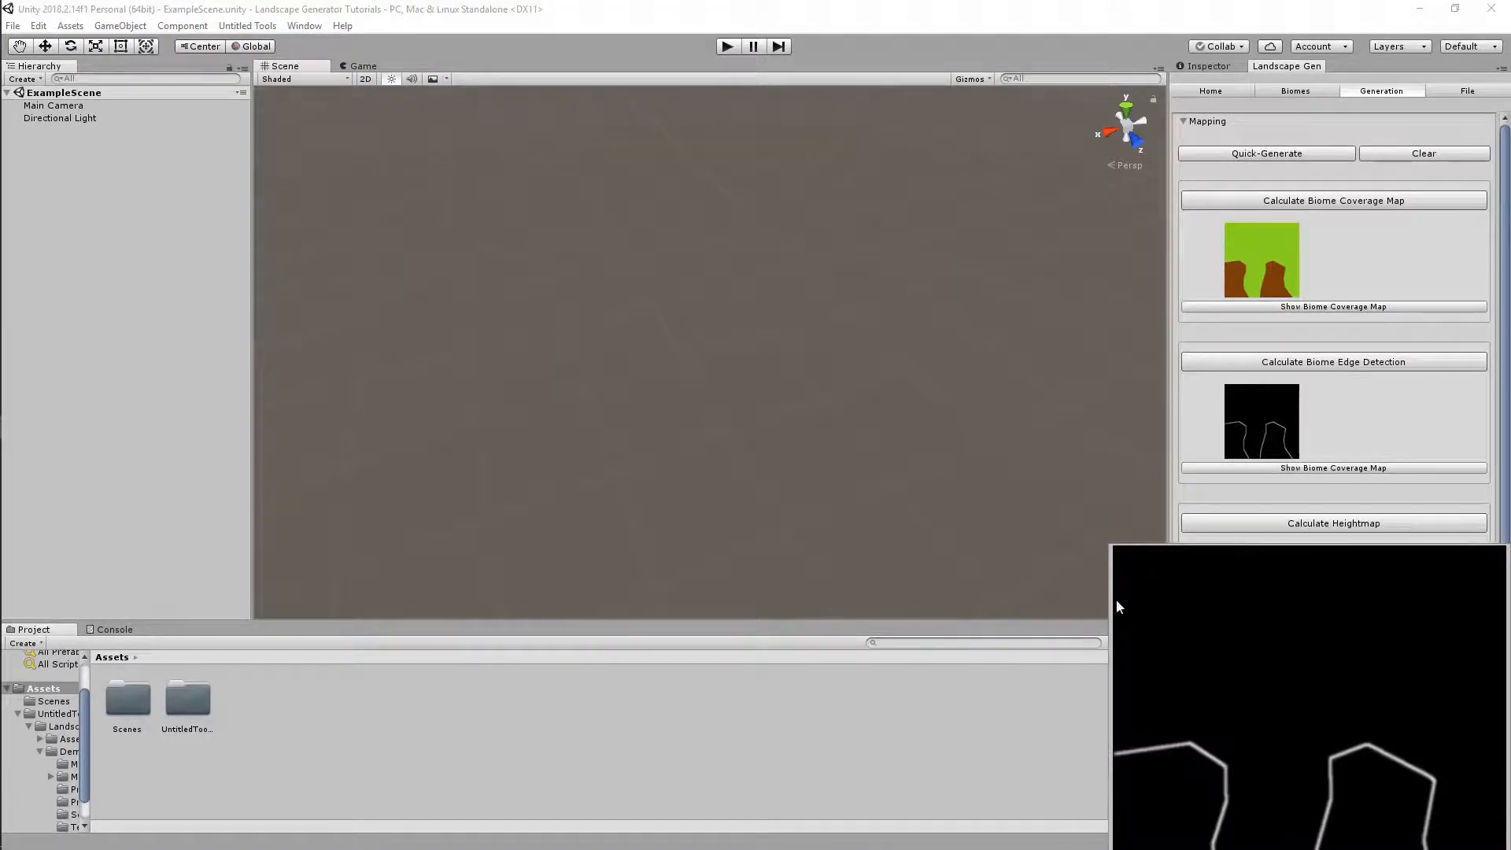
left_click(968, 738)
scroll(1418, 593, "down", 5)
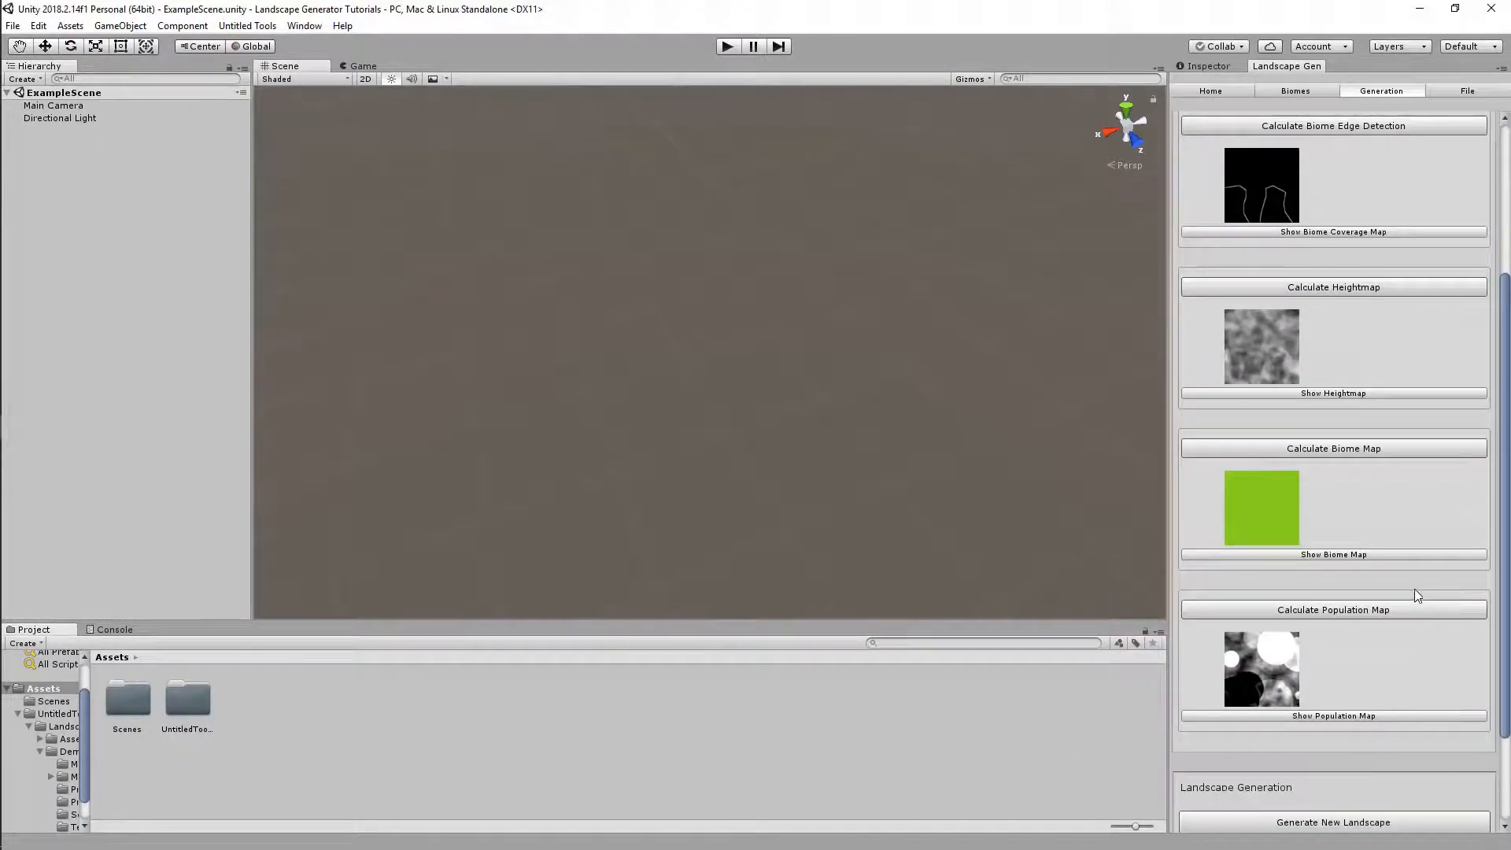
scroll(1385, 449, "up", 2)
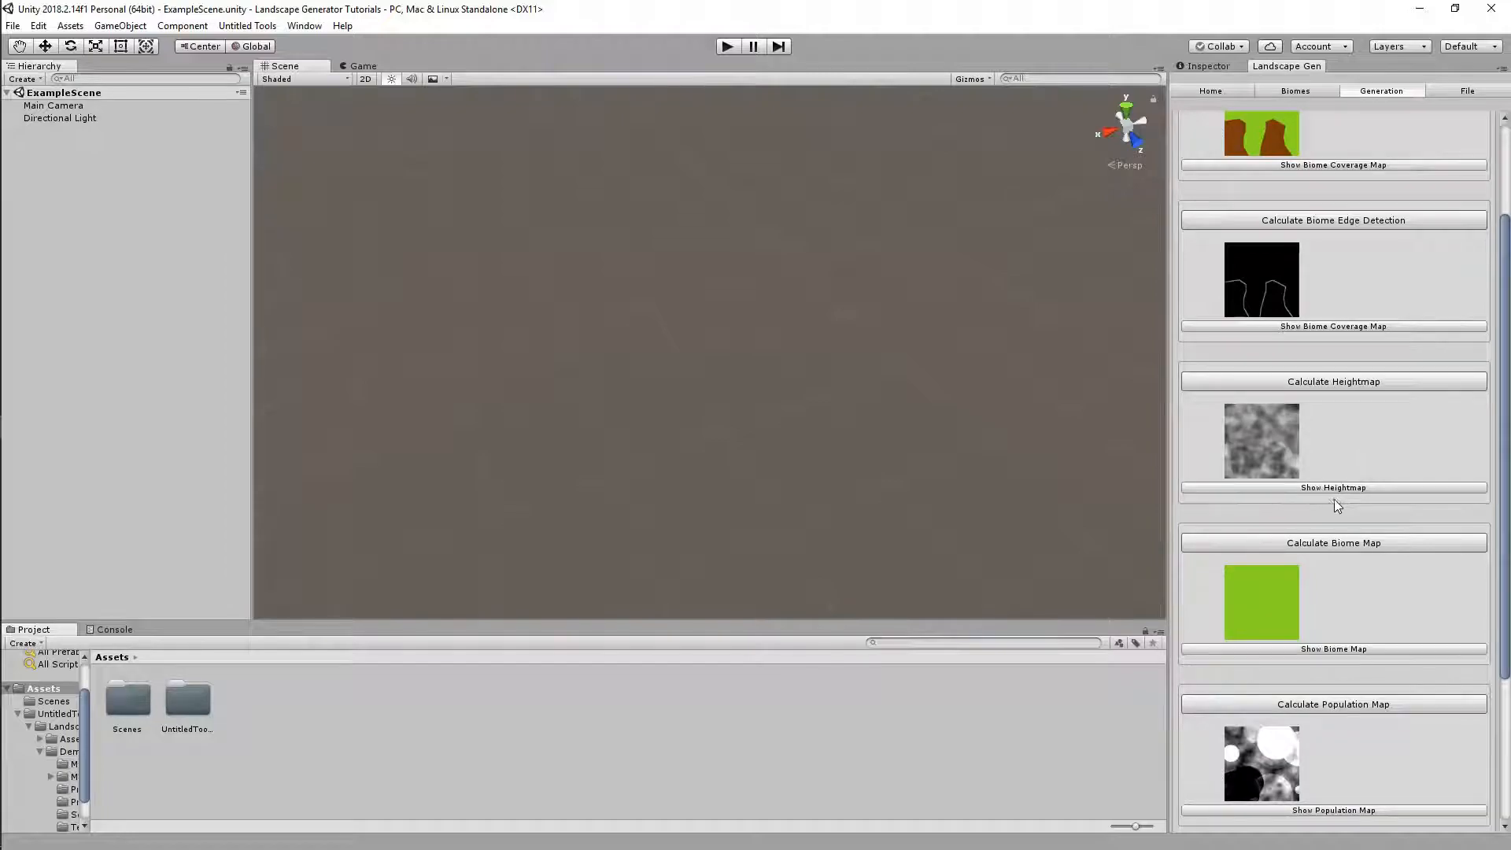
Recalculate the heightmap for the two biomes and inspect the updated preview
left_click(1321, 373)
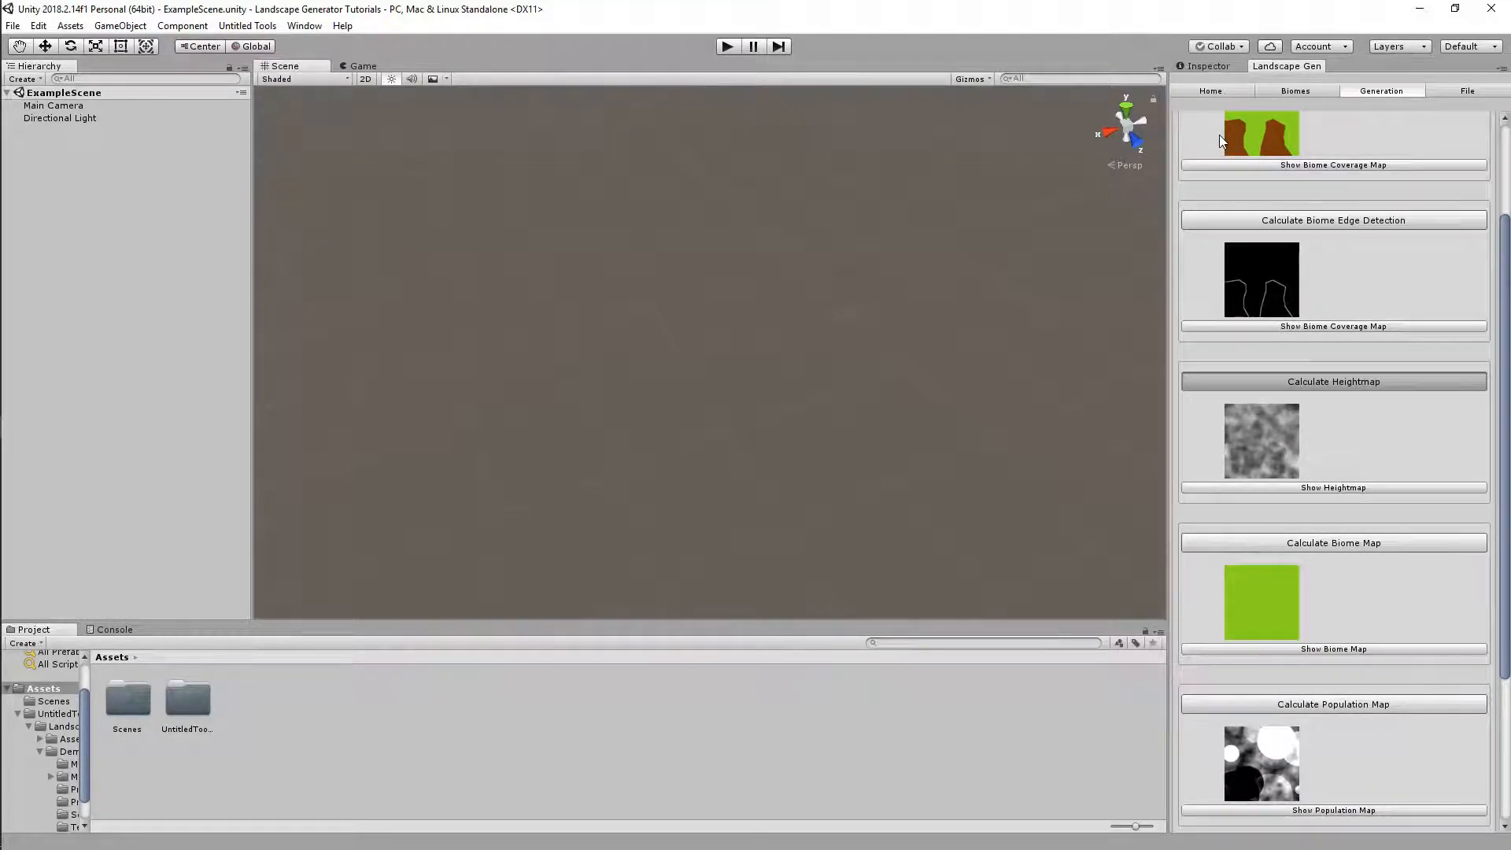
left_click(1224, 91)
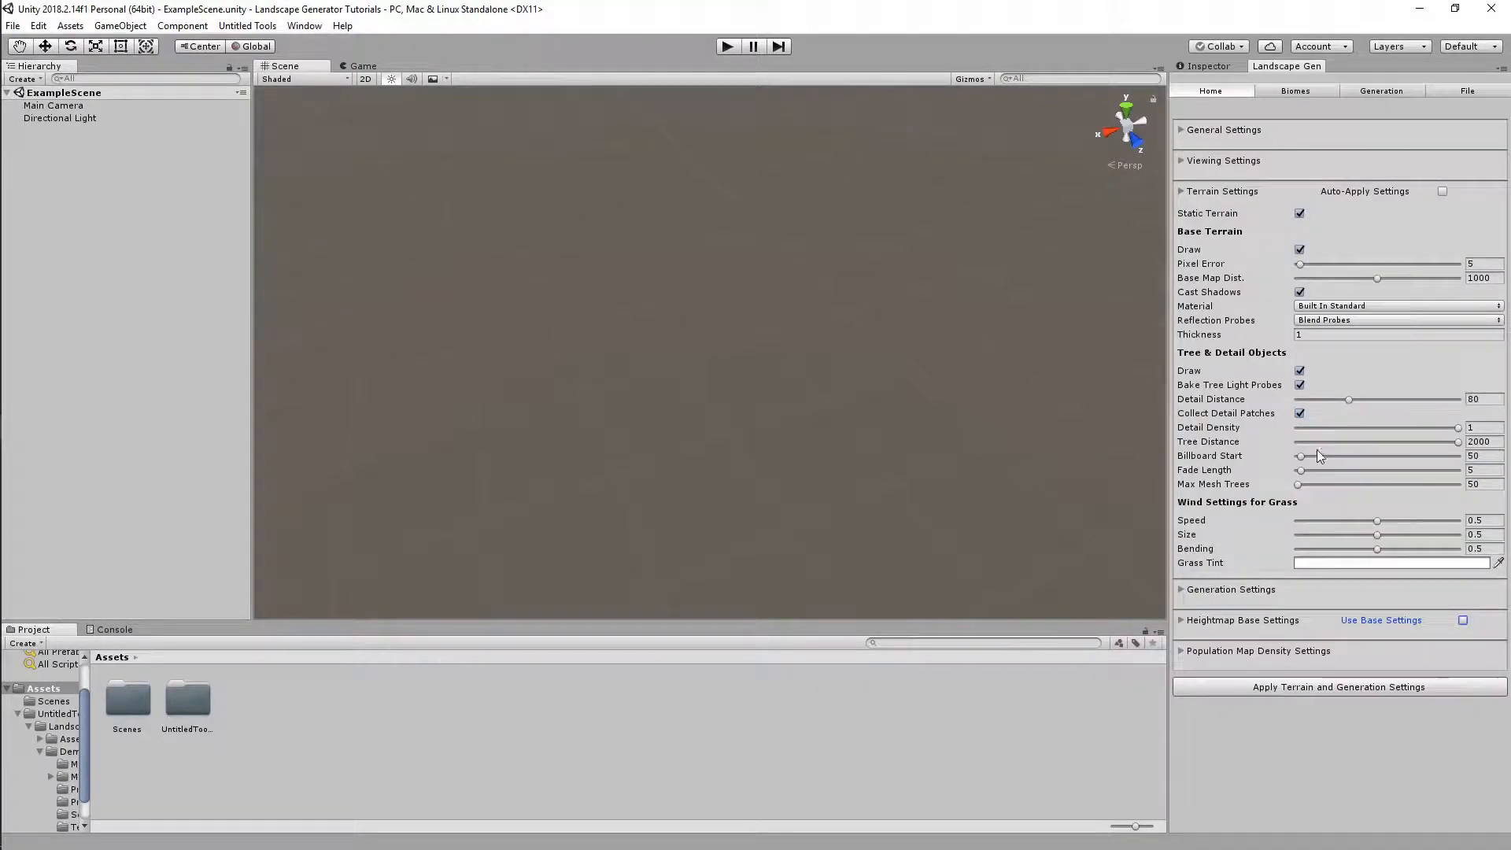
left_click(1297, 92)
left_click(1378, 90)
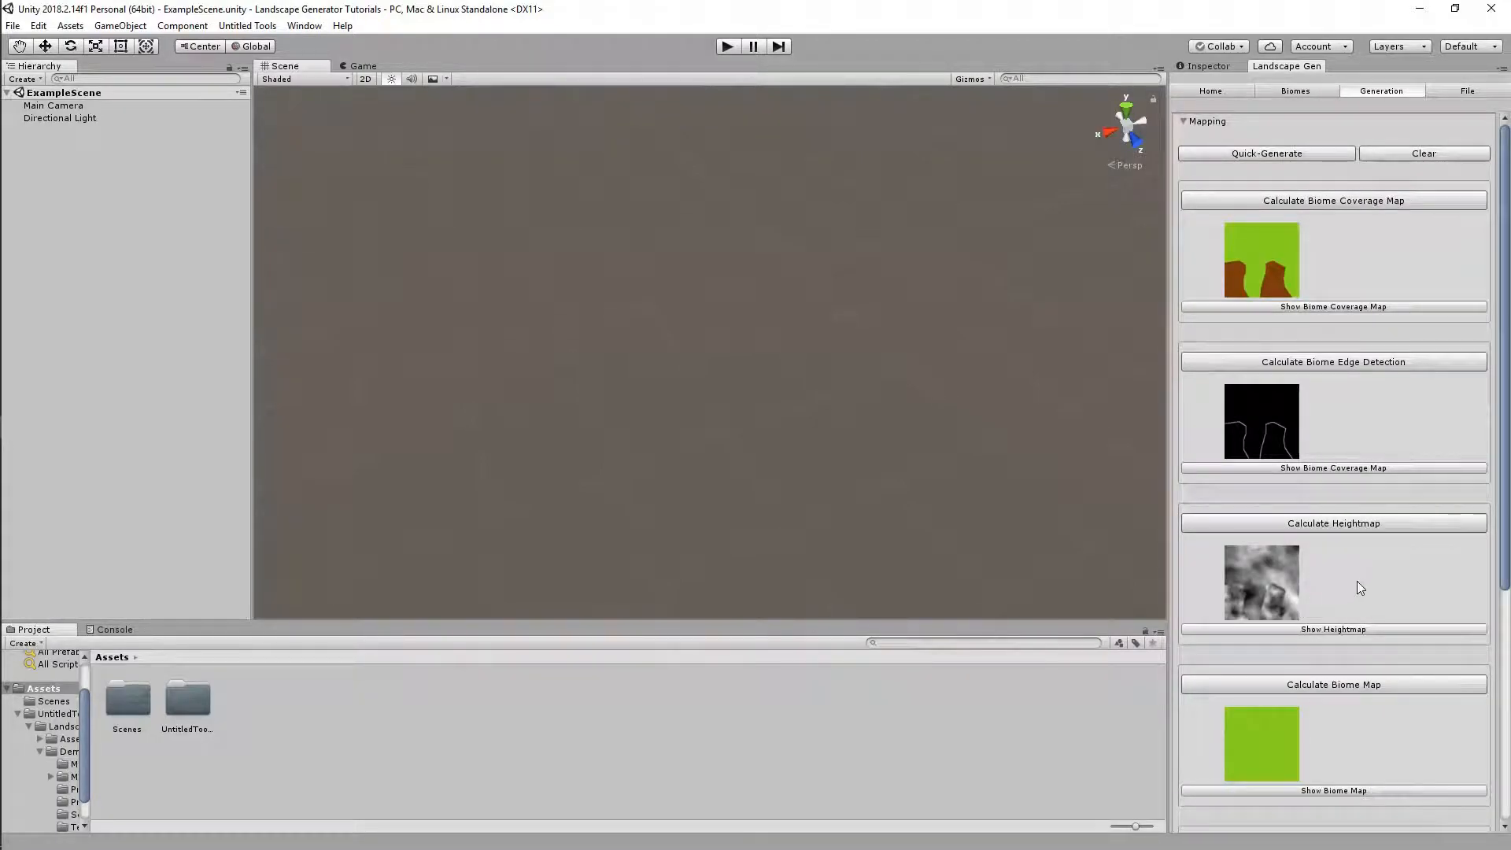
scroll(1355, 584, "down", 2)
left_click(1321, 537)
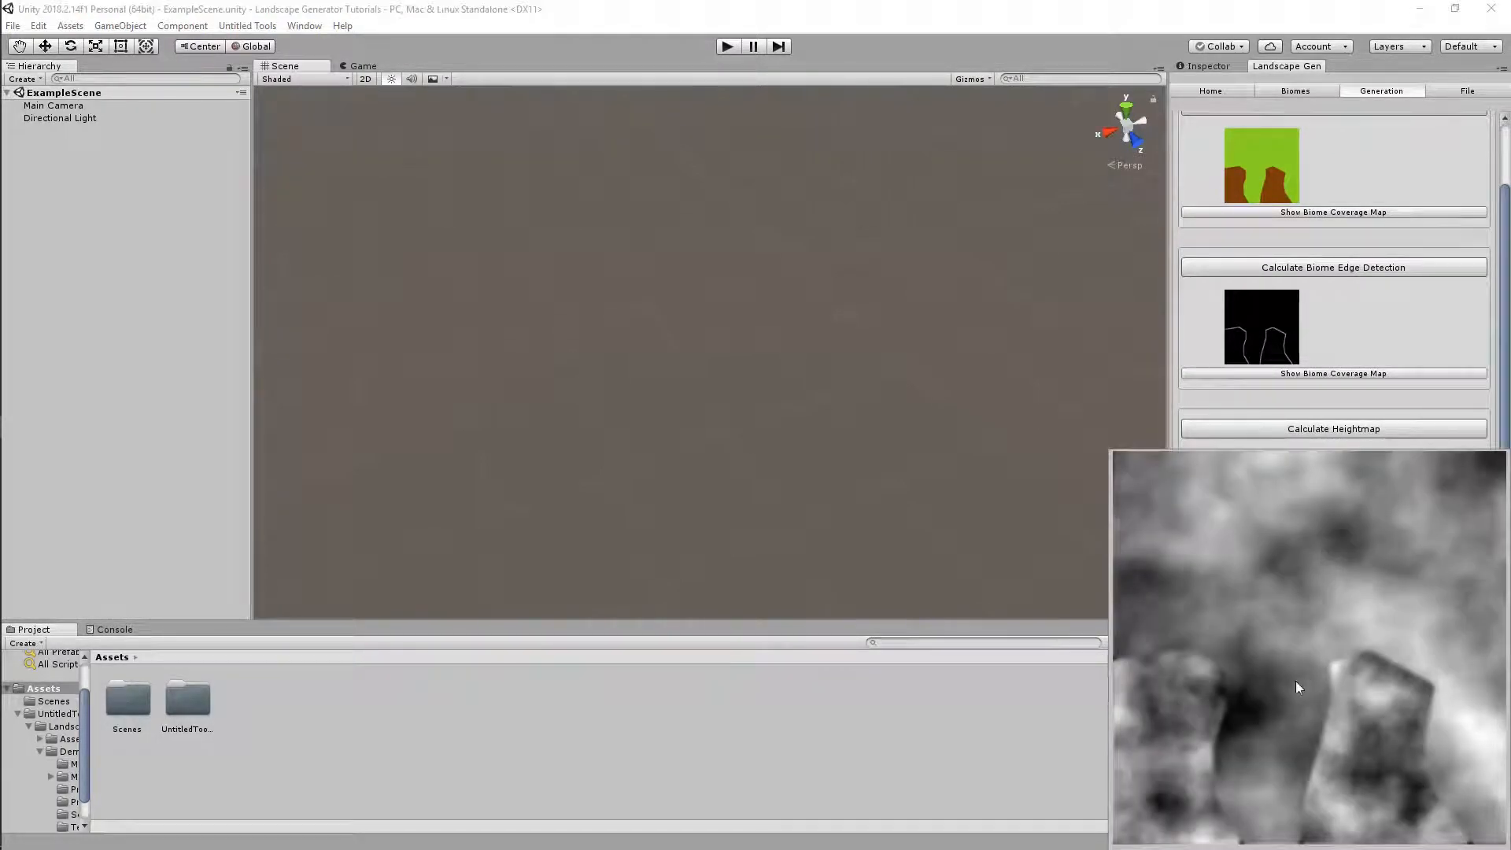
left_click(978, 770)
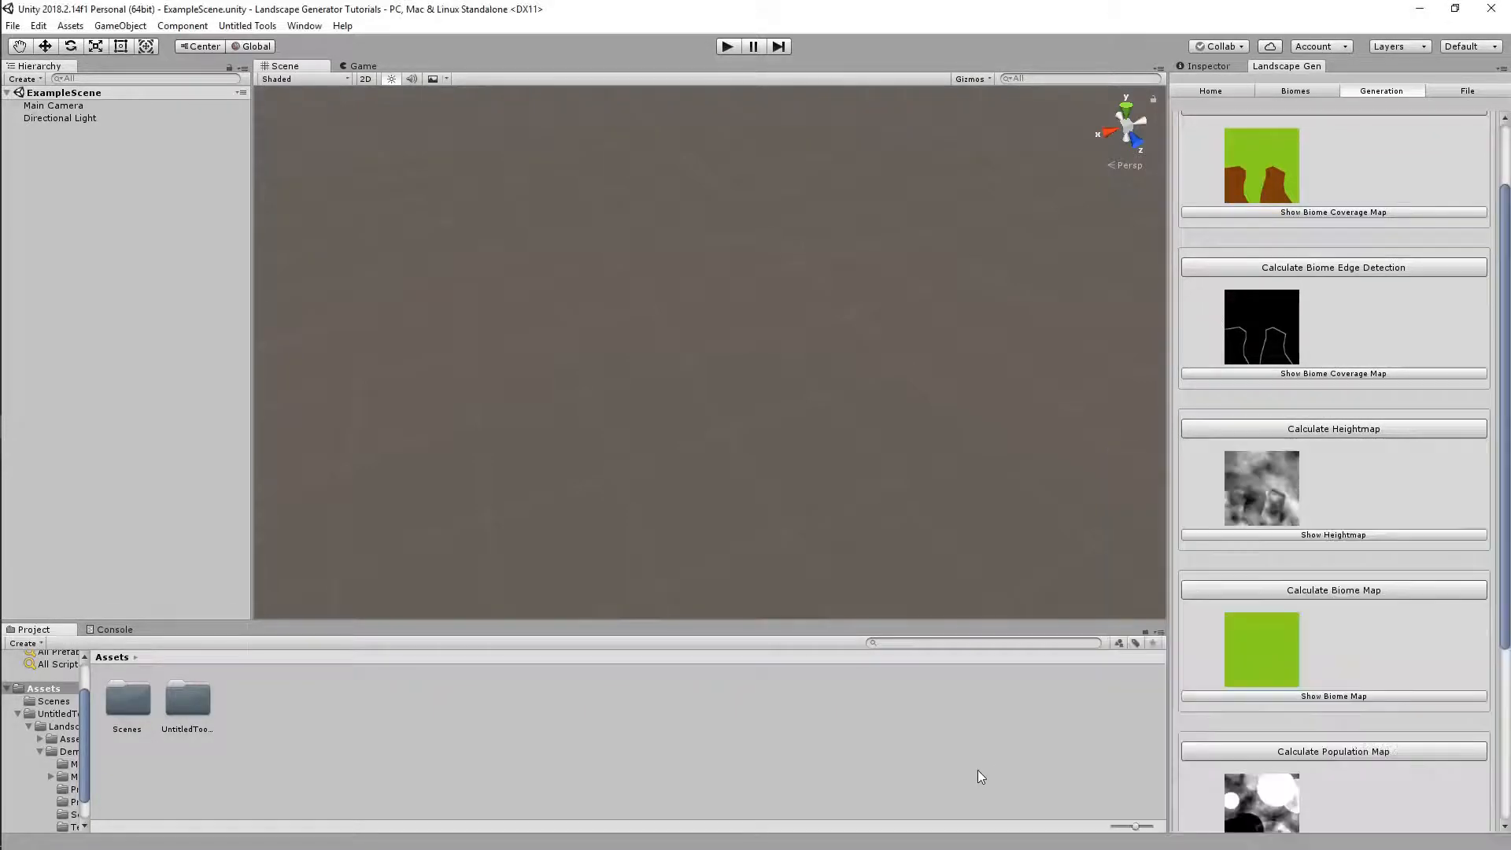
scroll(1334, 673, "down", 1)
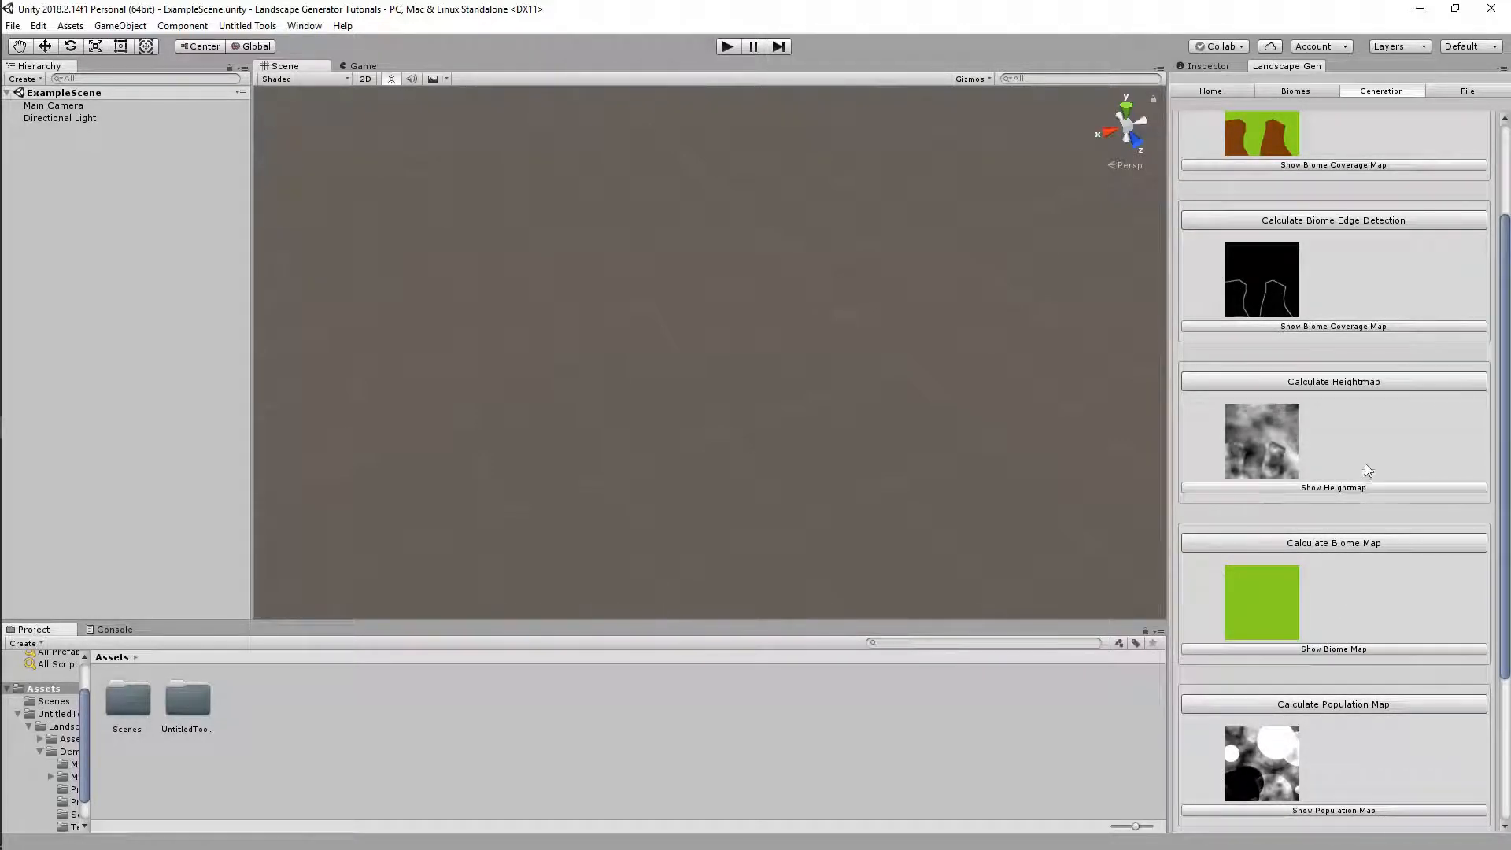
Recalculate the biome map, then change Forest Meadow's biome type to Ocean
left_click(1305, 546)
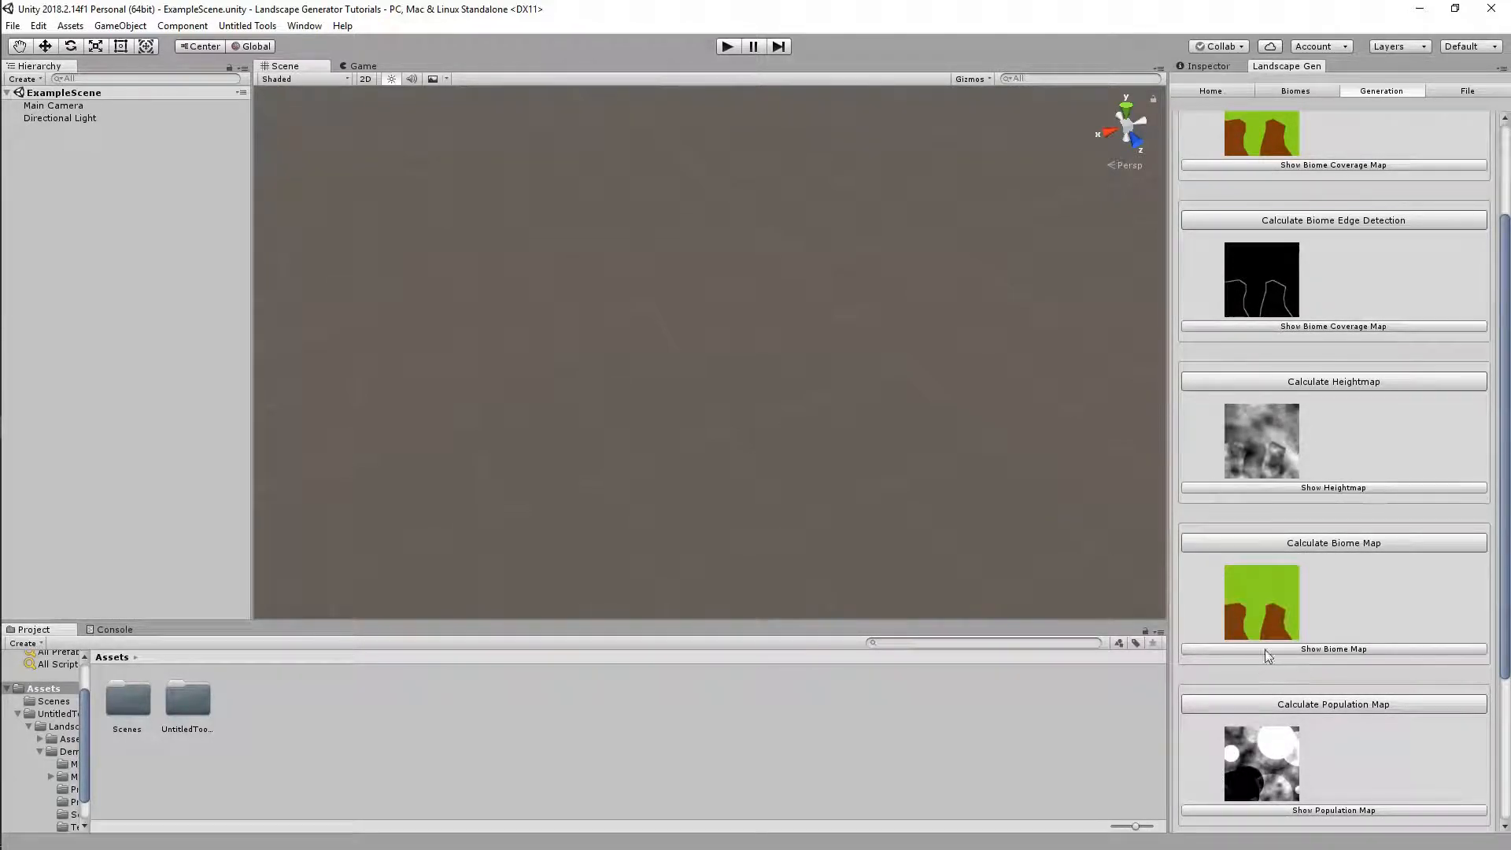
left_click(1275, 94)
left_click(1335, 386)
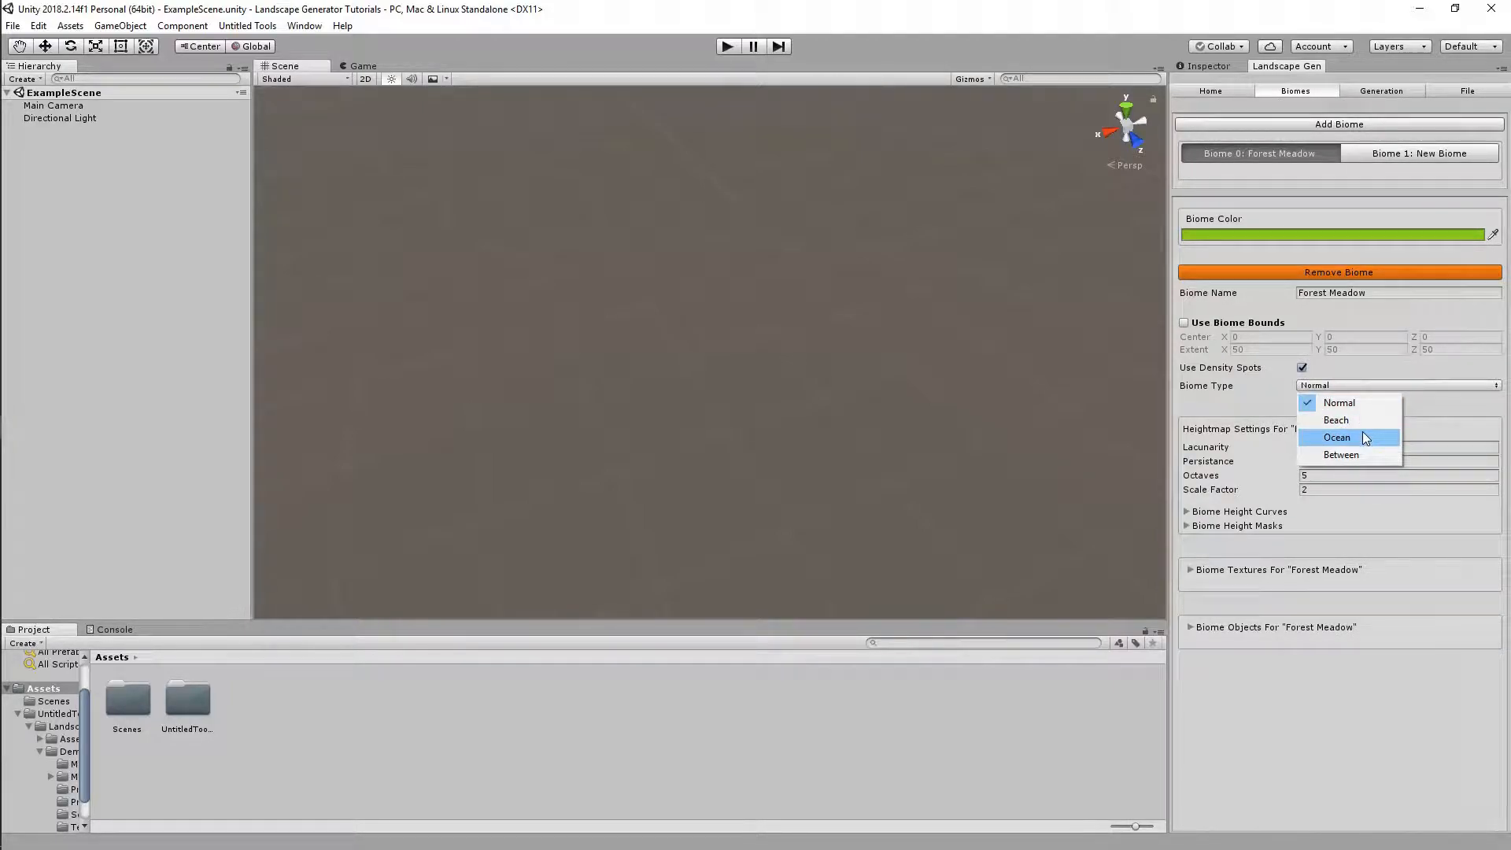
left_click(1363, 438)
Quick-Generate all the maps again
left_click(1386, 91)
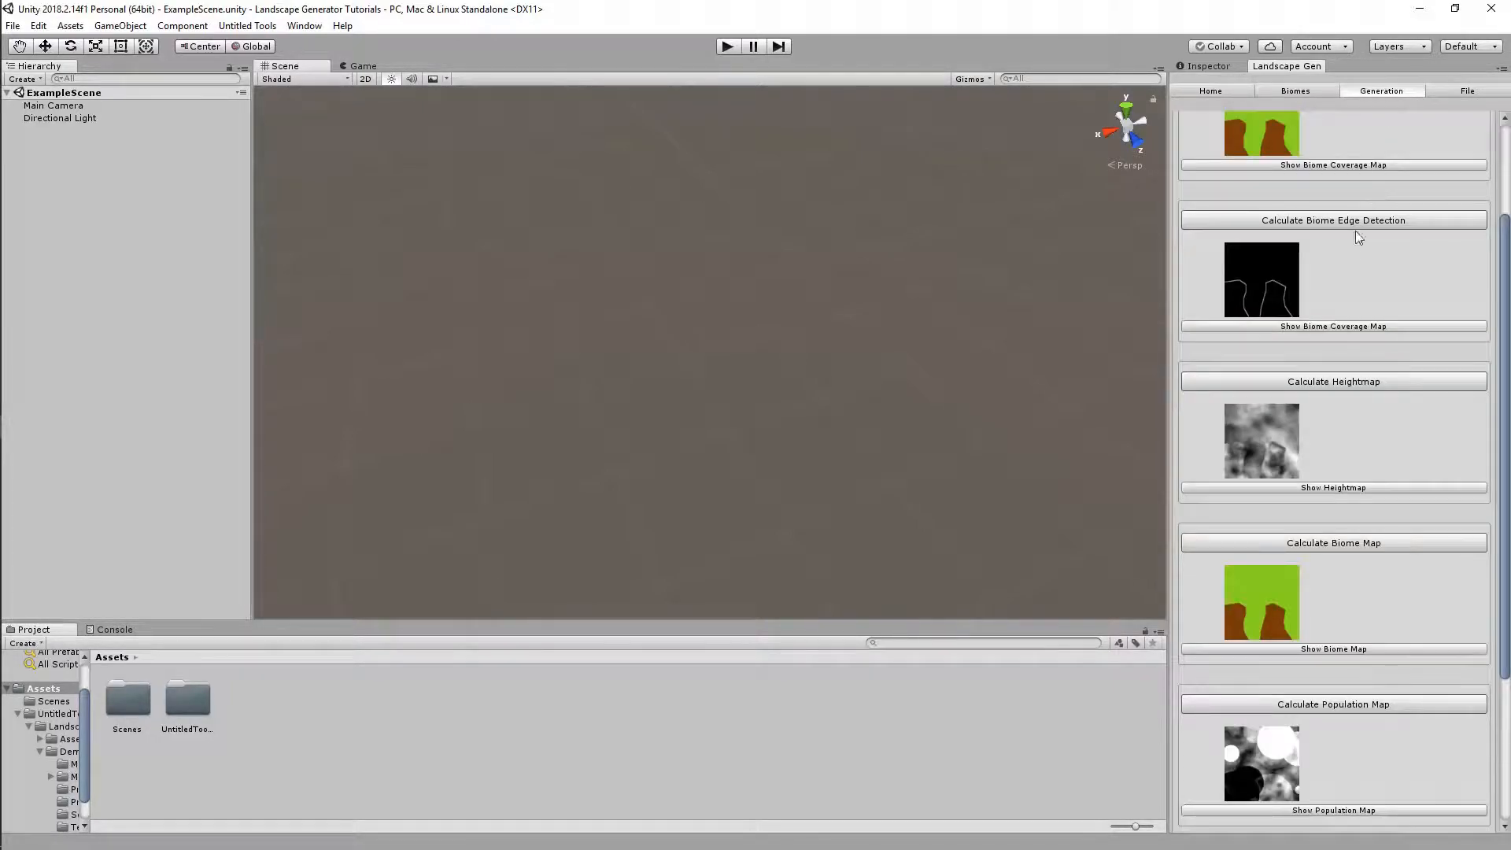
scroll(1345, 236, "up", 4)
left_click(1297, 153)
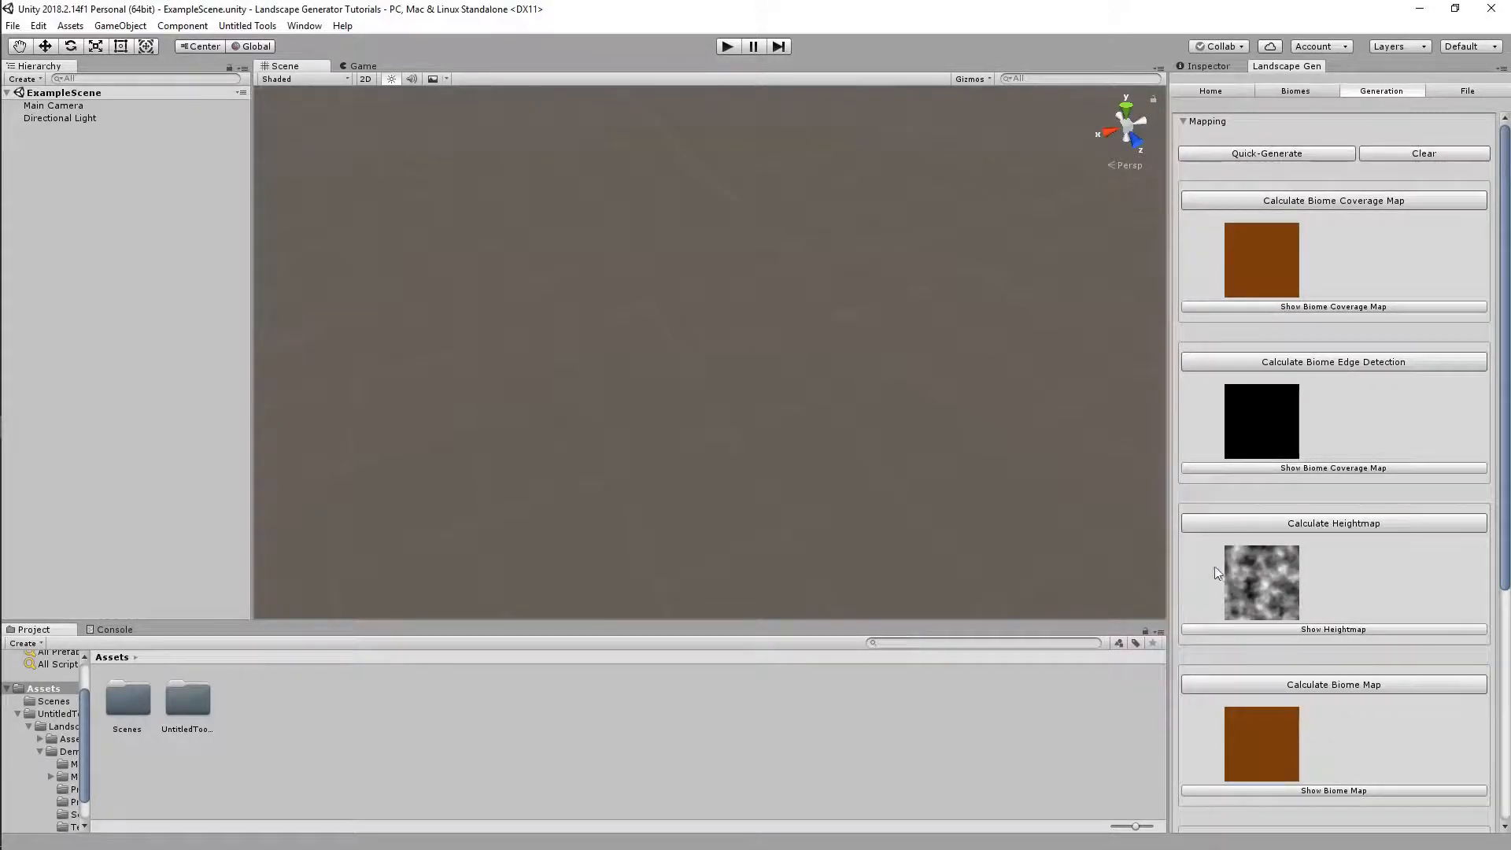
scroll(1259, 562, "down", 3)
scroll(1278, 563, "up", 2)
scroll(1278, 559, "up", 2)
Set Forest Meadow's biome type back to Normal
left_click(1295, 92)
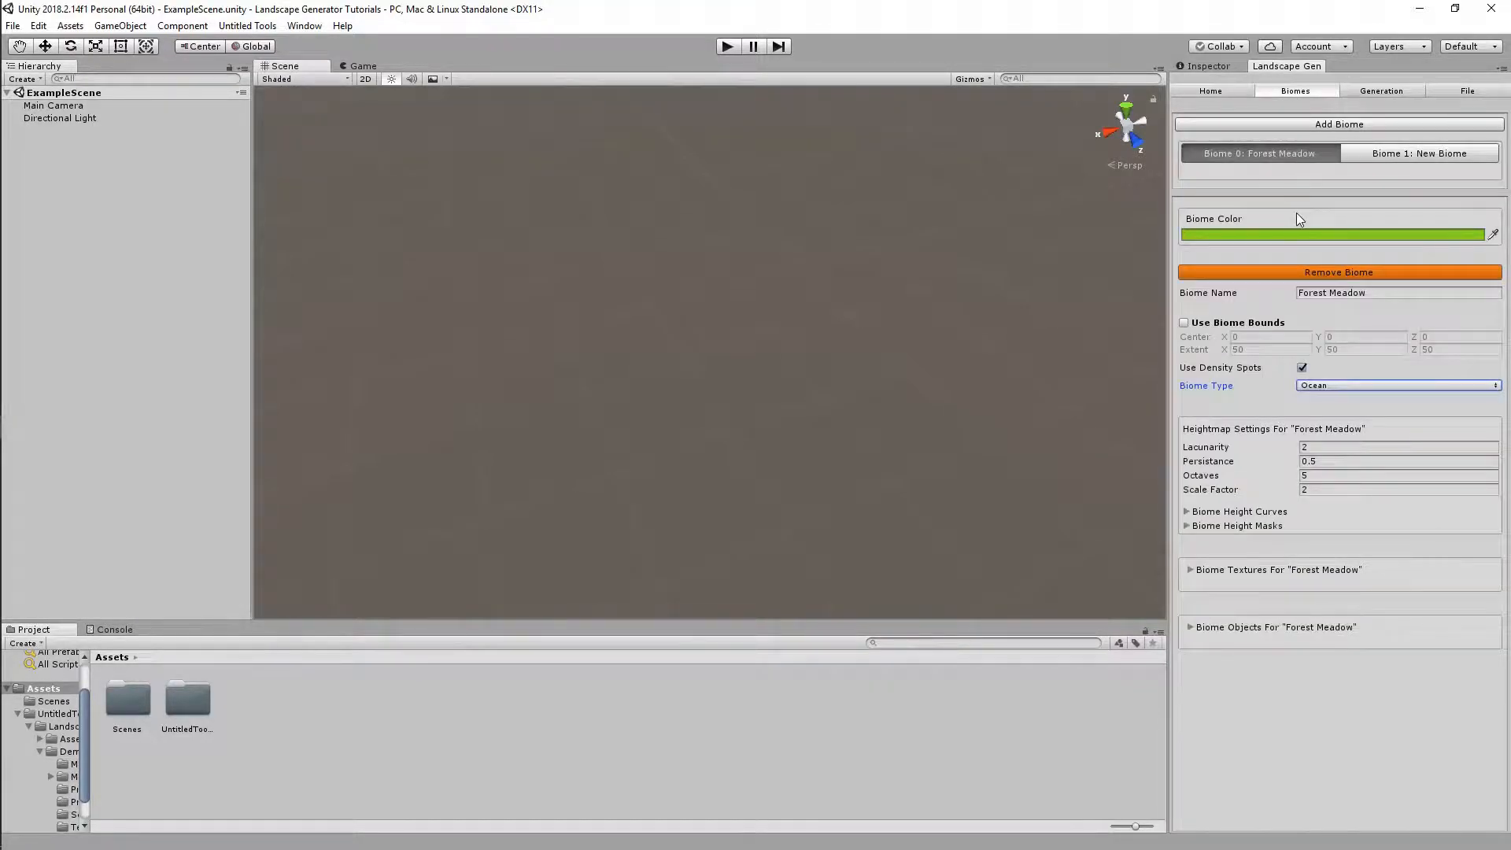
left_click(1330, 386)
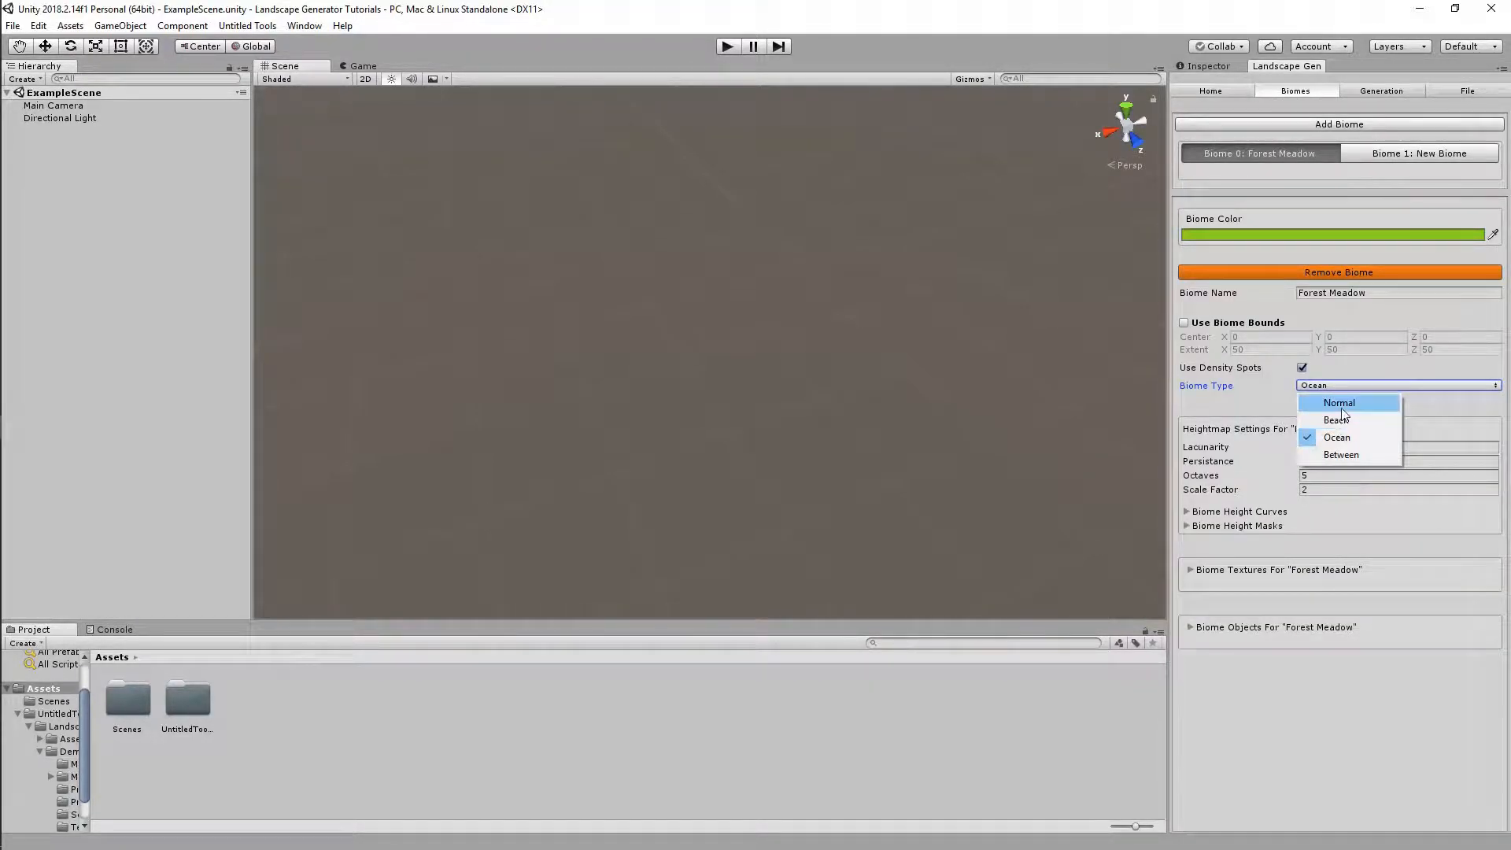
left_click(1340, 403)
Make New Biome an Ocean biome with a blue colour (1D36C6)
left_click(1423, 153)
left_click(1362, 385)
left_click(1340, 439)
left_click(1310, 234)
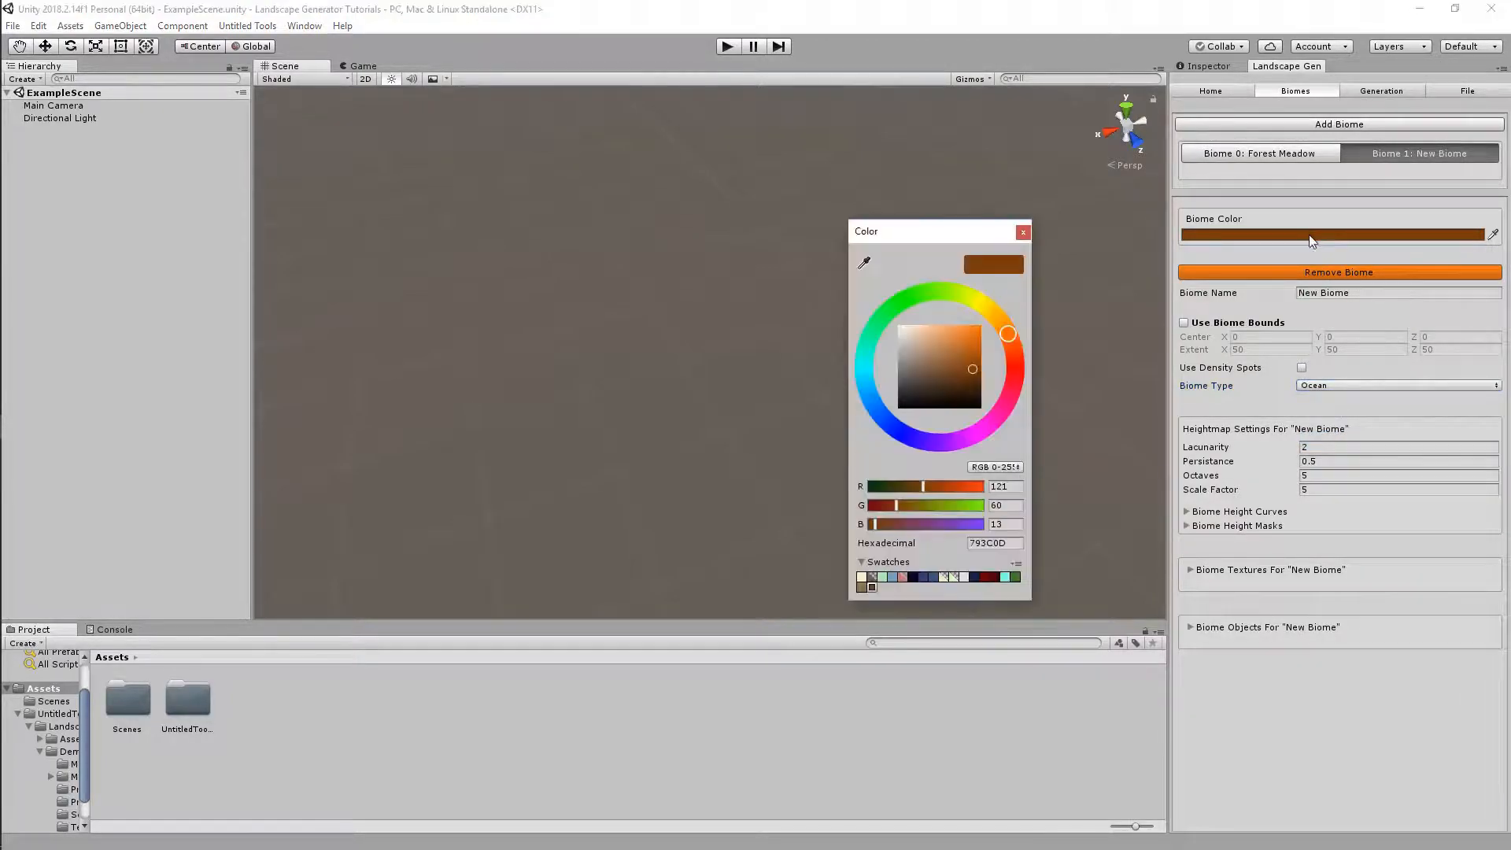
left_click(898, 429)
left_click_drag(947, 403, 970, 345)
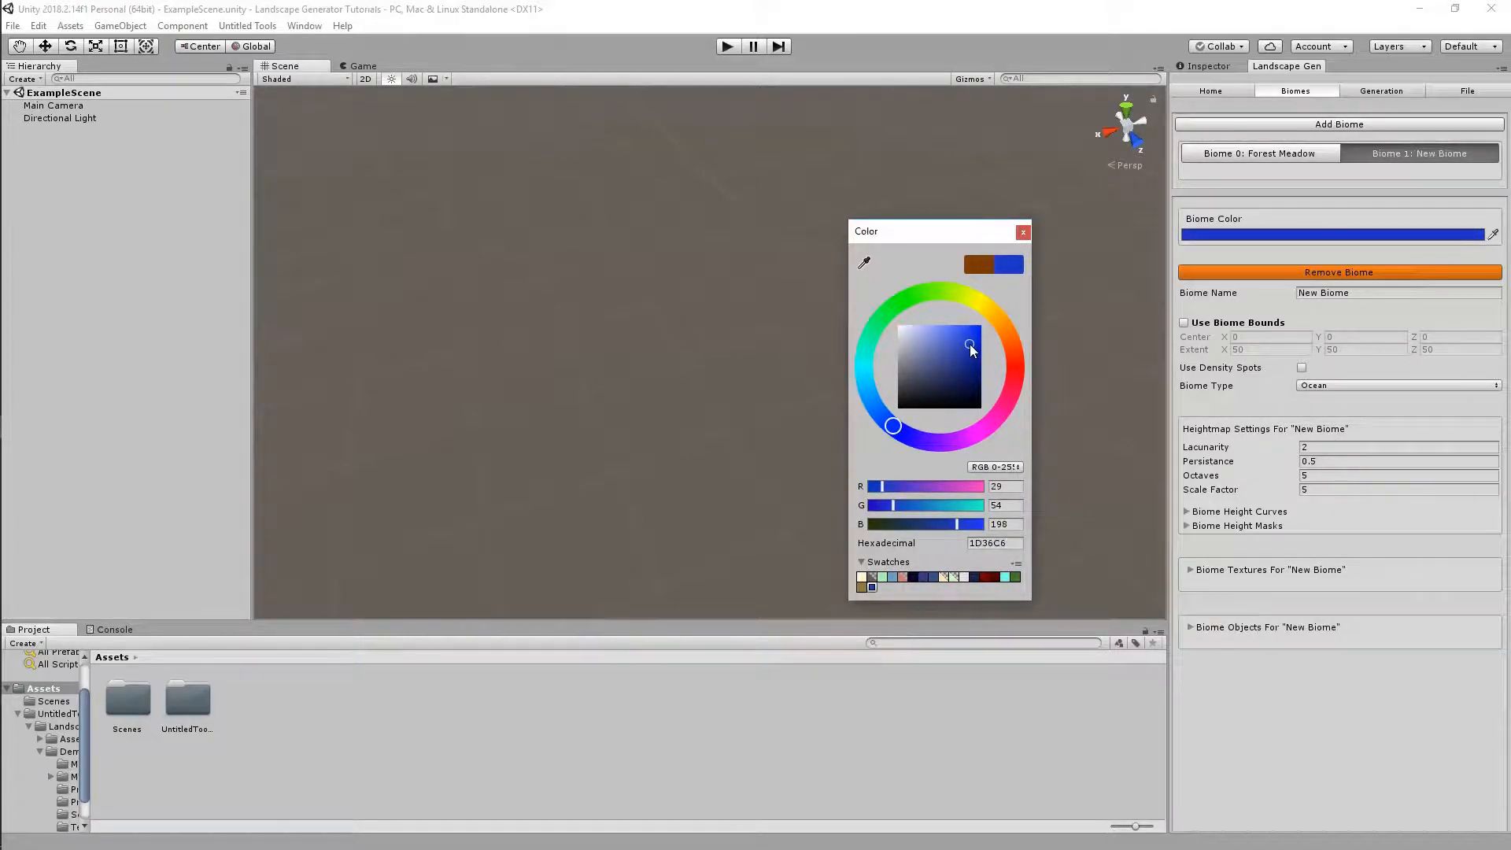
left_click(1023, 232)
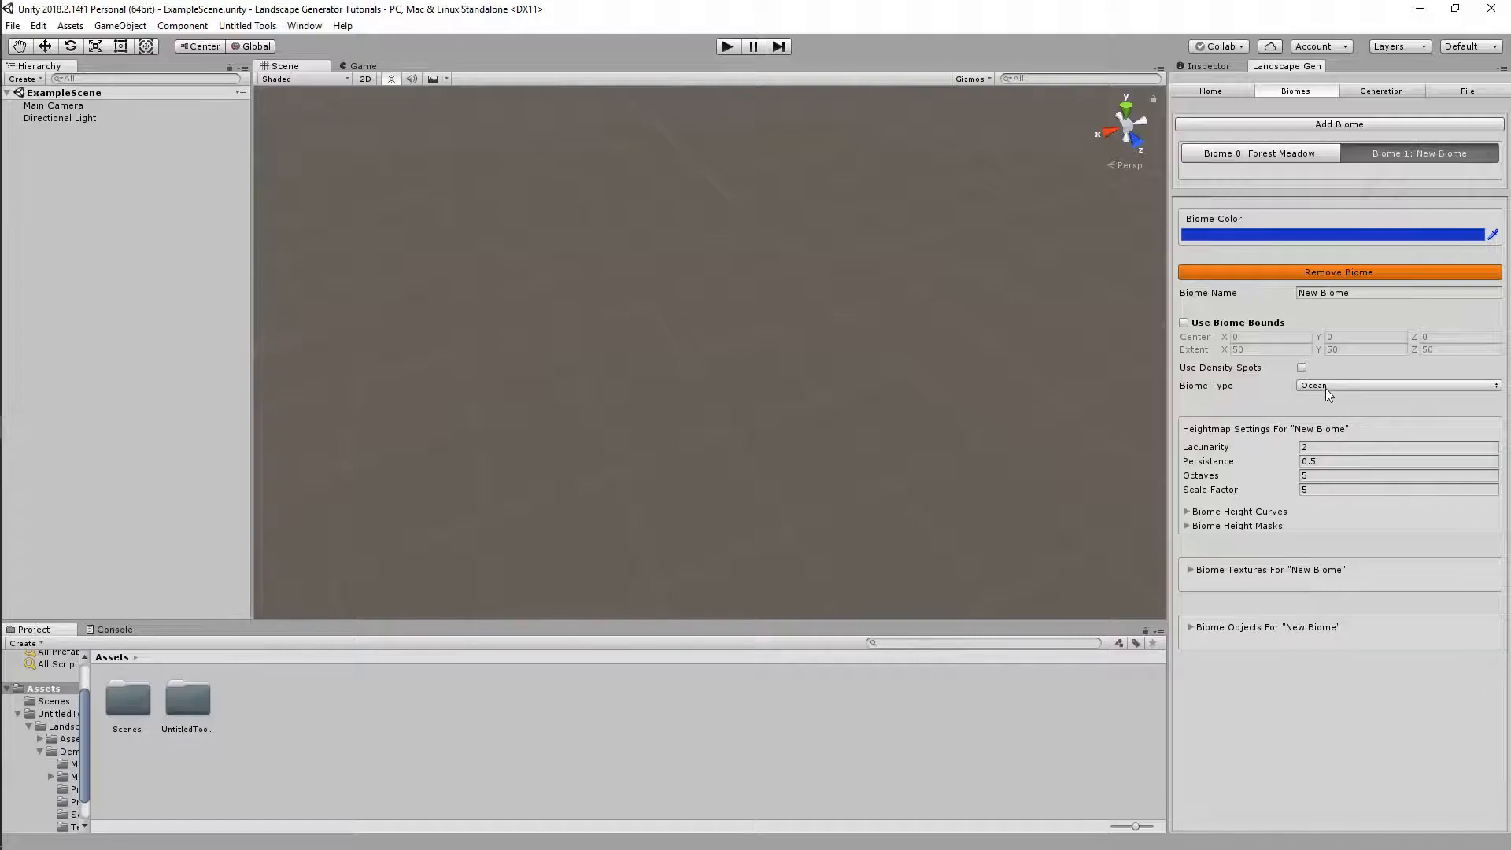
Raise Relative Water Height to 0.439 in the Home generation settings
left_click(1200, 92)
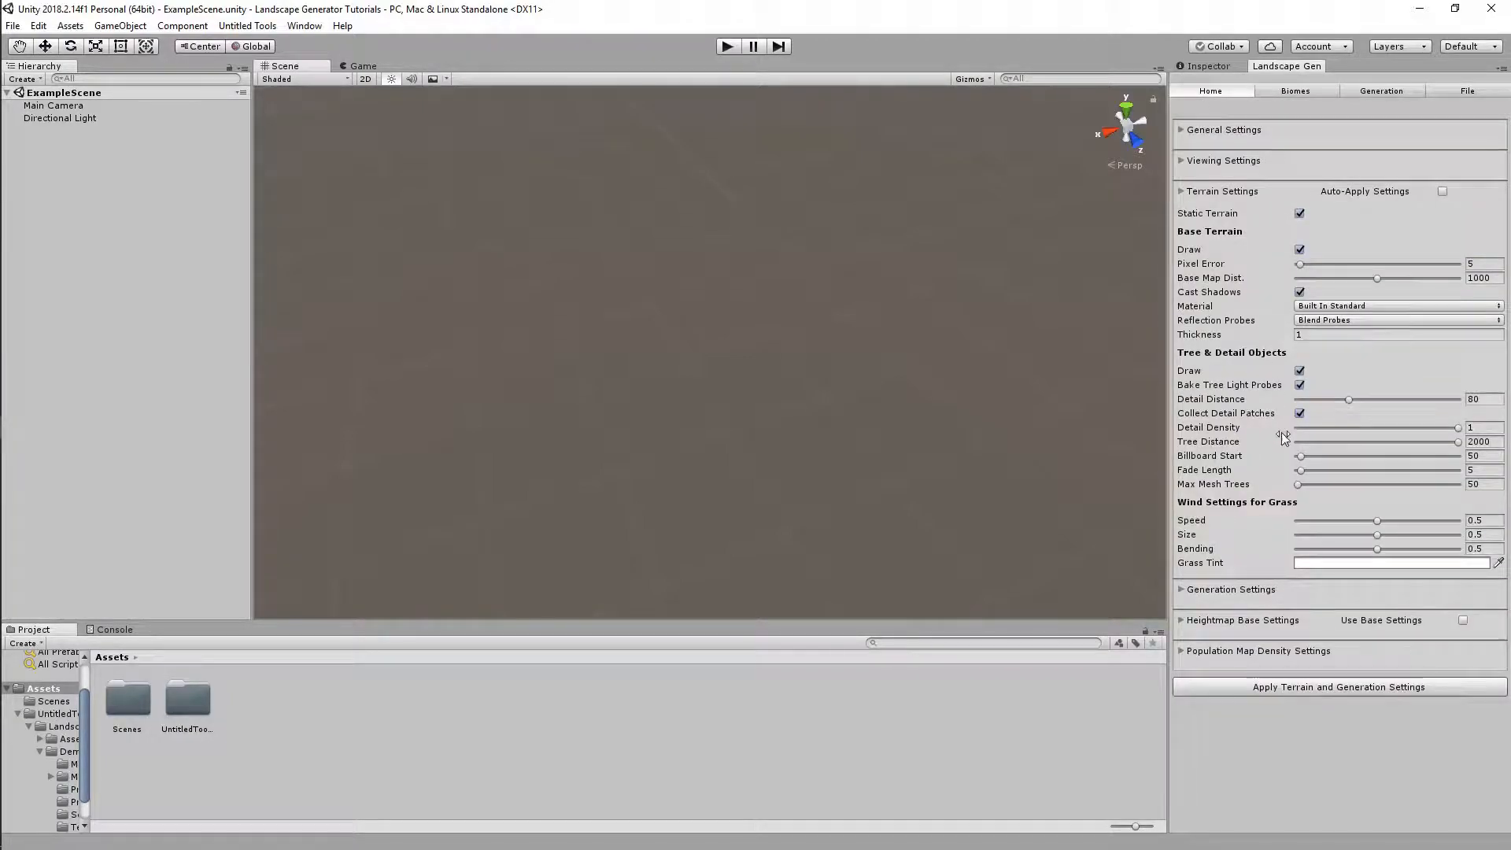
left_click(1254, 590)
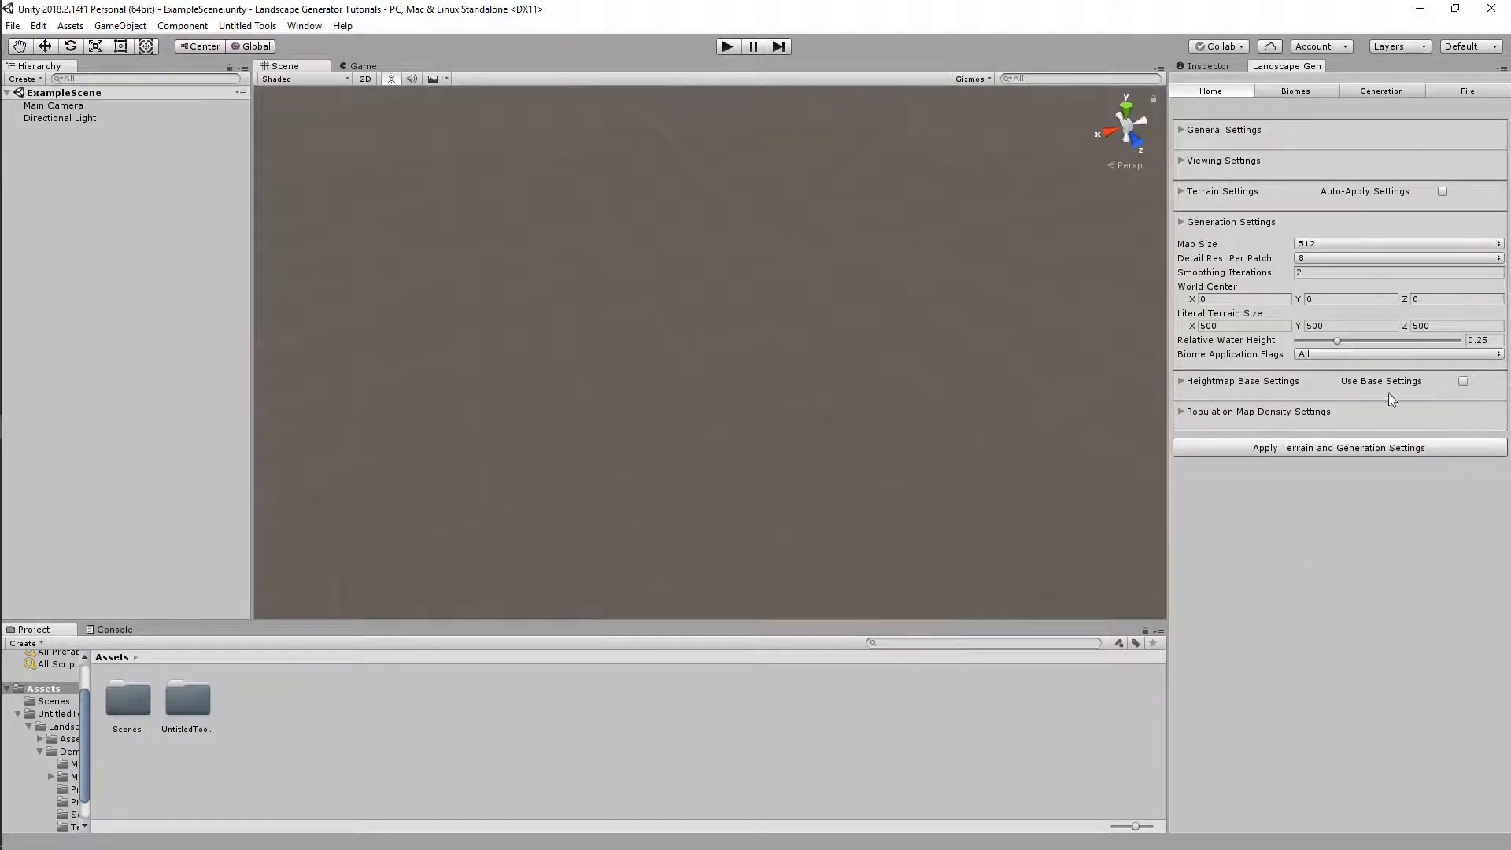
left_click_drag(1355, 338, 1368, 342)
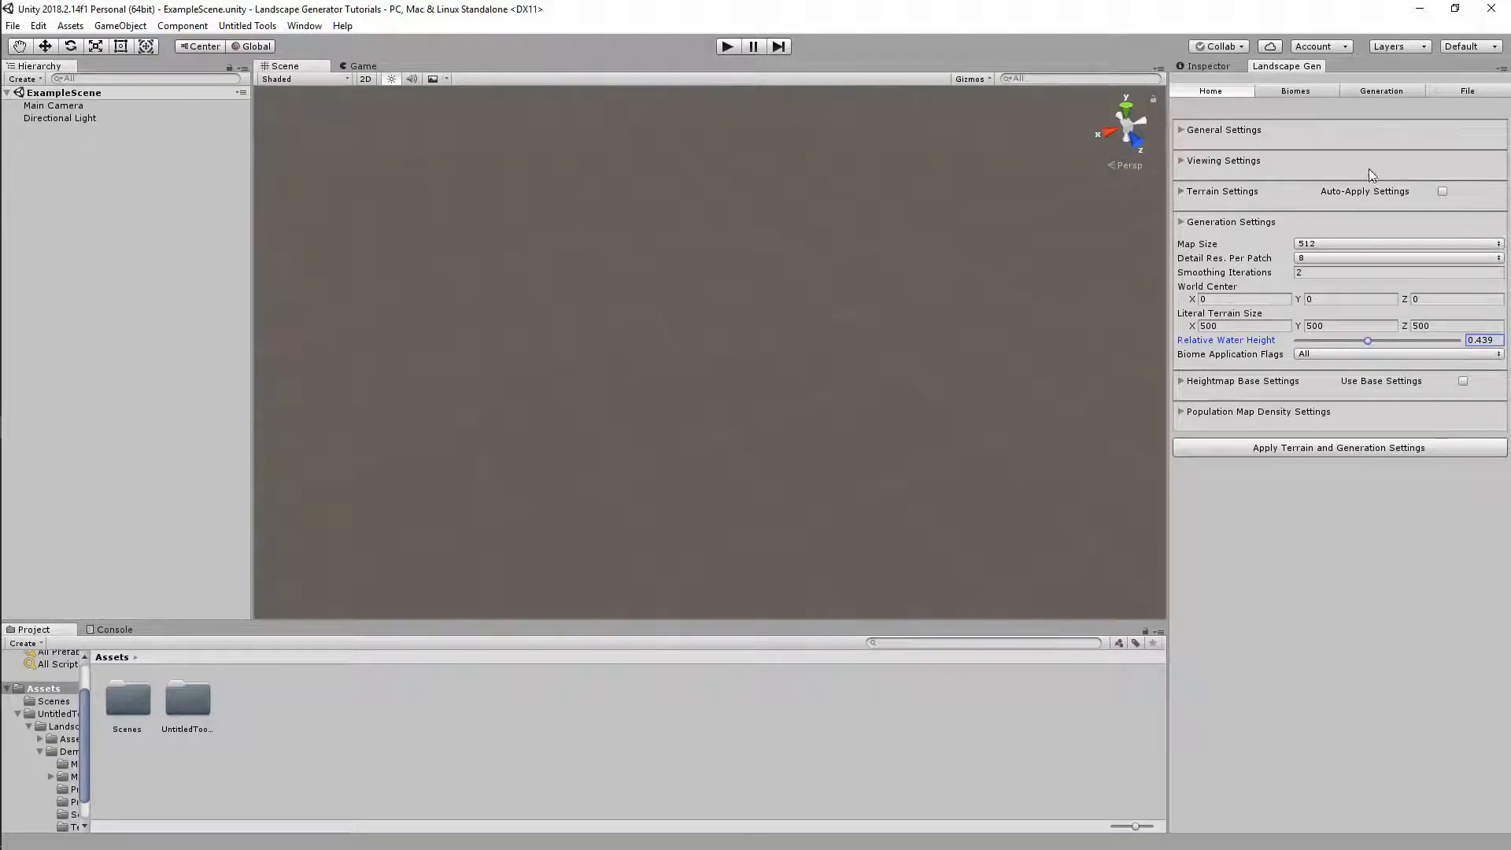
Quick-Generate the maps and view the new green-and-blue biome map enlarged
left_click(1371, 94)
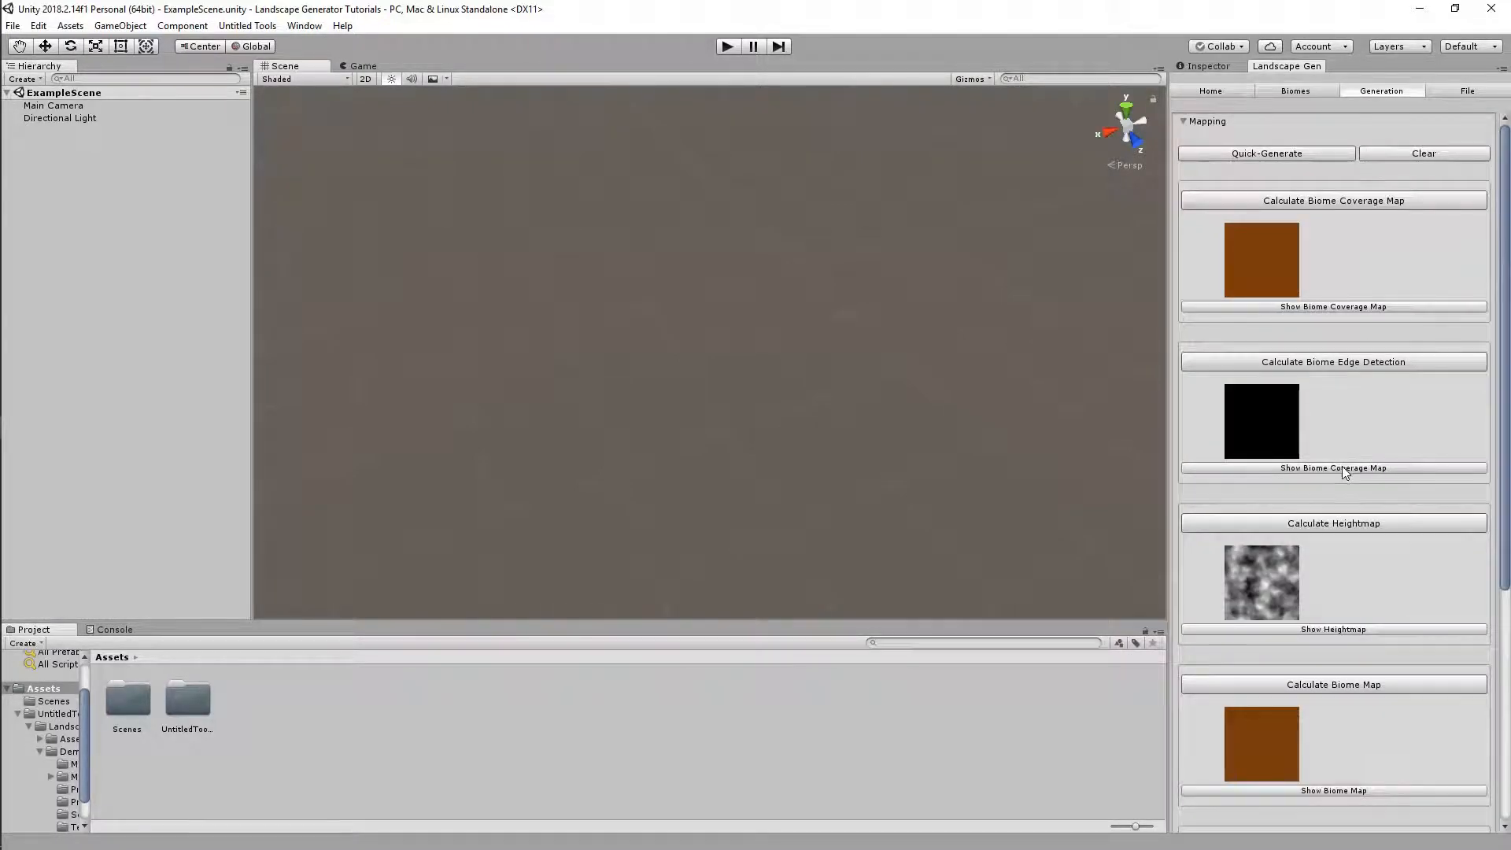
left_click(1301, 155)
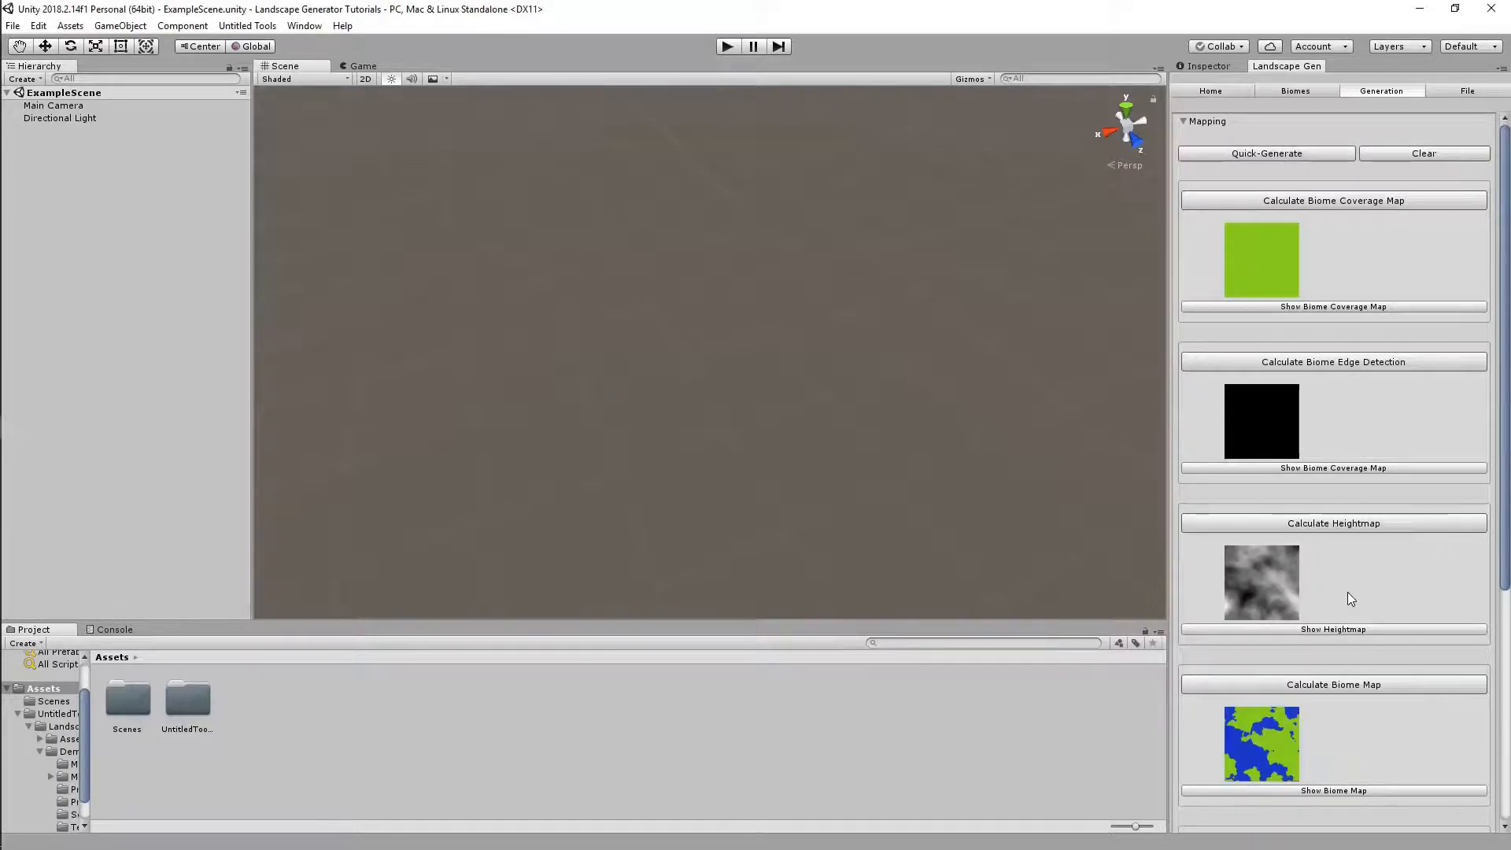
scroll(1349, 598, "down", 3)
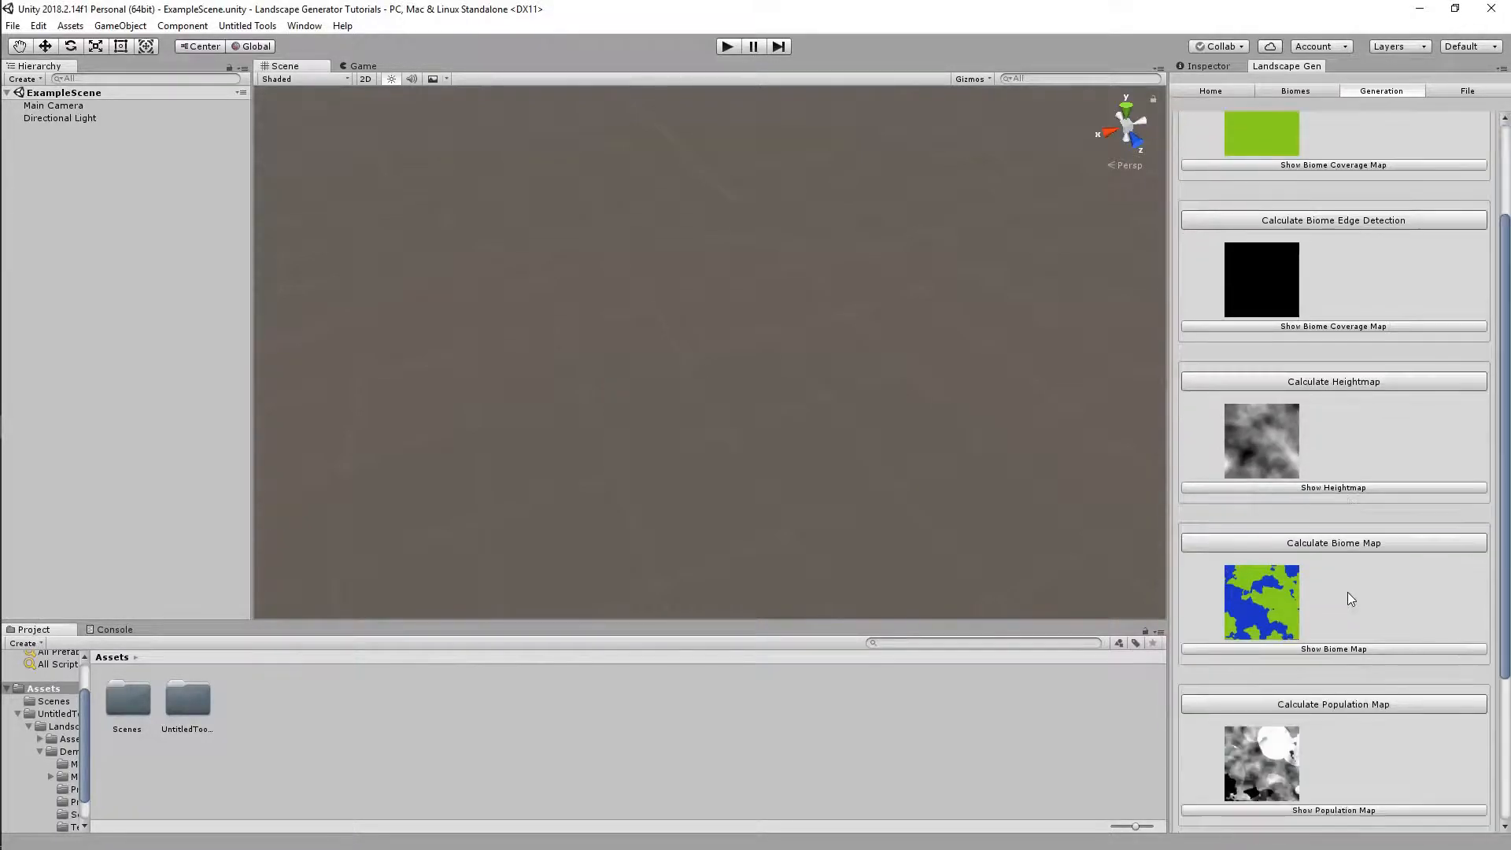
left_click(1323, 651)
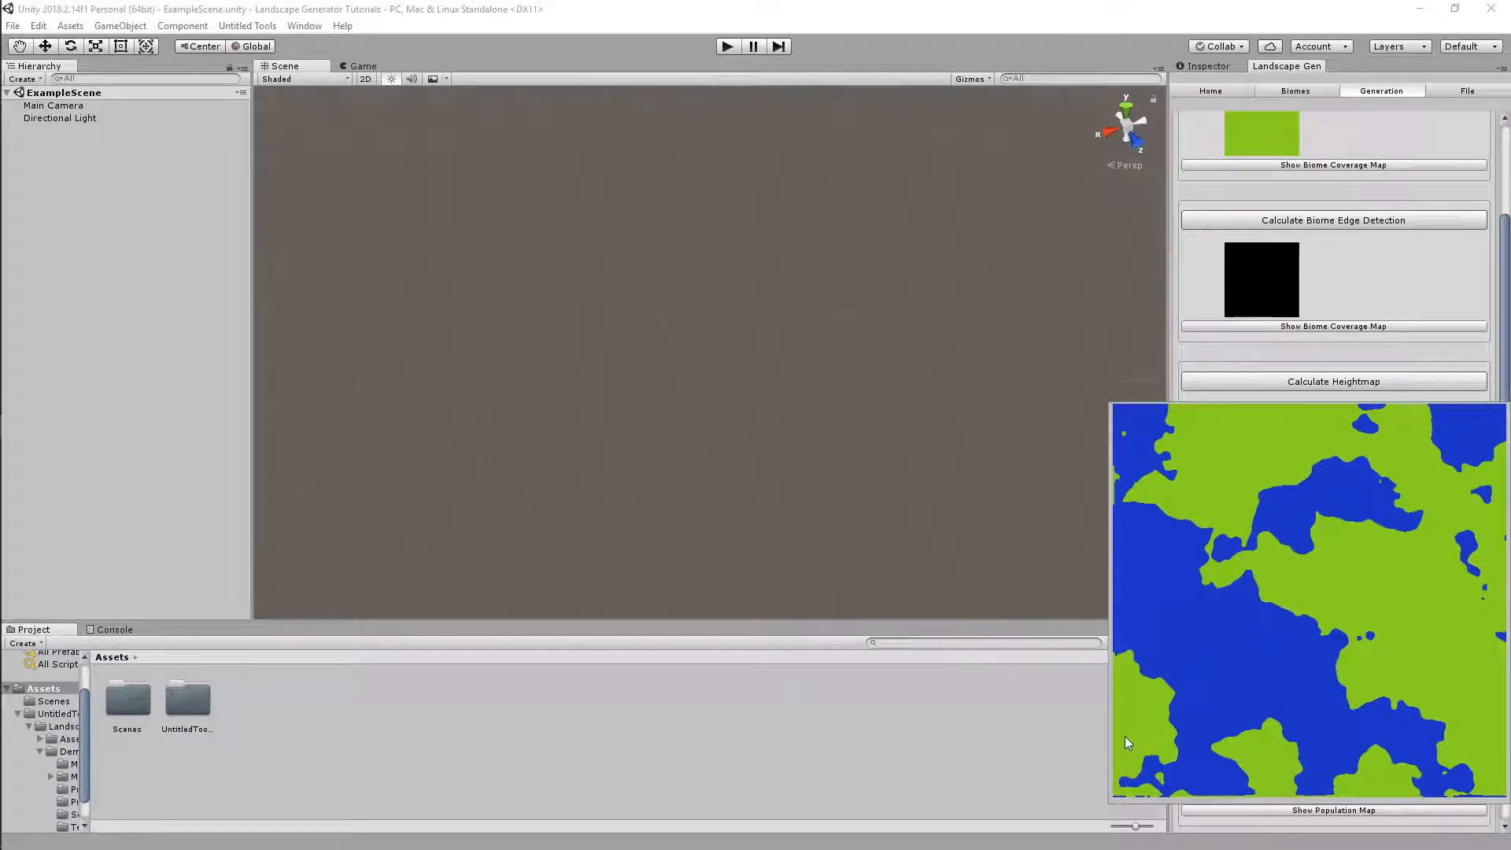
Close the enlarged biome map and preview the population map at full size
left_click(994, 744)
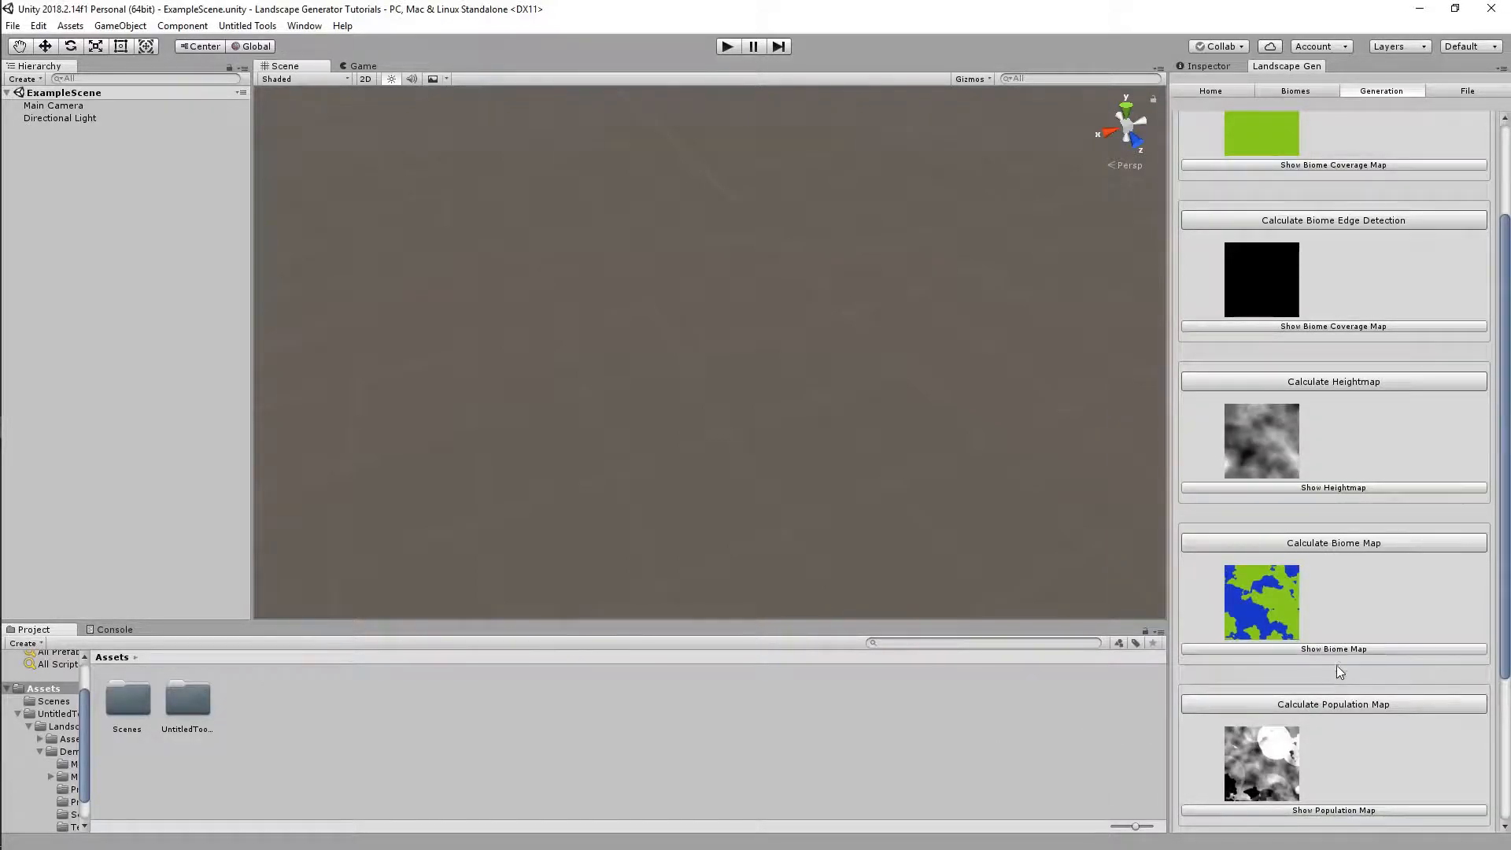
scroll(1338, 675, "down", 3)
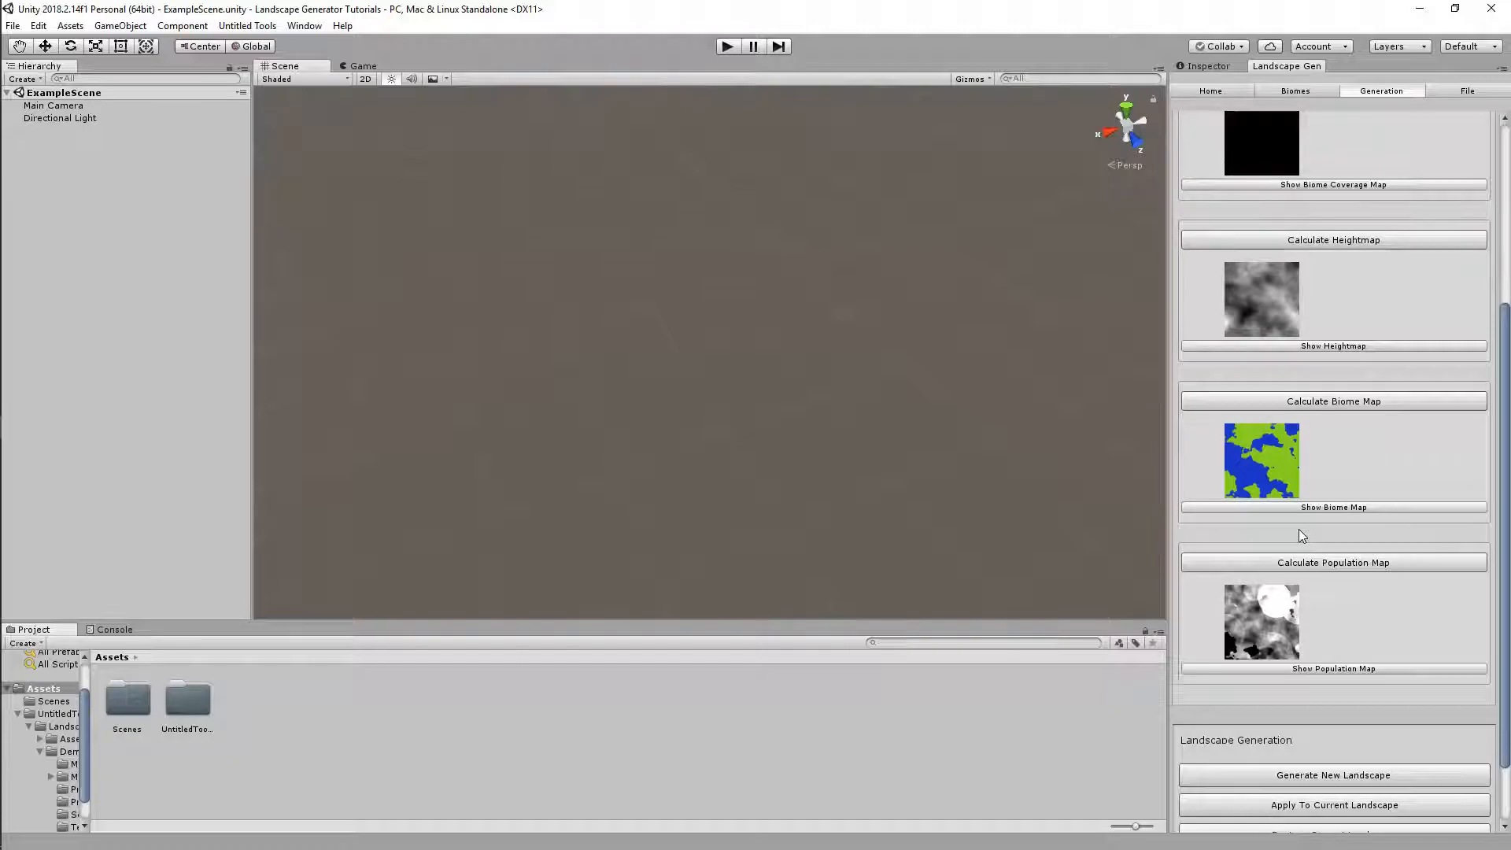
left_click(1300, 669)
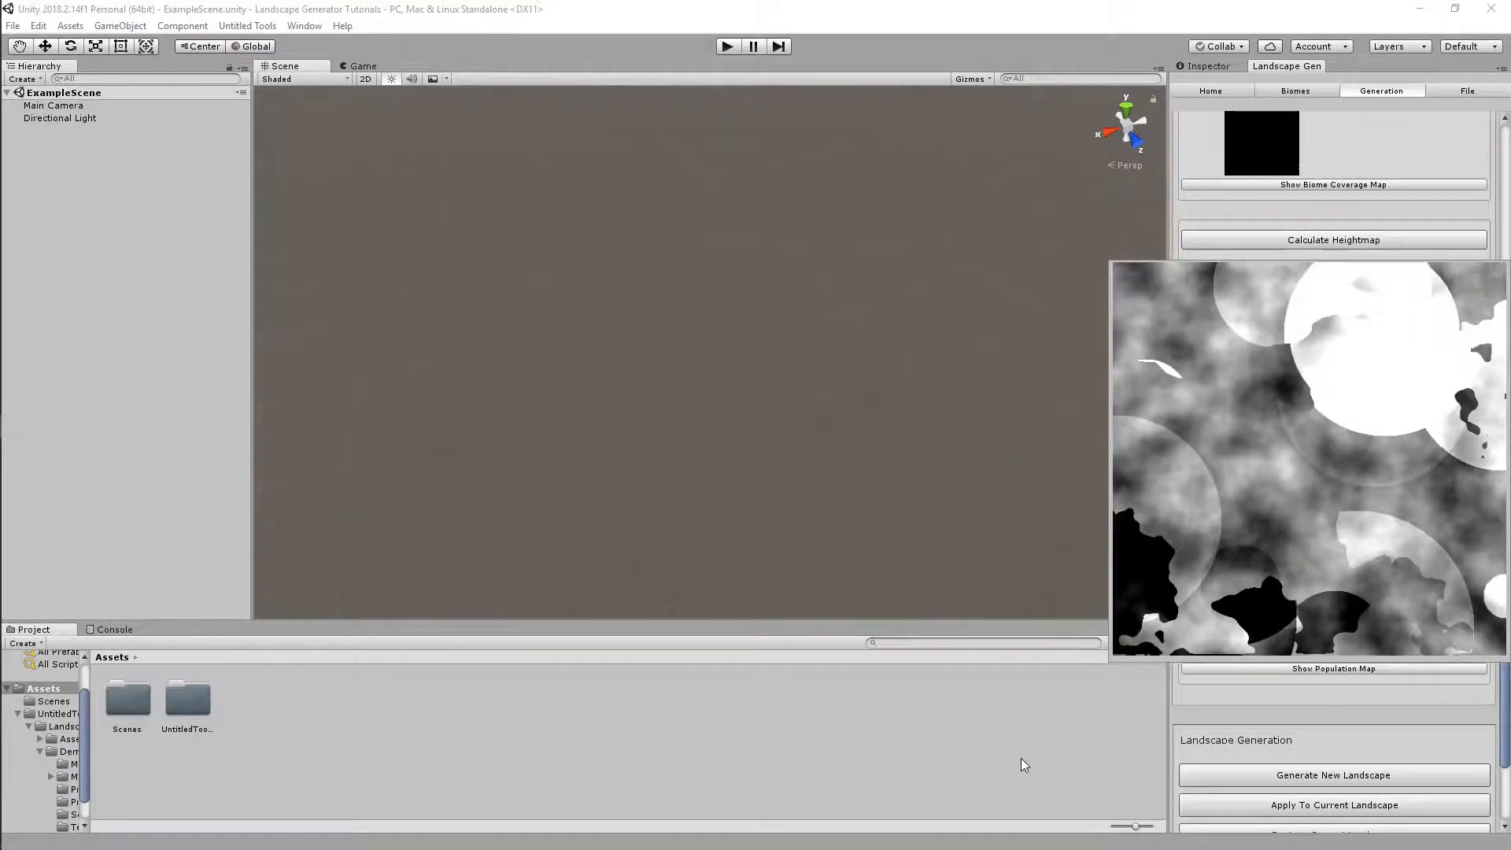
Preview the heightmap at full size, then glance at the Biomes tab and return to Generation
scroll(1367, 532, "up", 3)
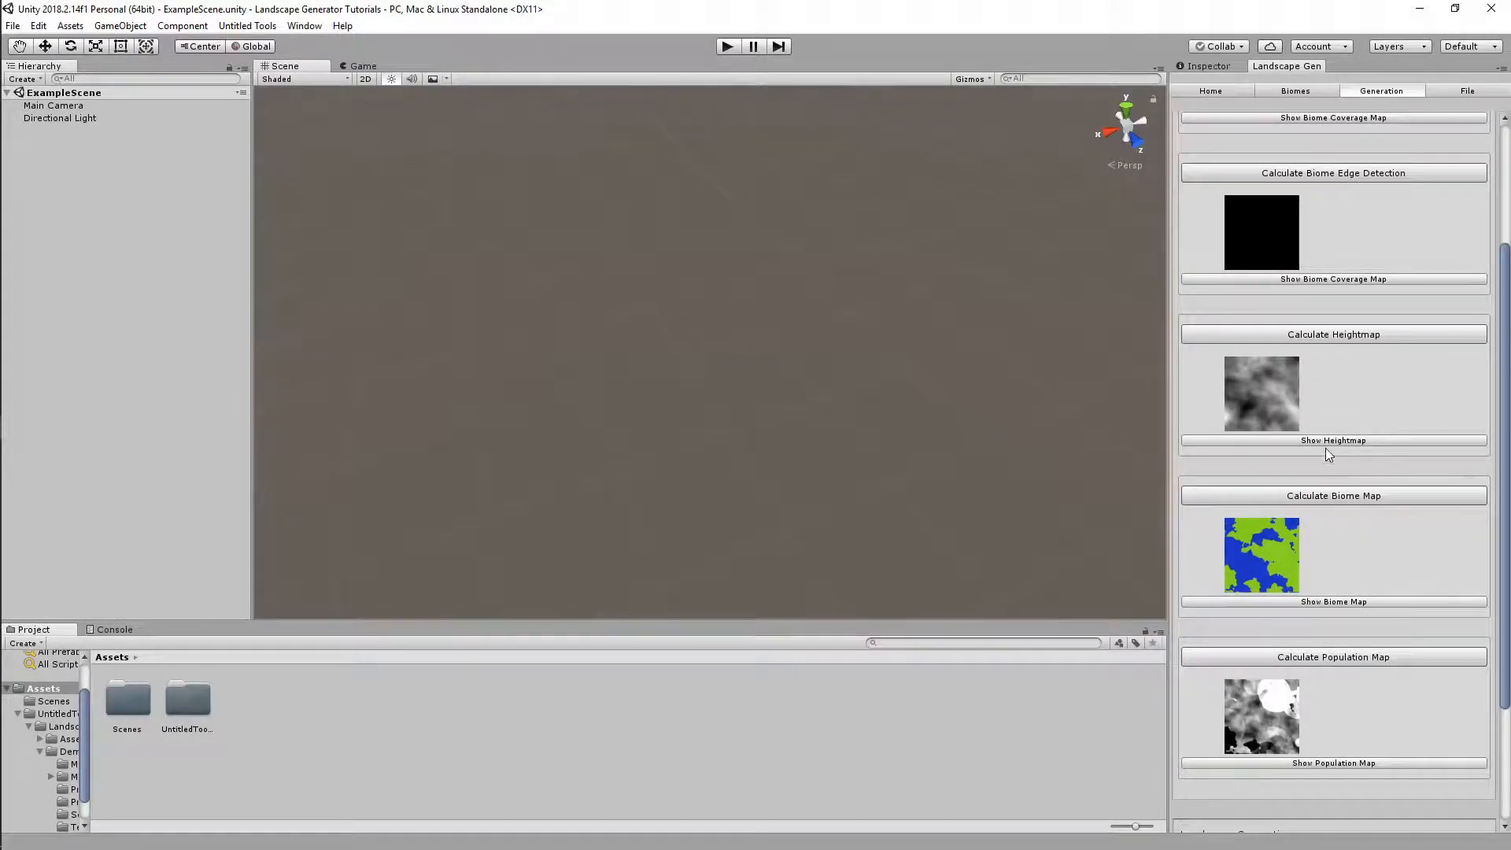
scroll(1328, 536, "up", 4)
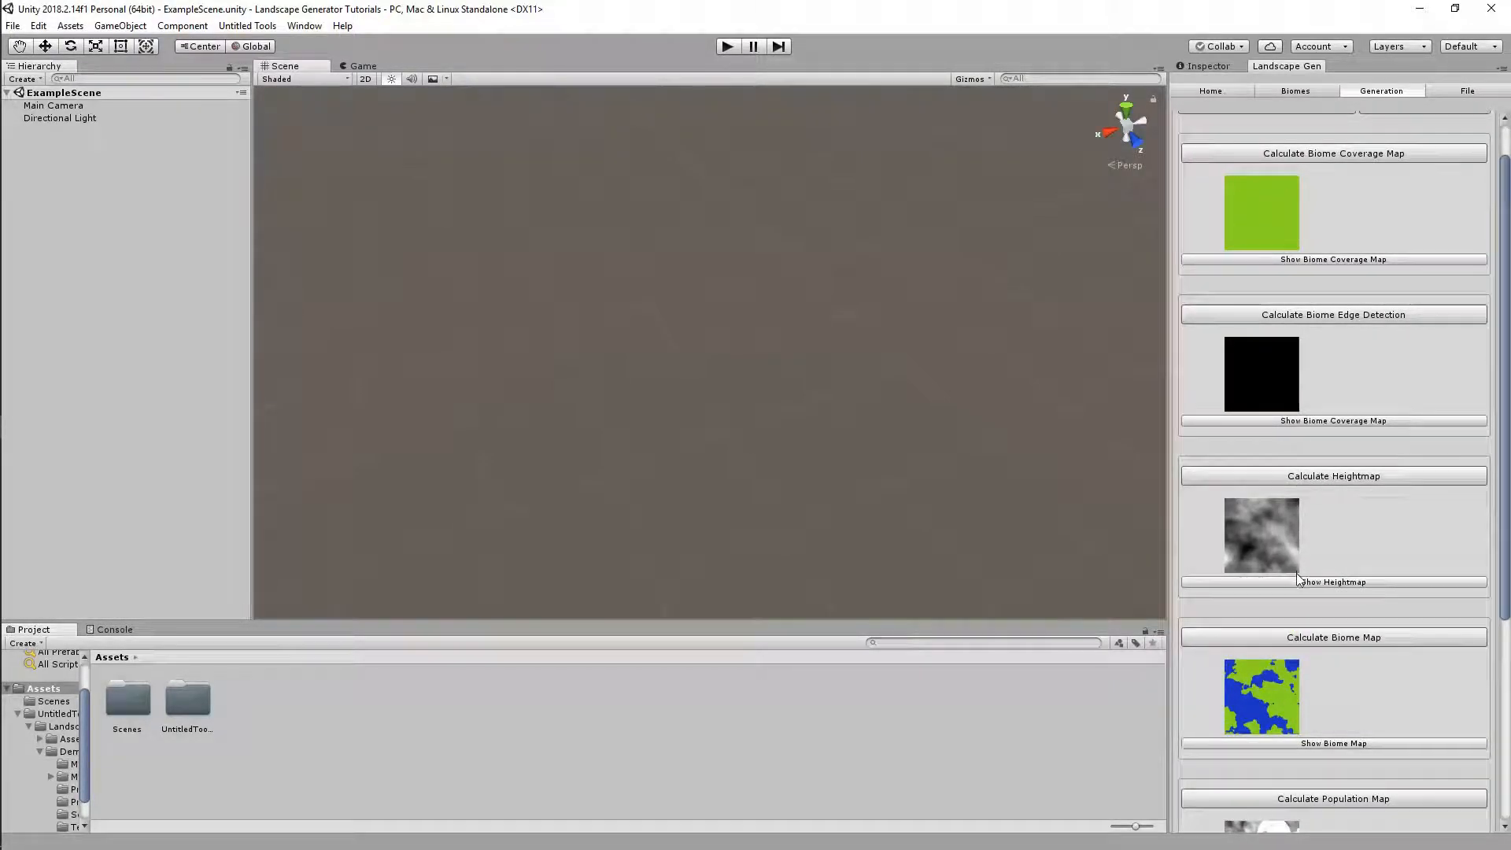
left_click(1298, 581)
left_click(1293, 91)
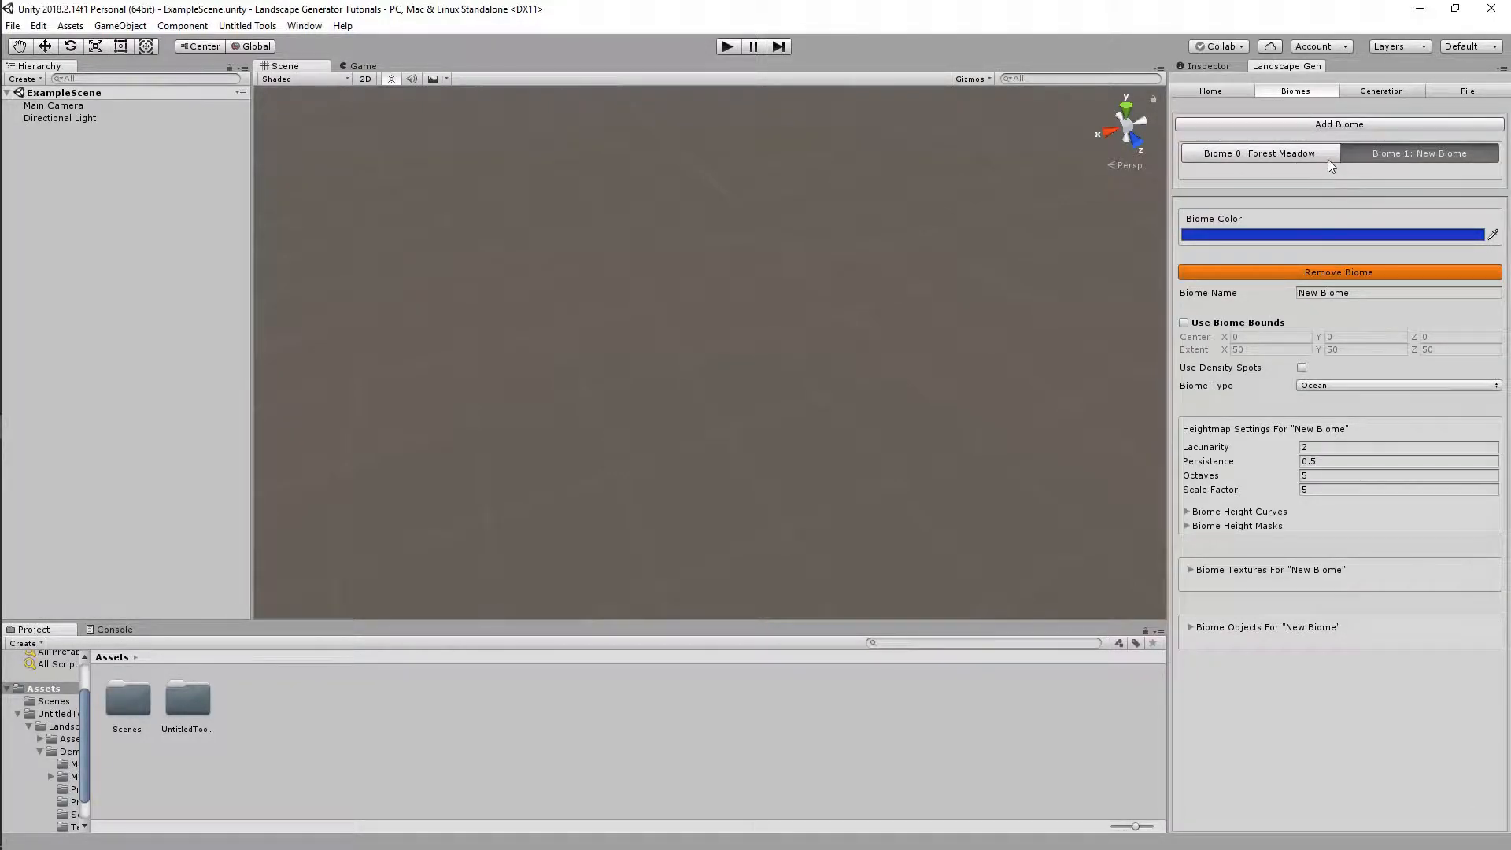
left_click(1354, 92)
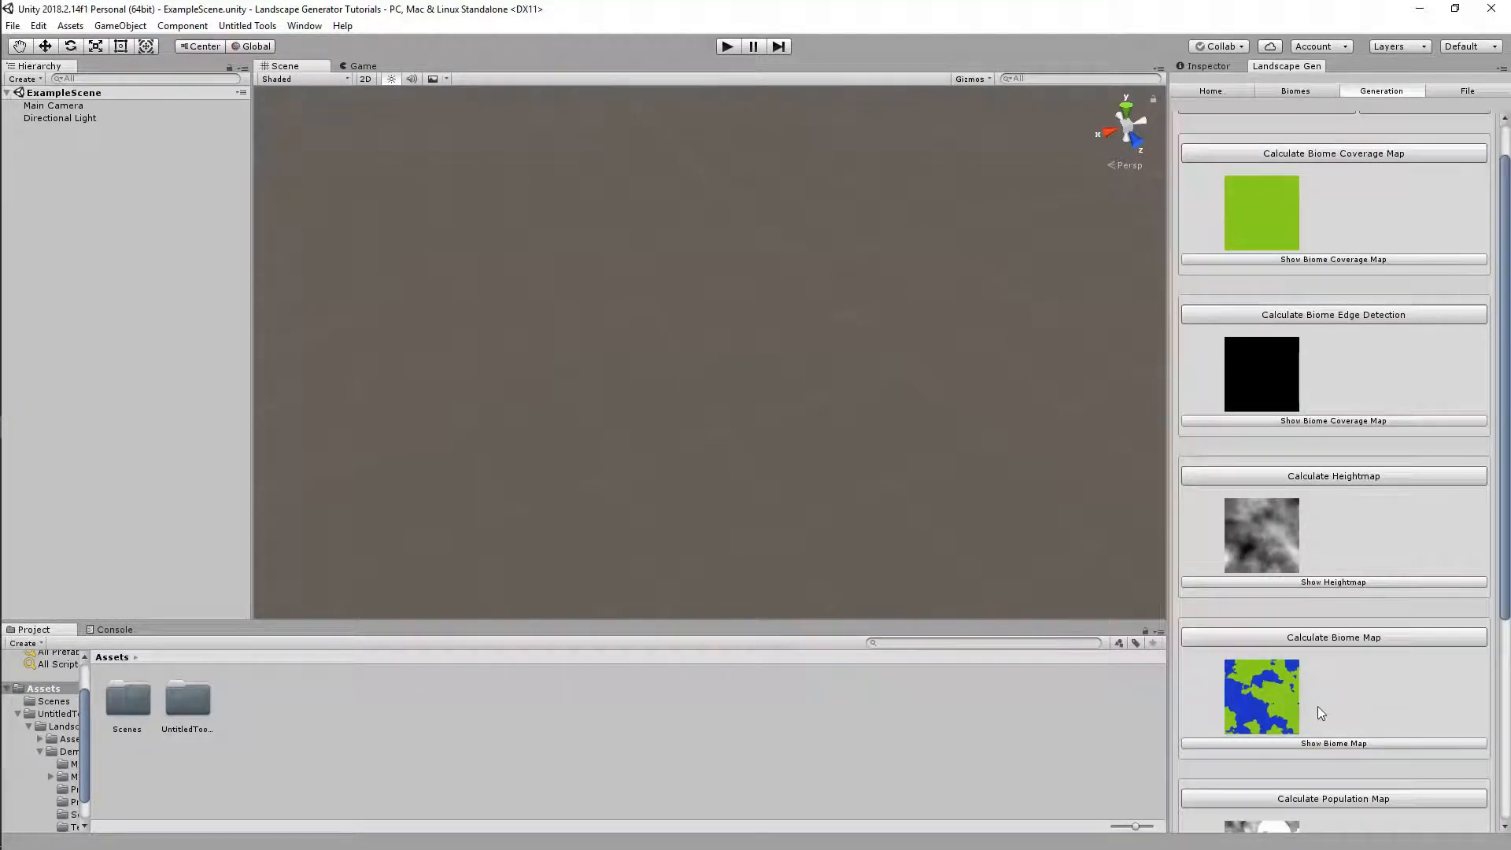
scroll(1319, 708, "down", 2)
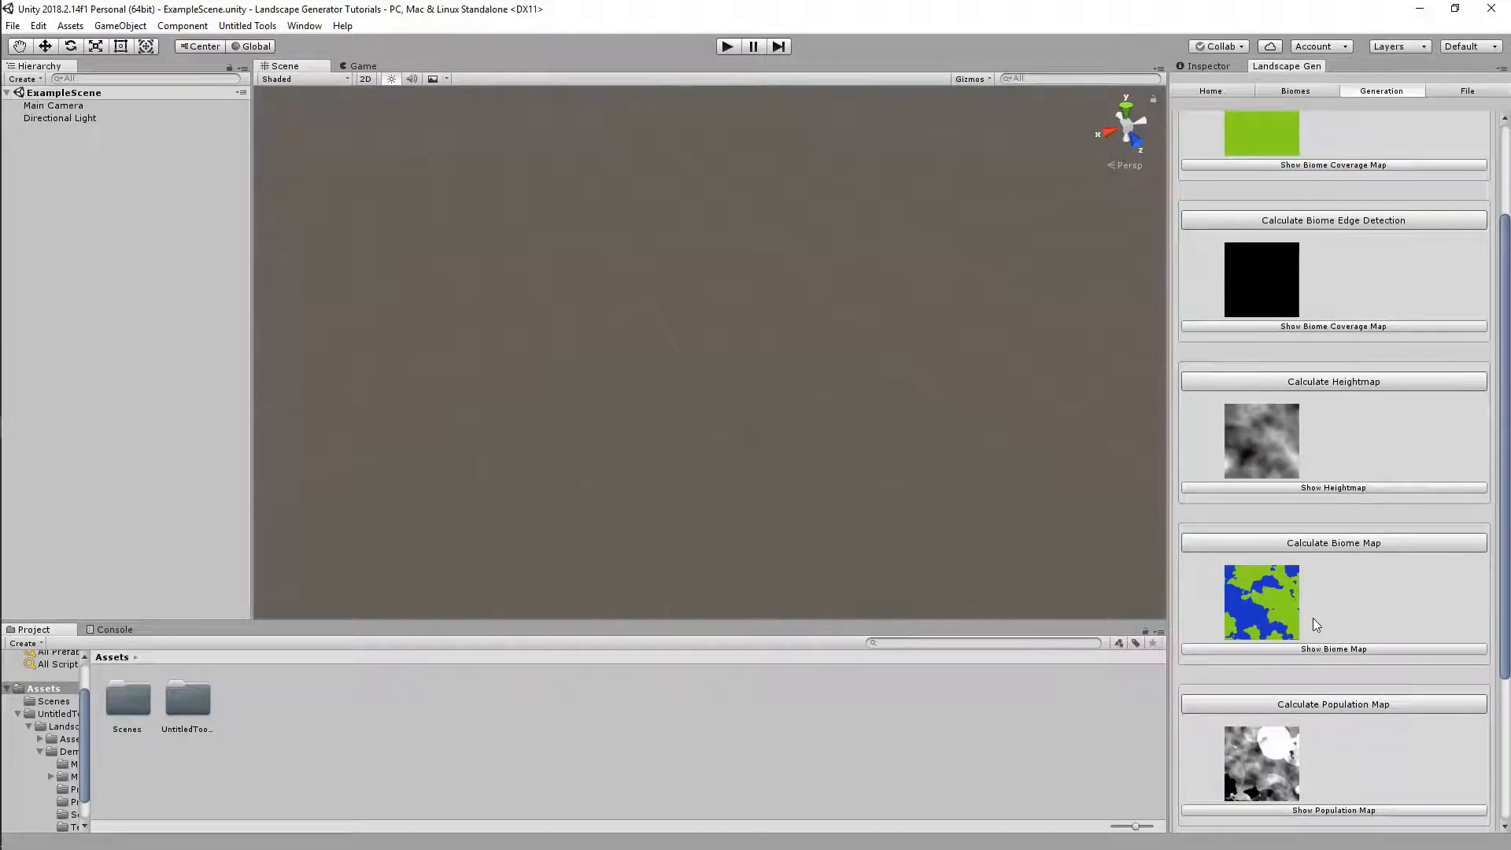
scroll(1313, 628, "up", 3)
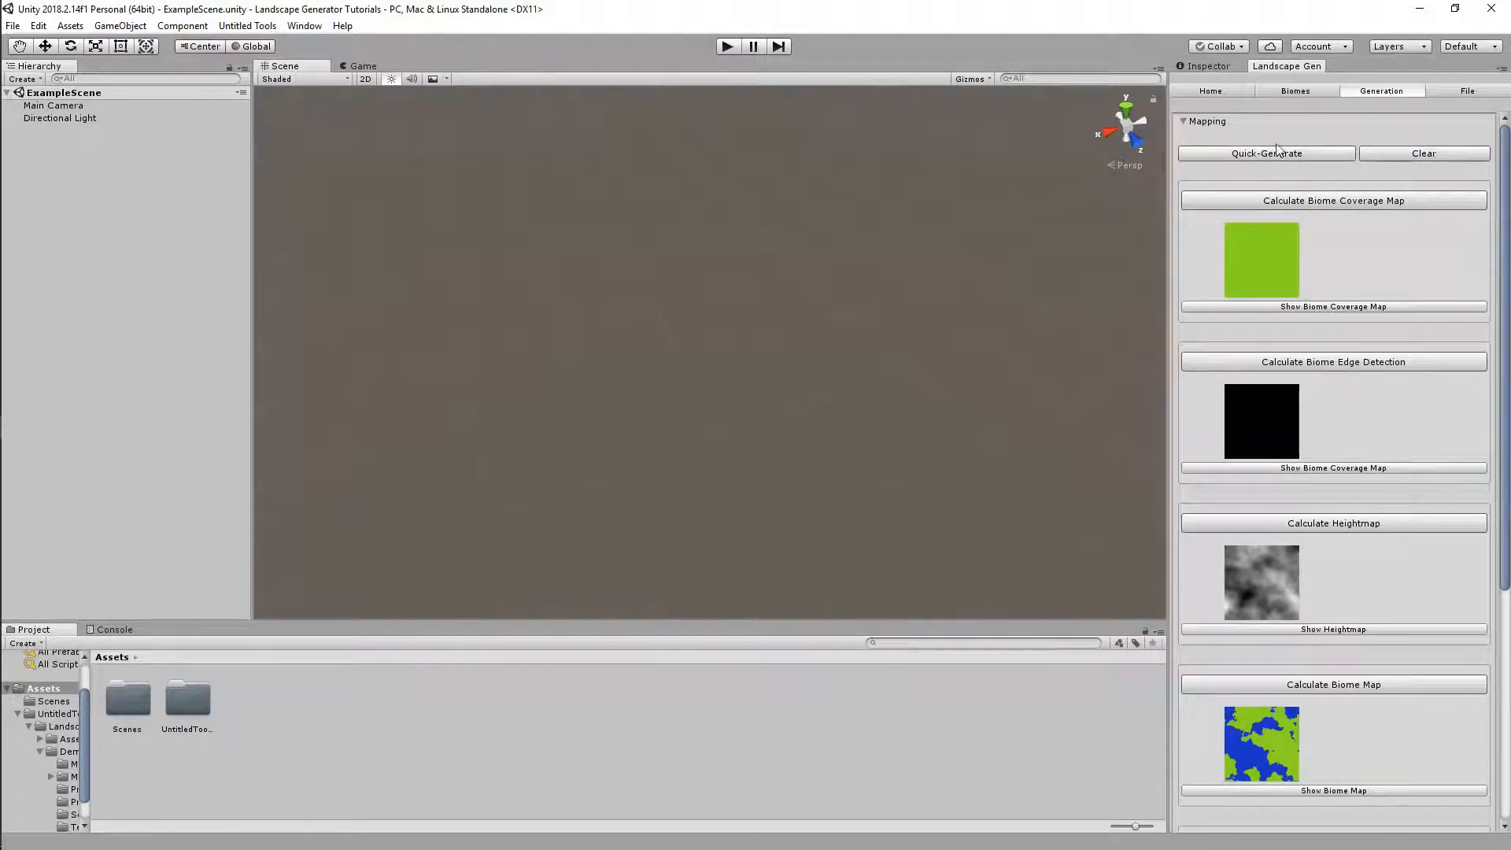
scroll(1381, 522, "down", 8)
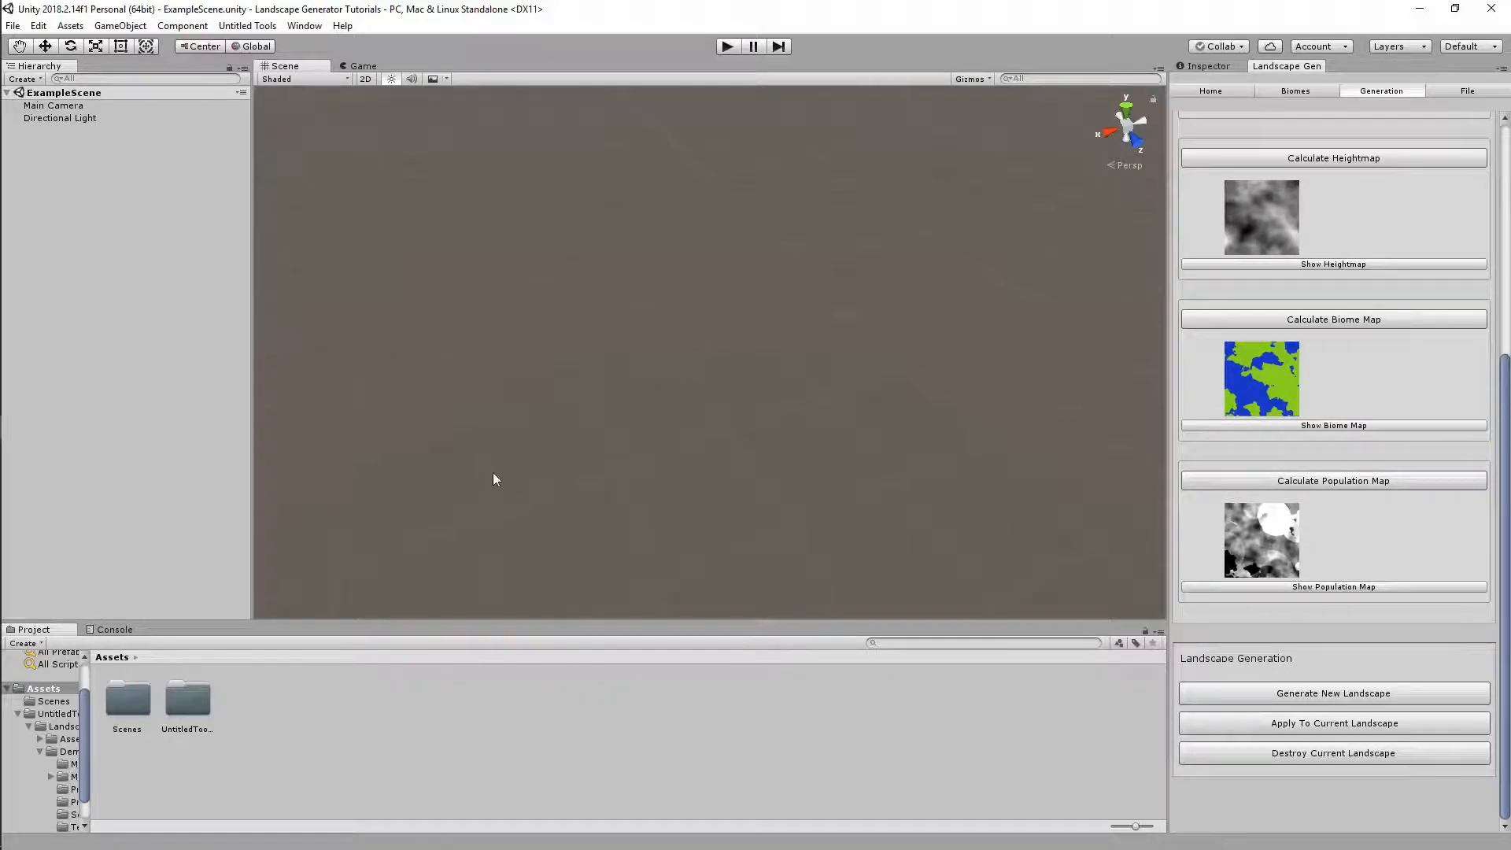
Remove the New Biome so only Forest Meadow remains, and quick-generate all maps
left_click(1312, 91)
left_click(1364, 273)
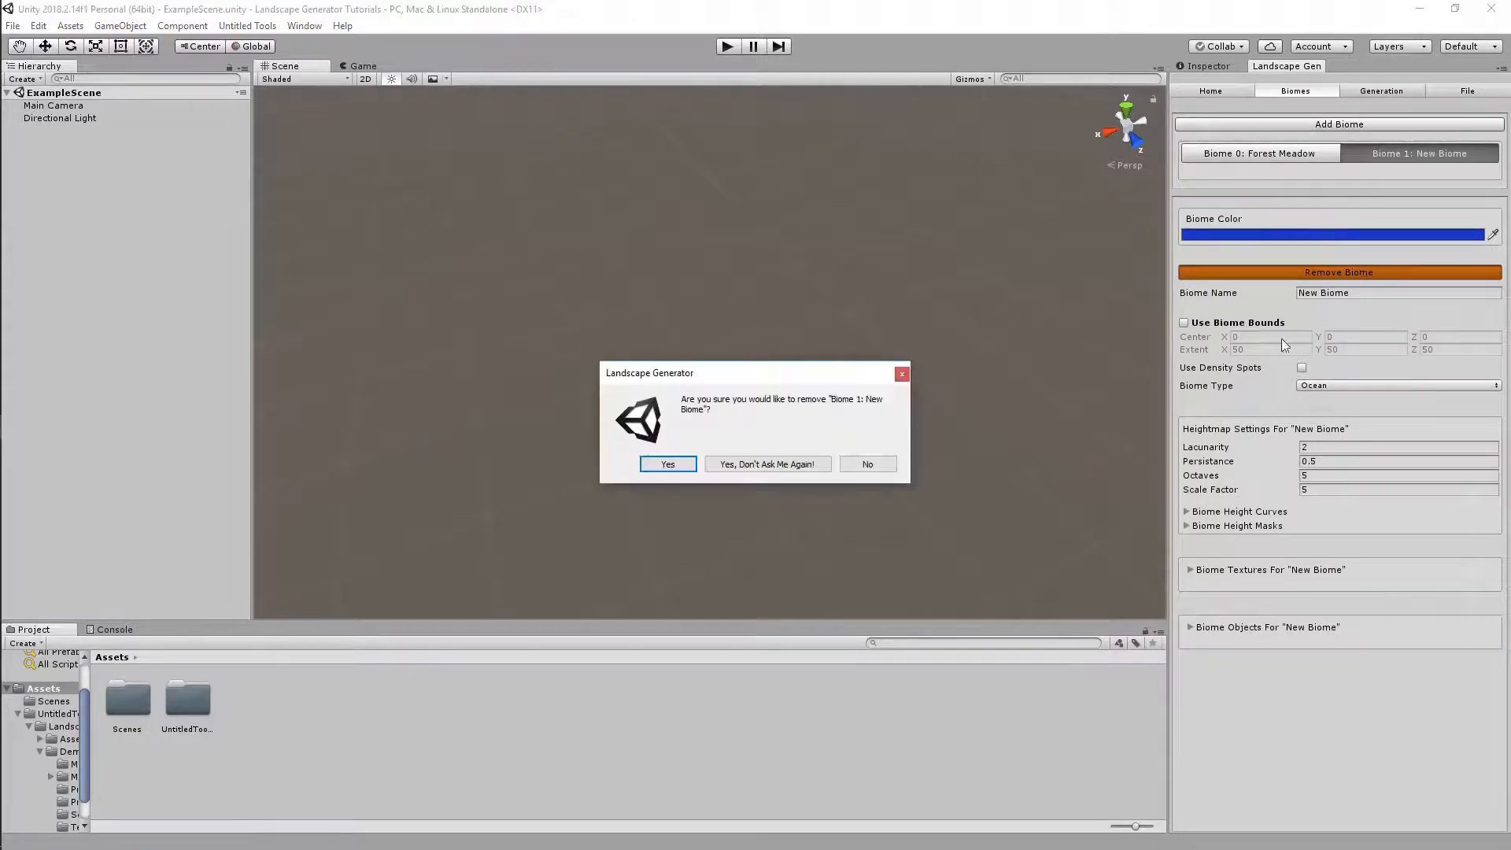
left_click(668, 464)
left_click(1325, 154)
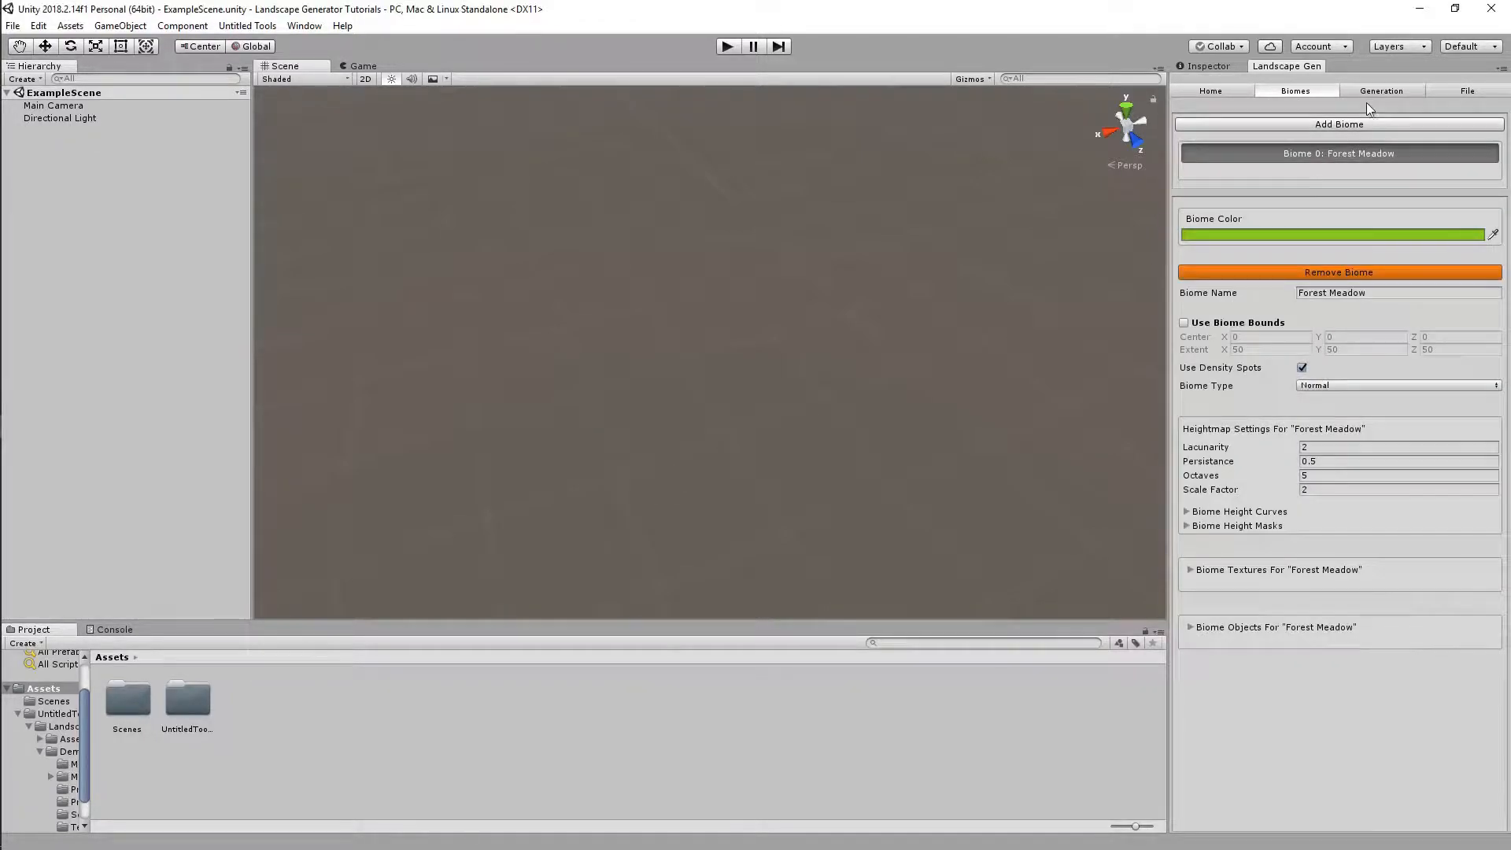
left_click(1374, 92)
scroll(1297, 159, "up", 5)
left_click(1296, 158)
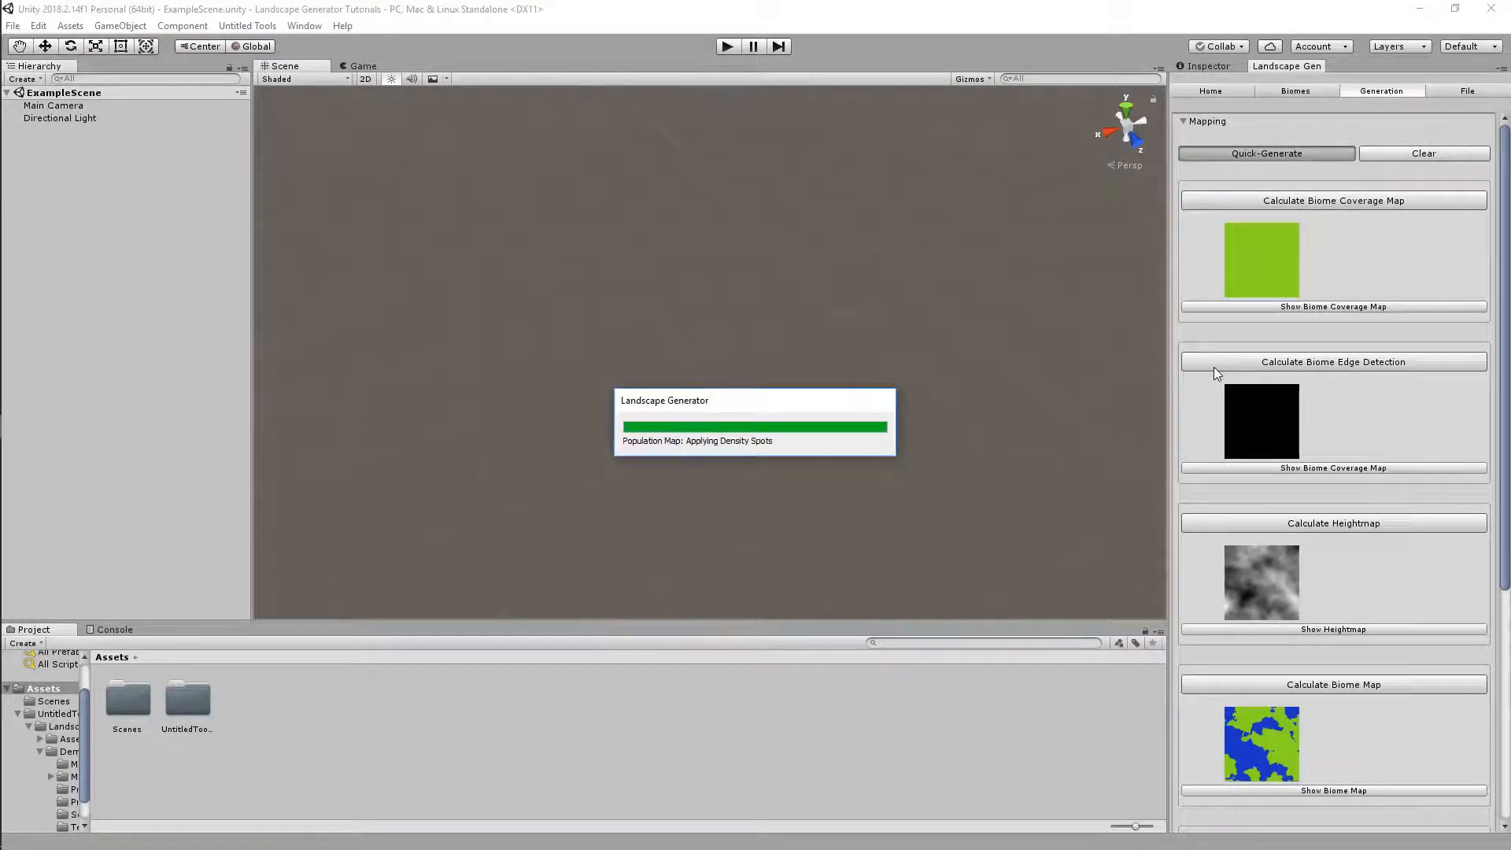
scroll(1243, 370, "down", 10)
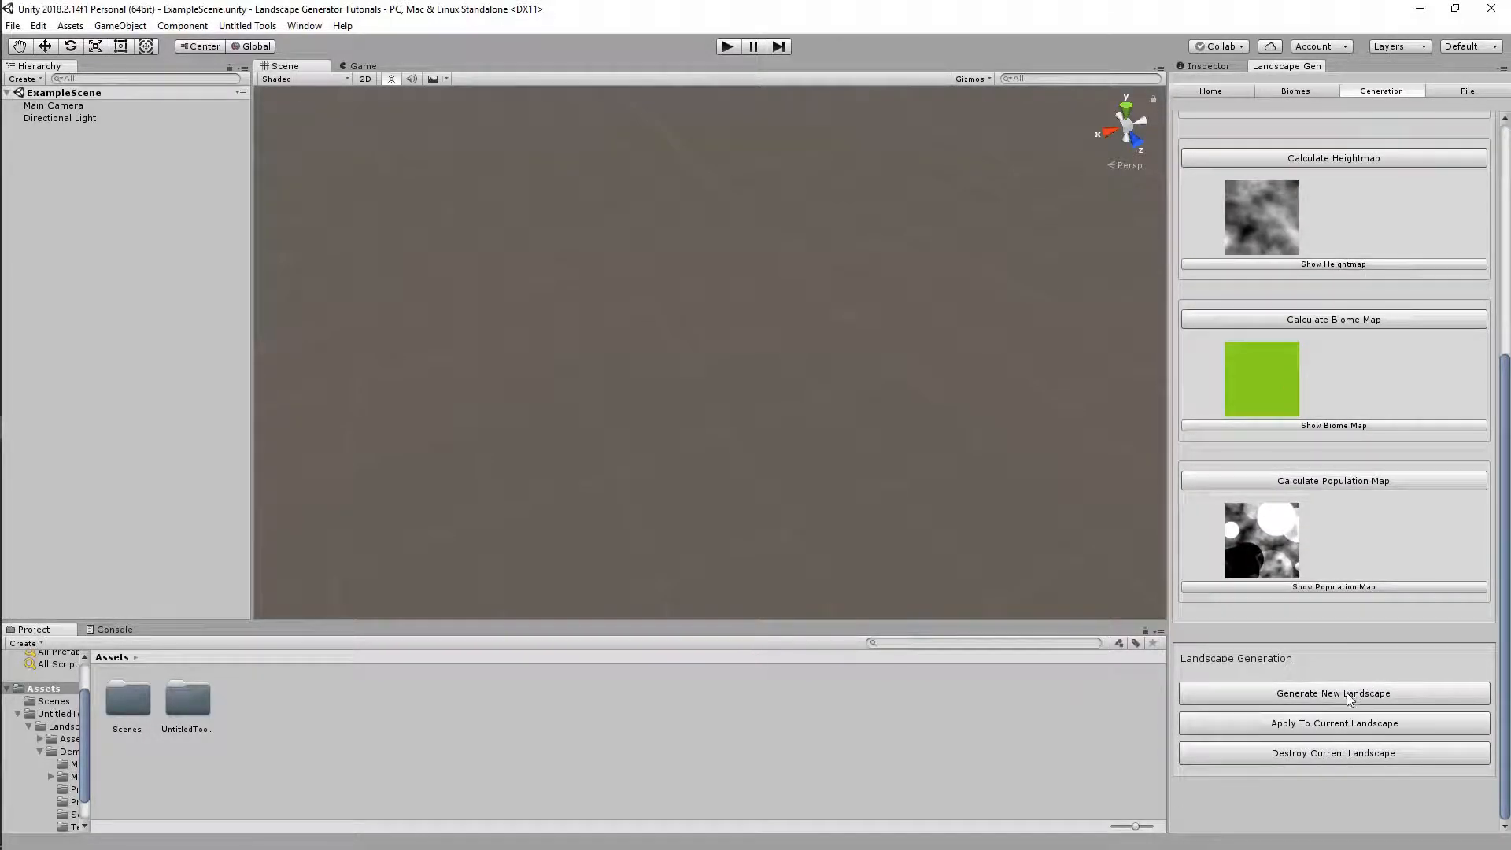
Turn on Auto Random Seed in General Settings and quick-generate the maps again
left_click(1216, 91)
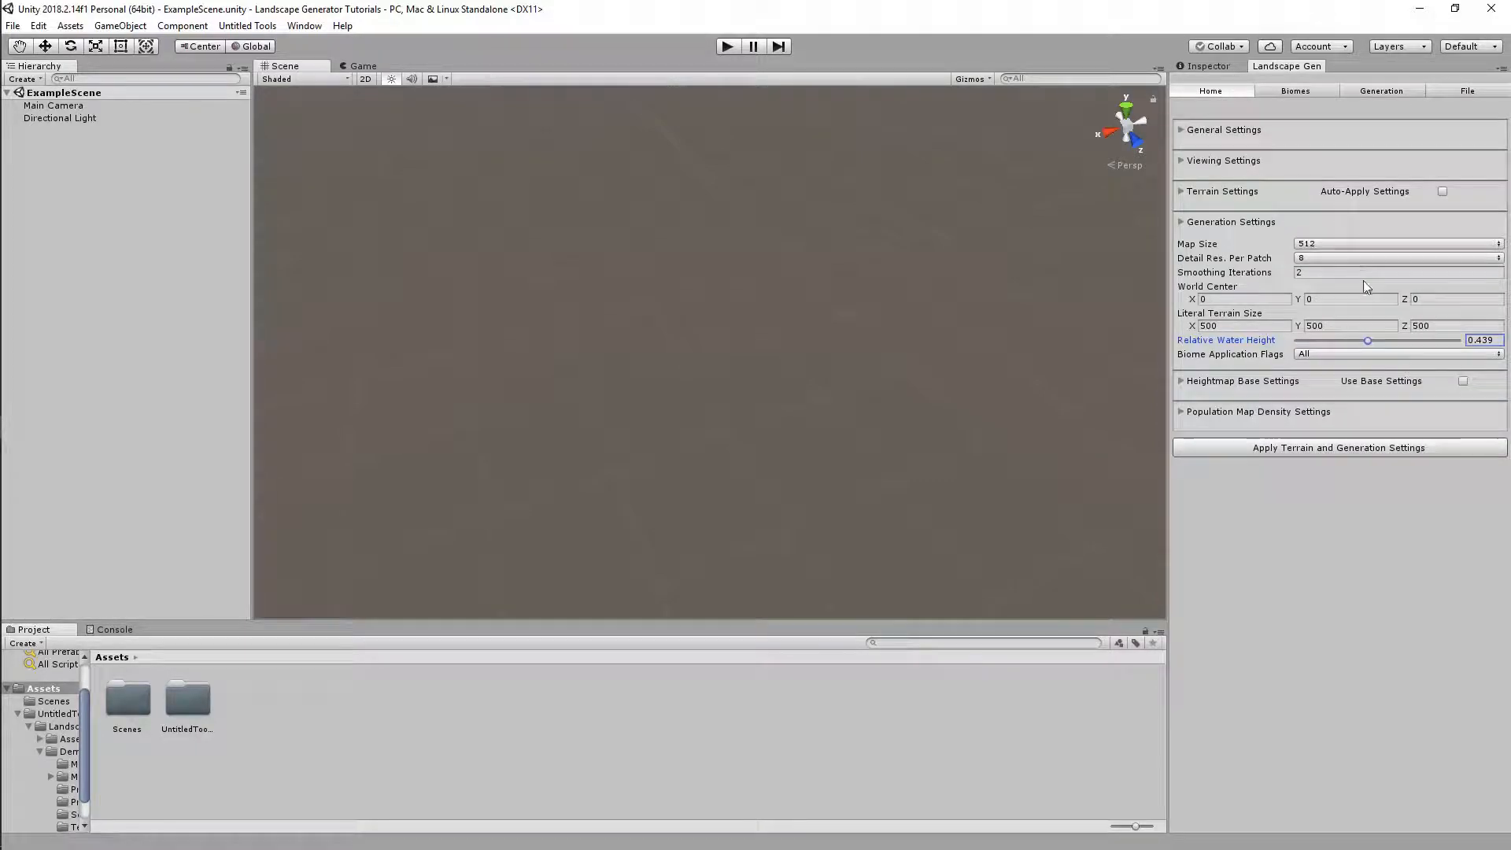
left_click(1215, 134)
left_click(1299, 168)
left_click(1358, 96)
left_click(1268, 155)
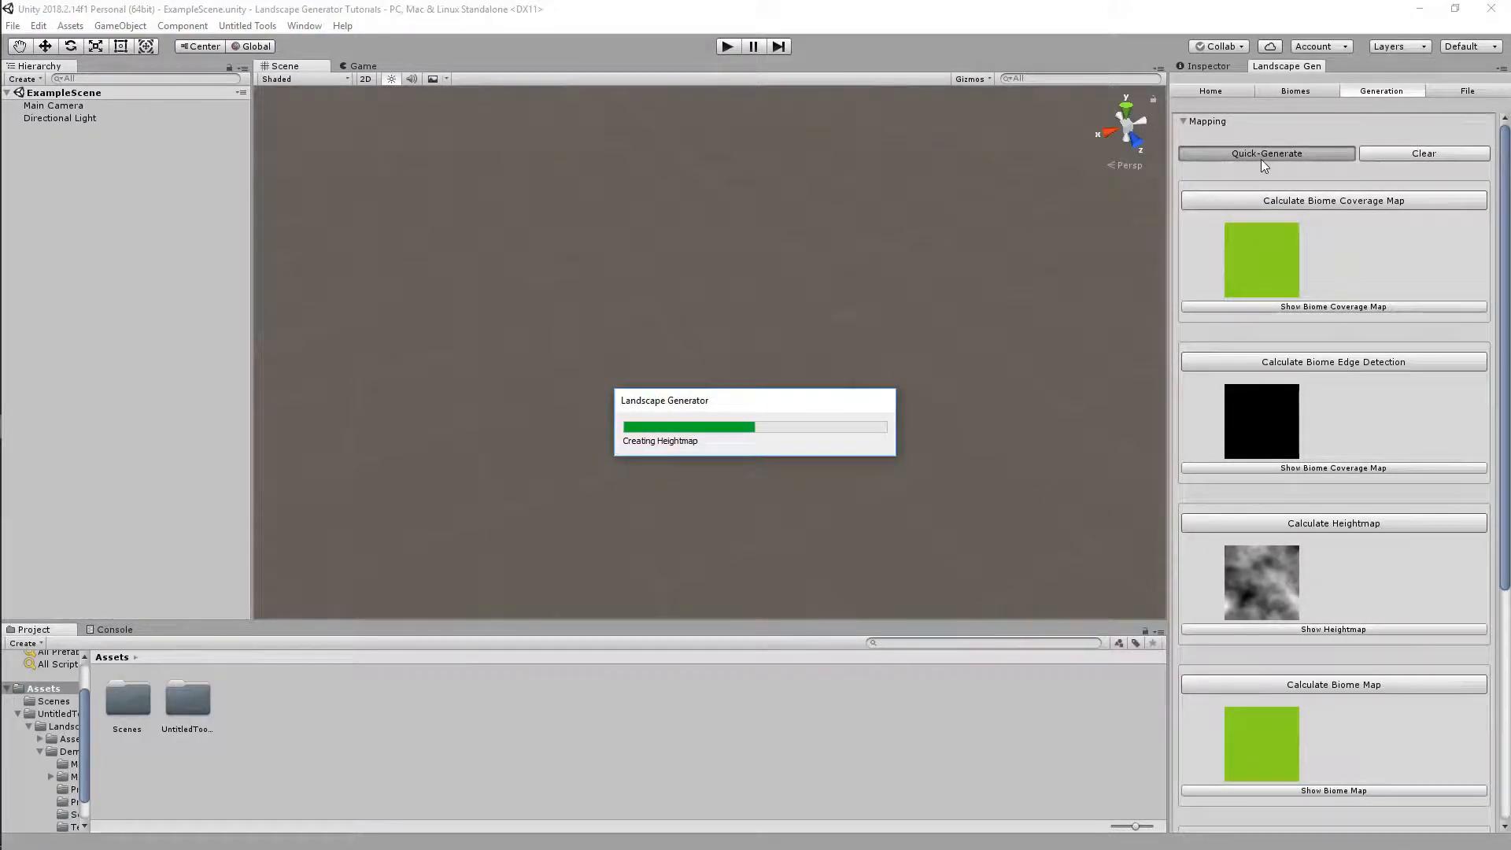
Regenerate all maps with a new seed and recalculate the heightmap
scroll(1361, 450, "down", 4)
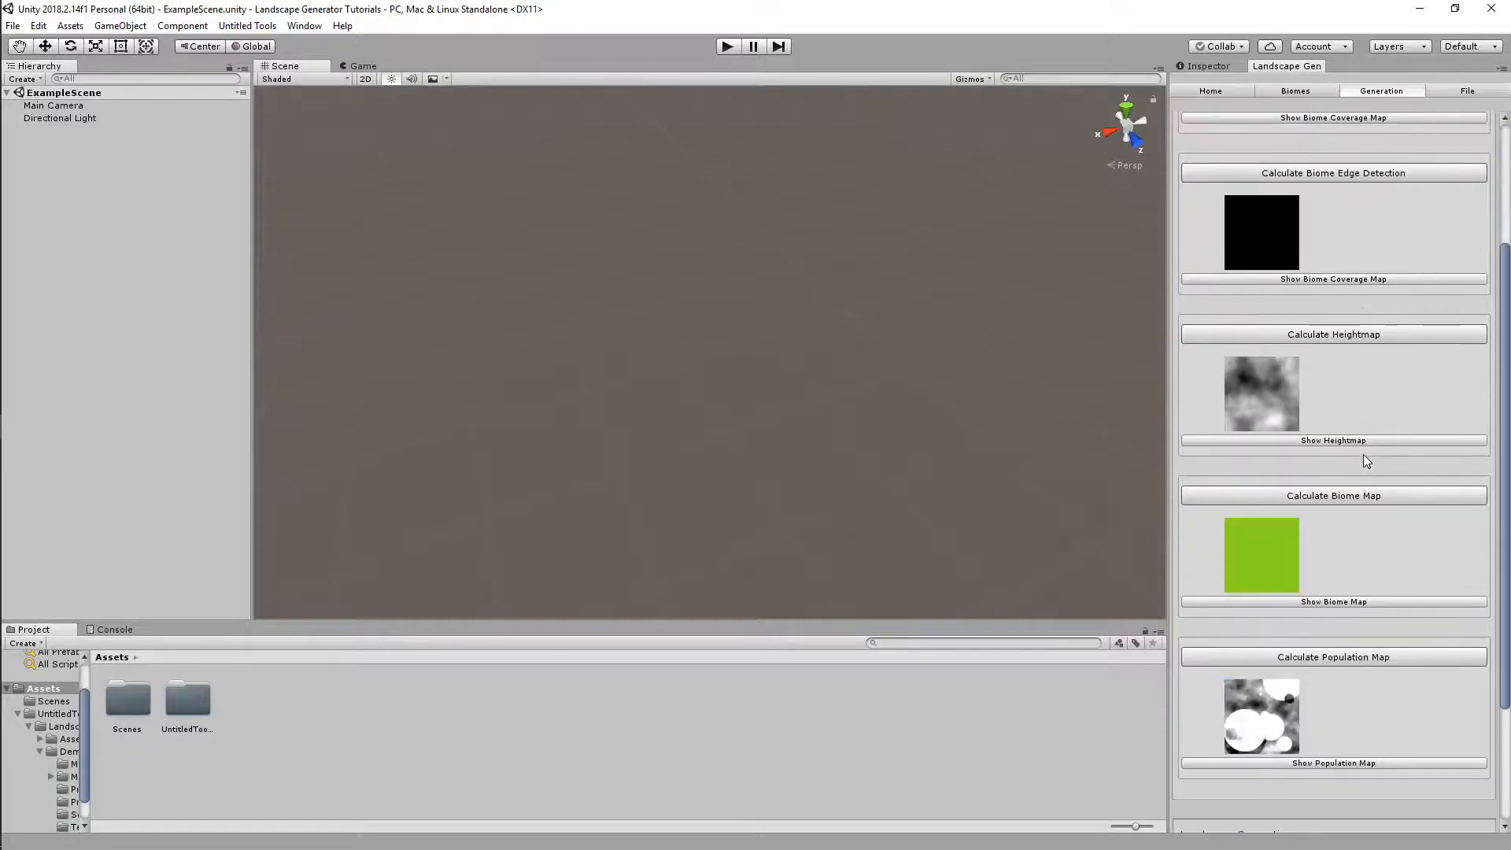
scroll(1275, 378, "up", 3)
scroll(1277, 161, "up", 1)
left_click(1276, 156)
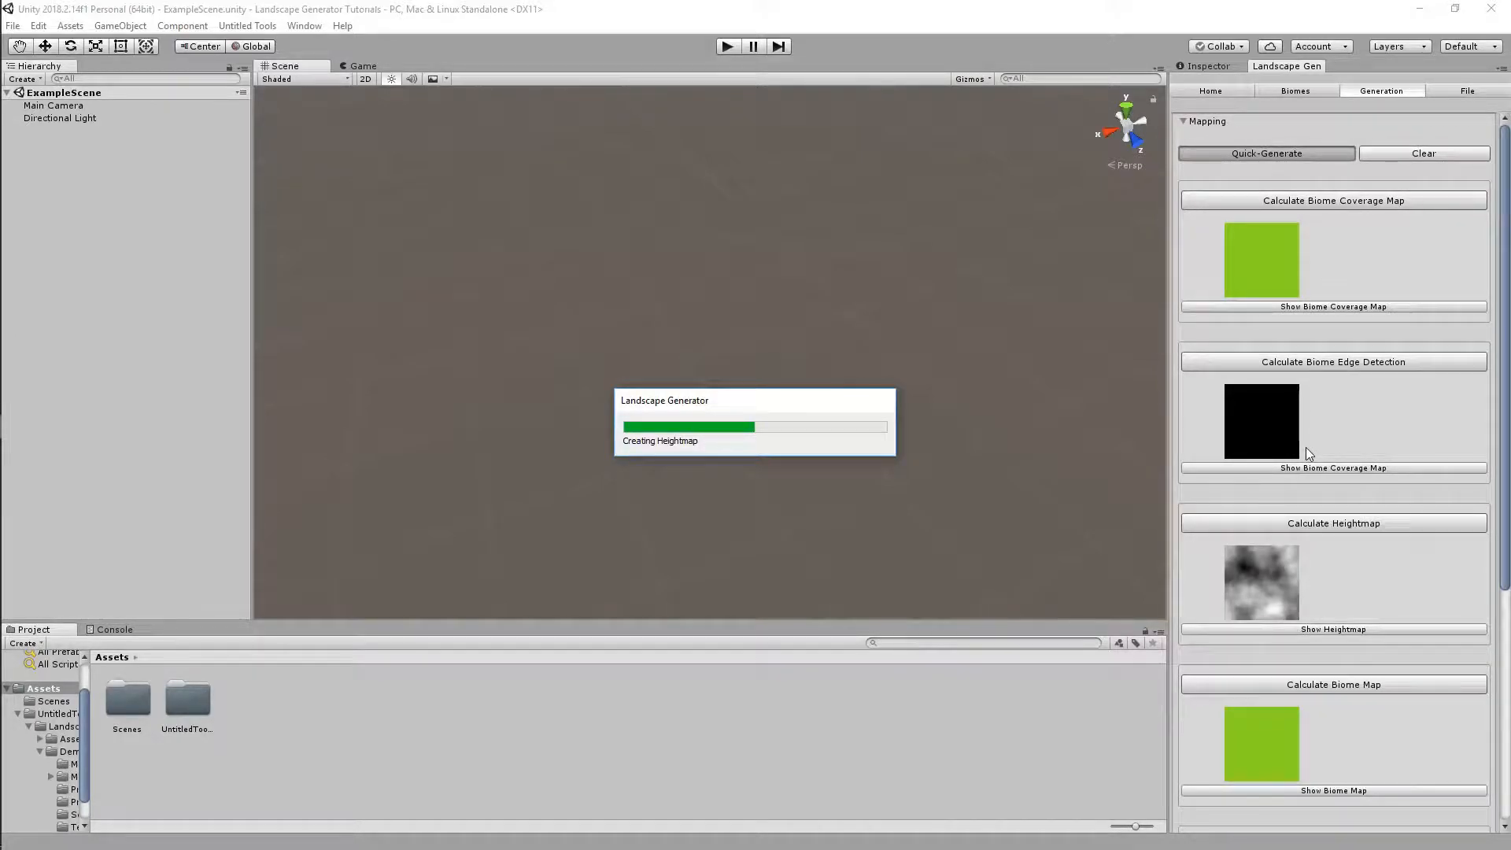
left_click(1304, 528)
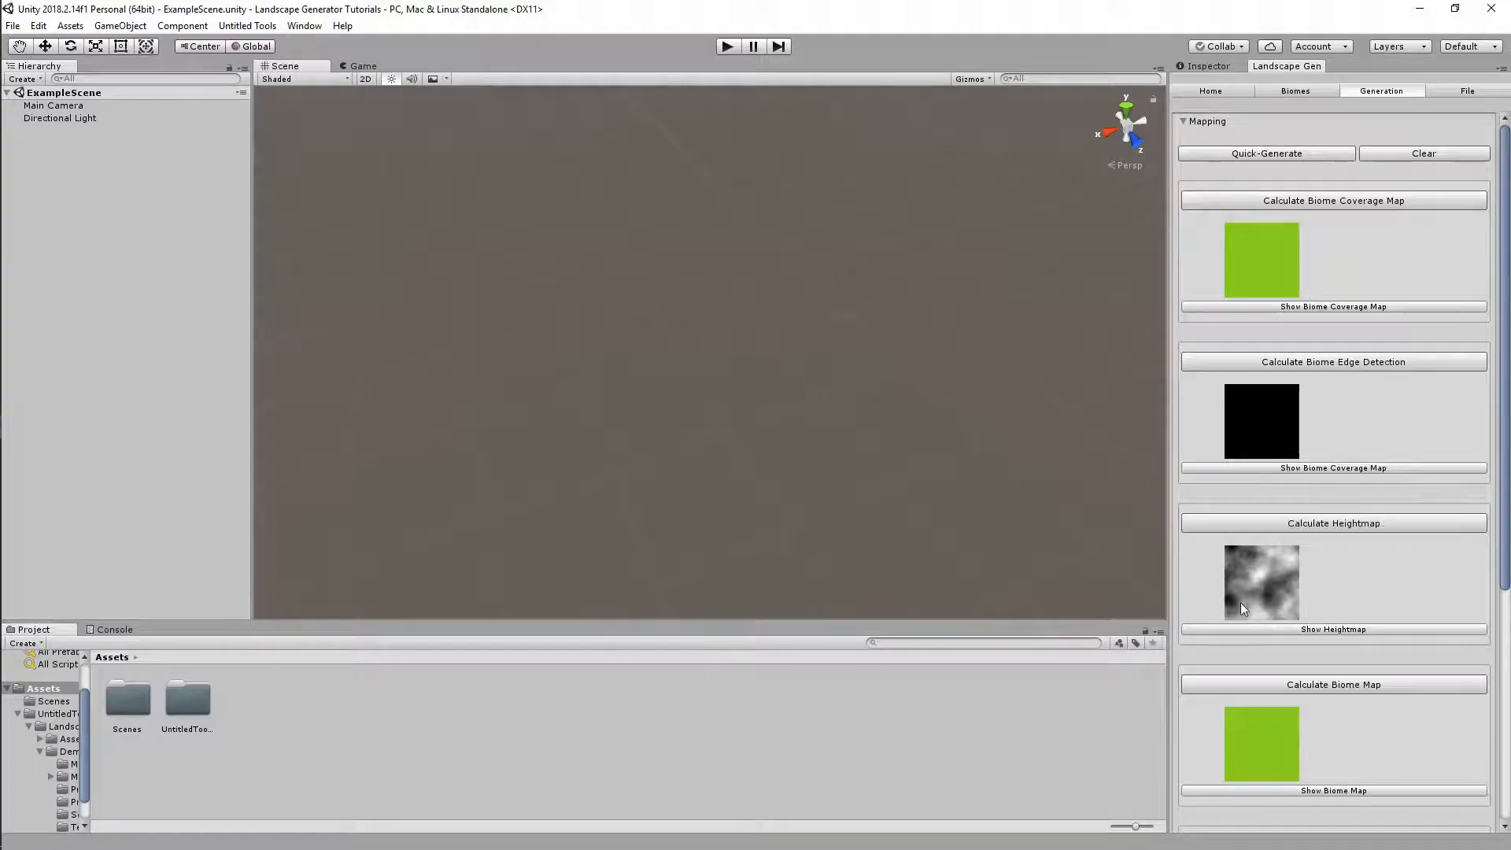
Check the master seed, then generate a new landscape and look over the terrain
left_click(1210, 90)
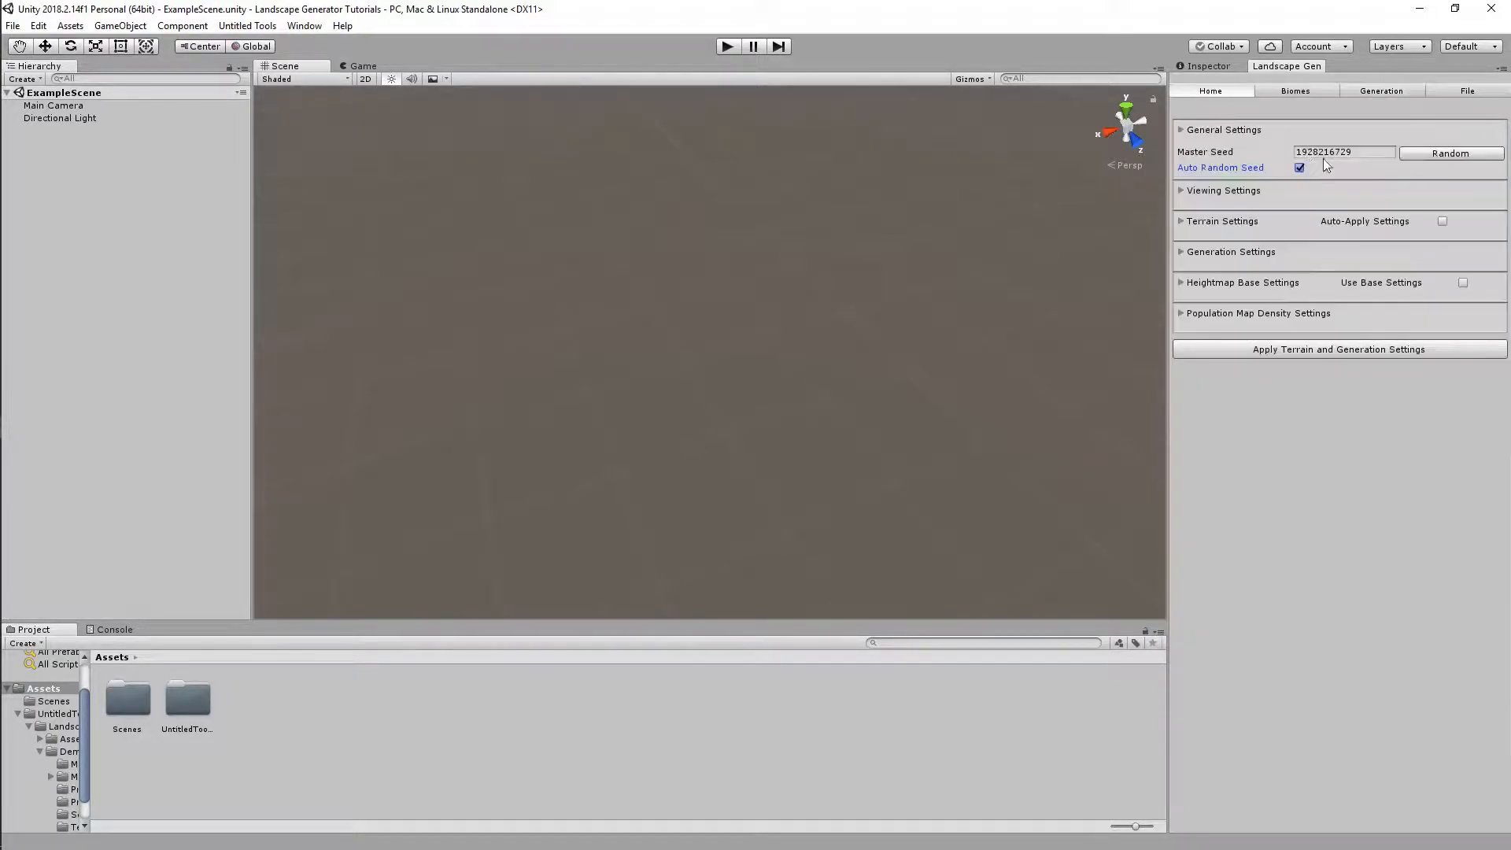
left_click(1374, 92)
scroll(1353, 456, "down", 5)
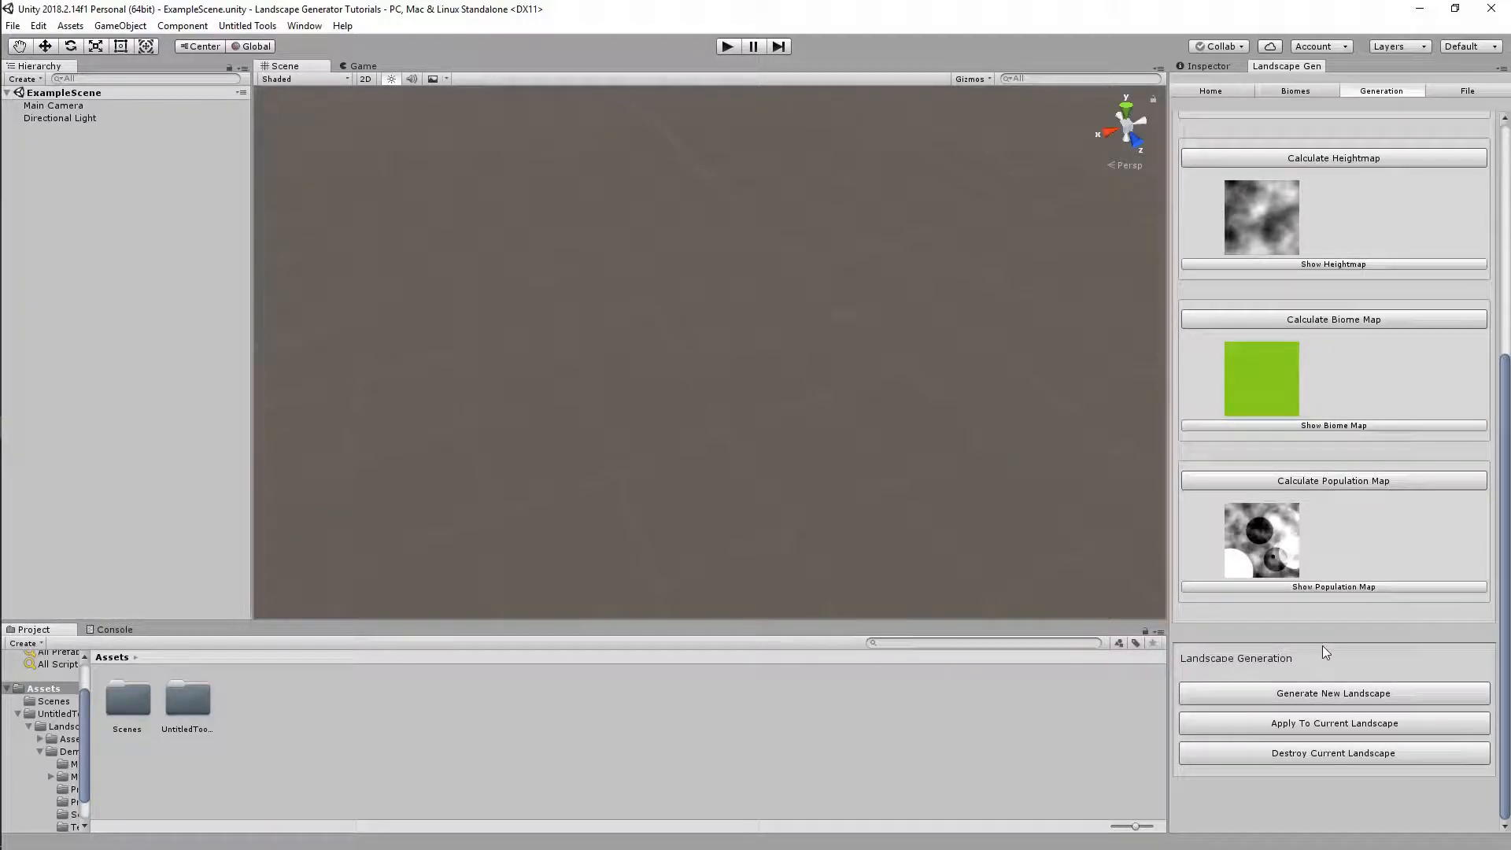
left_click(1297, 696)
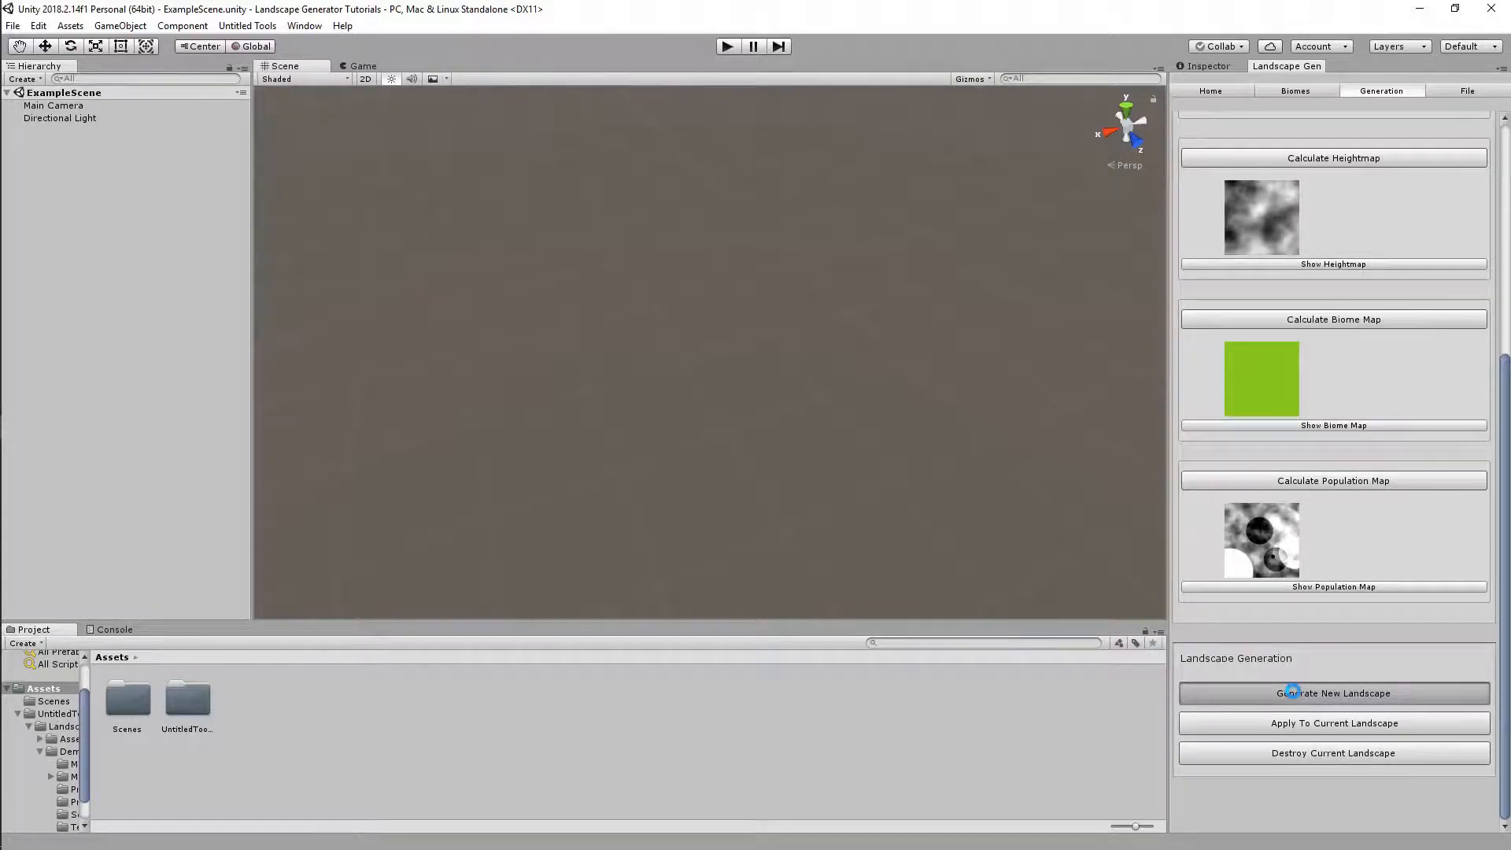
right_click_drag(820, 378, 889, 339)
key("s")
Inspect the New Landscape asset and the terrain's raise/lower sculpting settings
left_click(257, 716)
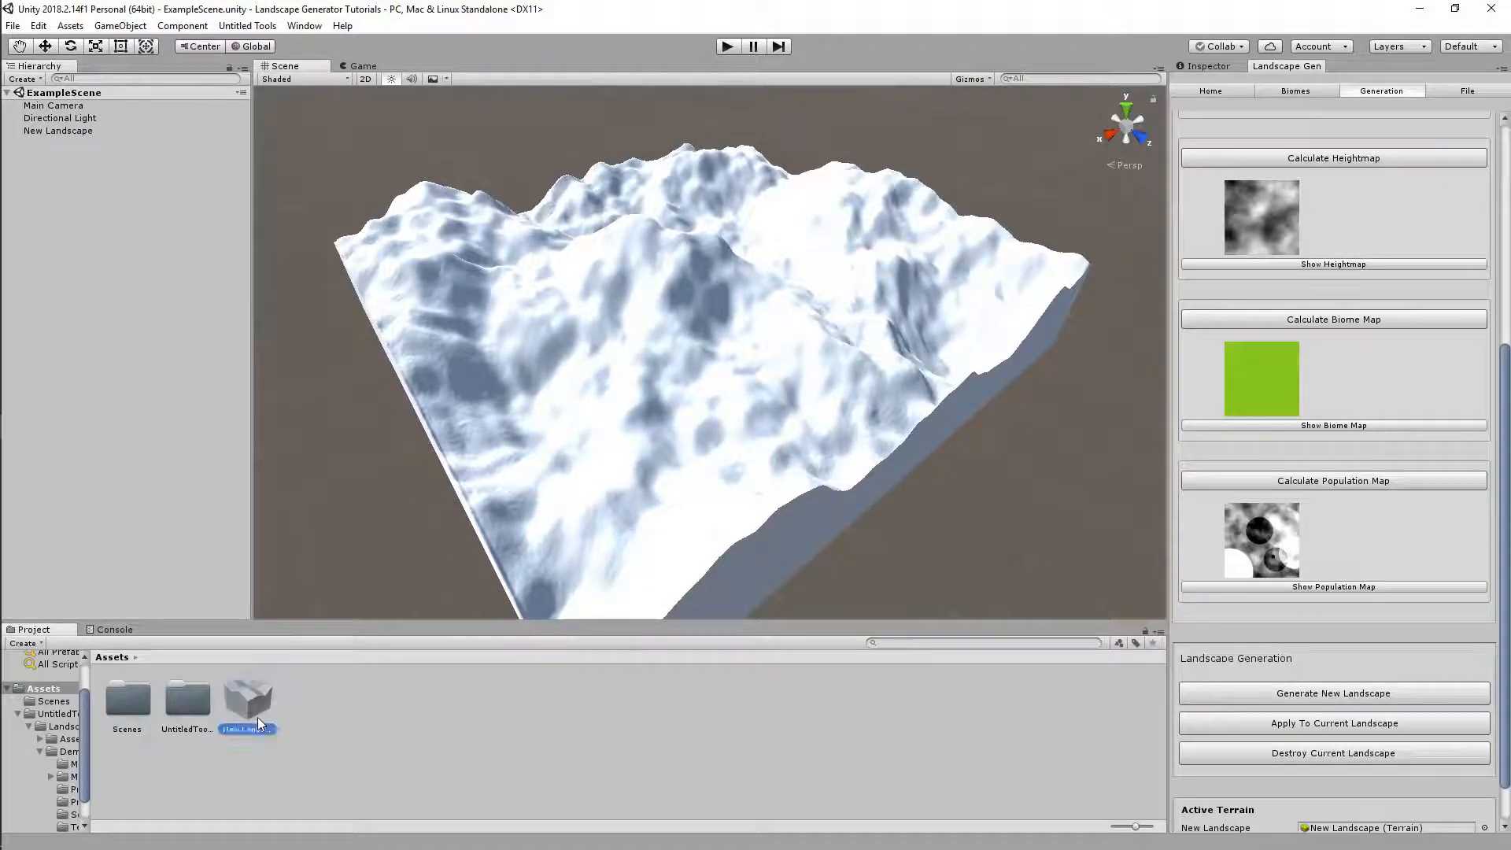
left_click(1216, 66)
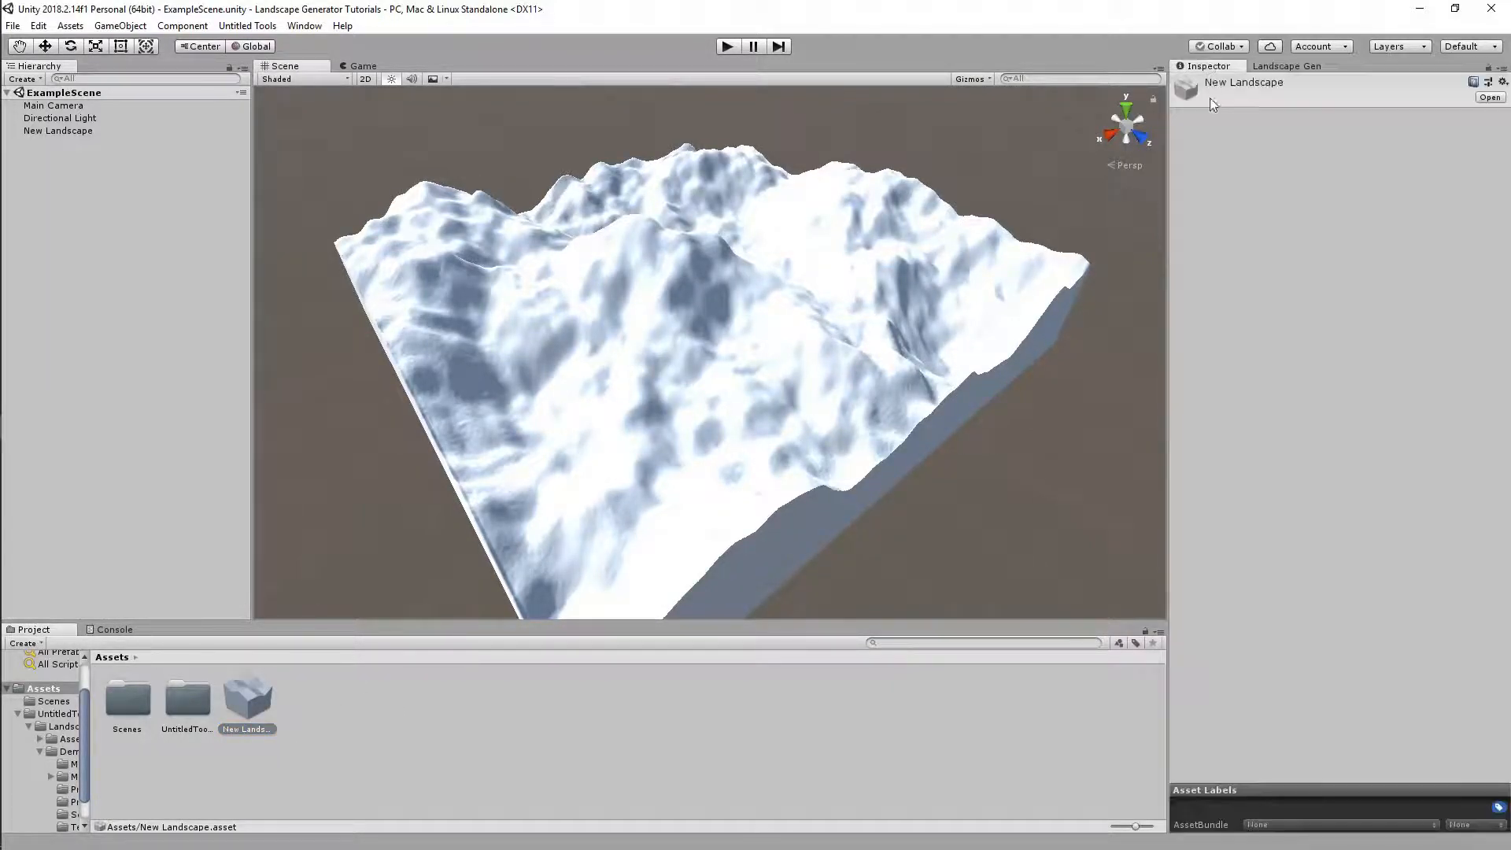
left_click(90, 131)
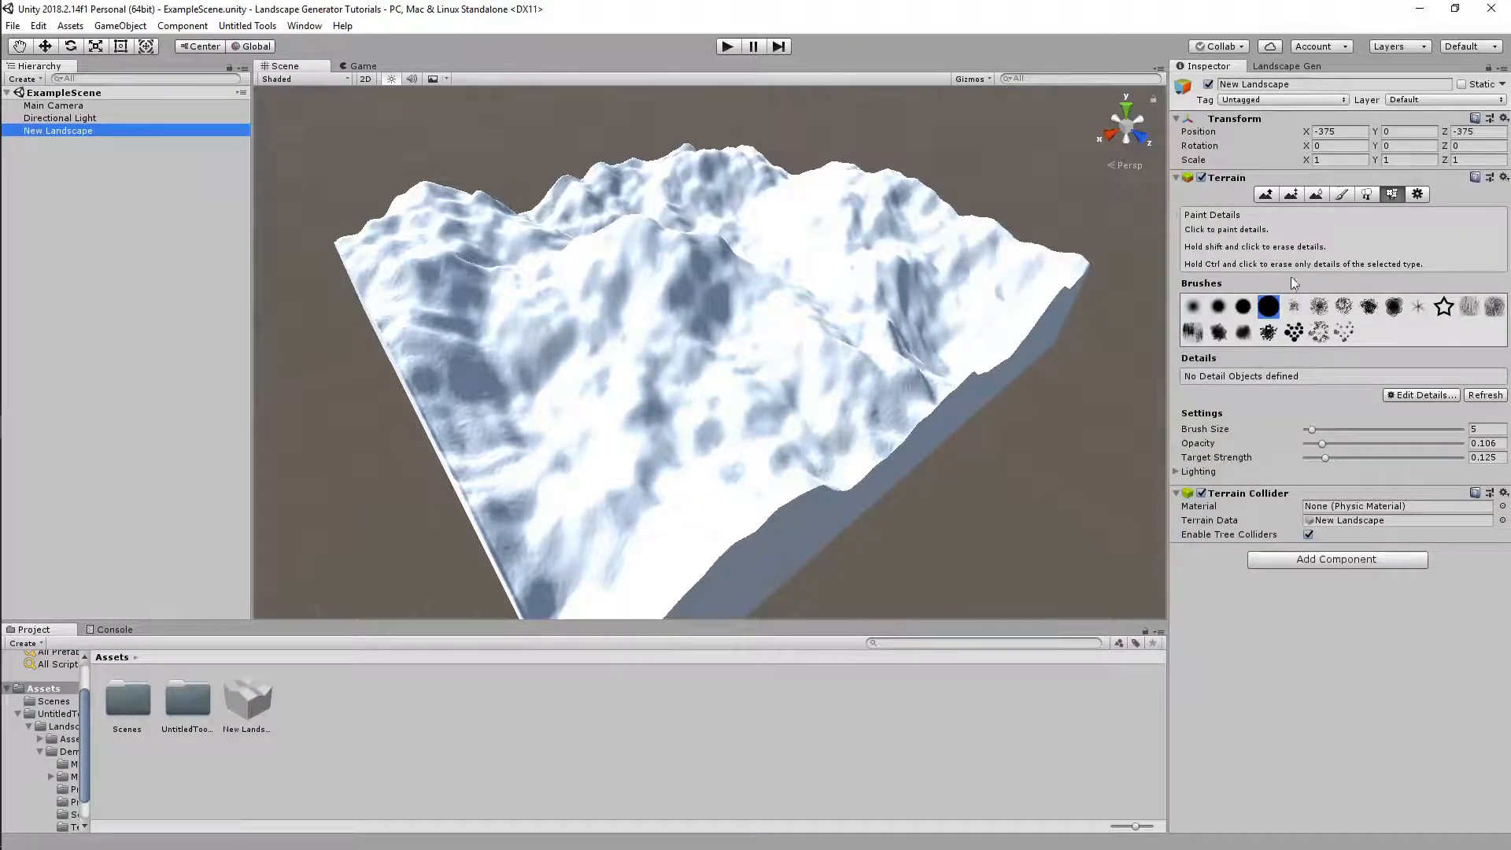
left_click(1264, 194)
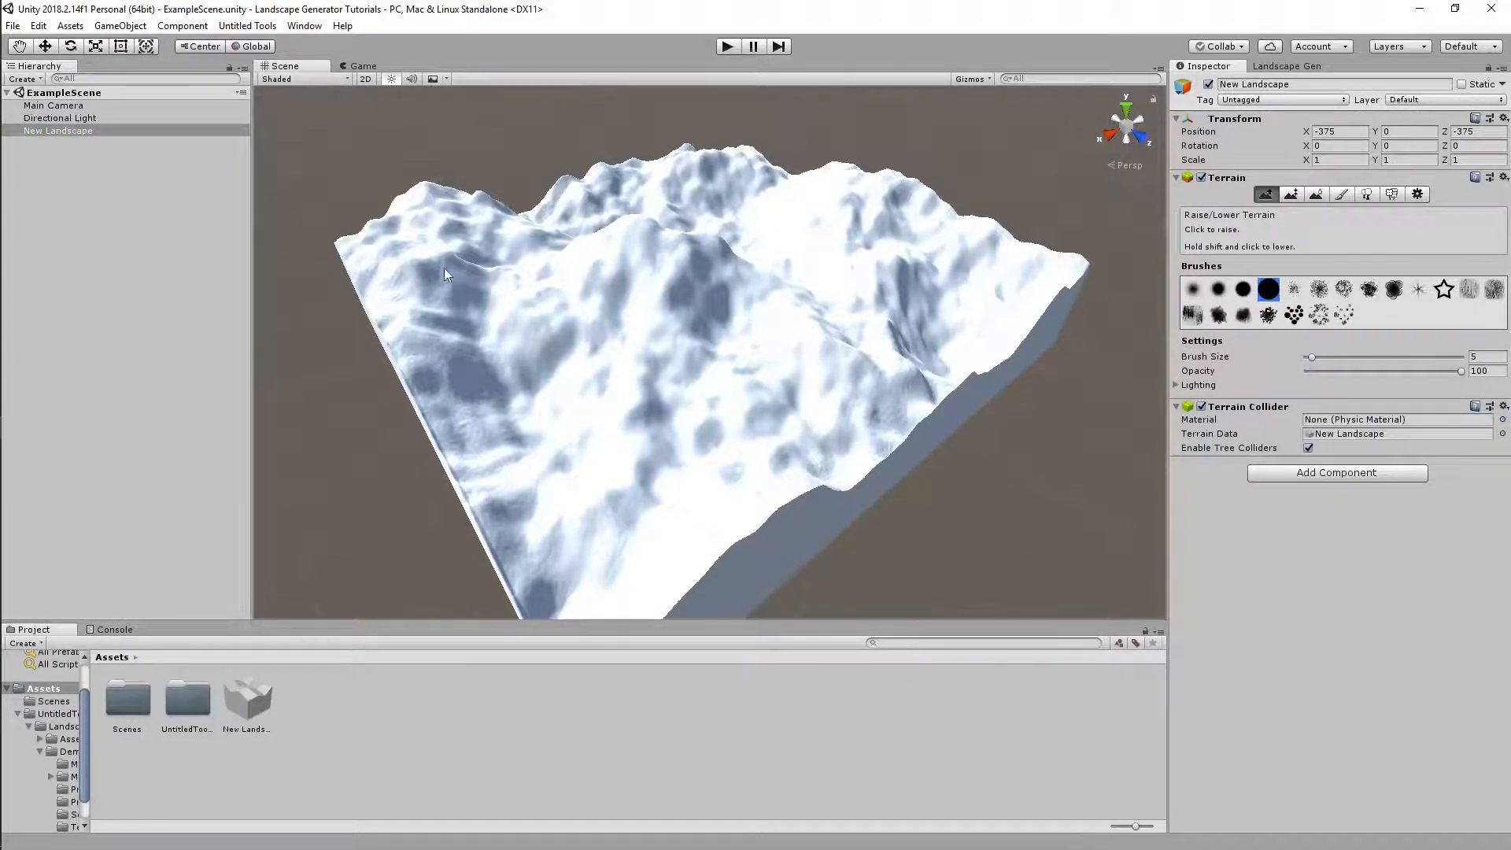
left_click(1291, 66)
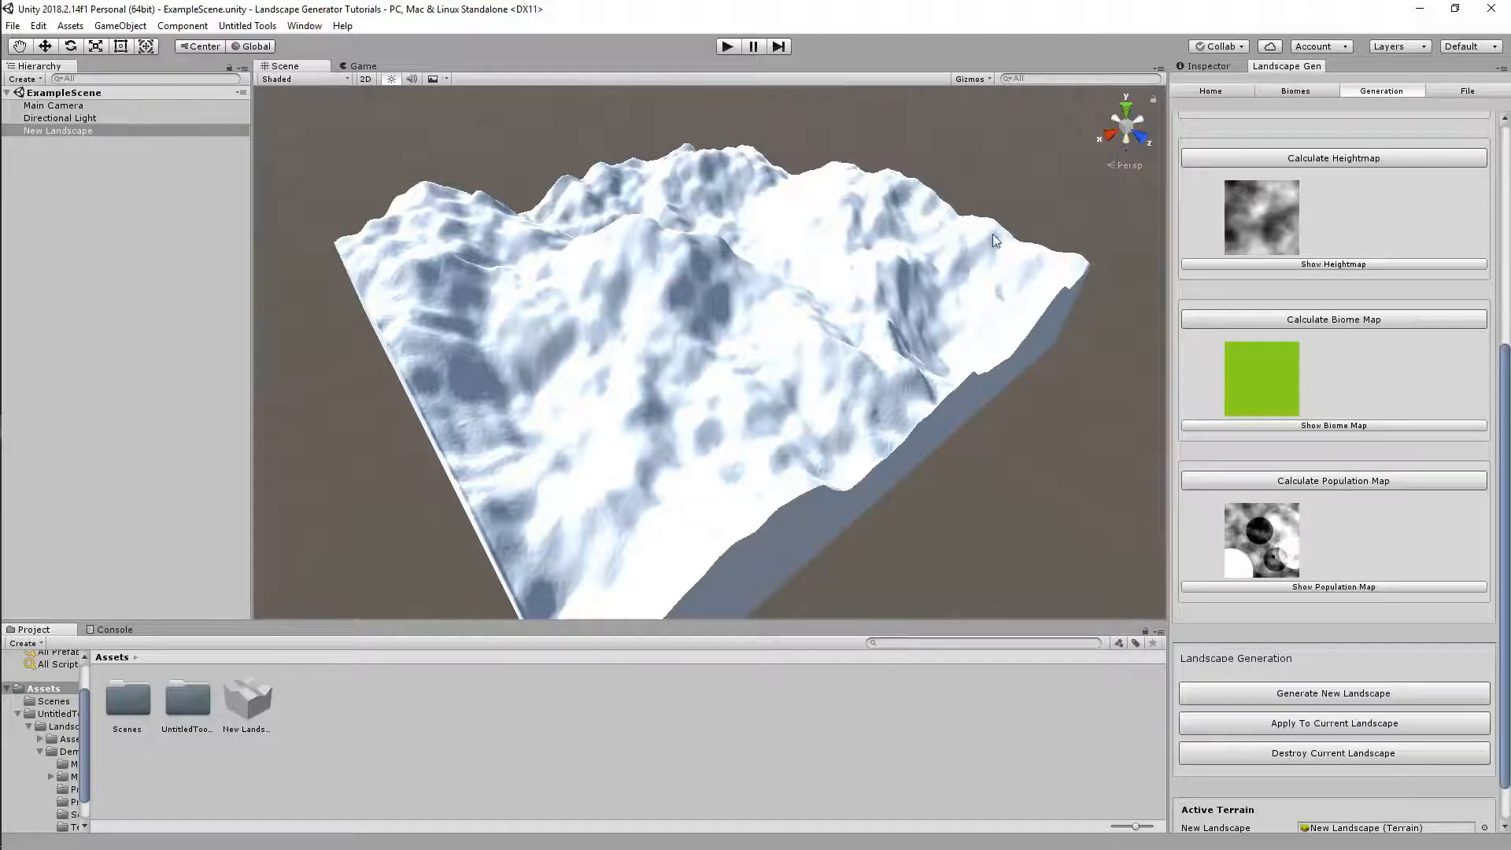
Delete the New Landscape terrain object from the scene
left_click(250, 698)
left_click(163, 134)
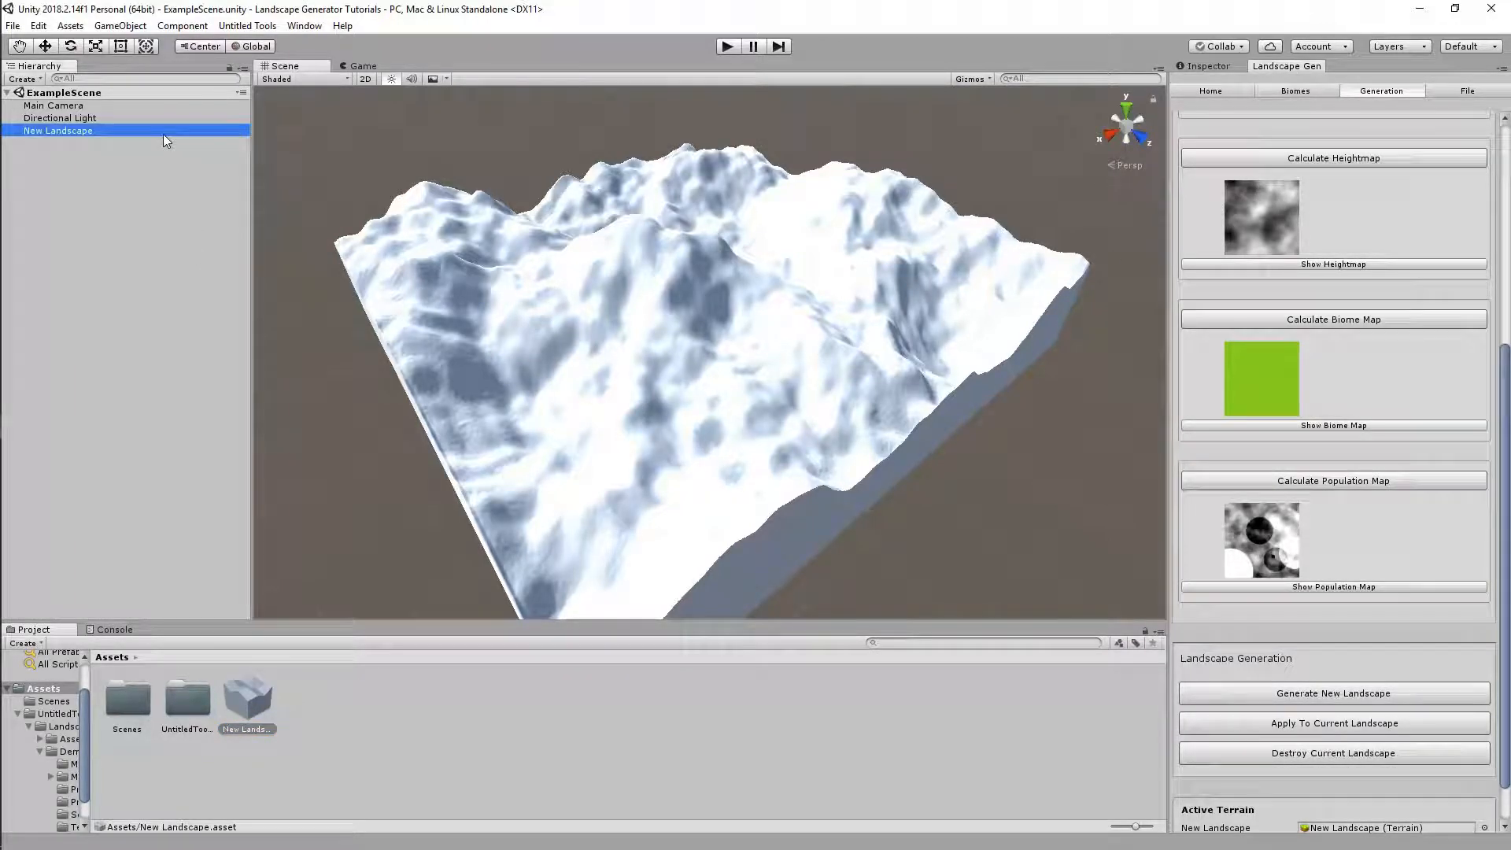
key("Delete")
Delete the New Landscape asset from the project
left_click(247, 725)
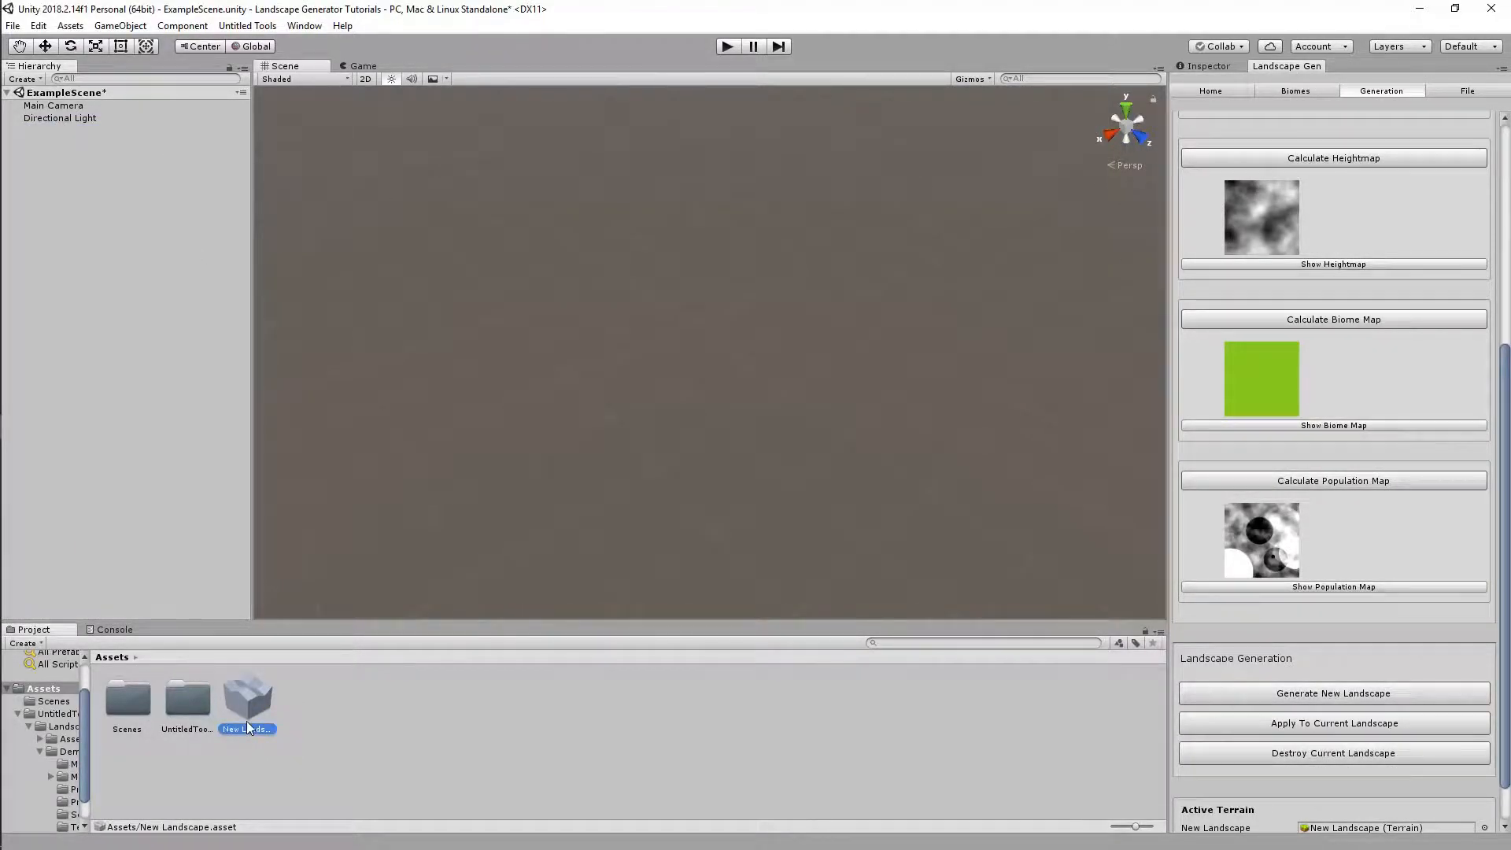
key("Delete")
key("Return")
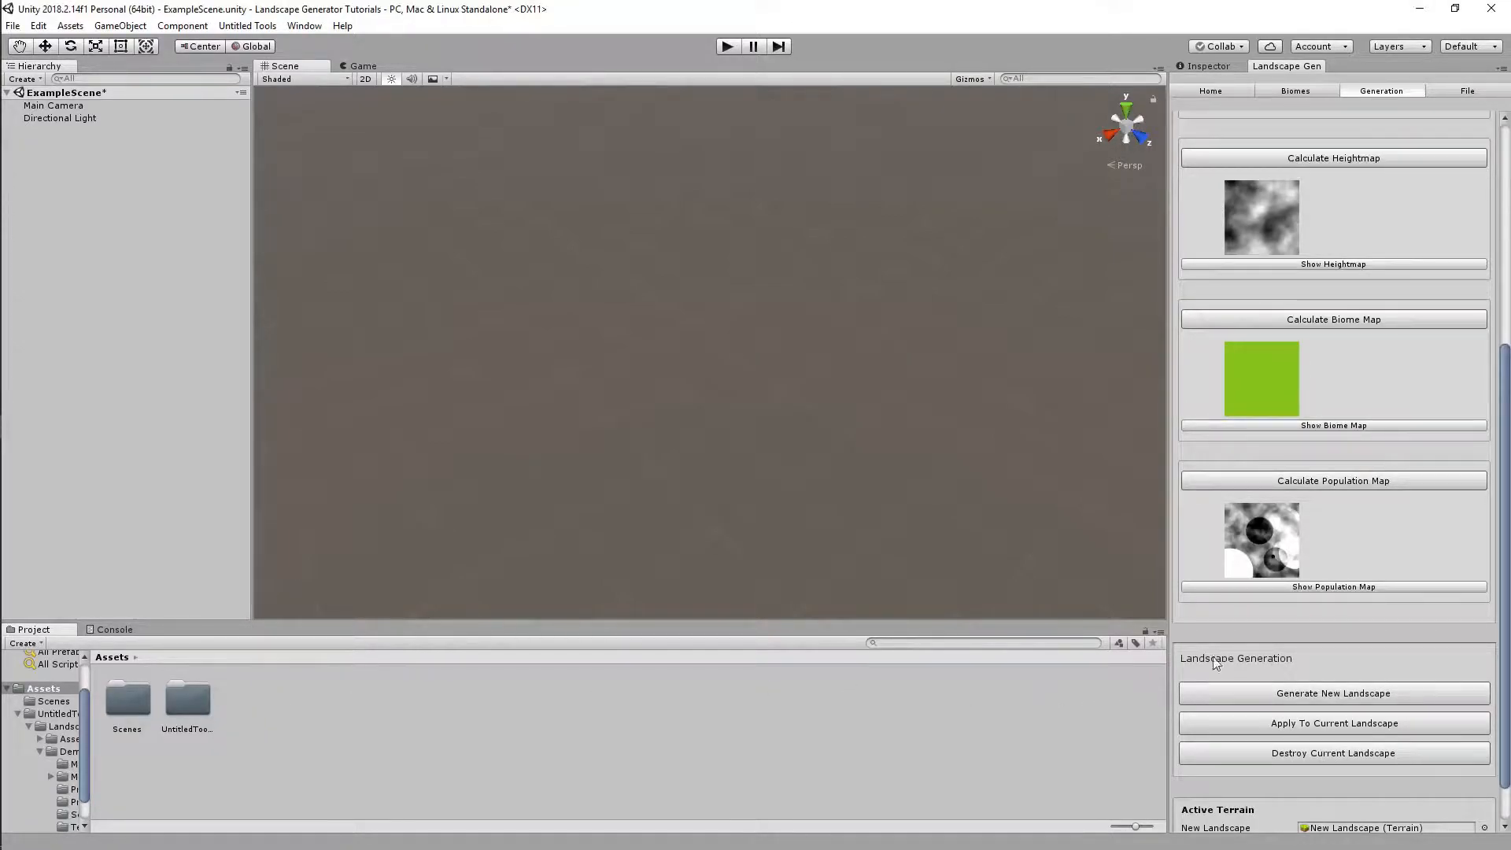
Apply To Current Landscape, choosing Generate to create a terrain first, and orbit the result
left_click(1291, 725)
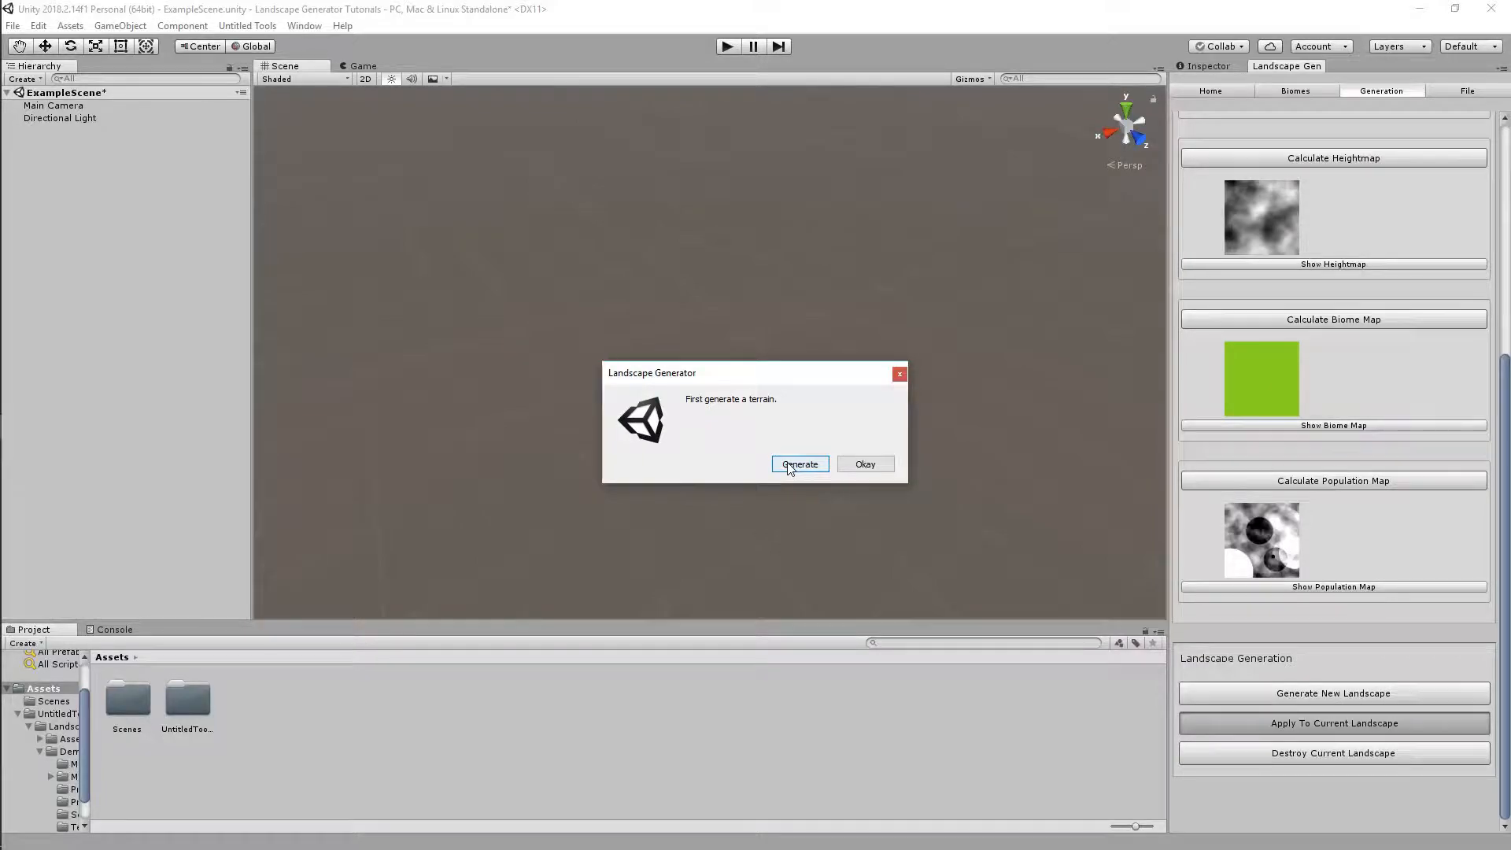
left_click(789, 464)
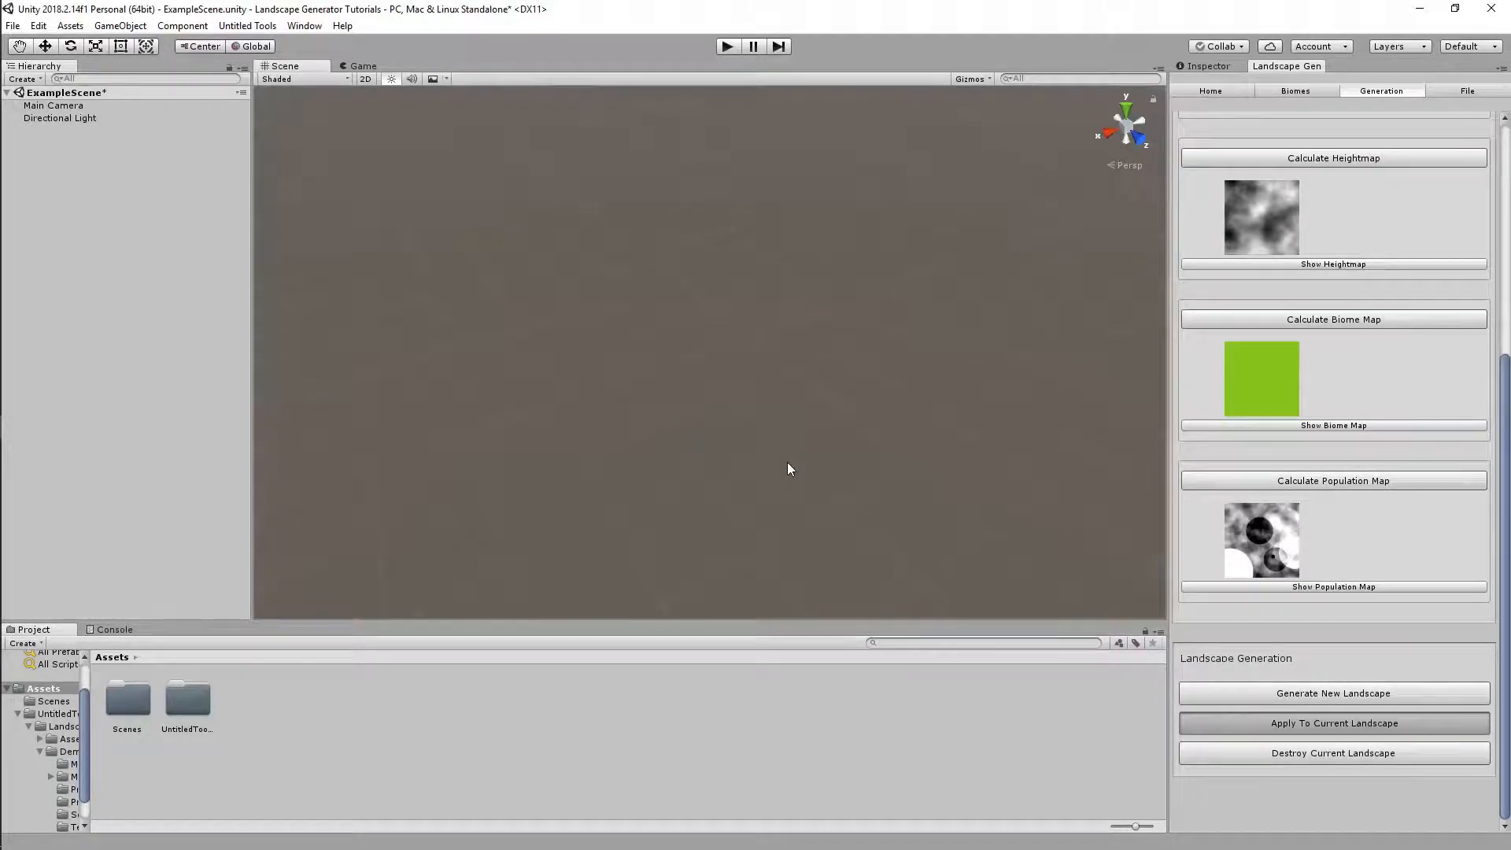
left_click_drag(788, 464, 648, 506, "alt")
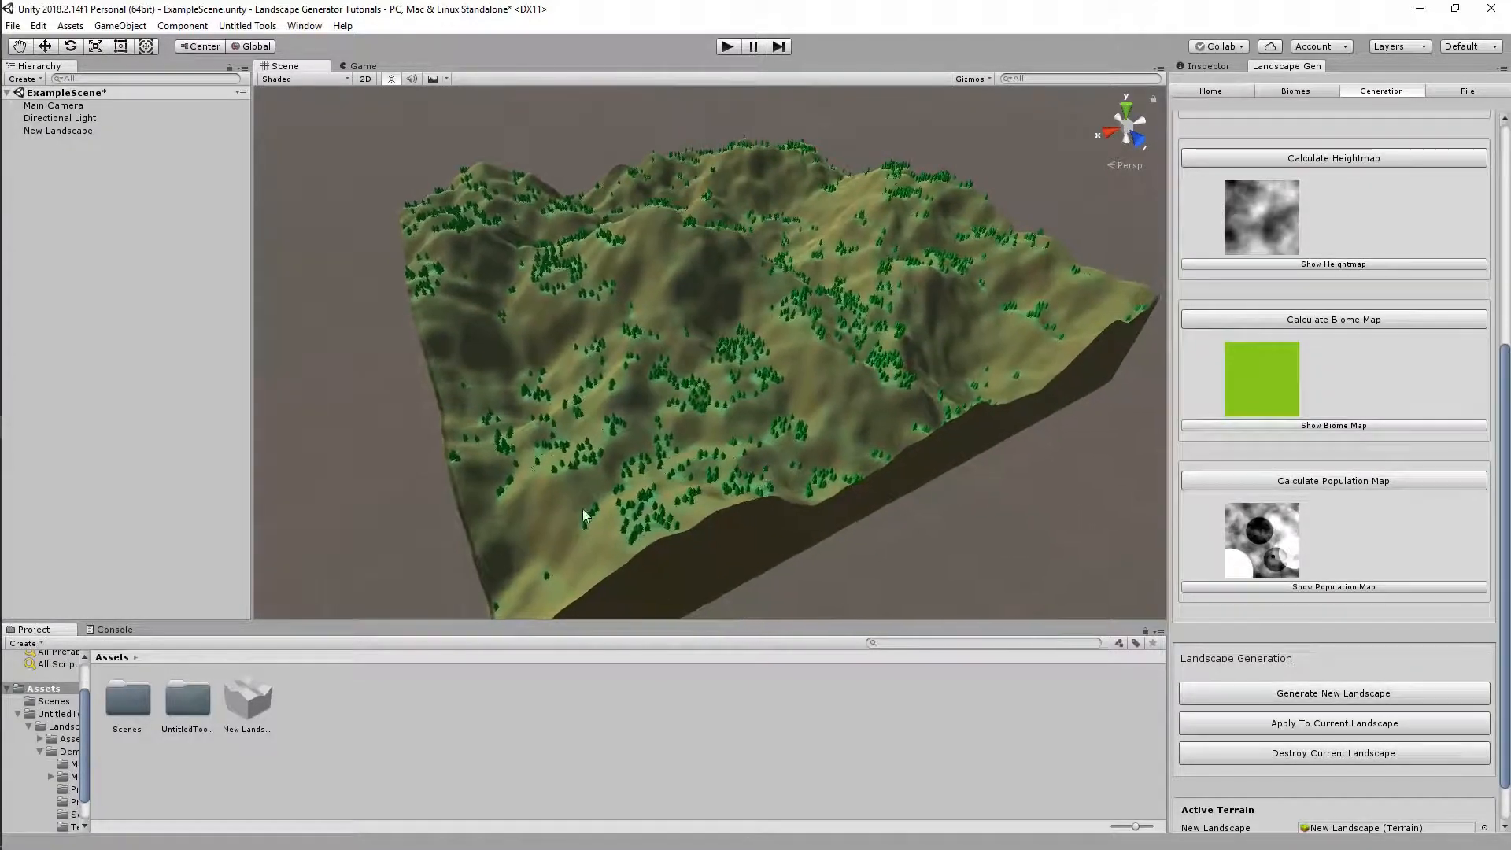
left_click(250, 699)
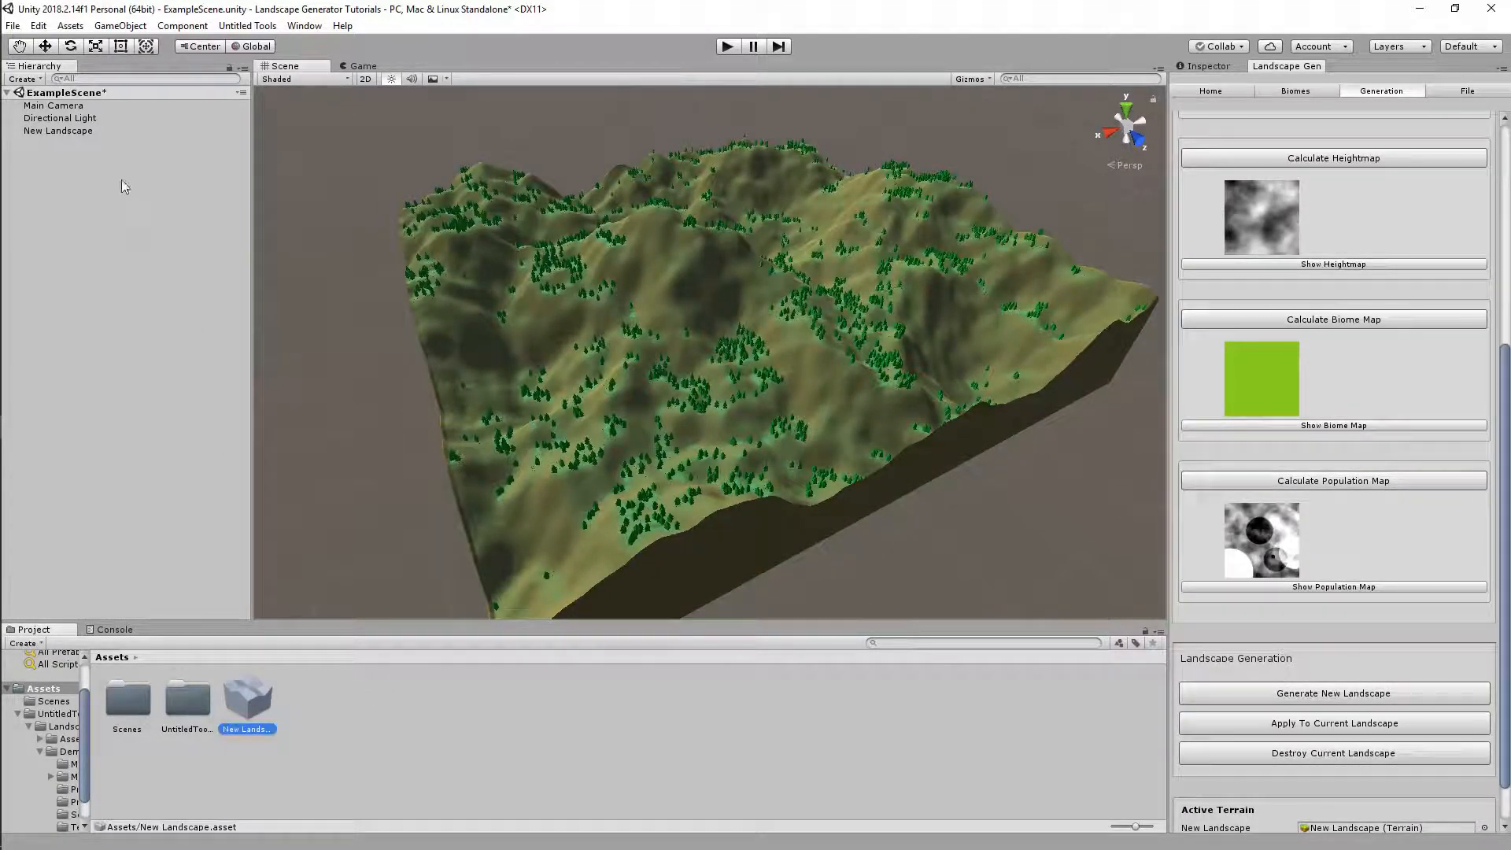
Delete the New Landscape asset and generate a new landscape
left_click(93, 131)
left_click(254, 698)
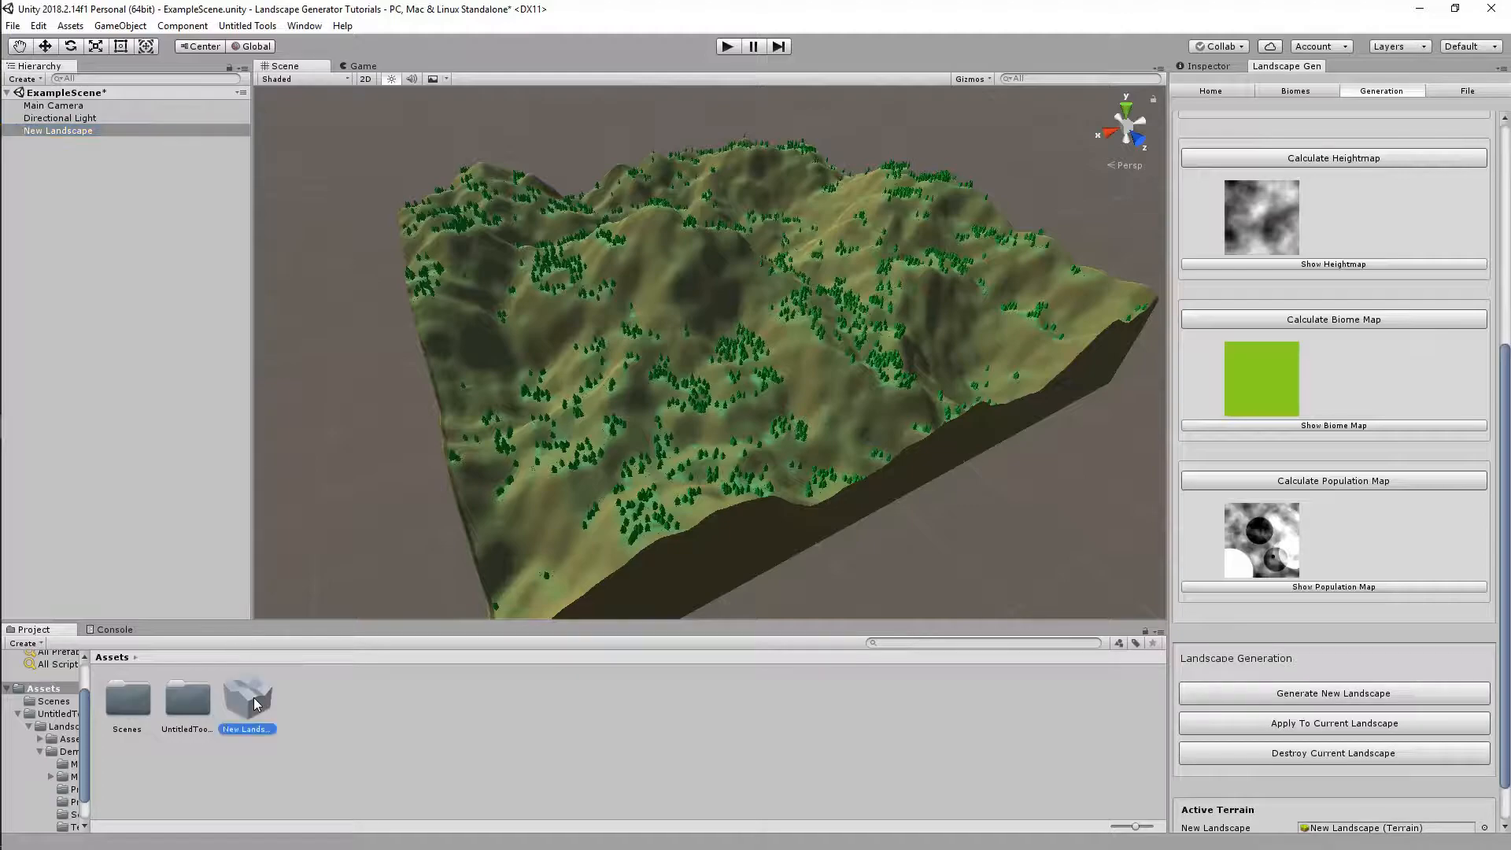
key("Delete")
key("Return")
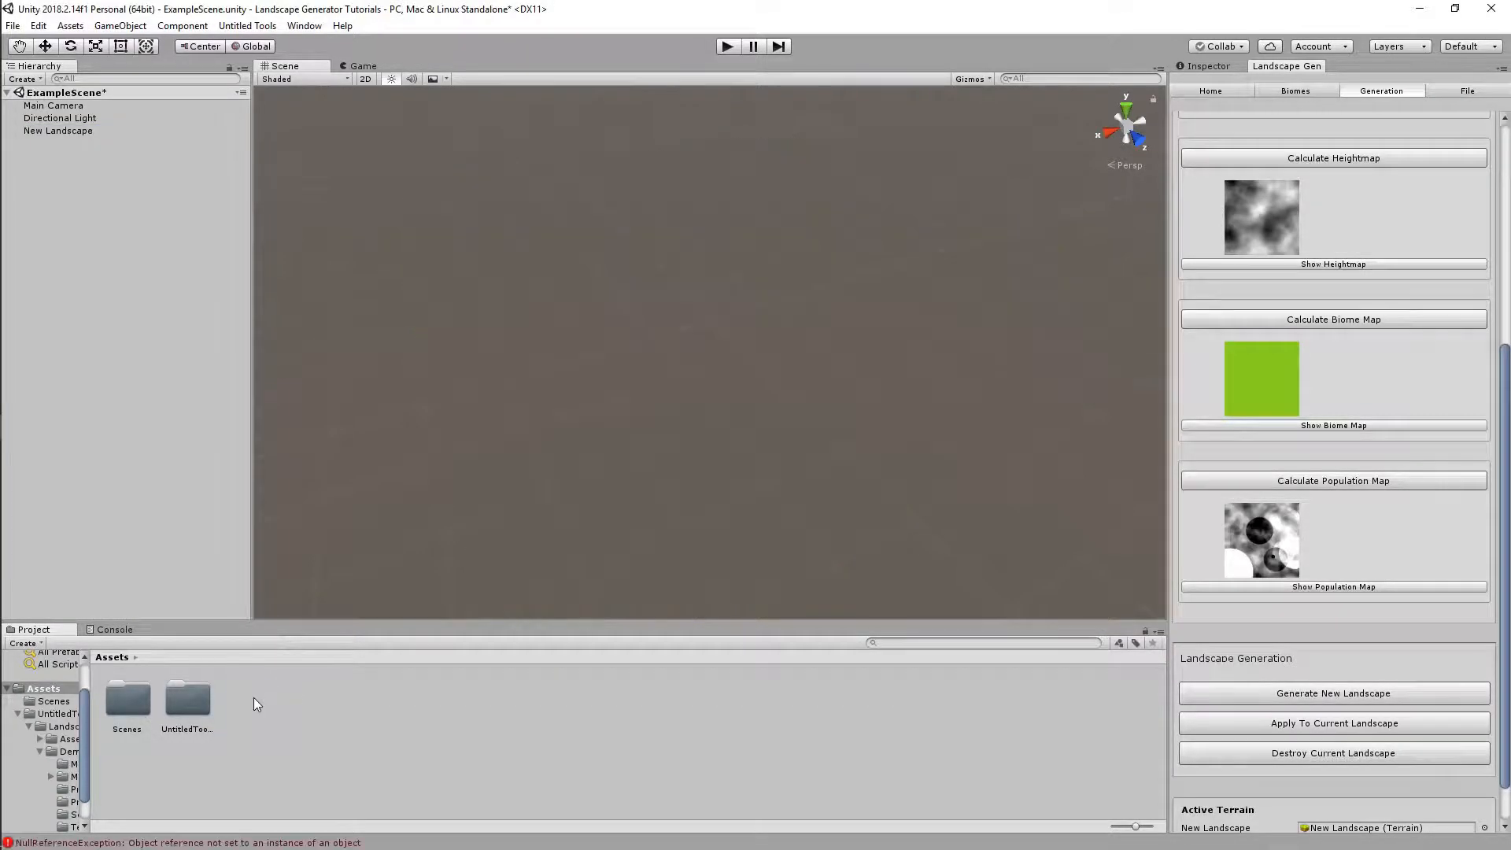
left_click(1354, 694)
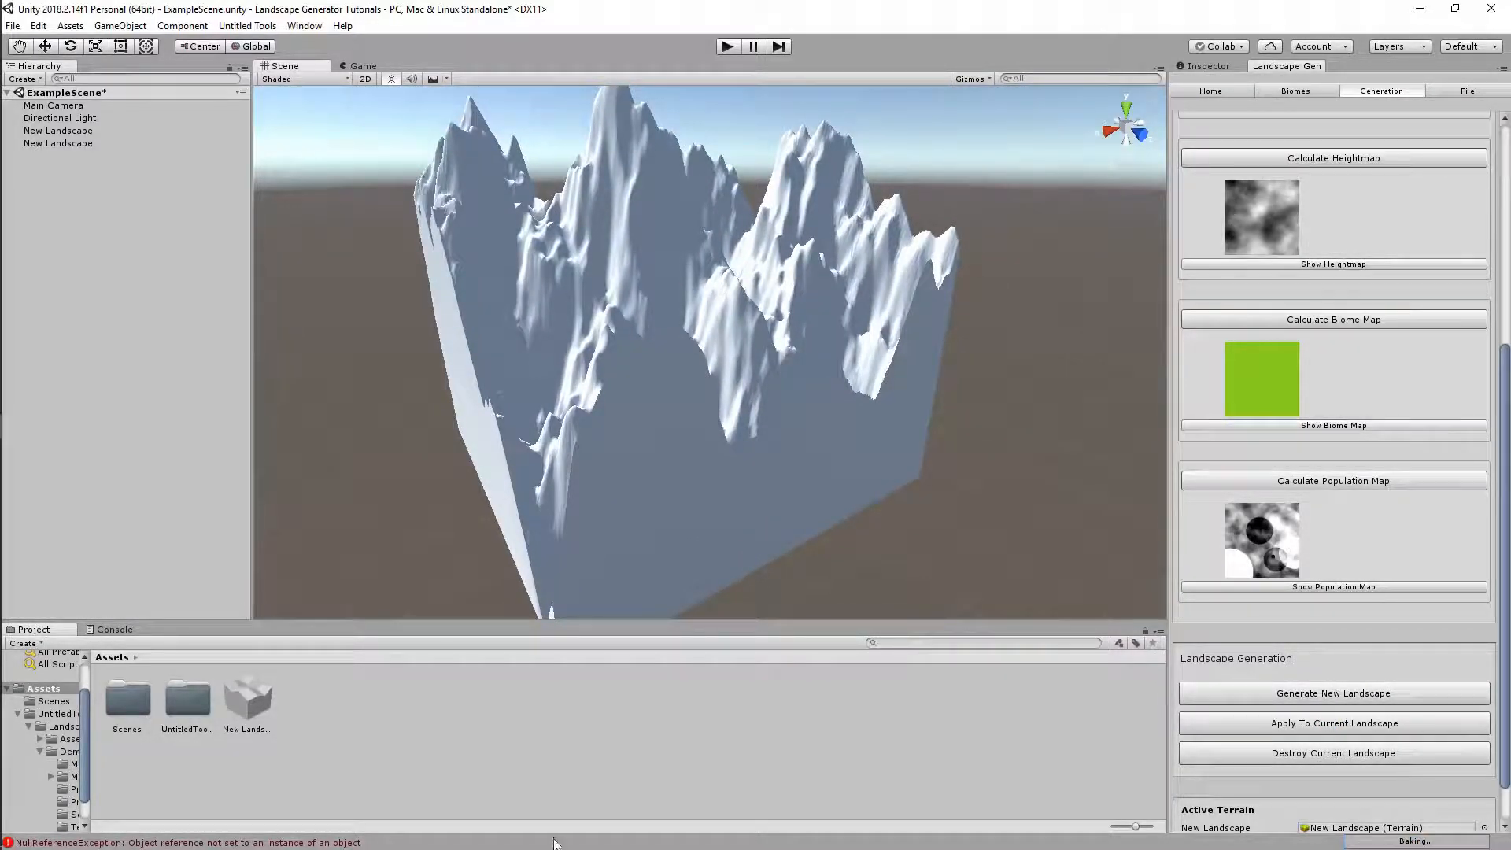
Delete both New Landscape objects and the leftover asset, then open the Console
left_click(63, 131)
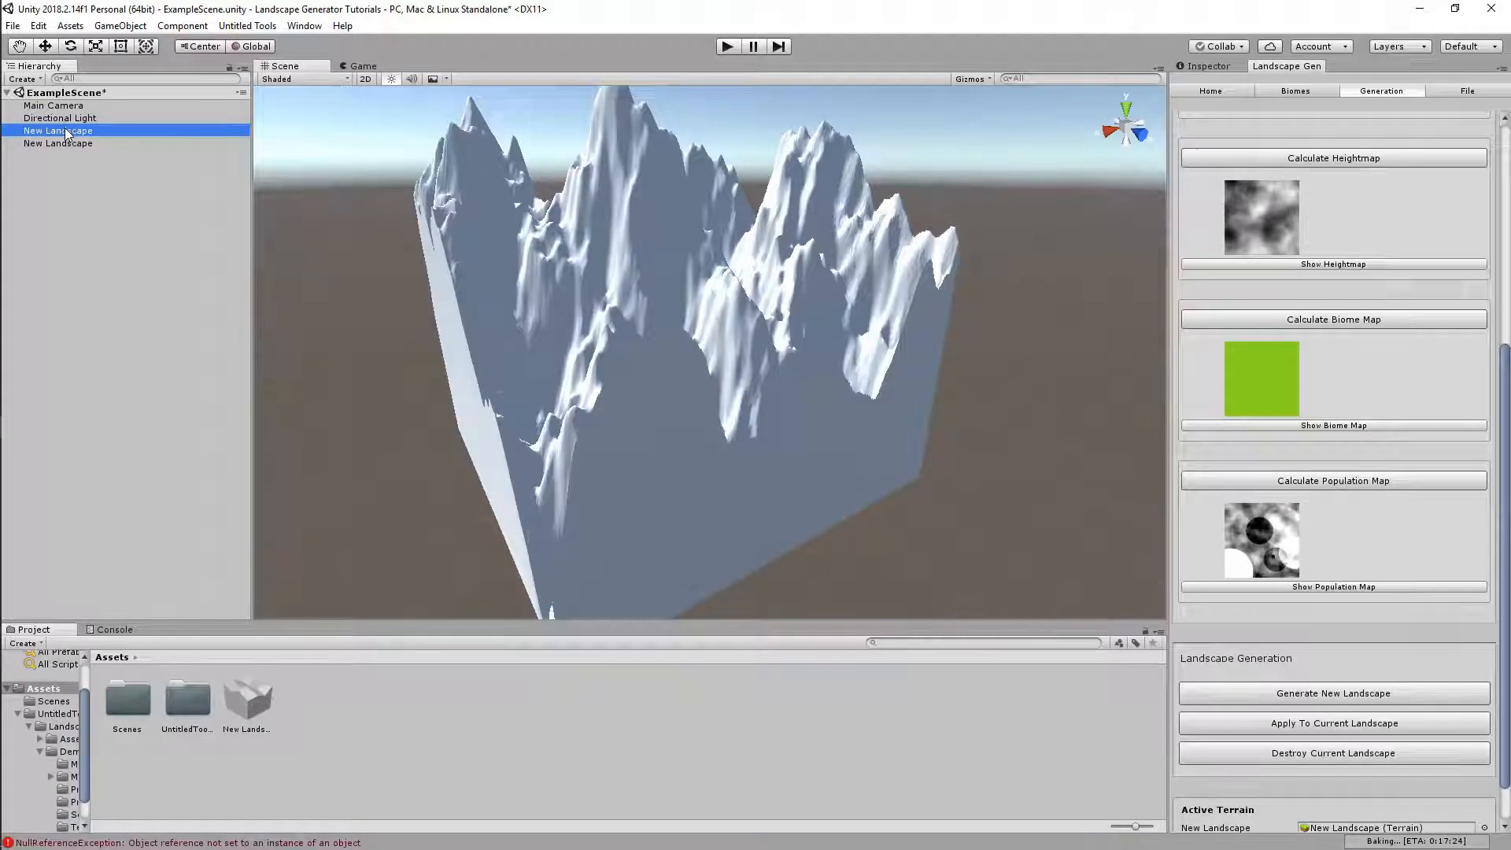
left_click(76, 144, "shift")
key("Delete")
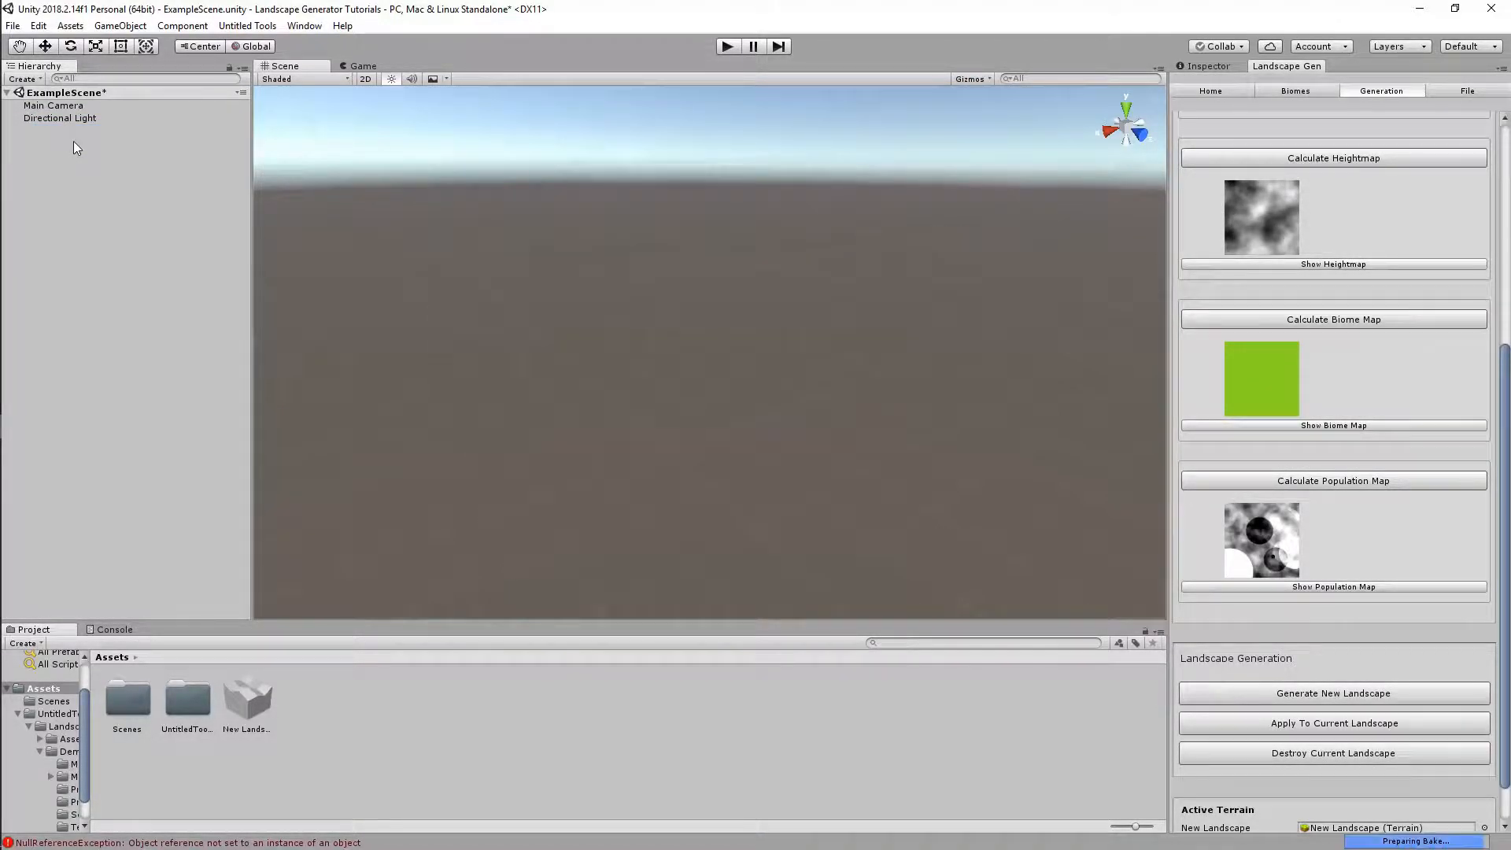
left_click(247, 694)
key("Delete")
key("Return")
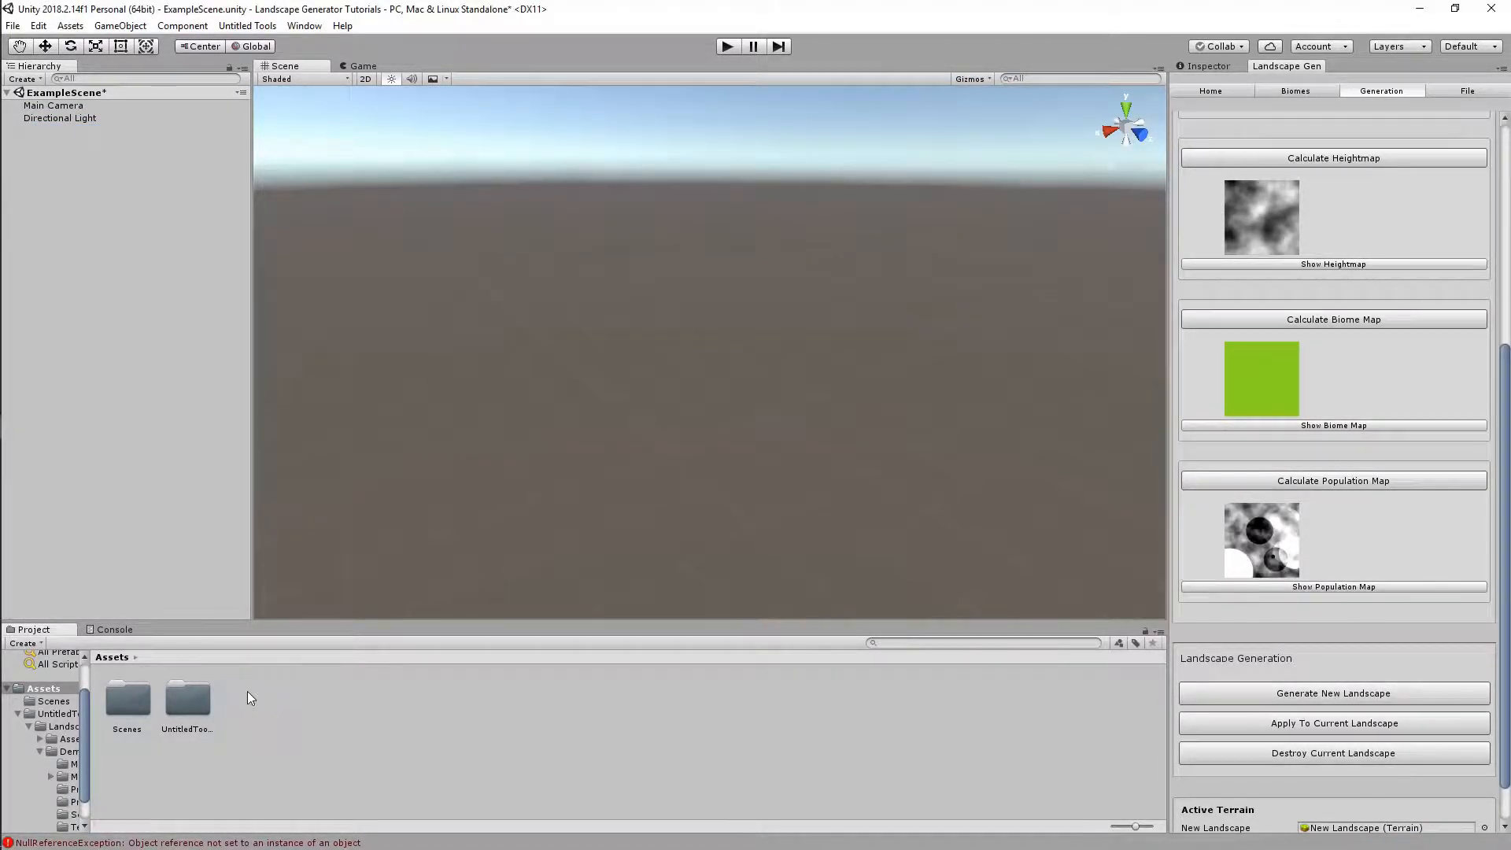
left_click(88, 842)
Clear the console error and return to the project assets view
left_click(26, 643)
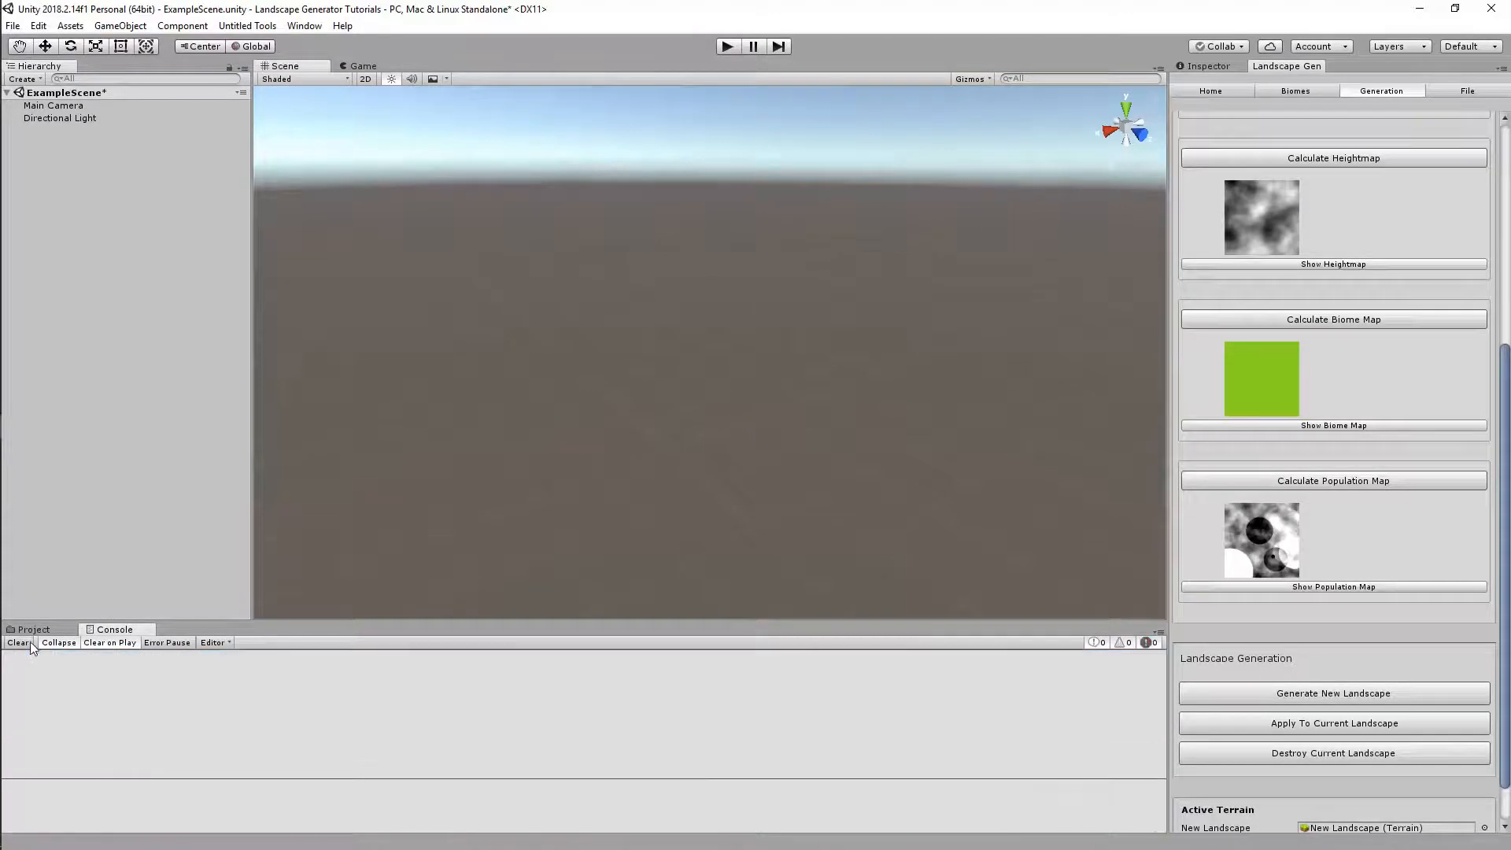
left_click(34, 630)
scroll(1398, 735, "up", 4)
scroll(1397, 743, "down", 4)
Generate a new landscape and check the Active Terrain picker without changing it
left_click(1342, 699)
scroll(1335, 718, "down", 2)
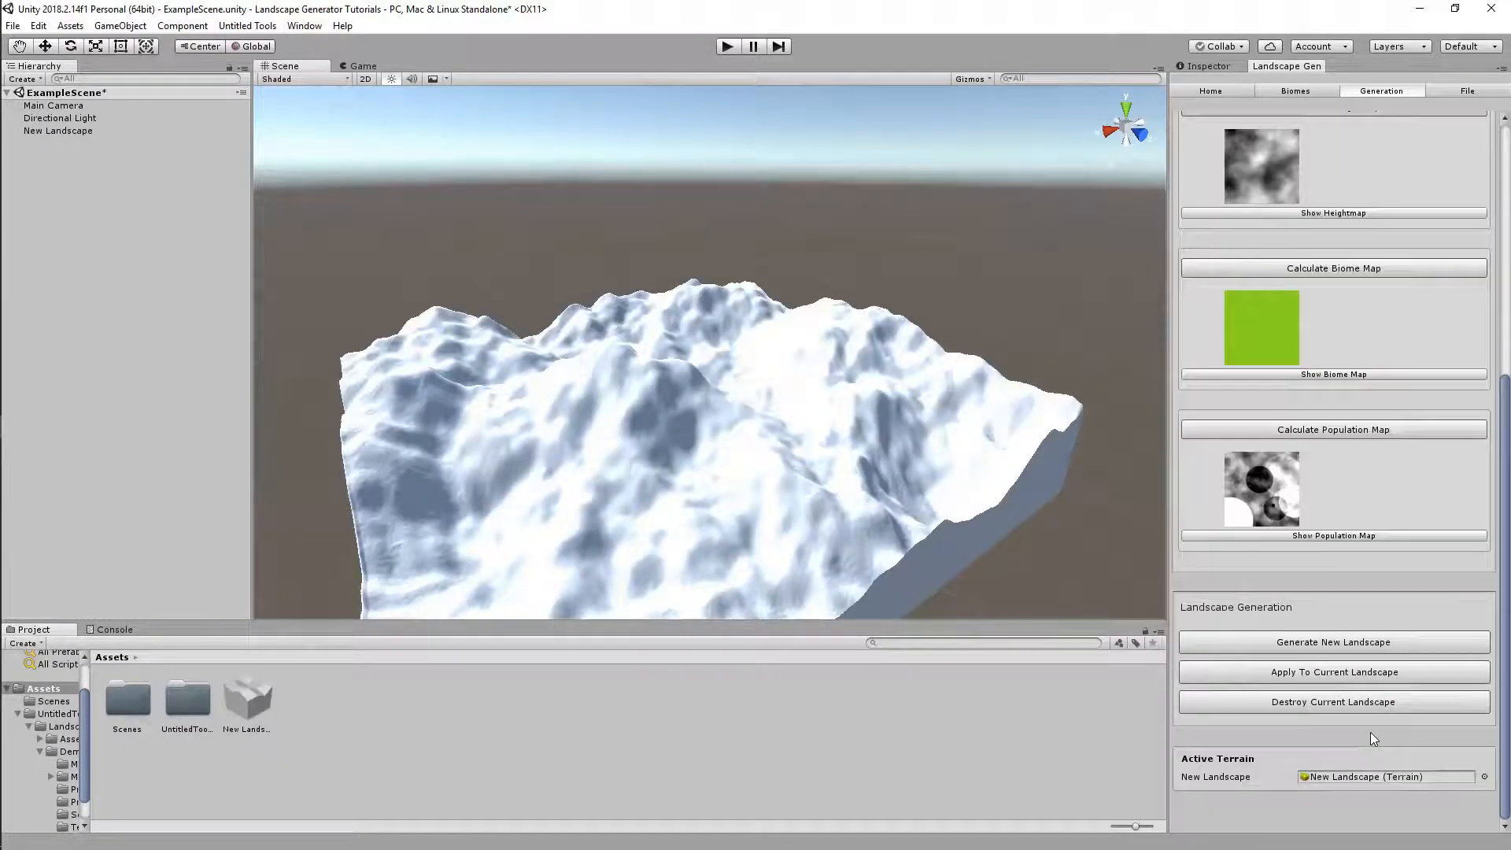
left_click_drag(901, 589, 905, 550, "alt")
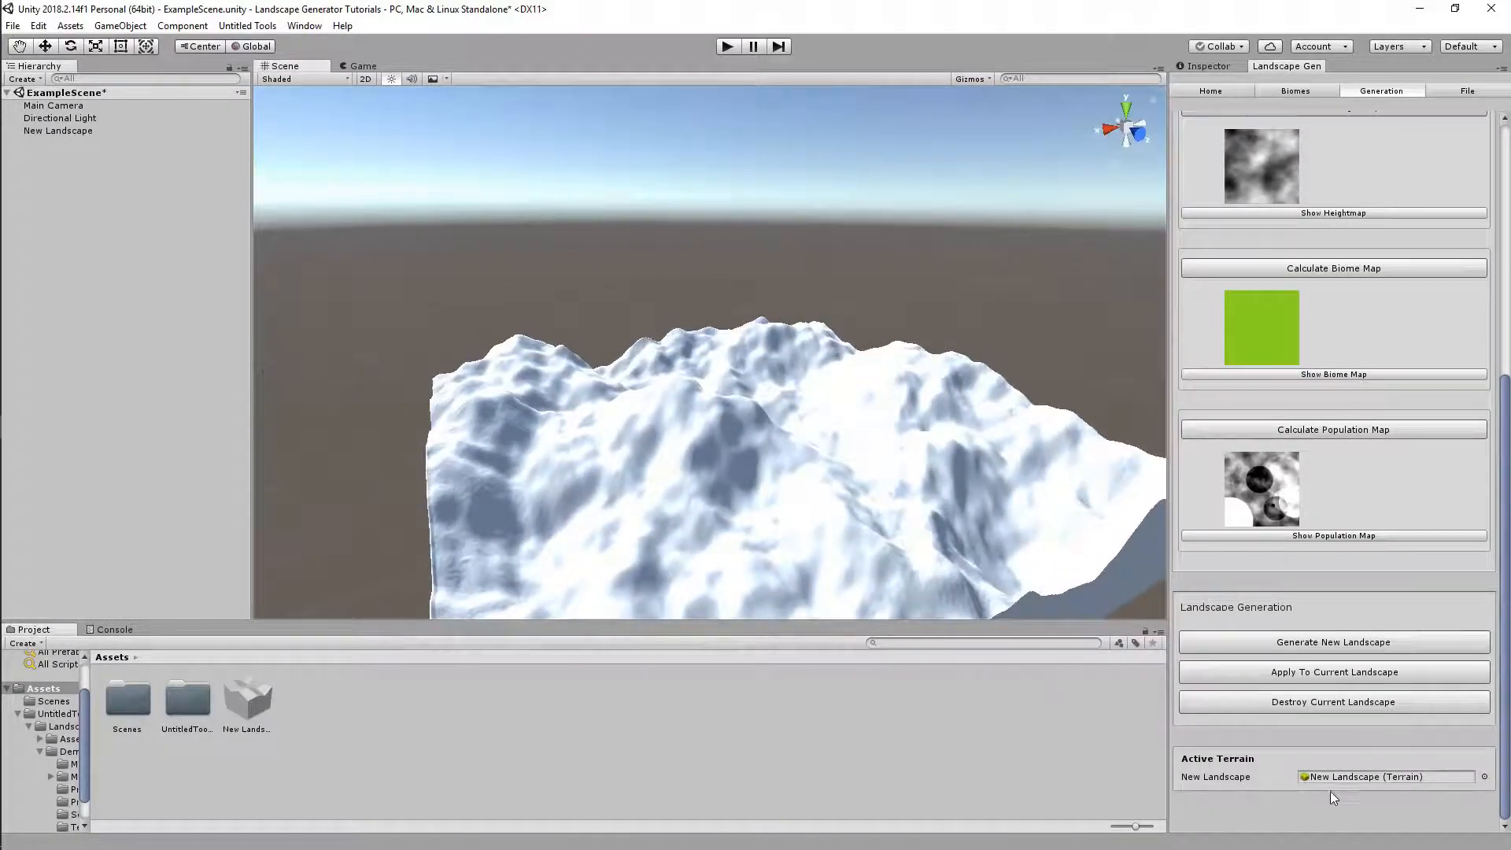
left_click(1483, 777)
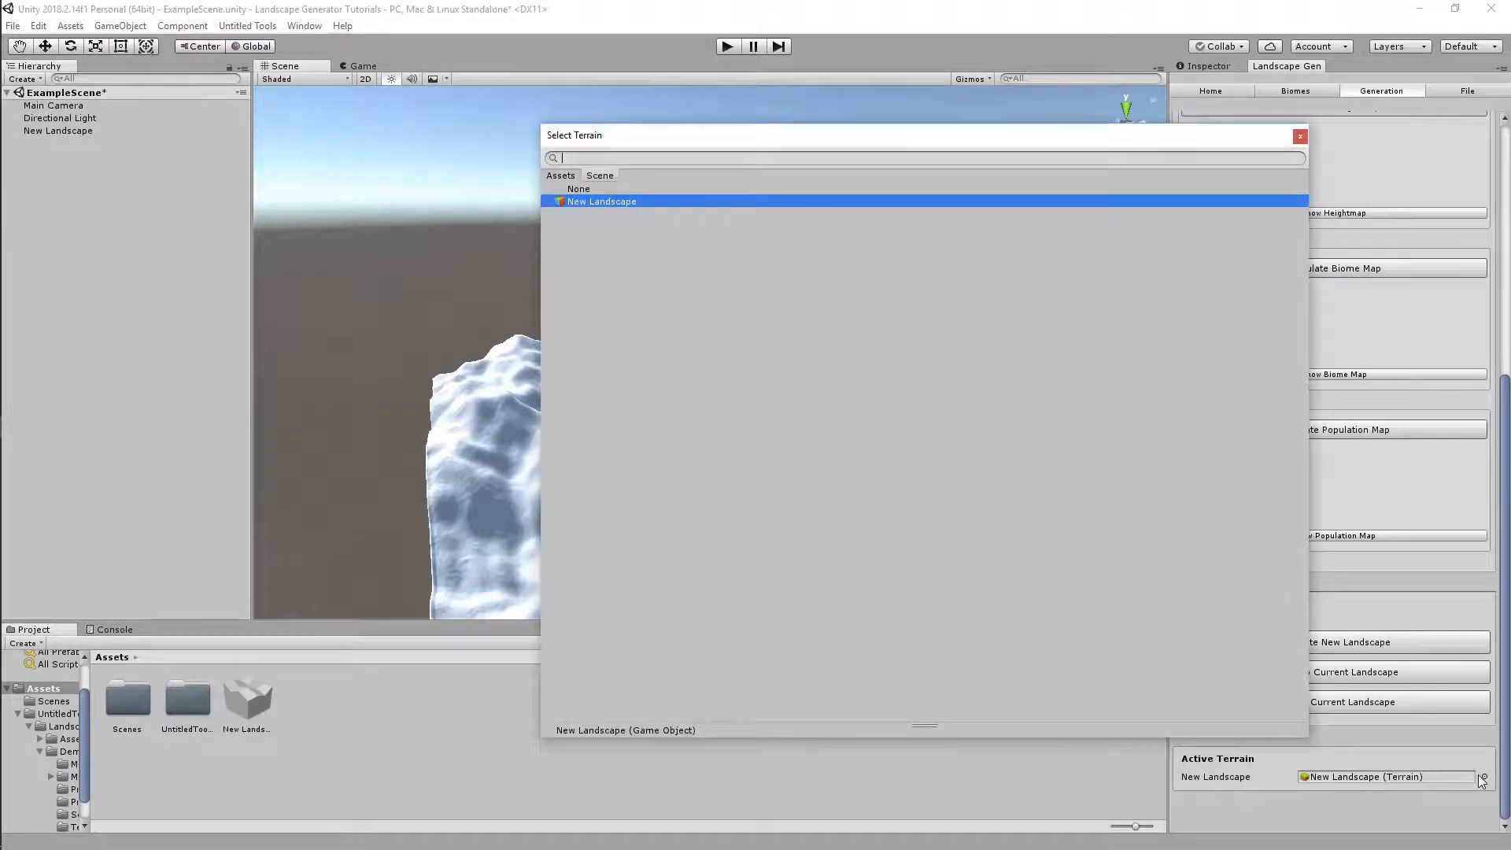
left_click(1298, 138)
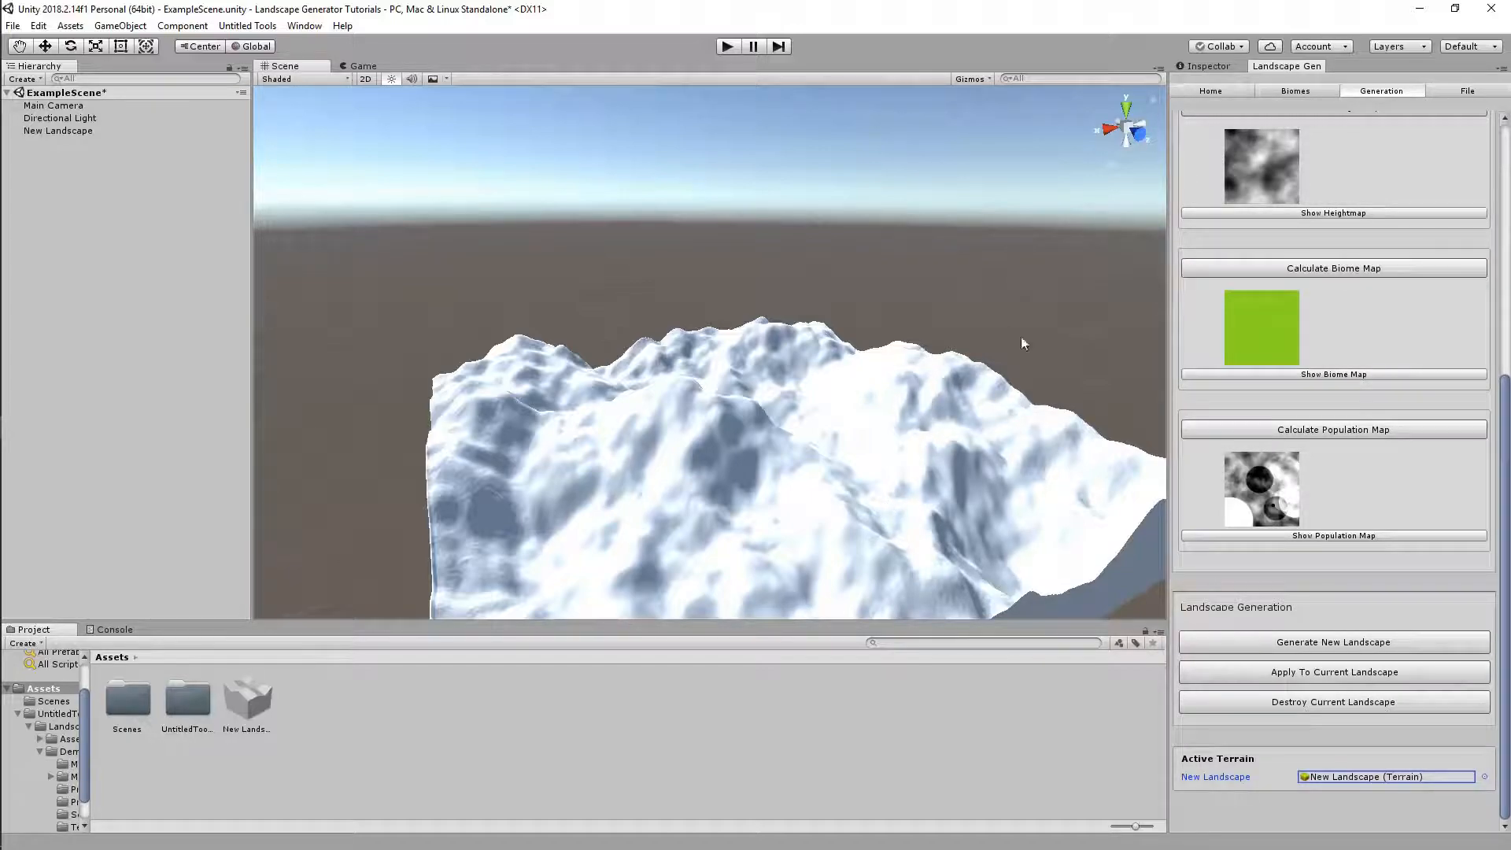
Disable the New Landscape object so the terrain vanishes, then re-enable it
left_click(964, 393)
left_click(1212, 67)
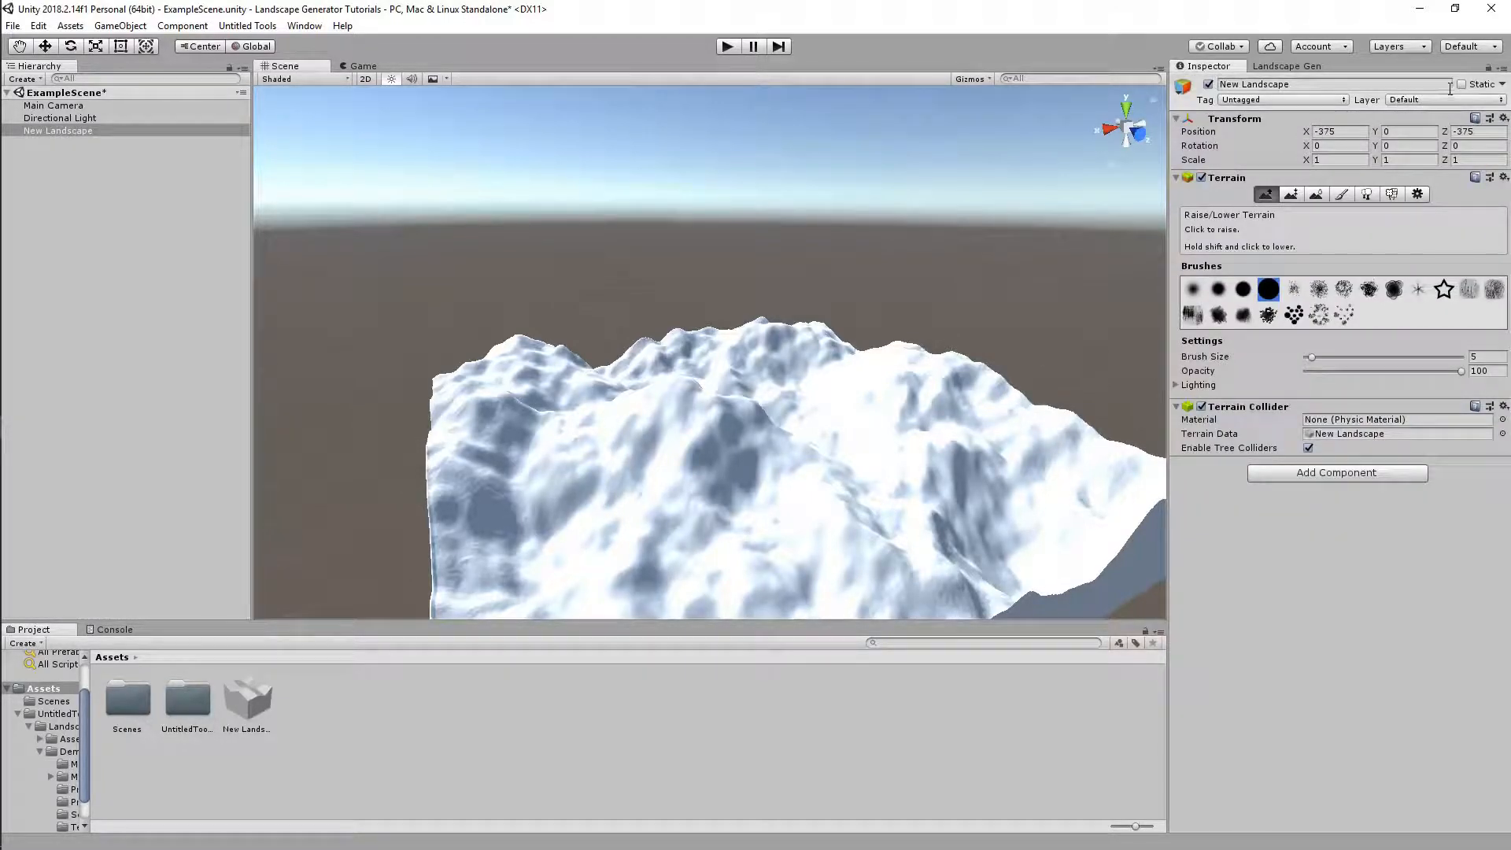
left_click(1209, 84)
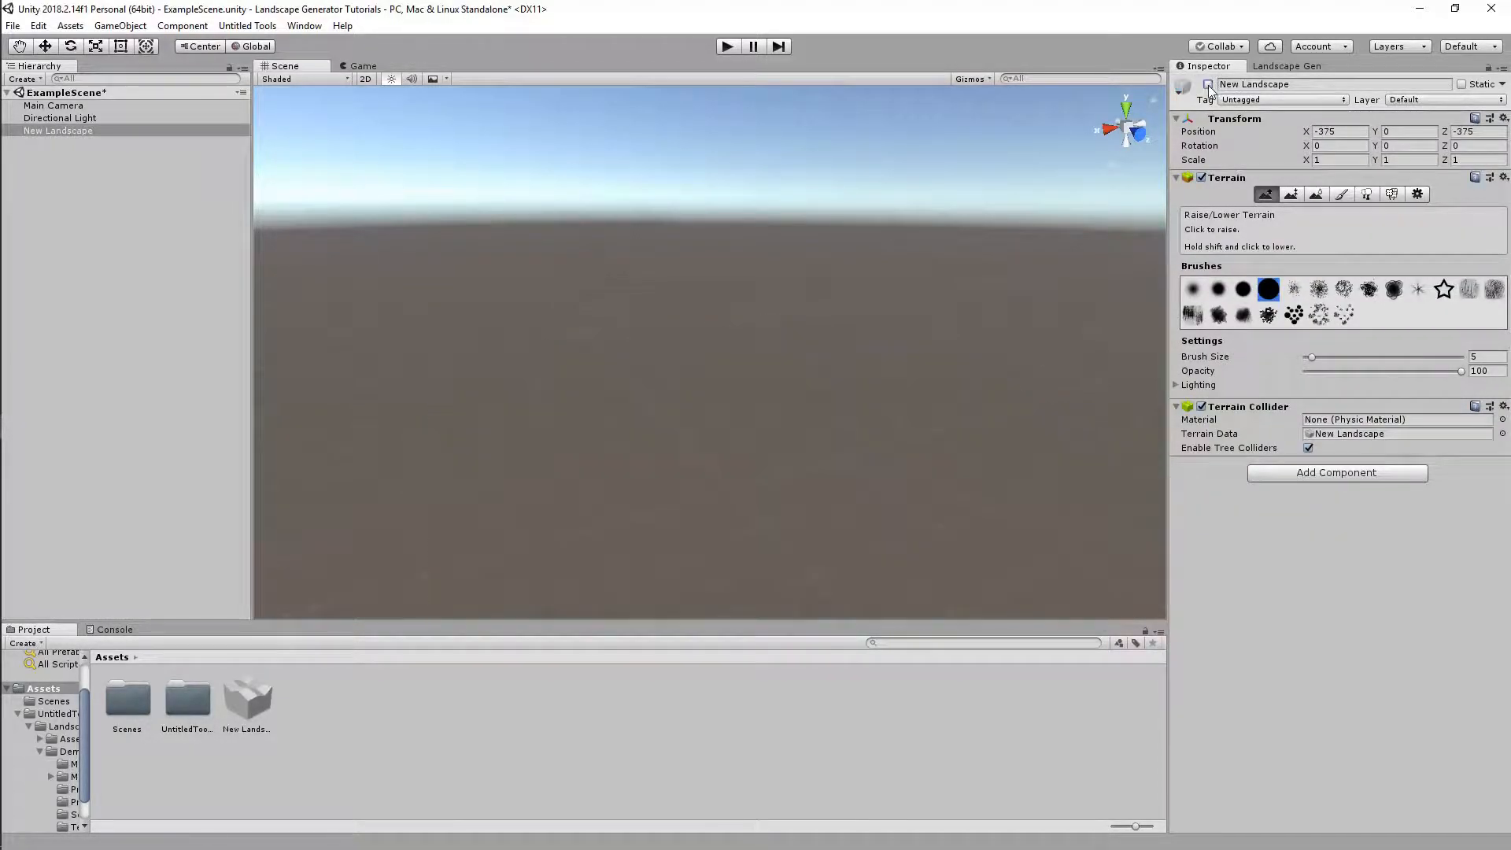
left_click(1302, 66)
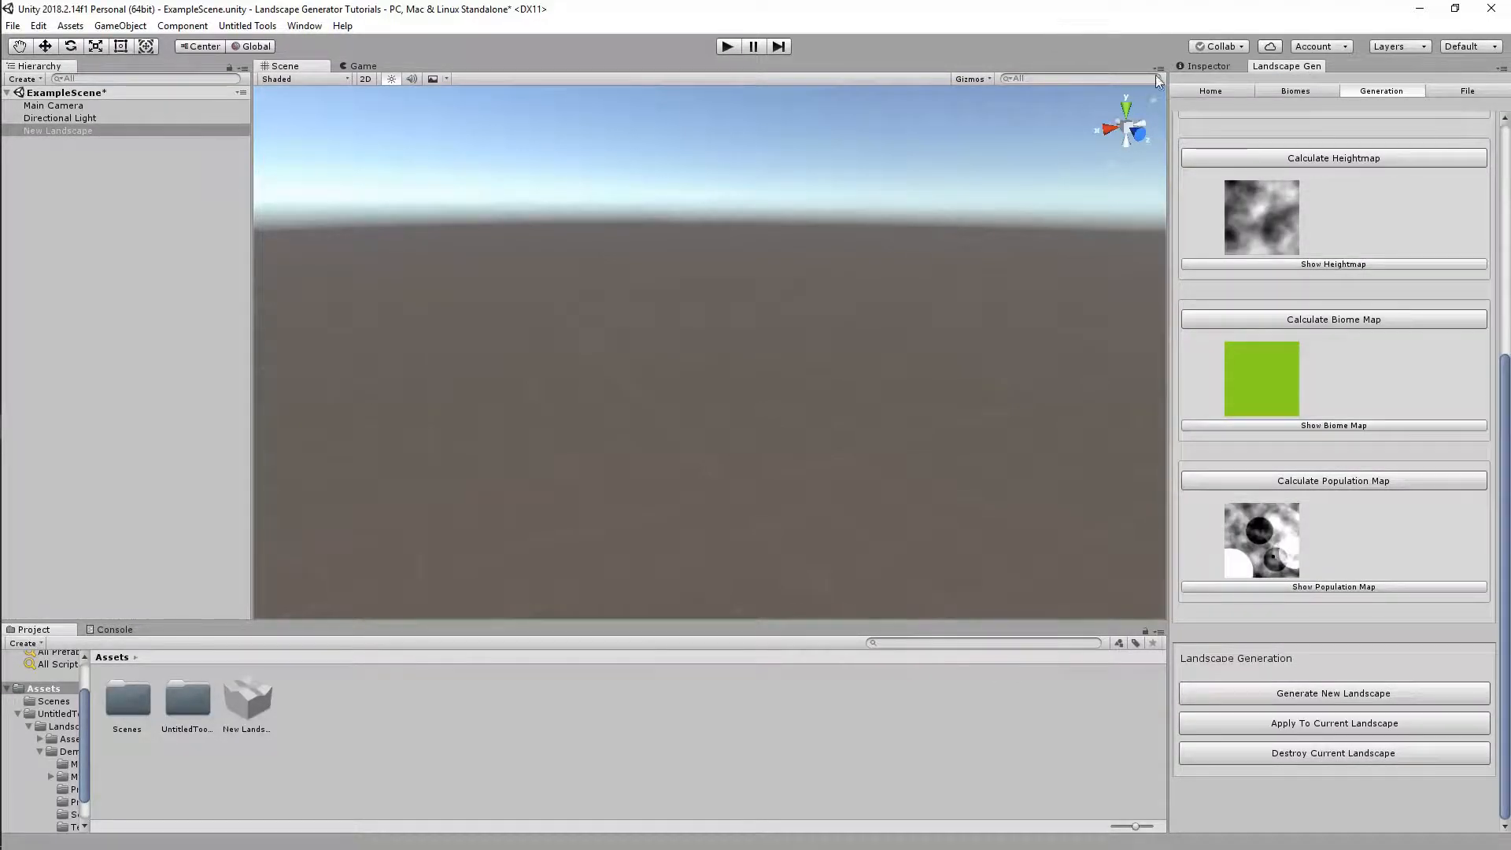
left_click(1207, 66)
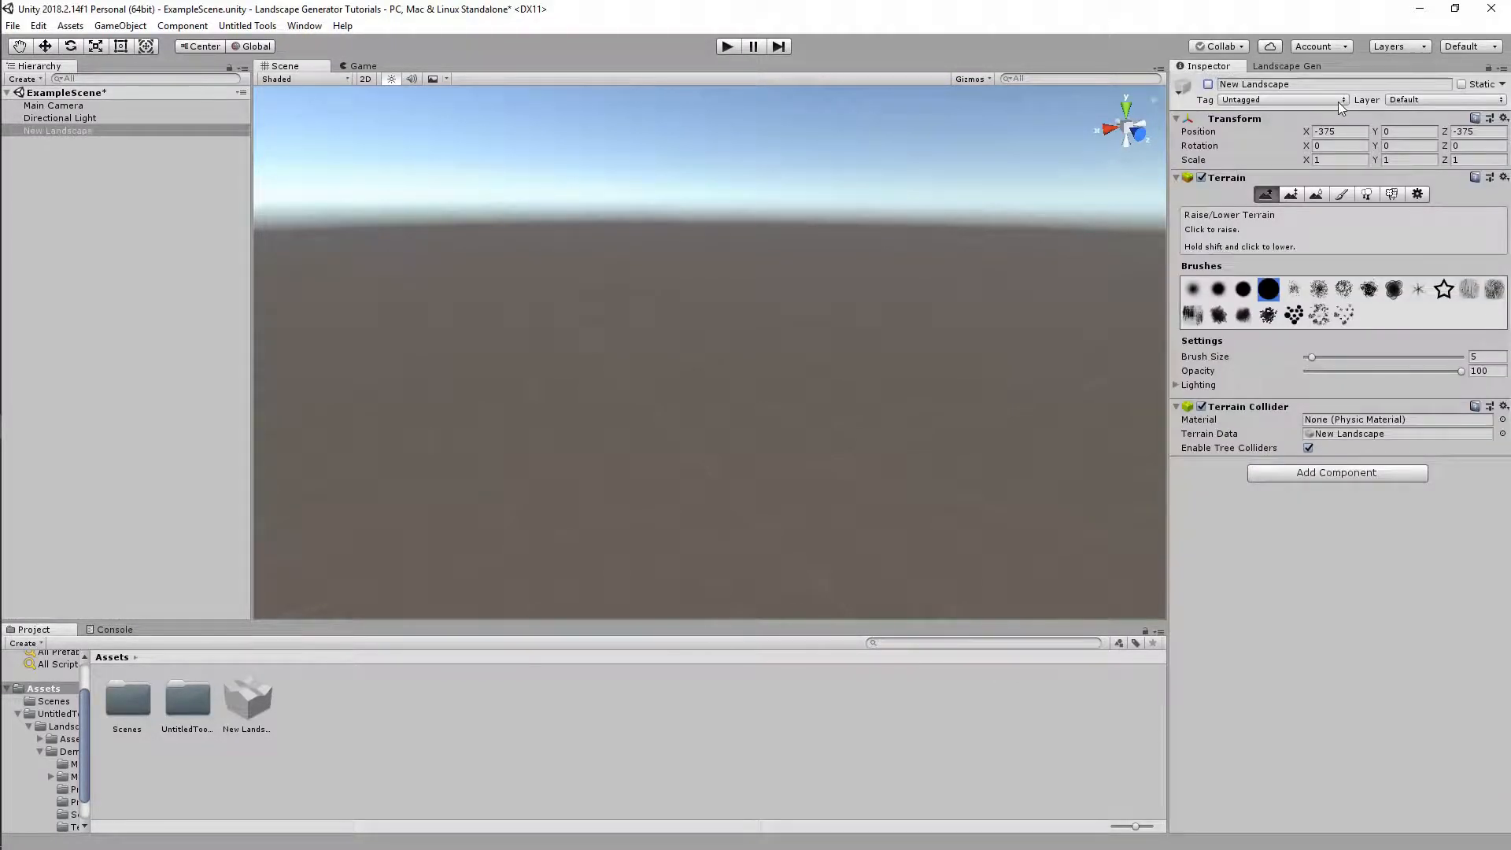
left_click(1209, 84)
left_click(1285, 66)
scroll(1253, 645, "down", 2)
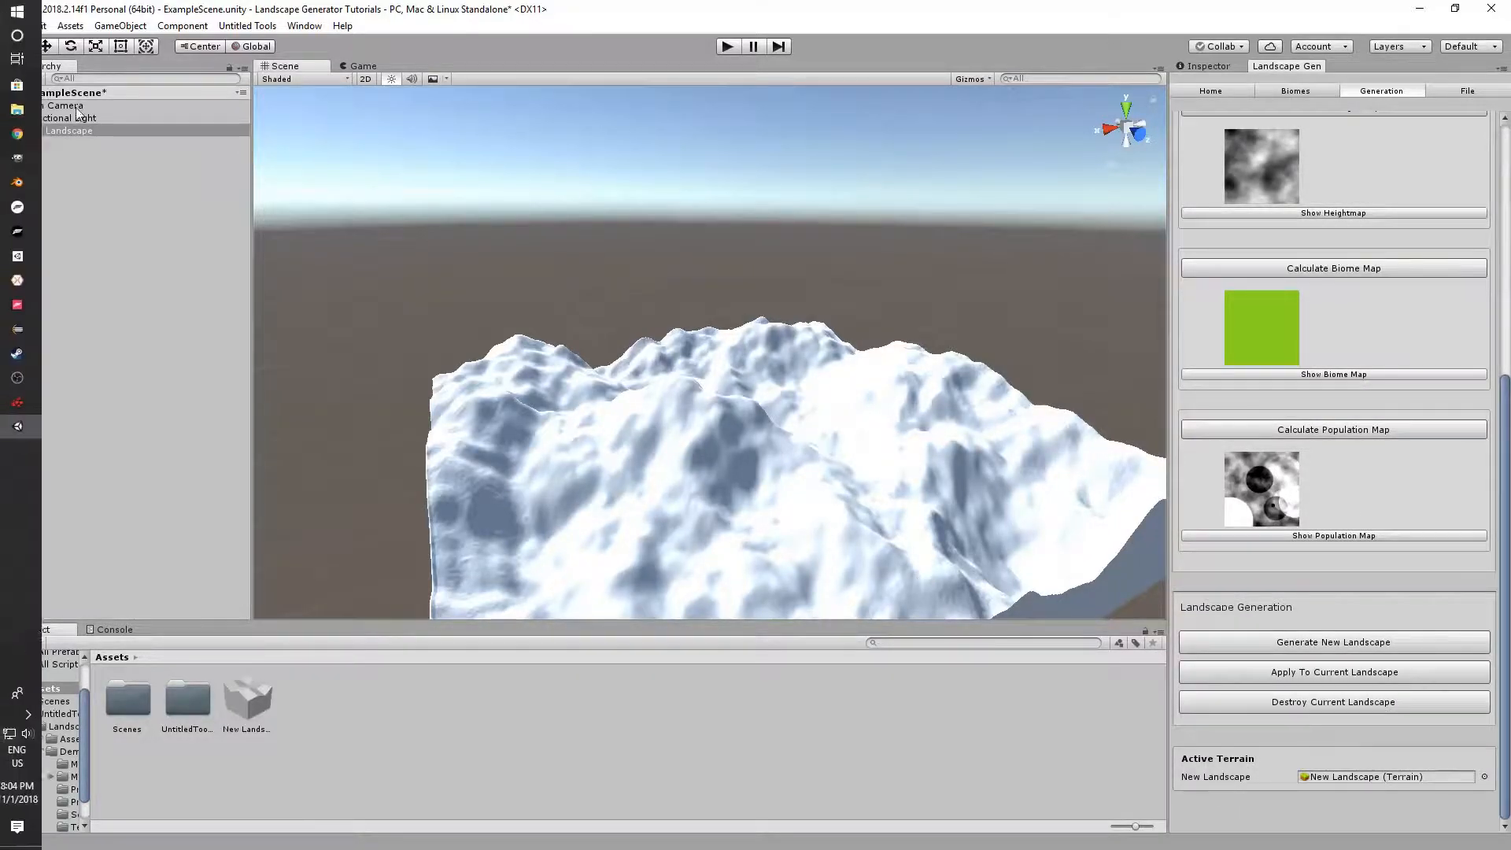
Save the scene and keep New Landscape as the Active Terrain
key("ctrl+s")
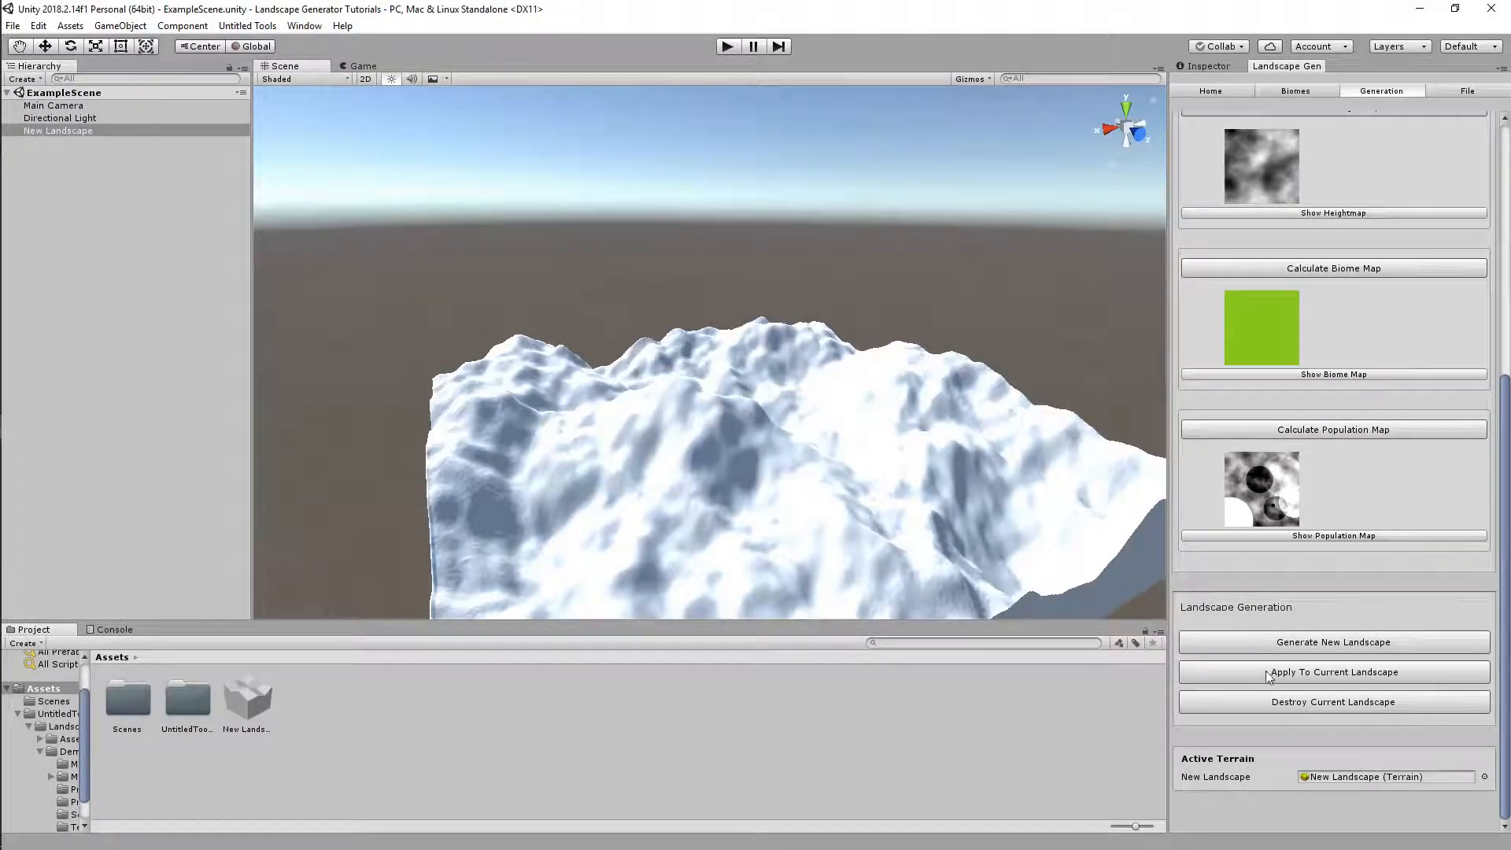
left_click(1371, 779)
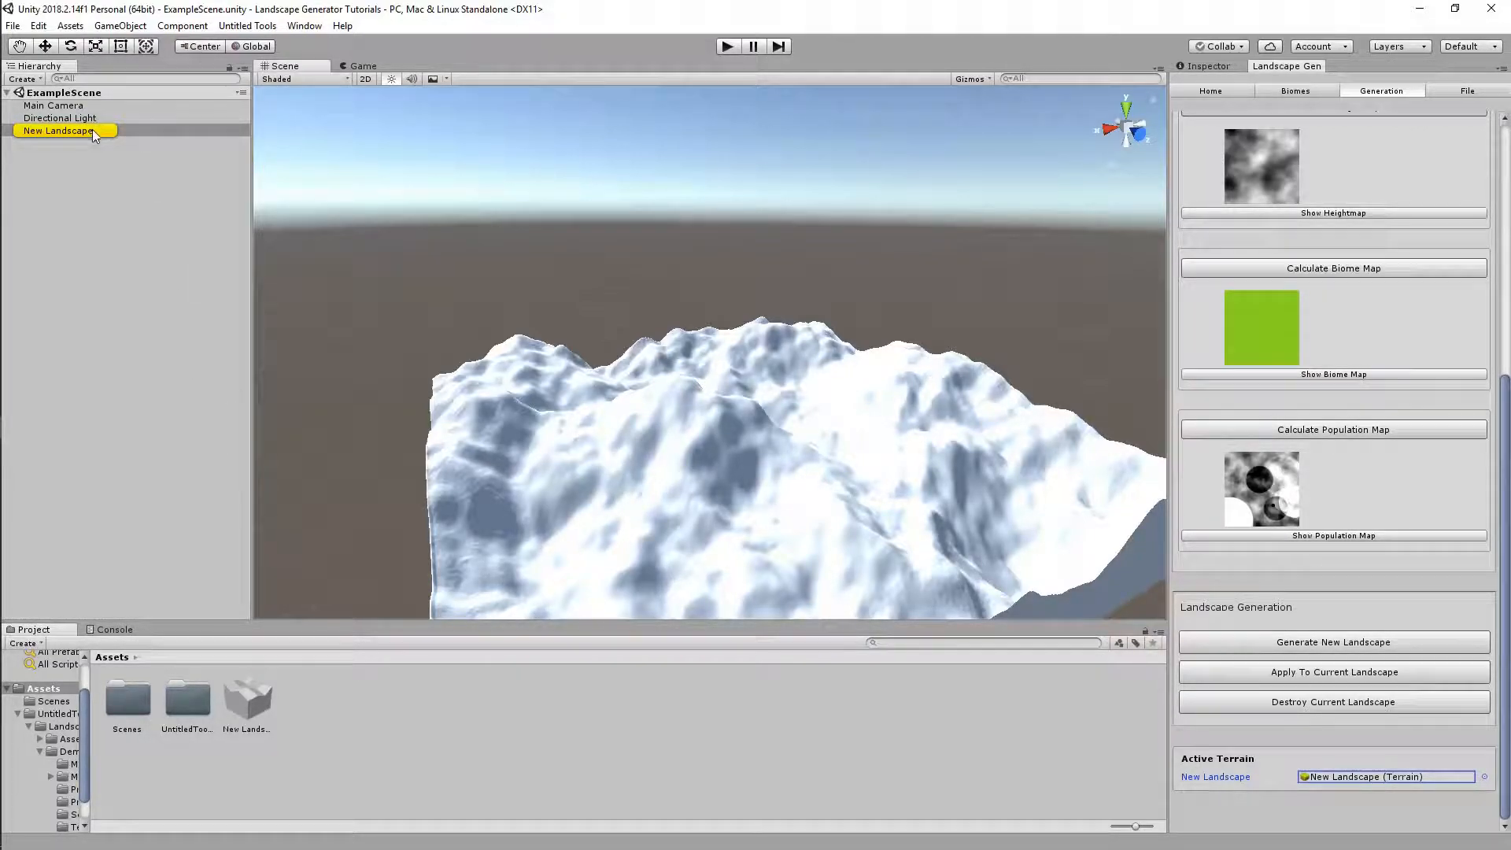
left_click(1327, 779)
left_click(1485, 780)
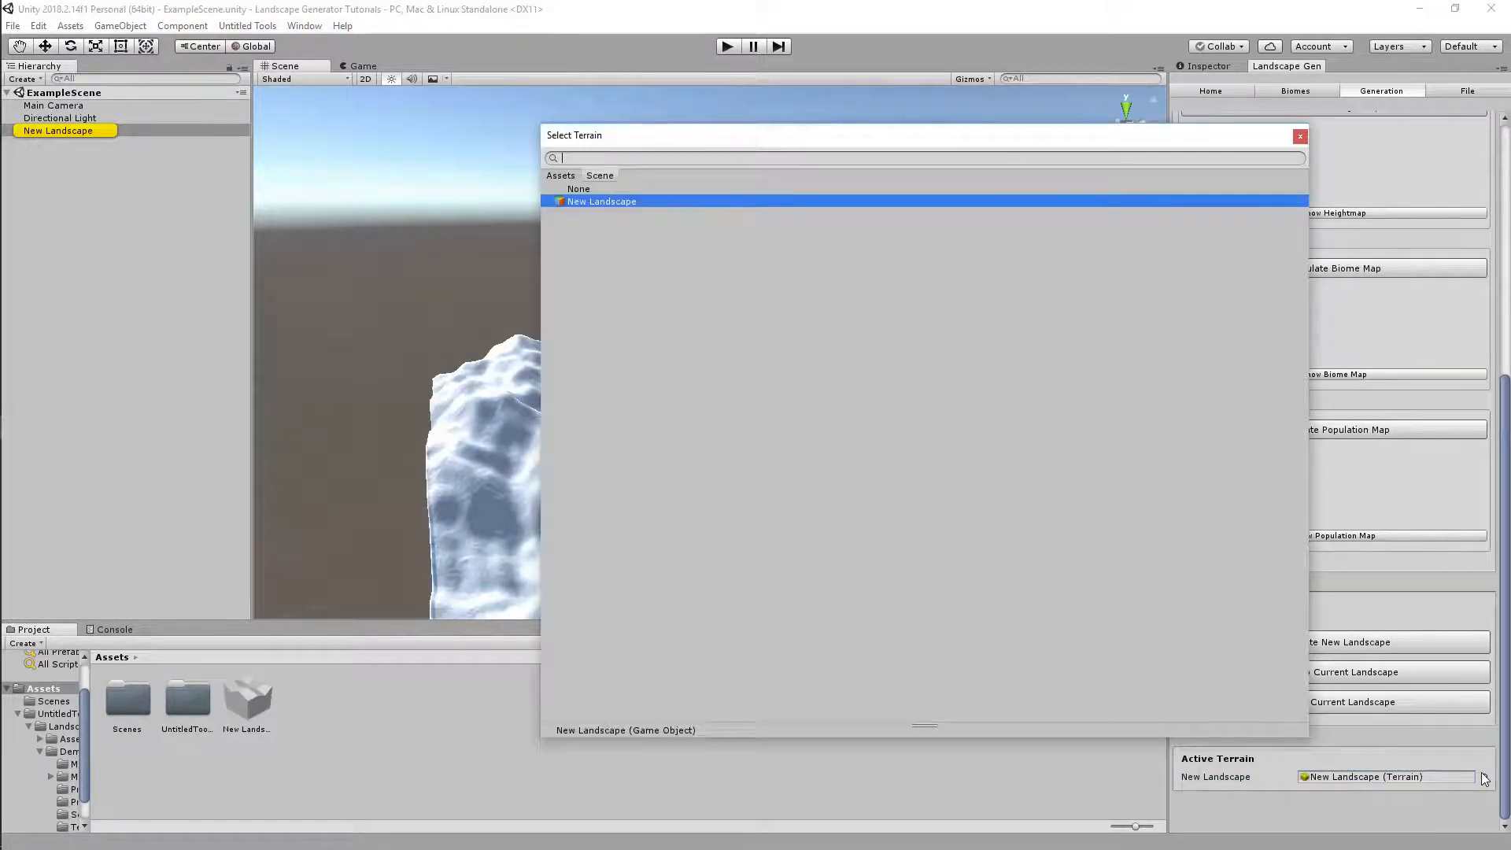
double_click(592, 195)
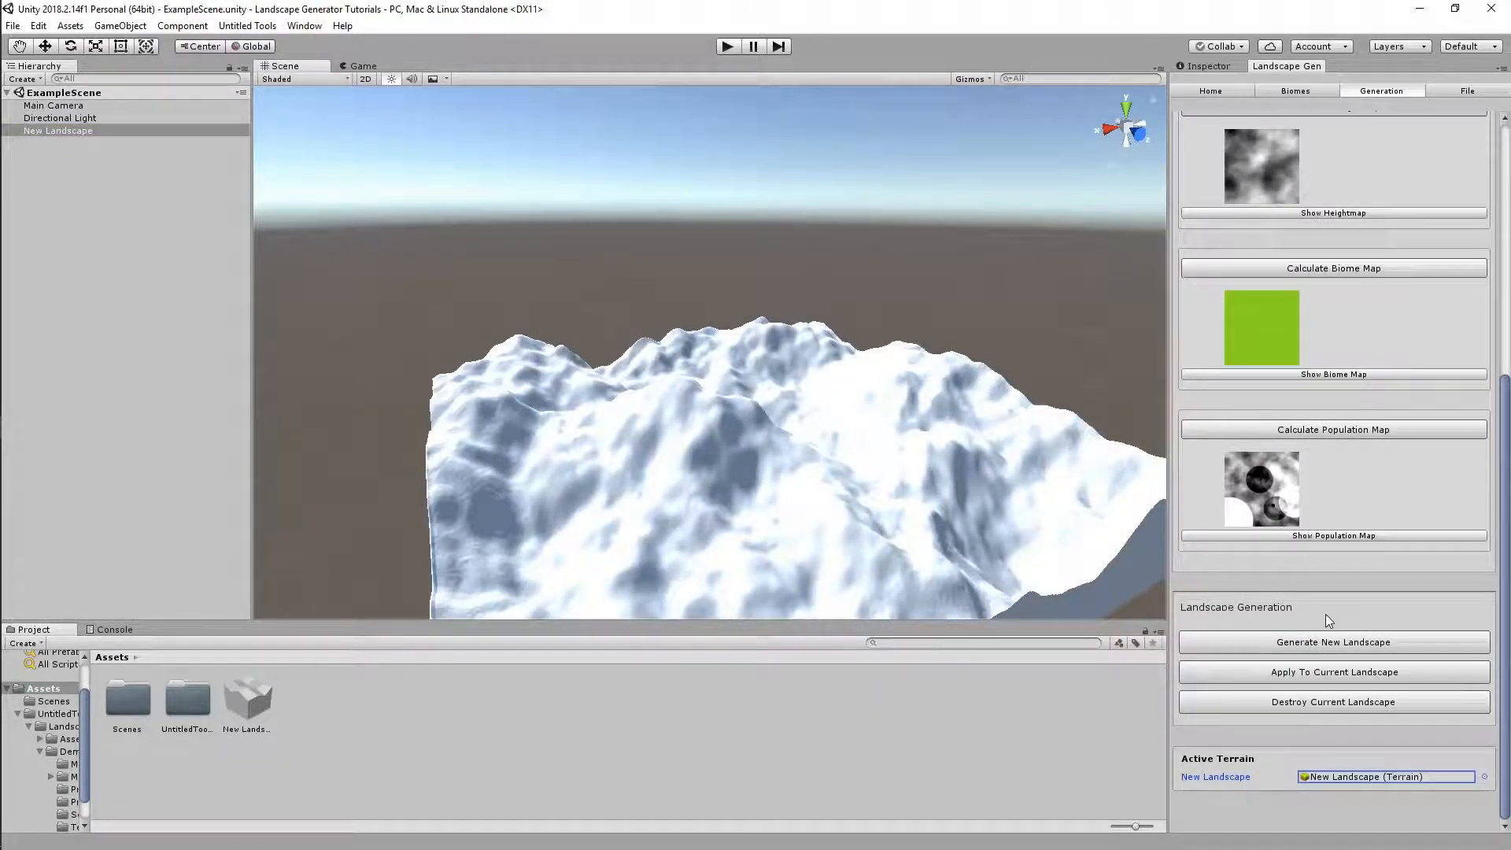
left_click(1208, 92)
Set Biome Application Flags to apply textures only
left_click(1247, 252)
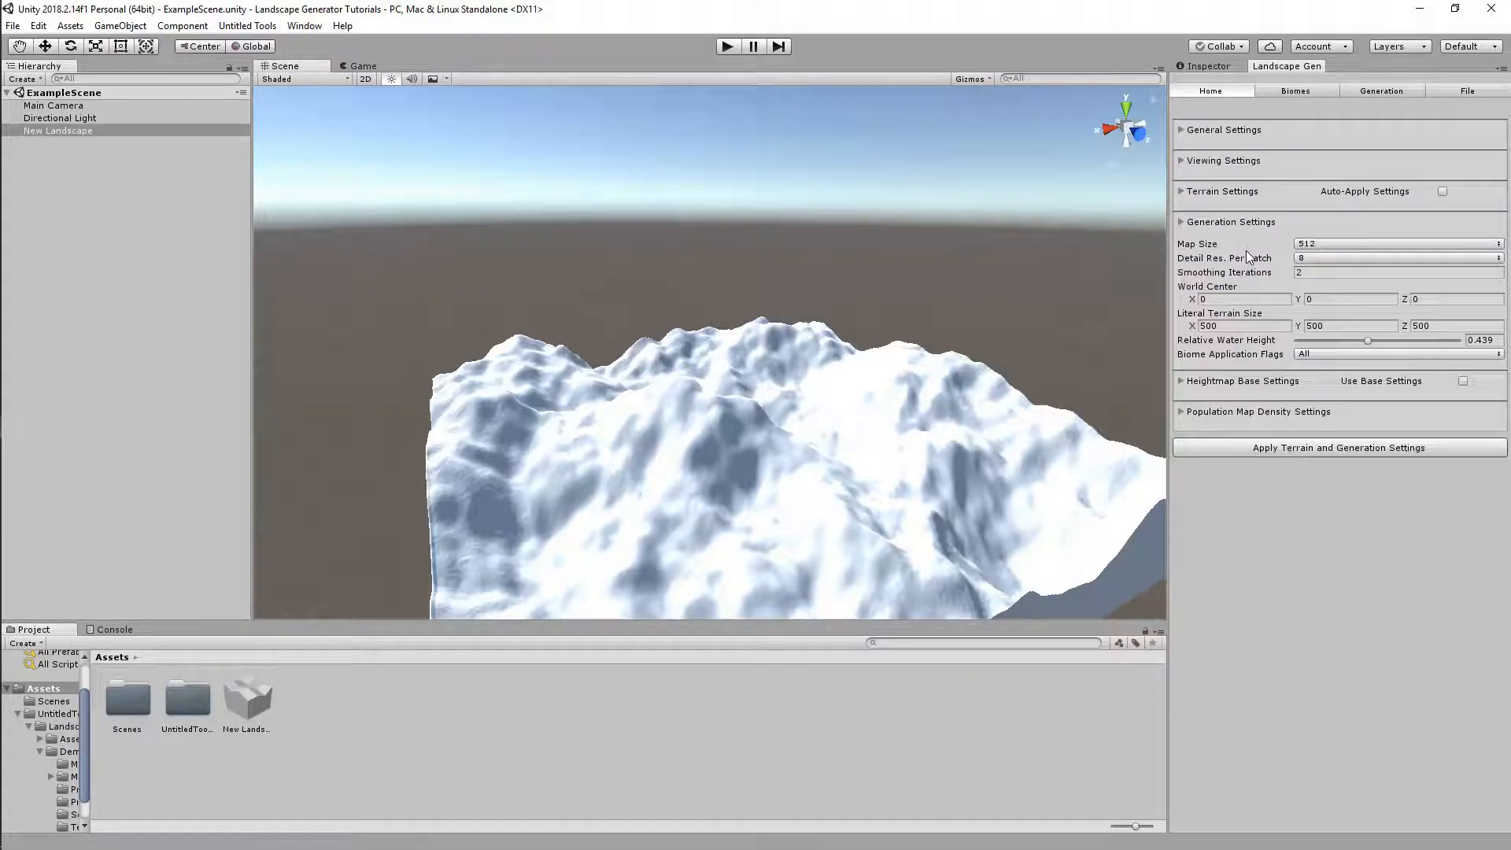
left_click(1226, 191)
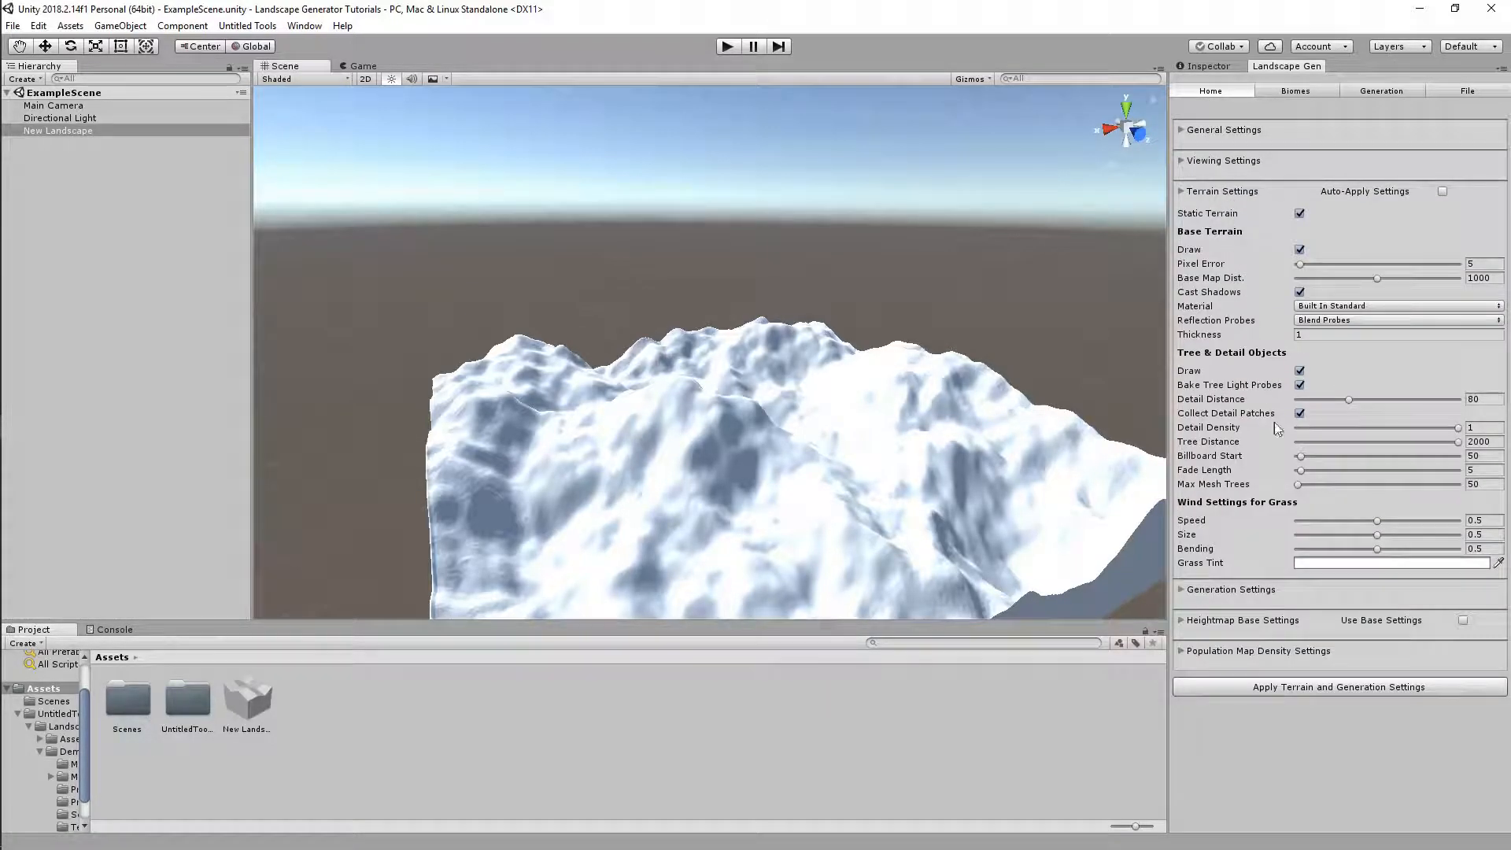
left_click(1275, 589)
left_click(1325, 354)
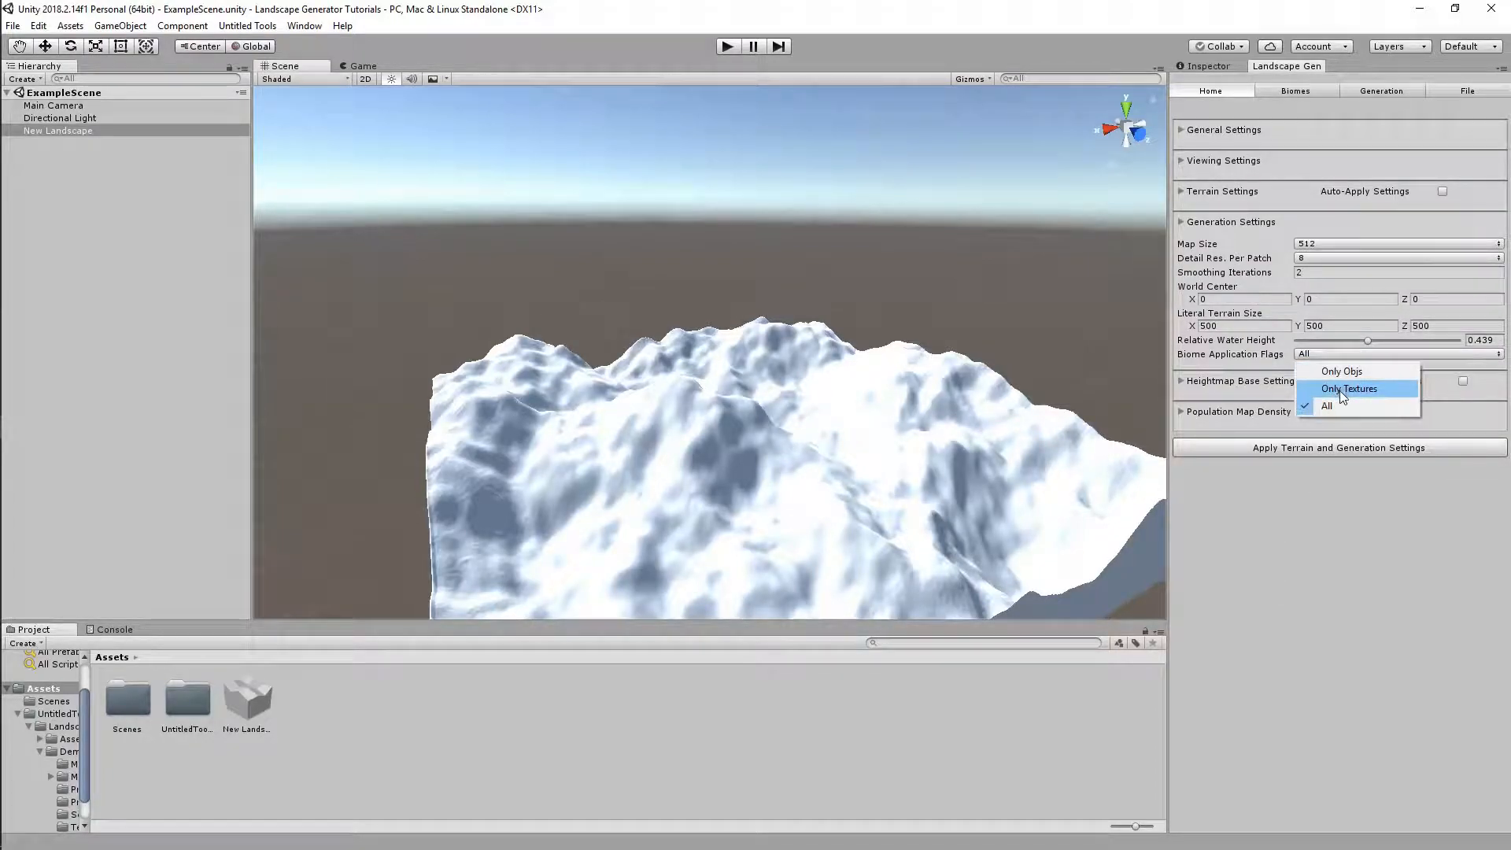
left_click(1347, 389)
Apply to the current landscape, texturing the hills green and brown
left_click(1371, 91)
scroll(1372, 587, "down", 5)
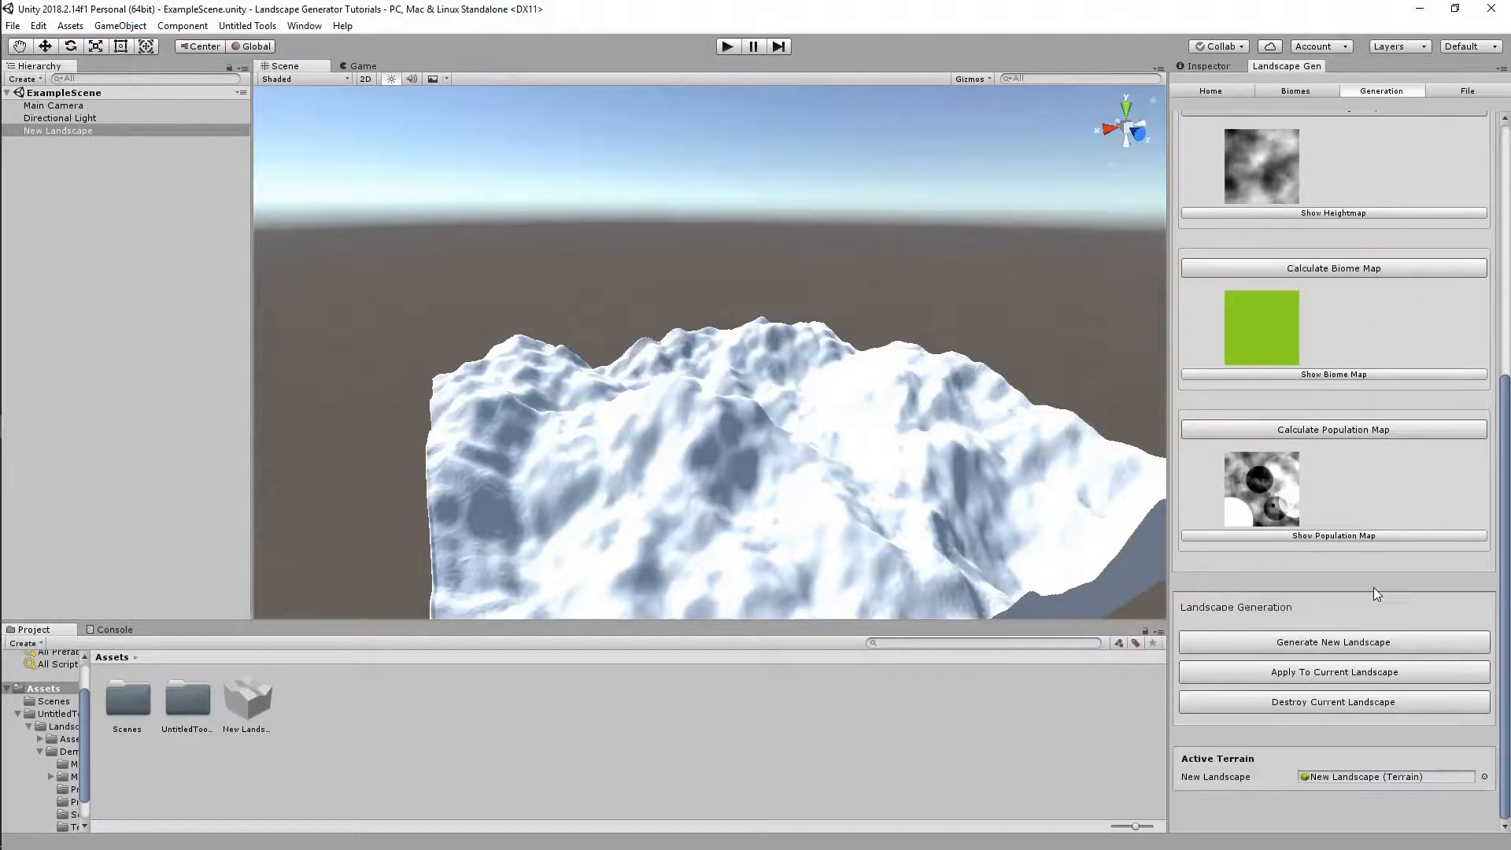
scroll(1308, 601, "up", 4)
scroll(1308, 602, "up", 3)
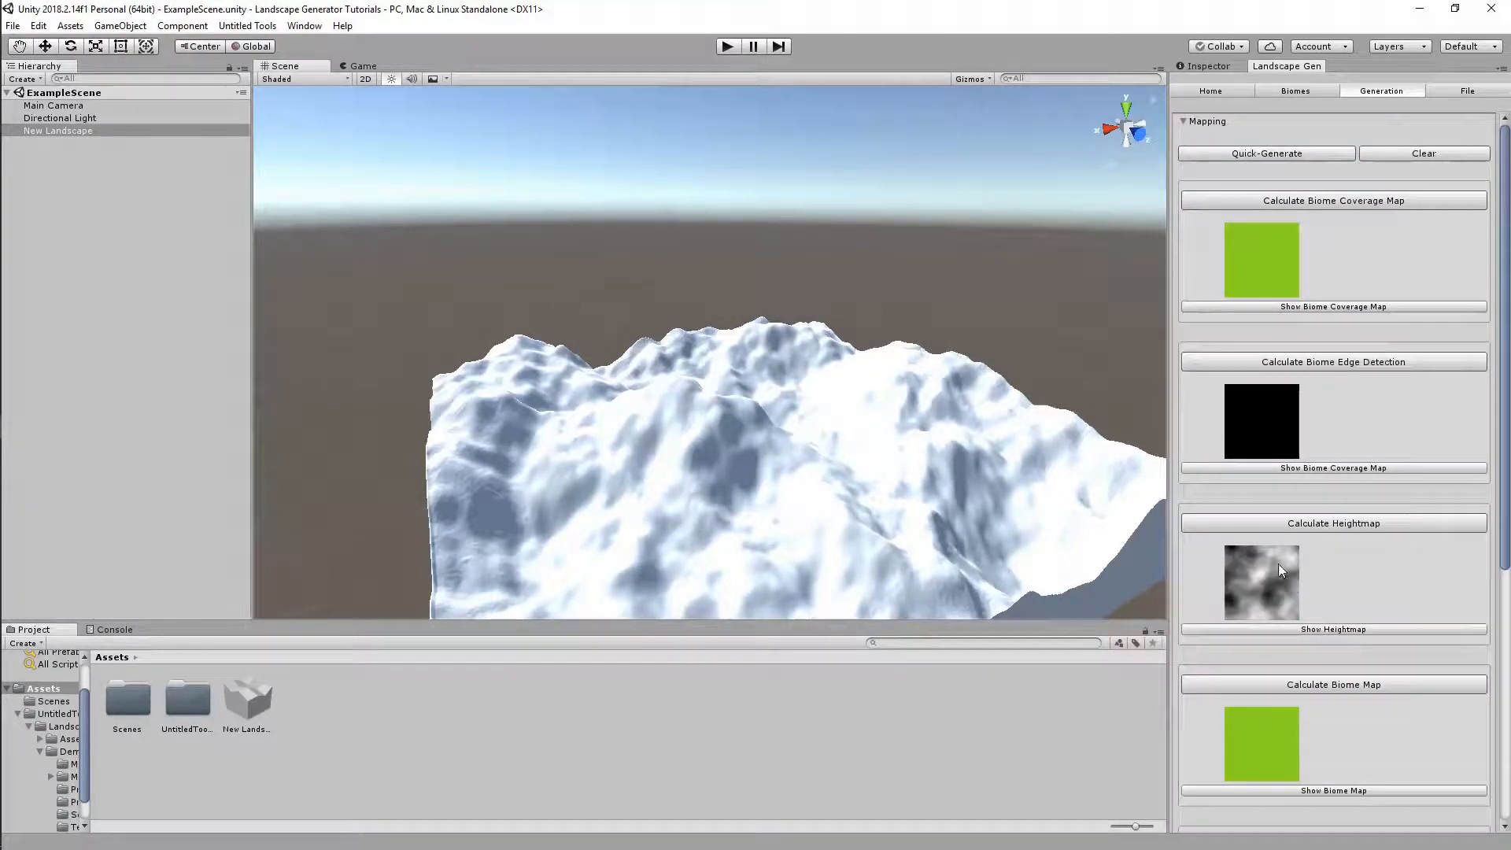
left_click(1183, 123)
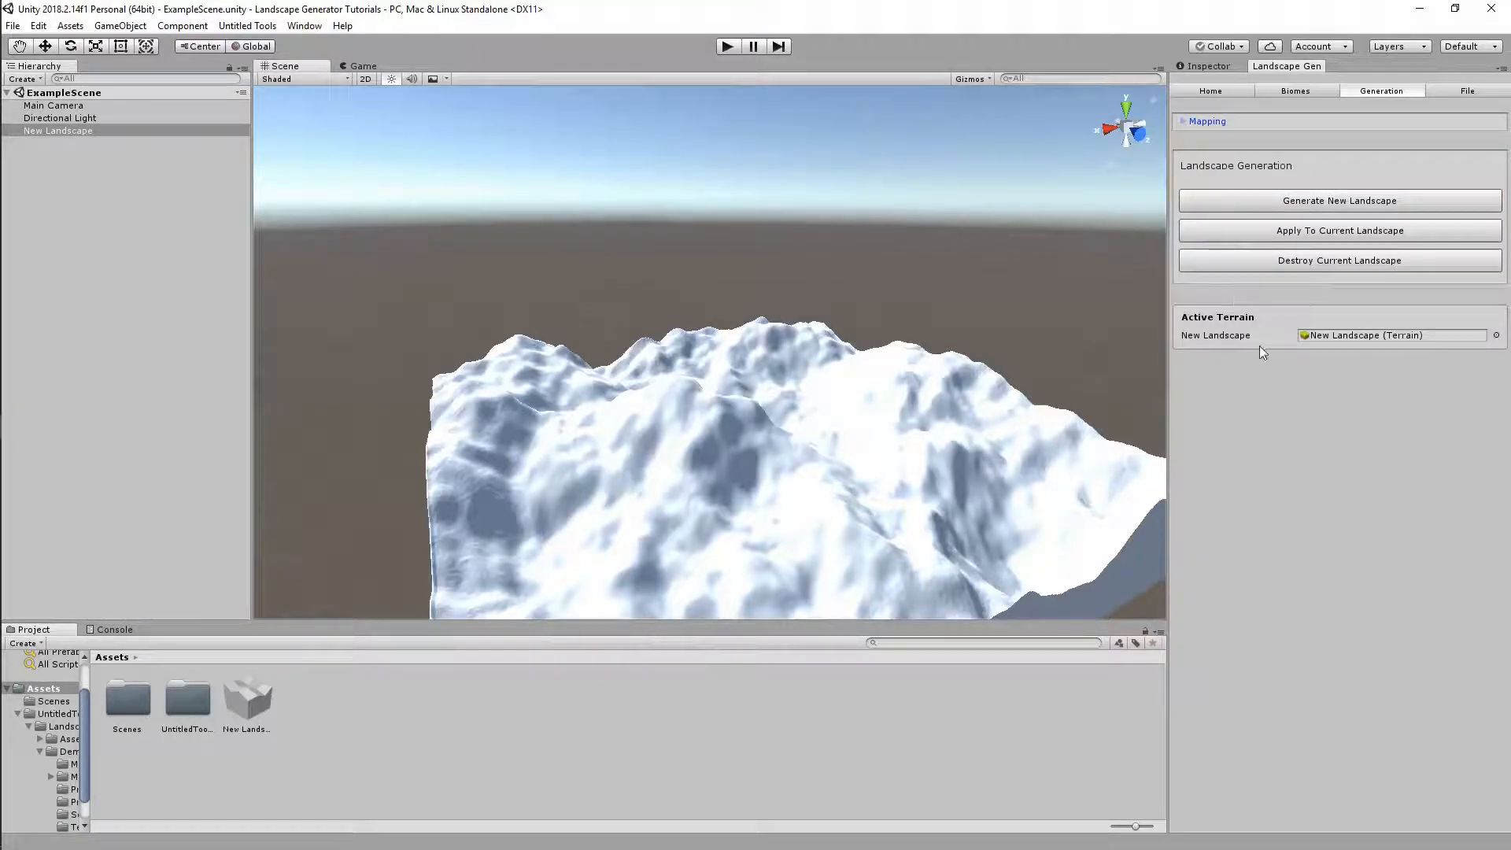
left_click(1302, 229)
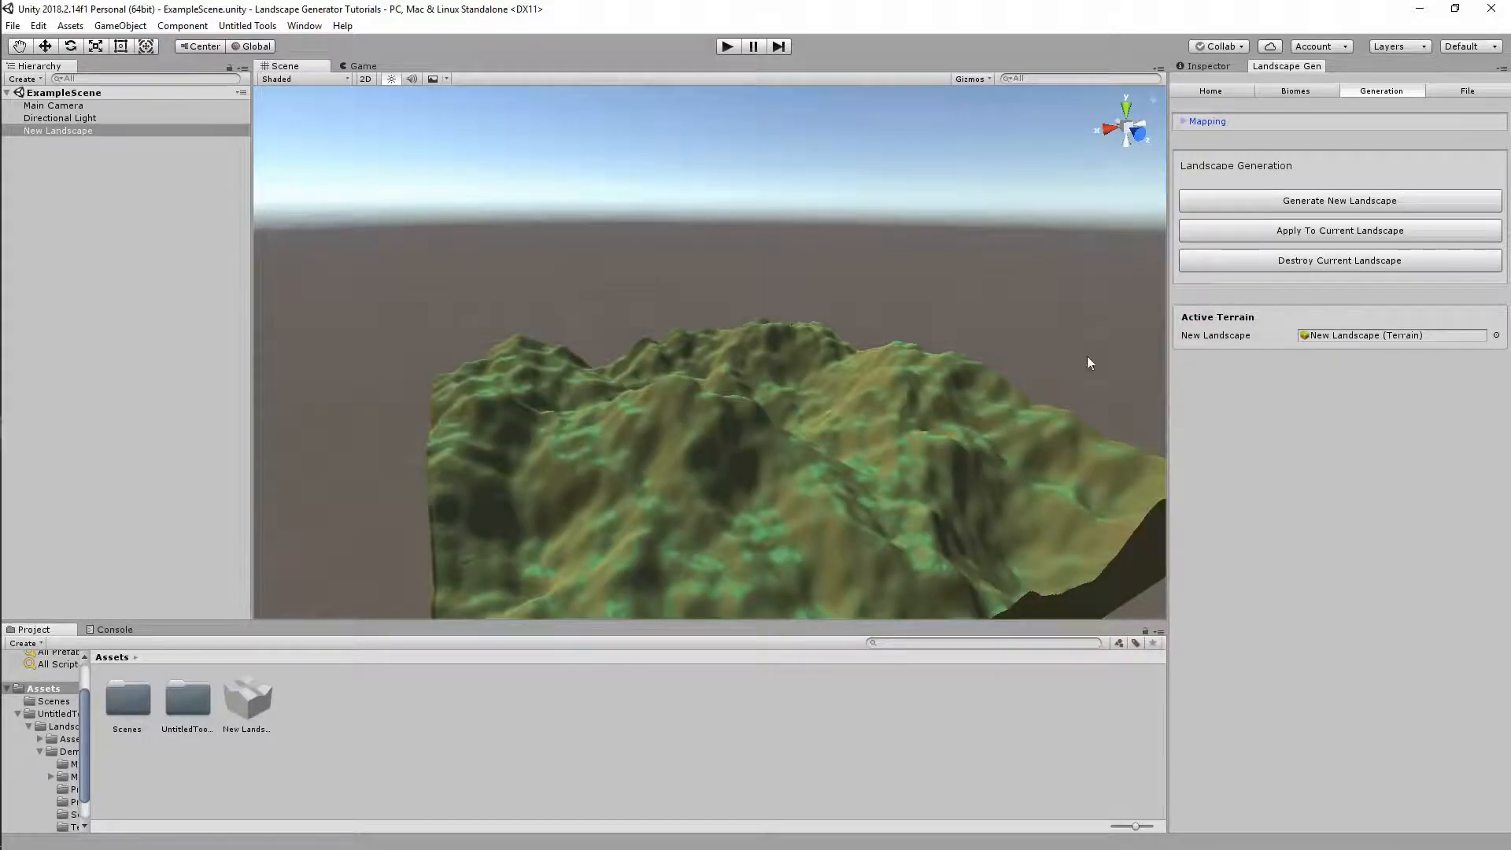
right_click_drag(977, 391, 954, 451)
Switch Biome Application Flags to Only Objs and apply, scattering trees over the terrain
left_click(1210, 90)
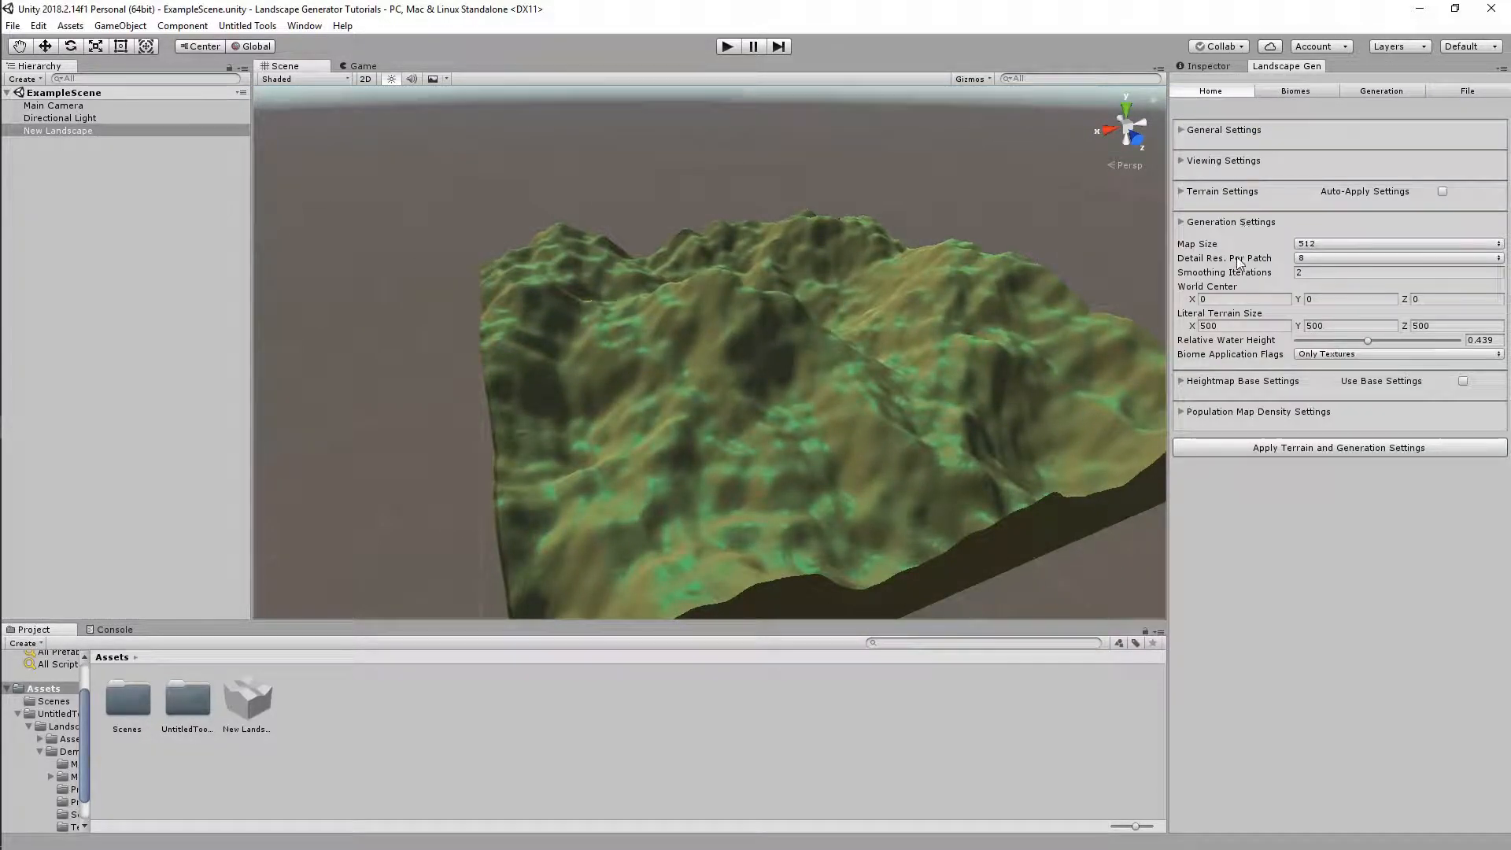
left_click(1318, 354)
left_click(1322, 371)
left_click(1363, 94)
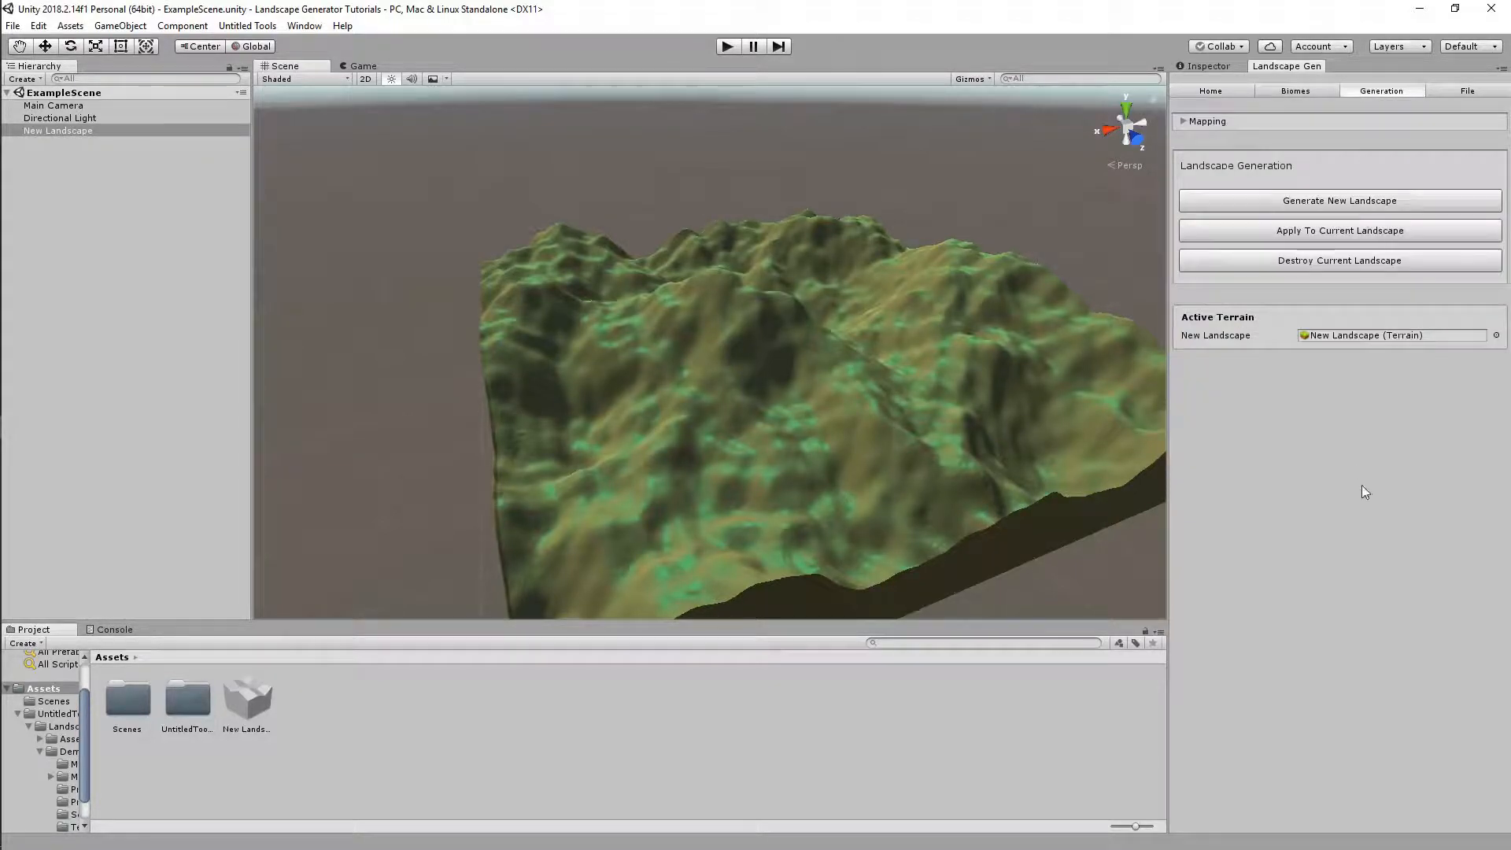
left_click(1276, 232)
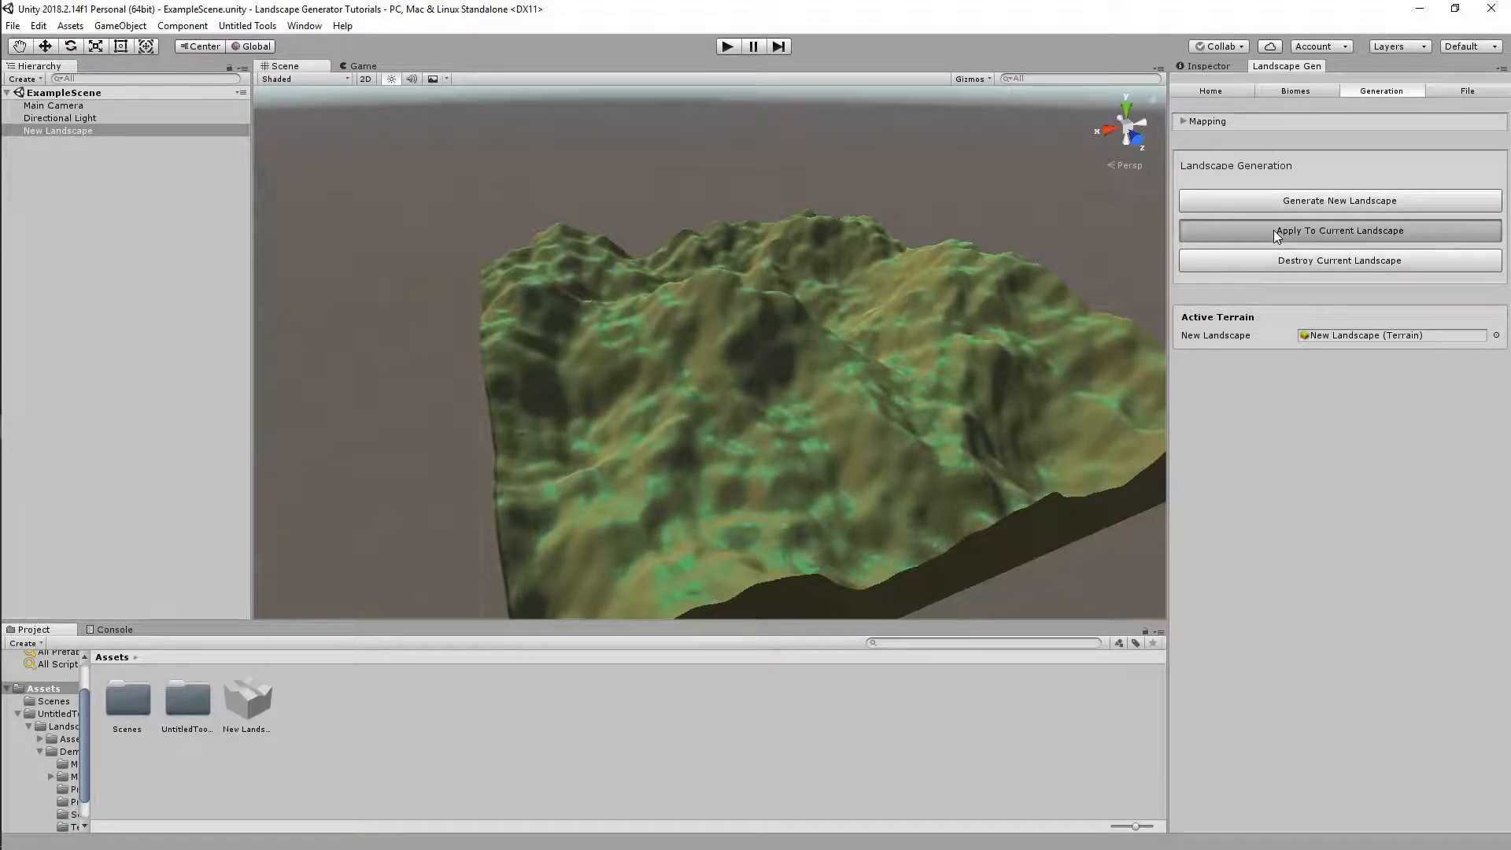
right_click_drag(832, 432, 838, 467)
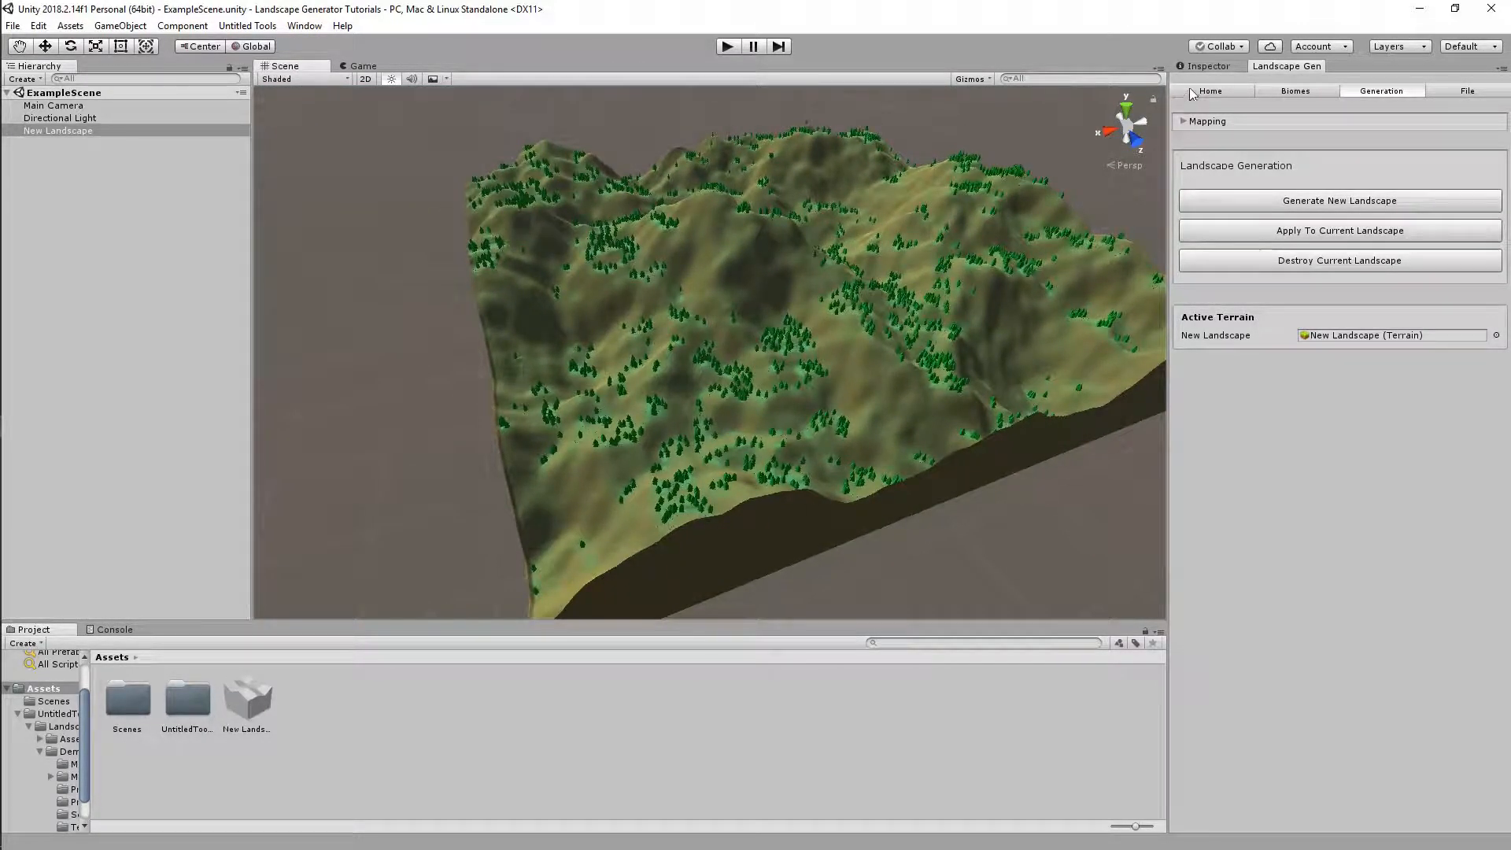
left_click(1193, 93)
left_click(1364, 92)
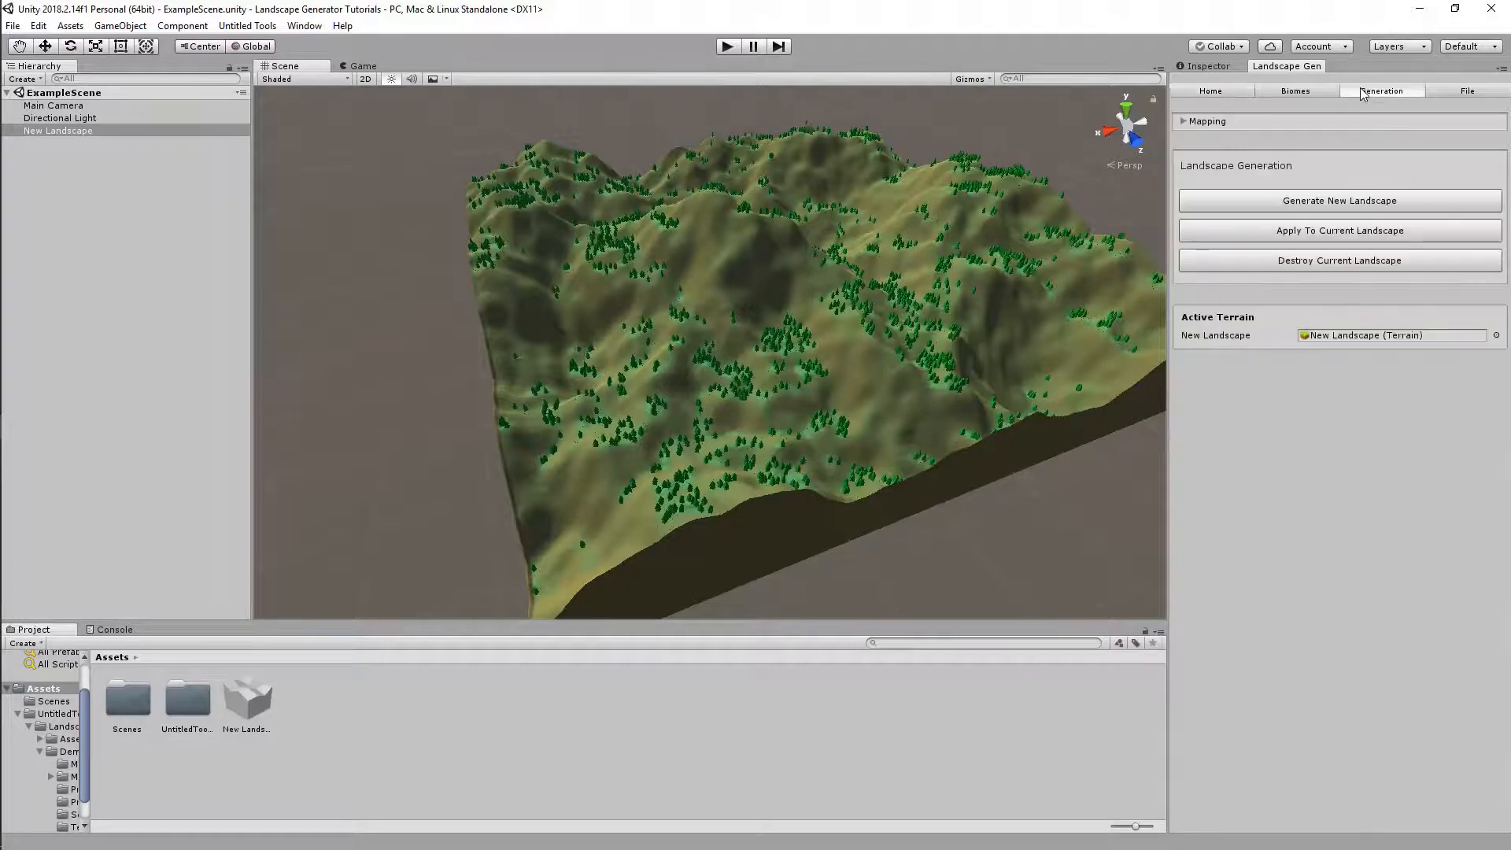
Destroy the current landscape, delete its asset, and generate a brand-new landscape
left_click(1316, 266)
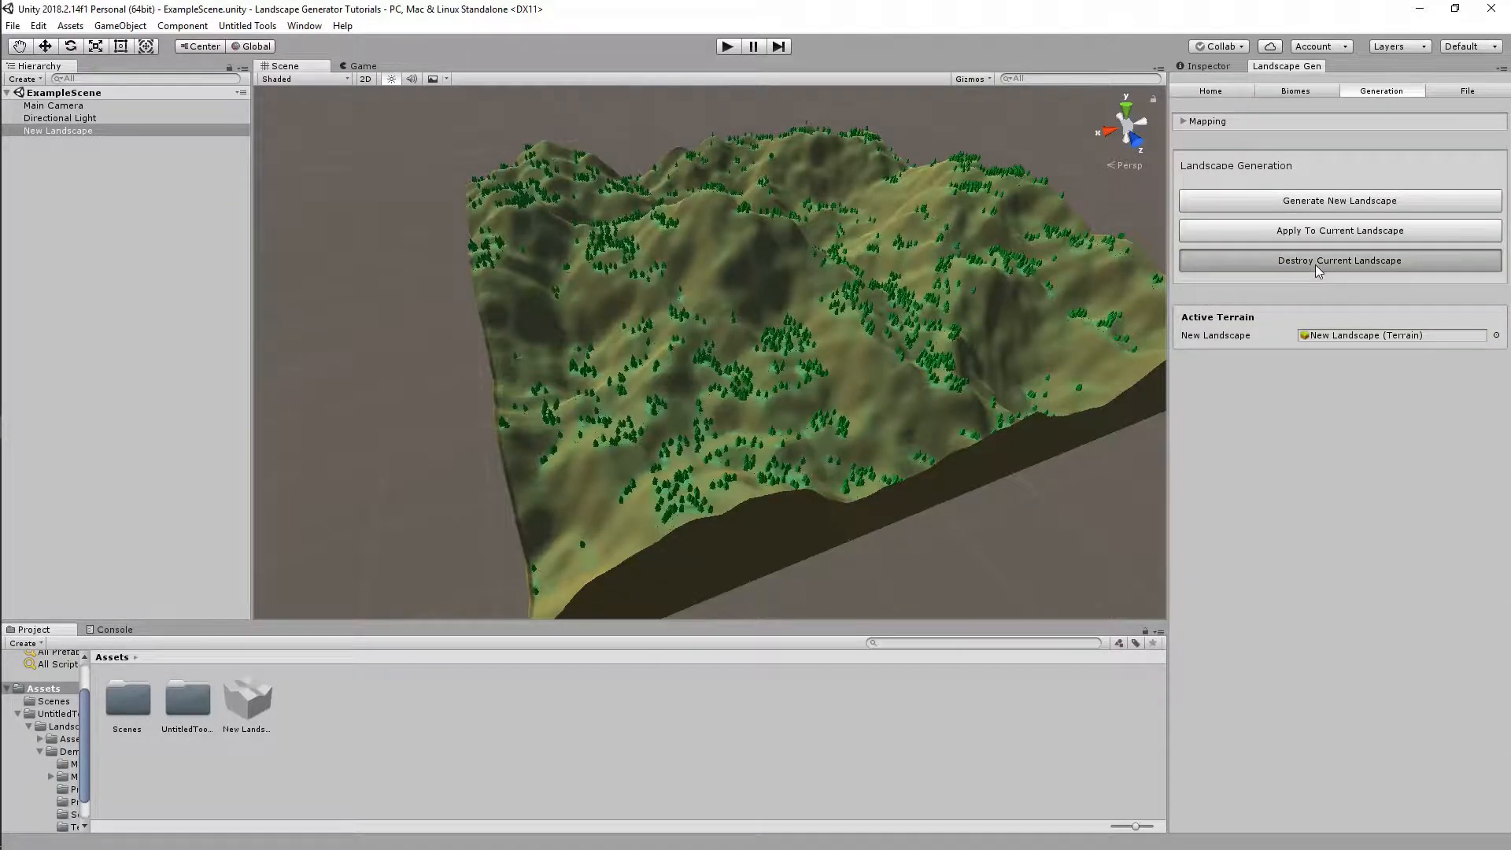
left_click(269, 716)
key("Delete")
key("Return")
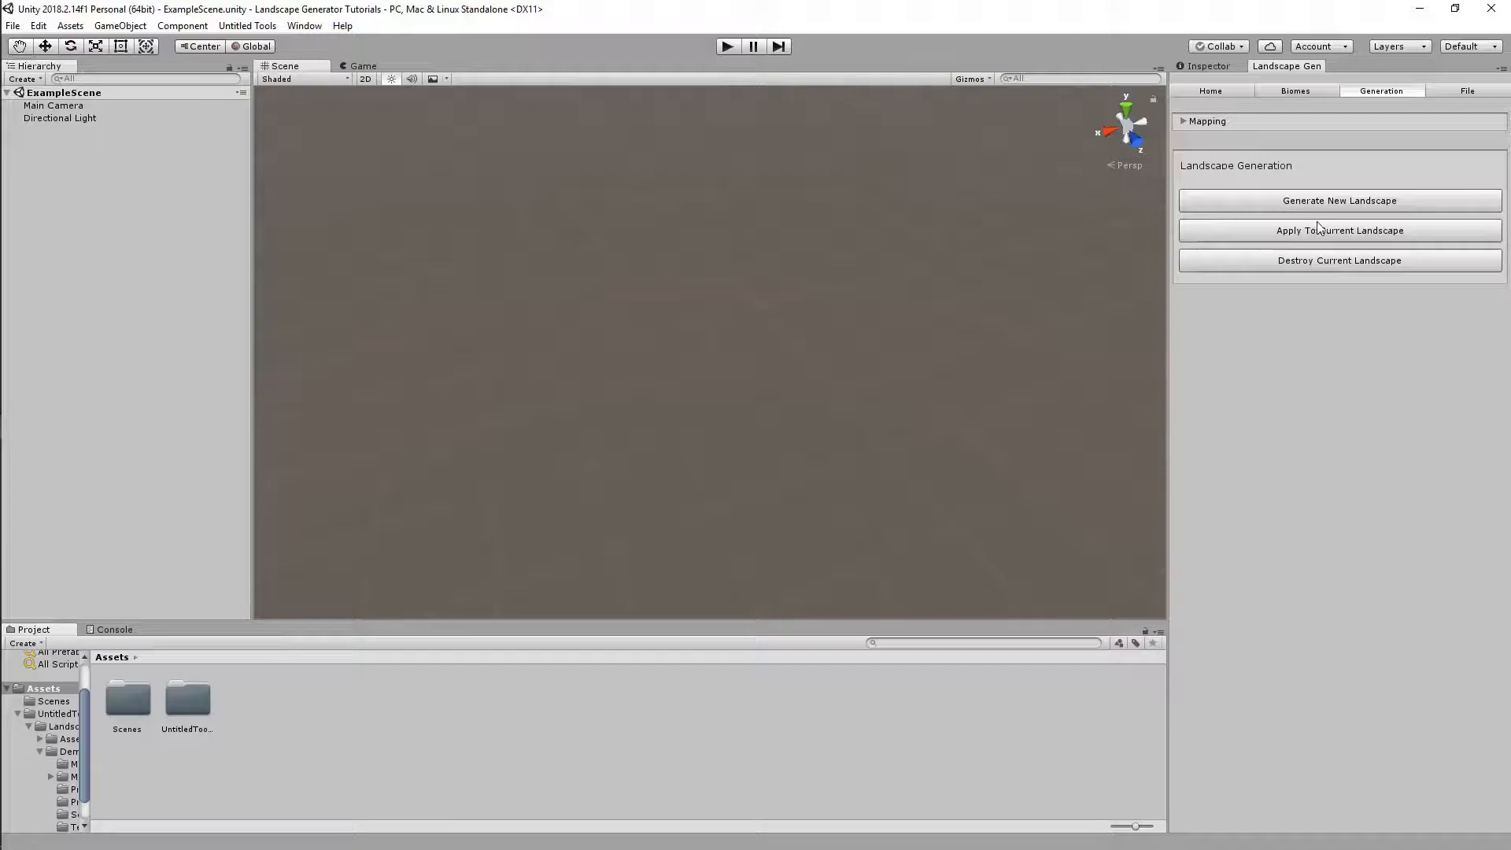
left_click(1337, 239)
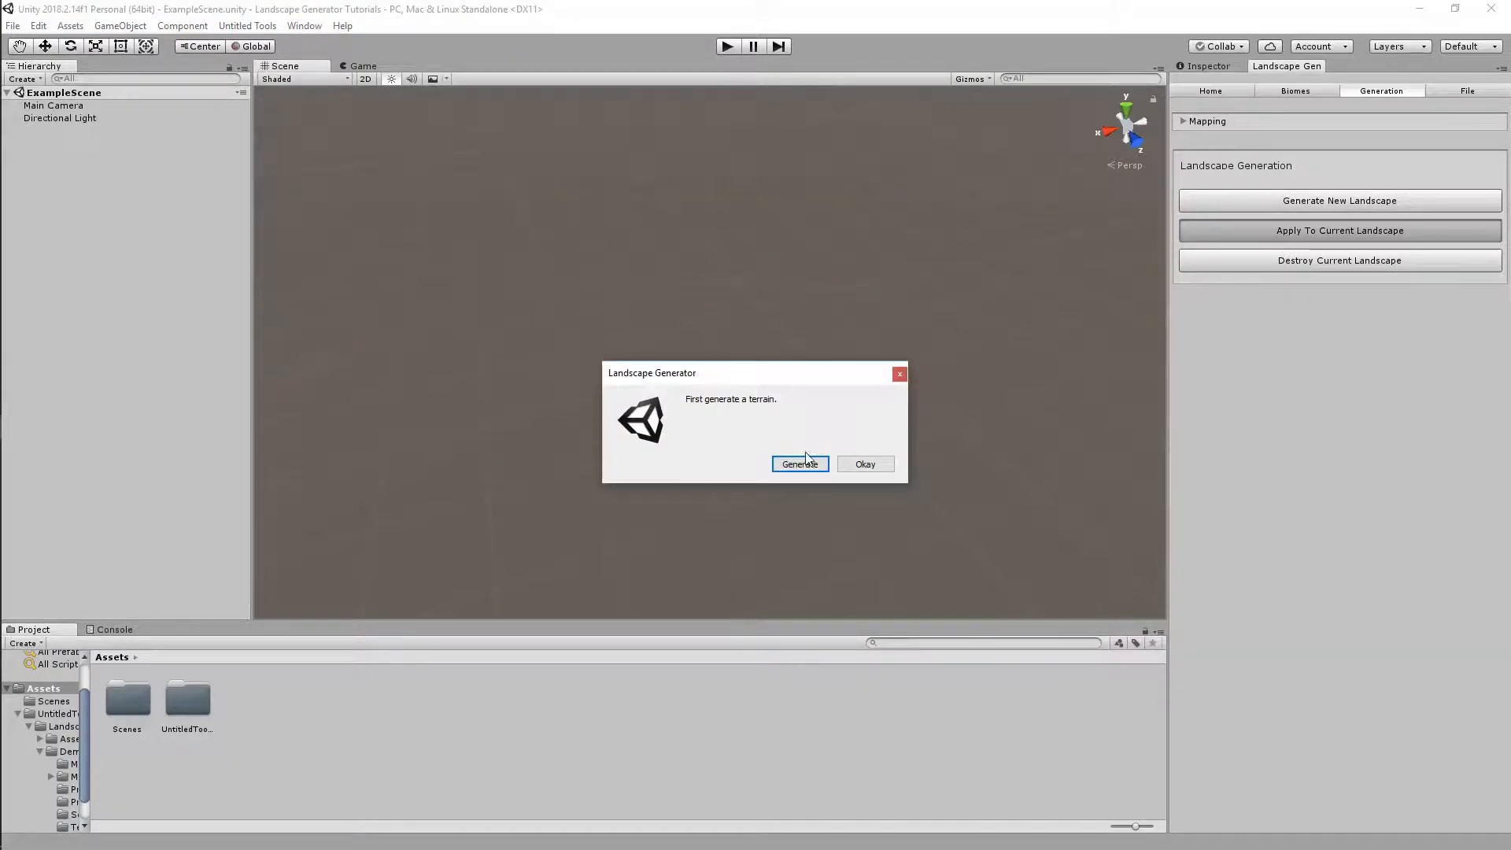
left_click(790, 466)
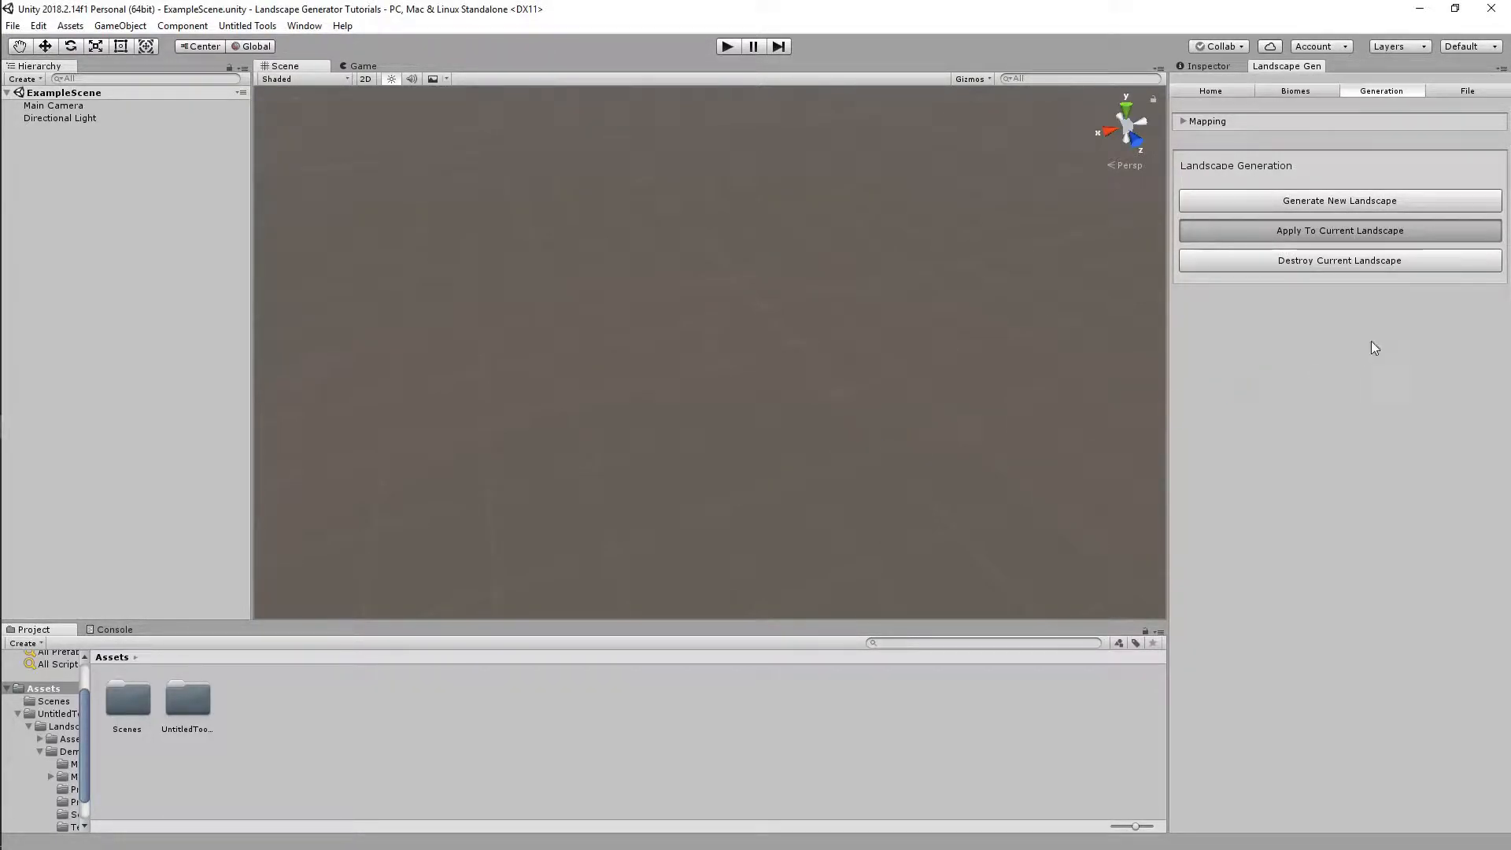
left_click(1339, 210)
Set Biome Application Flags to All and apply textures and trees to the new landscape
left_click(1232, 94)
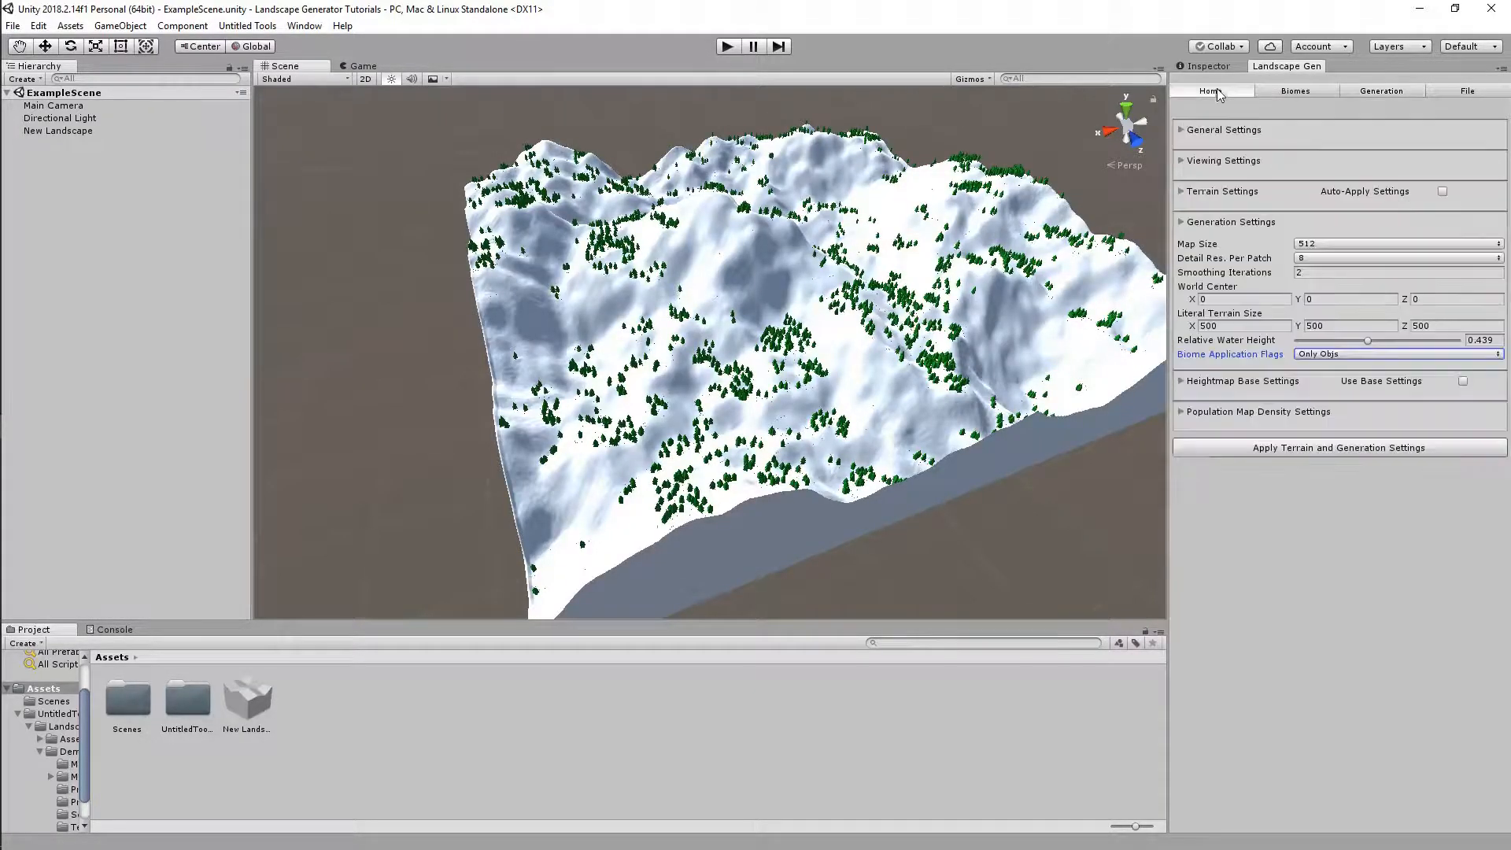
left_click(1293, 357)
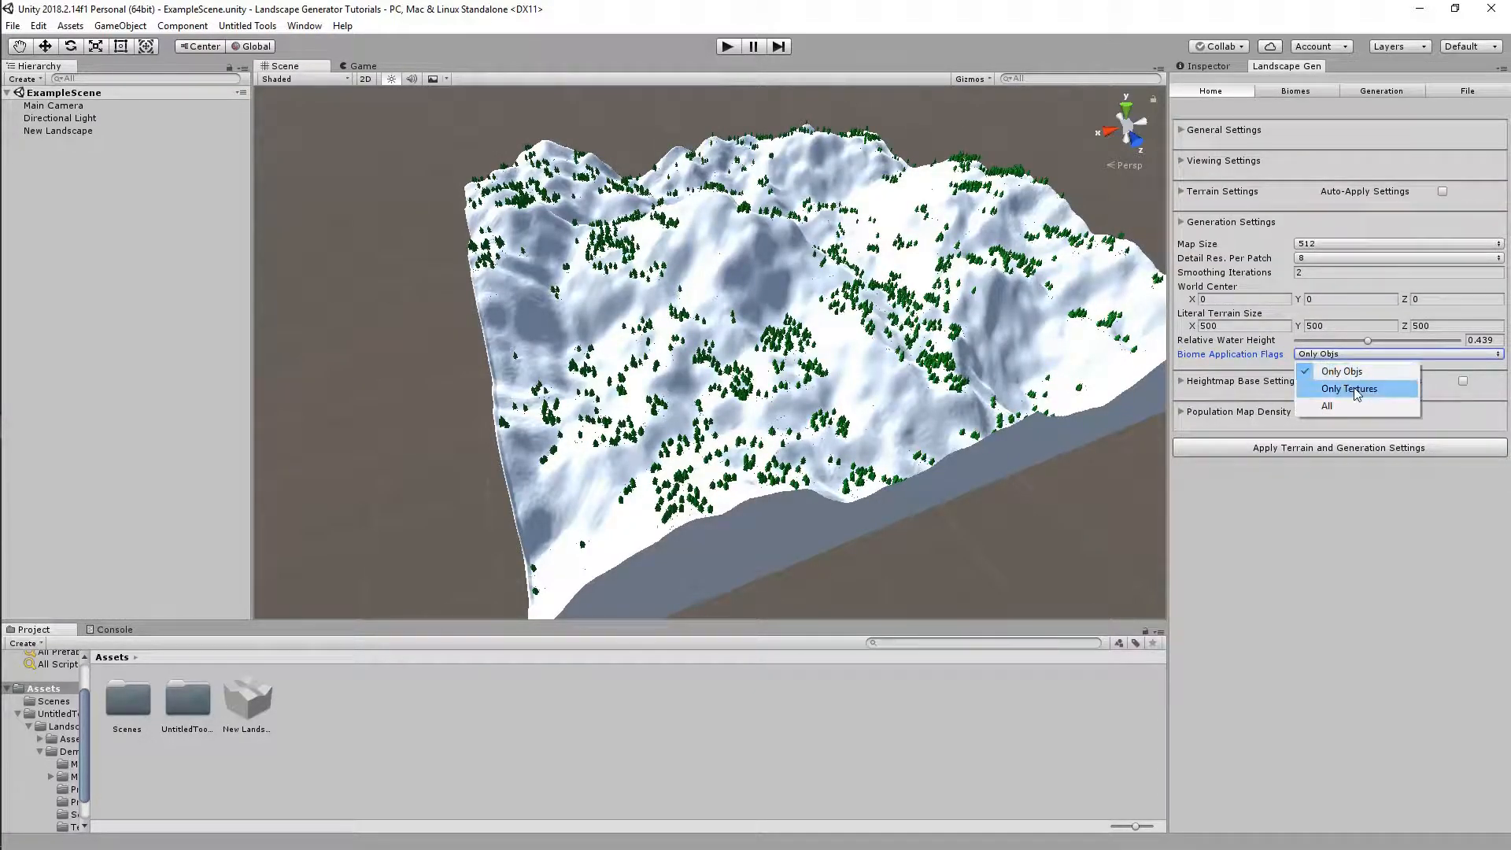
left_click(1327, 407)
left_click(1381, 91)
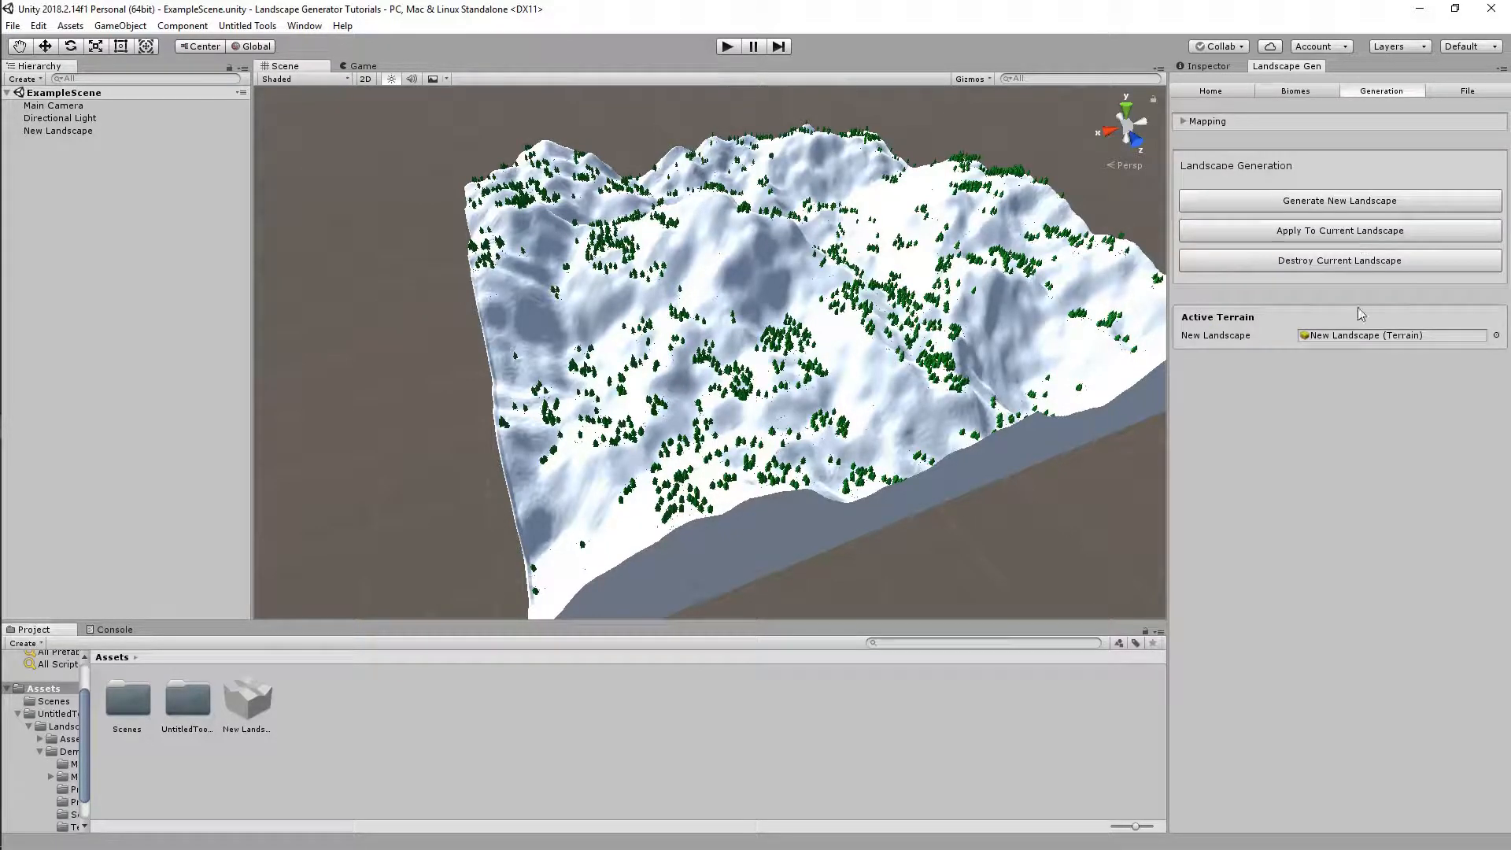
left_click(1324, 236)
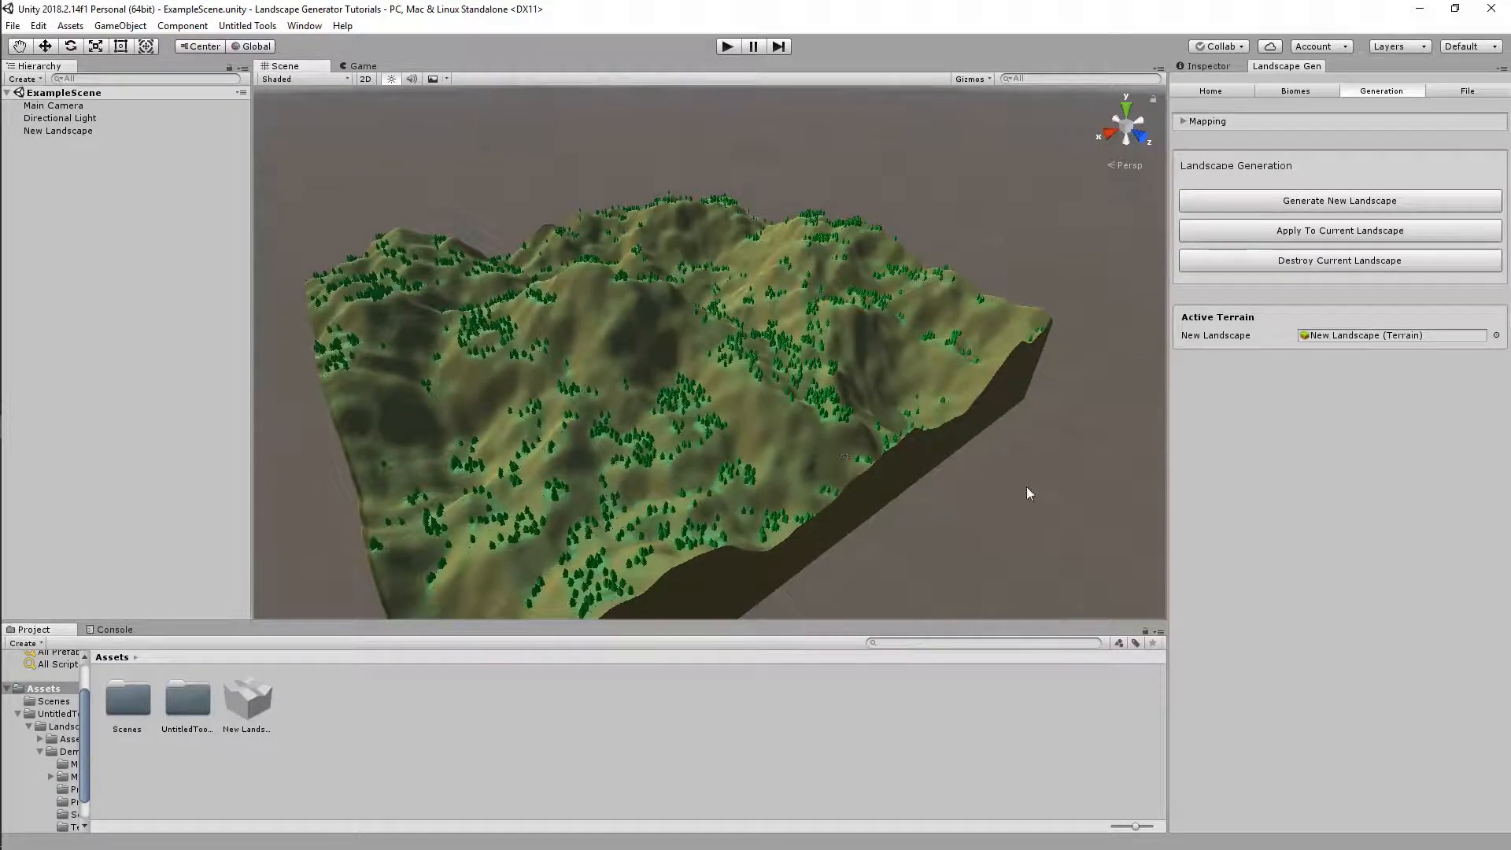
right_click_drag(1028, 486, 924, 503)
right_click_drag(799, 468, 769, 499)
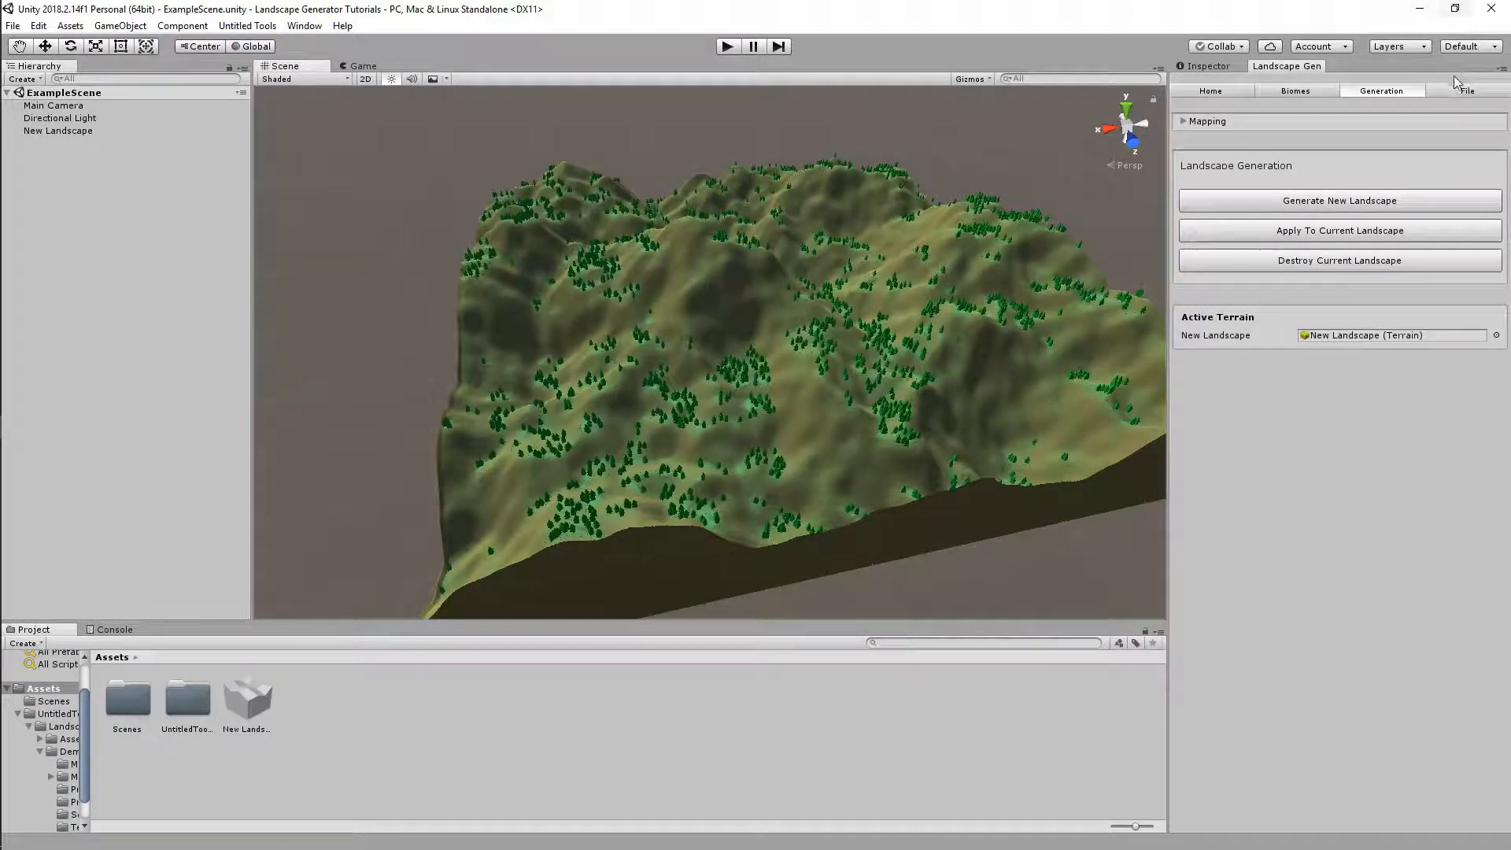
right_click_drag(989, 294, 259, 309)
mouse_move(28, 501)
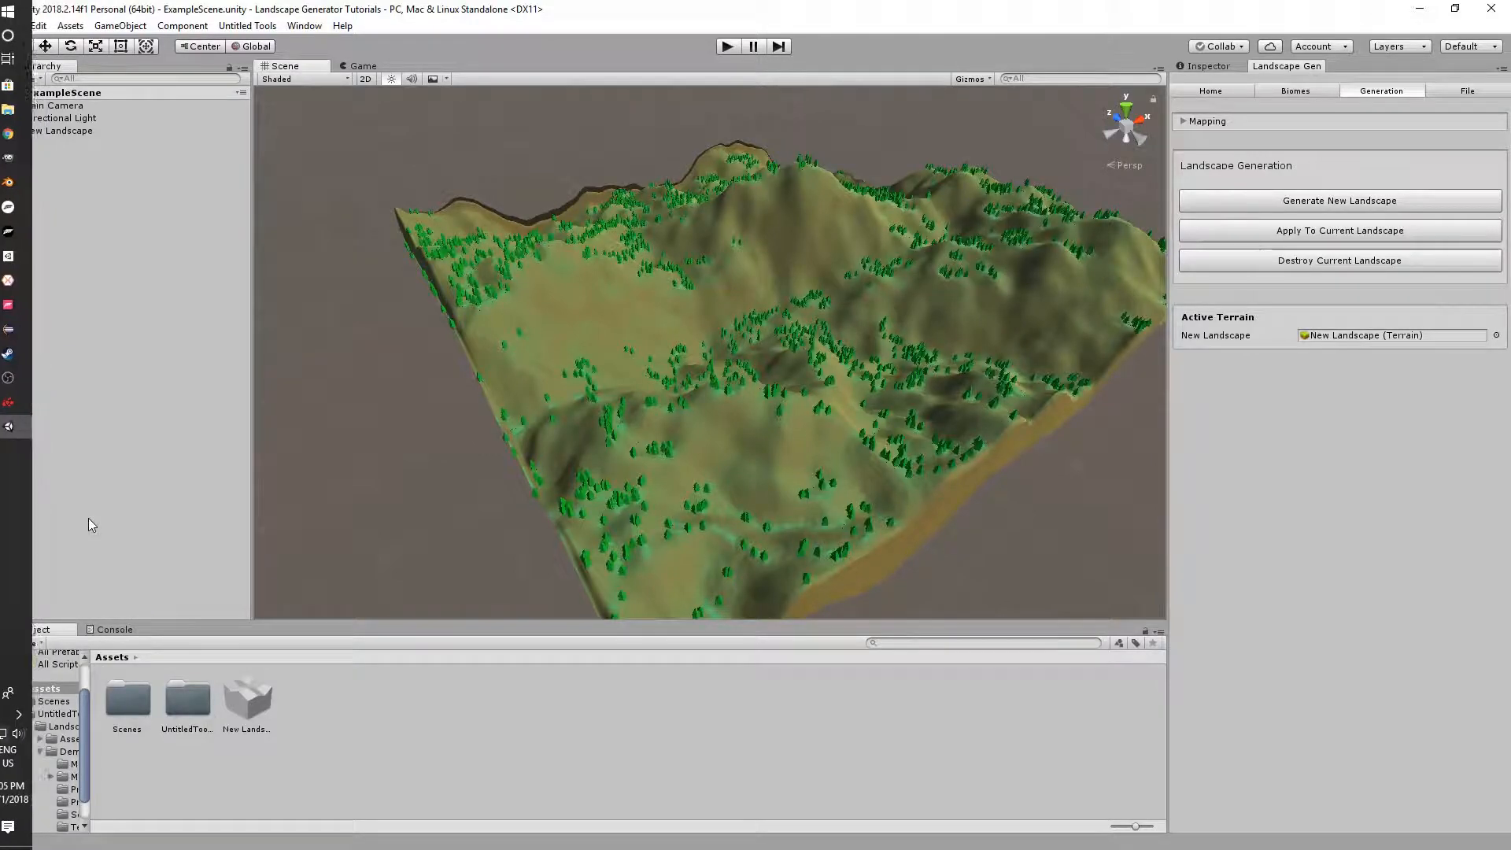
right_click_drag(516, 385, 976, 391)
key("s")
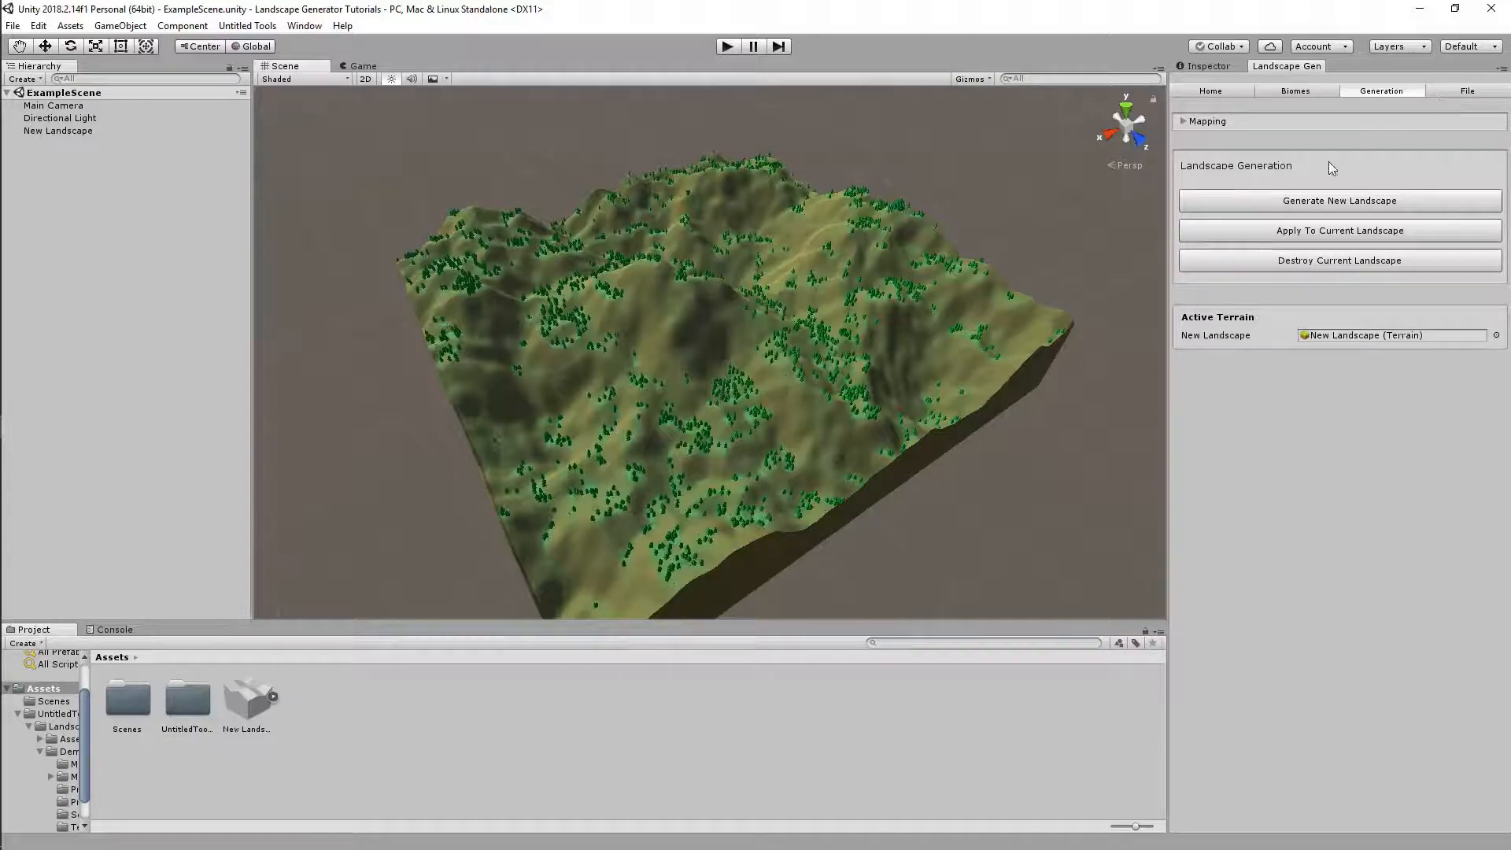
left_click(1460, 93)
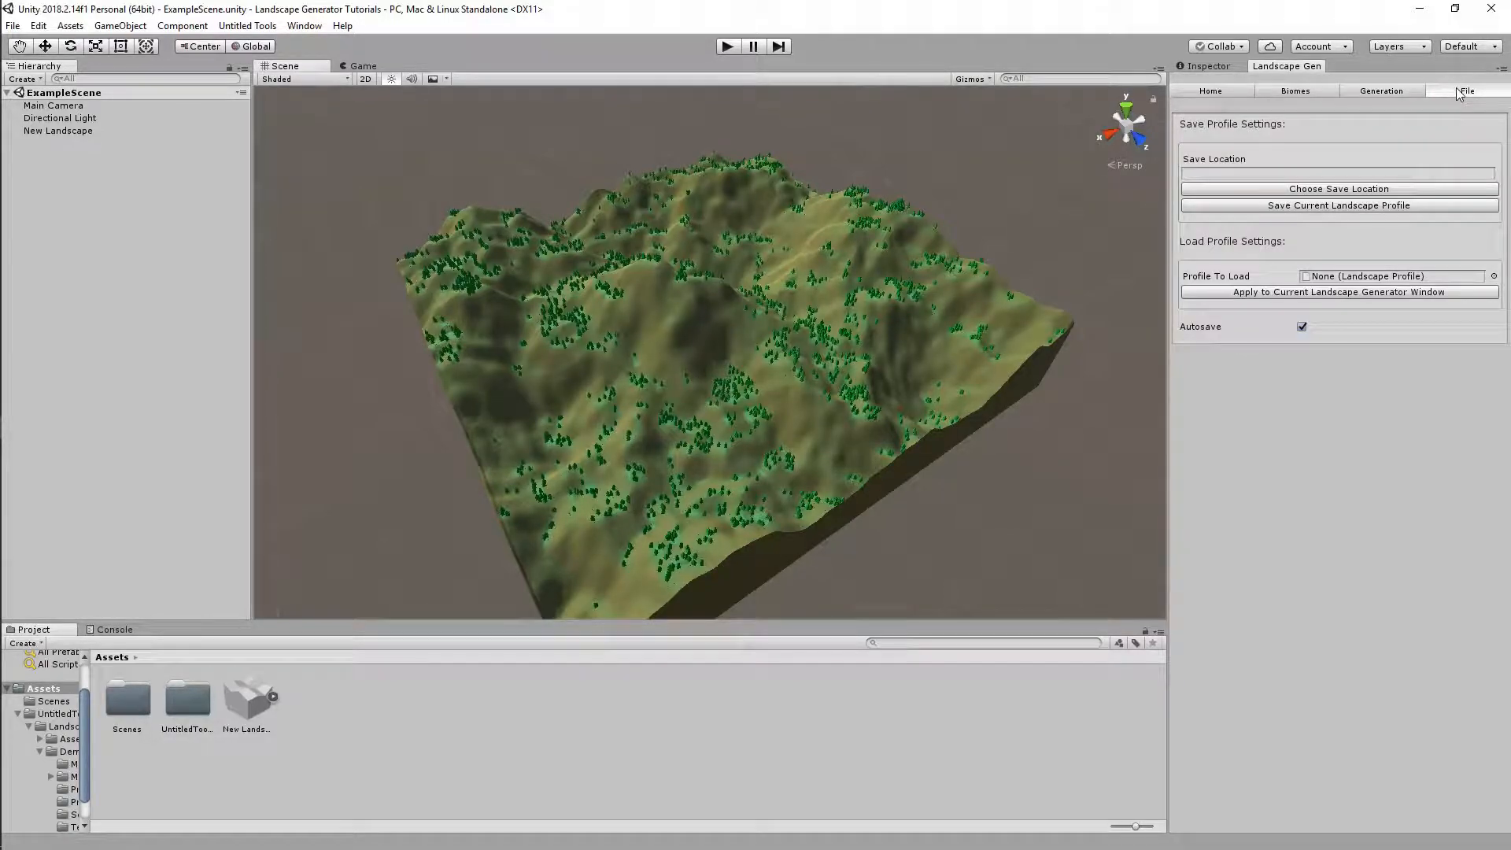
left_click(1233, 192)
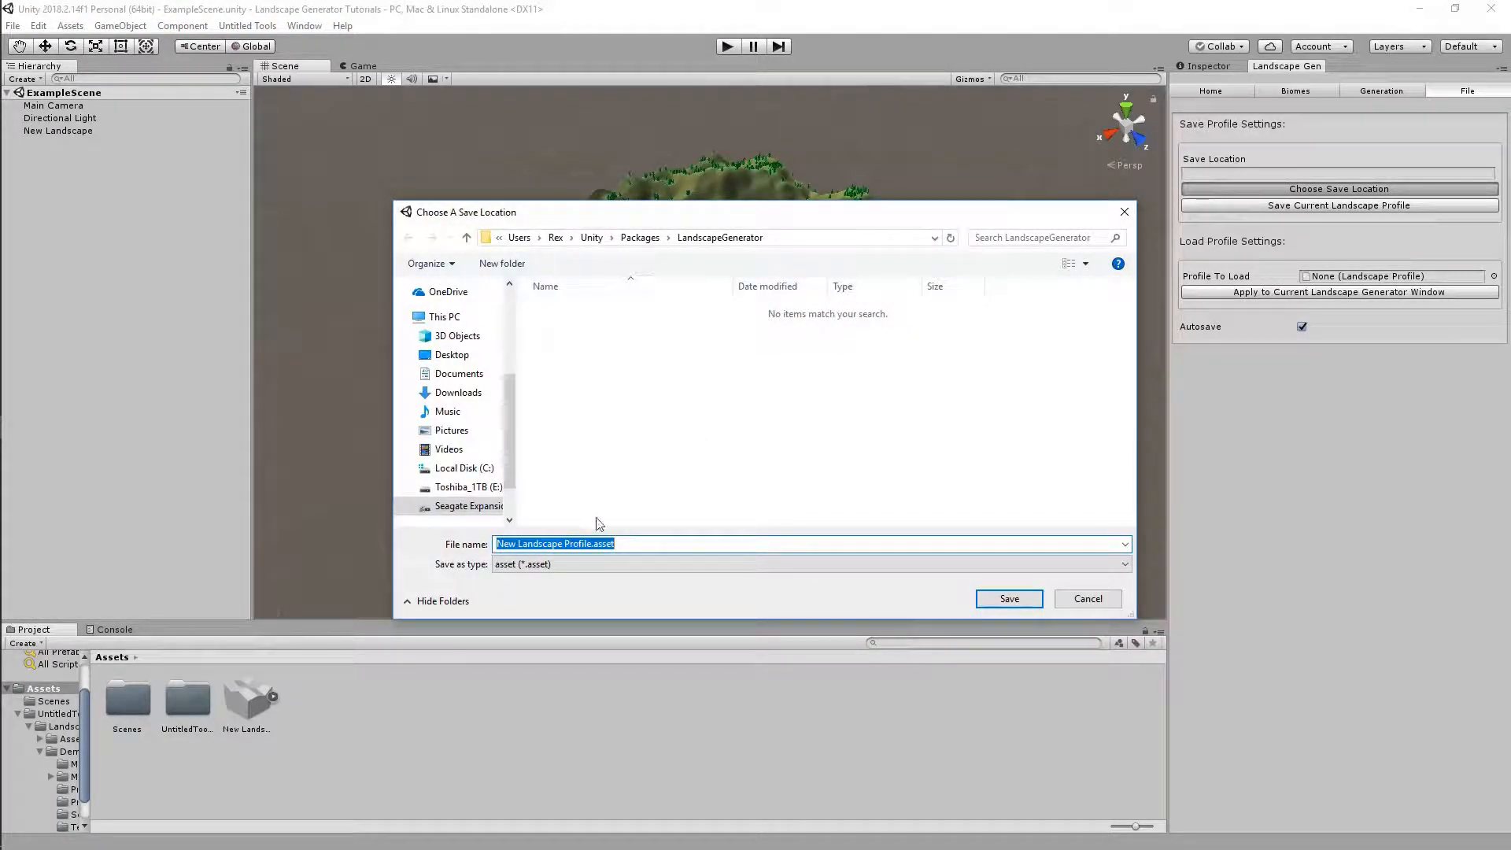
left_click(563, 543)
left_click_drag(628, 543, 503, 543)
Browse on drive F: to the Landscape Generator Tutorials project's Assets folder
left_click(477, 508)
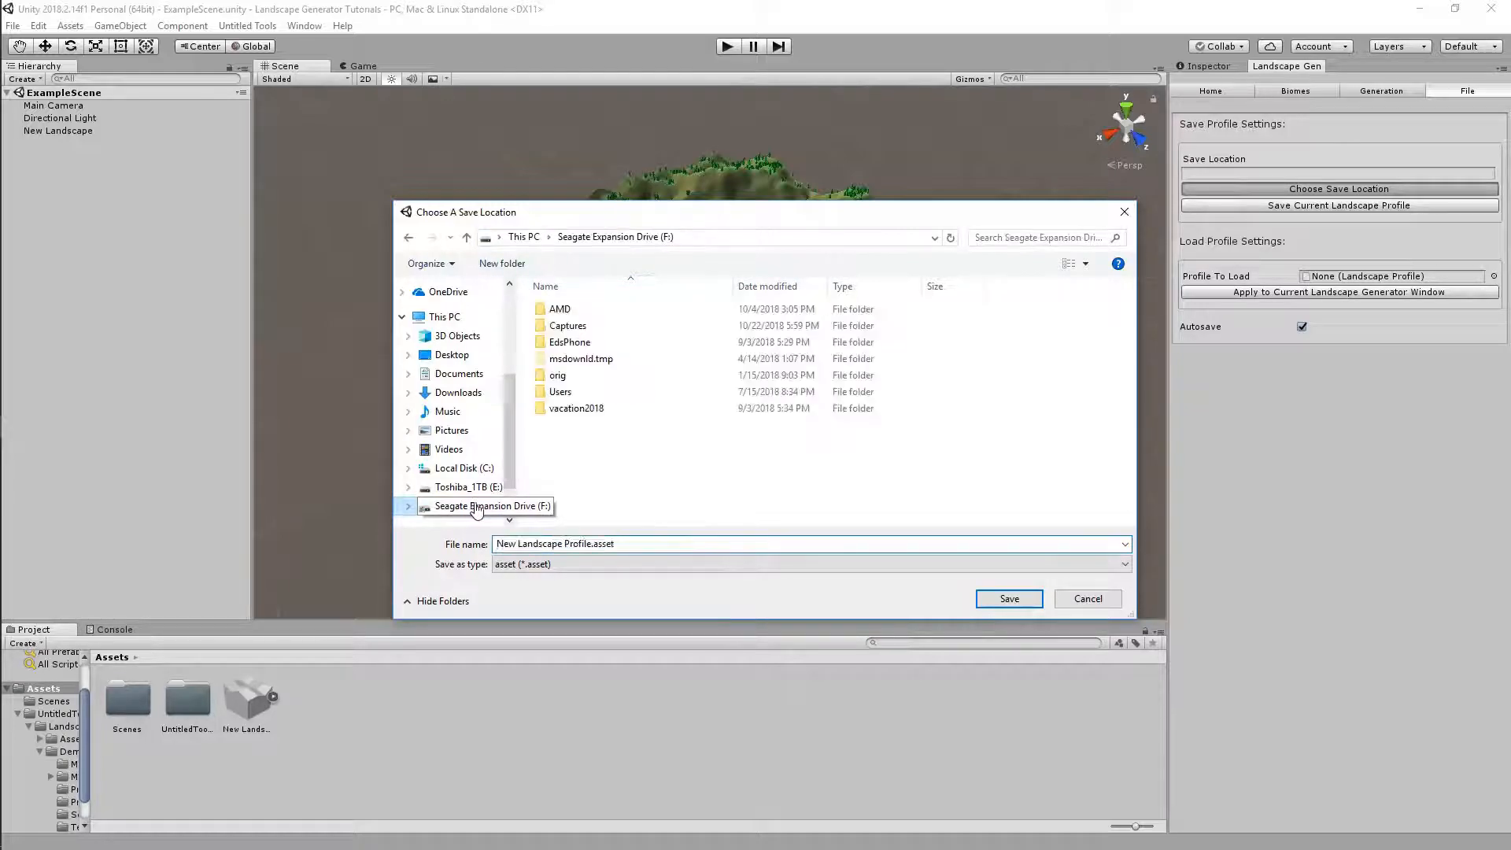
double_click(561, 391)
double_click(563, 325)
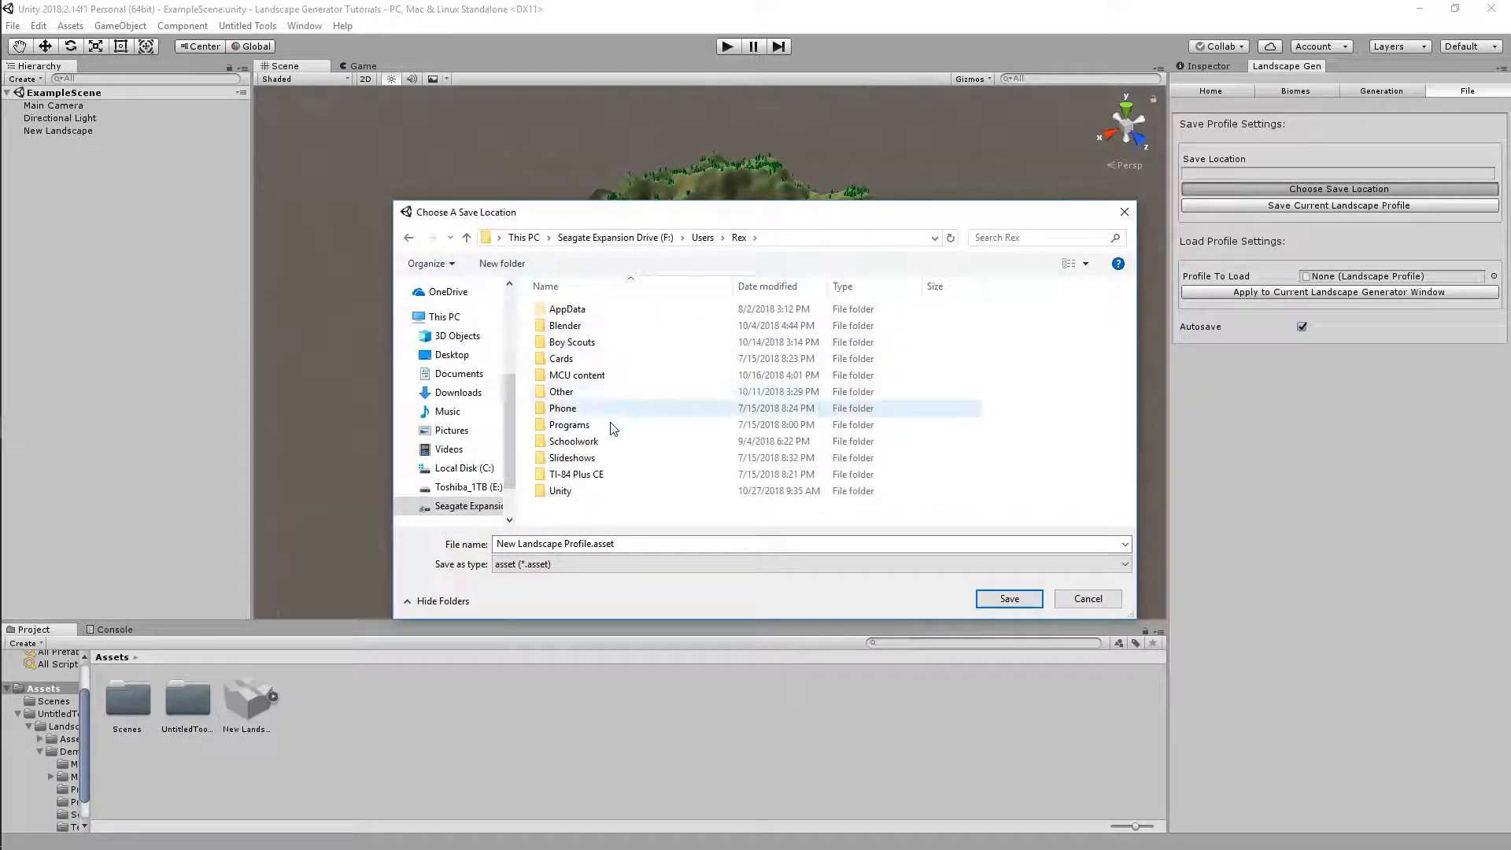
double_click(579, 495)
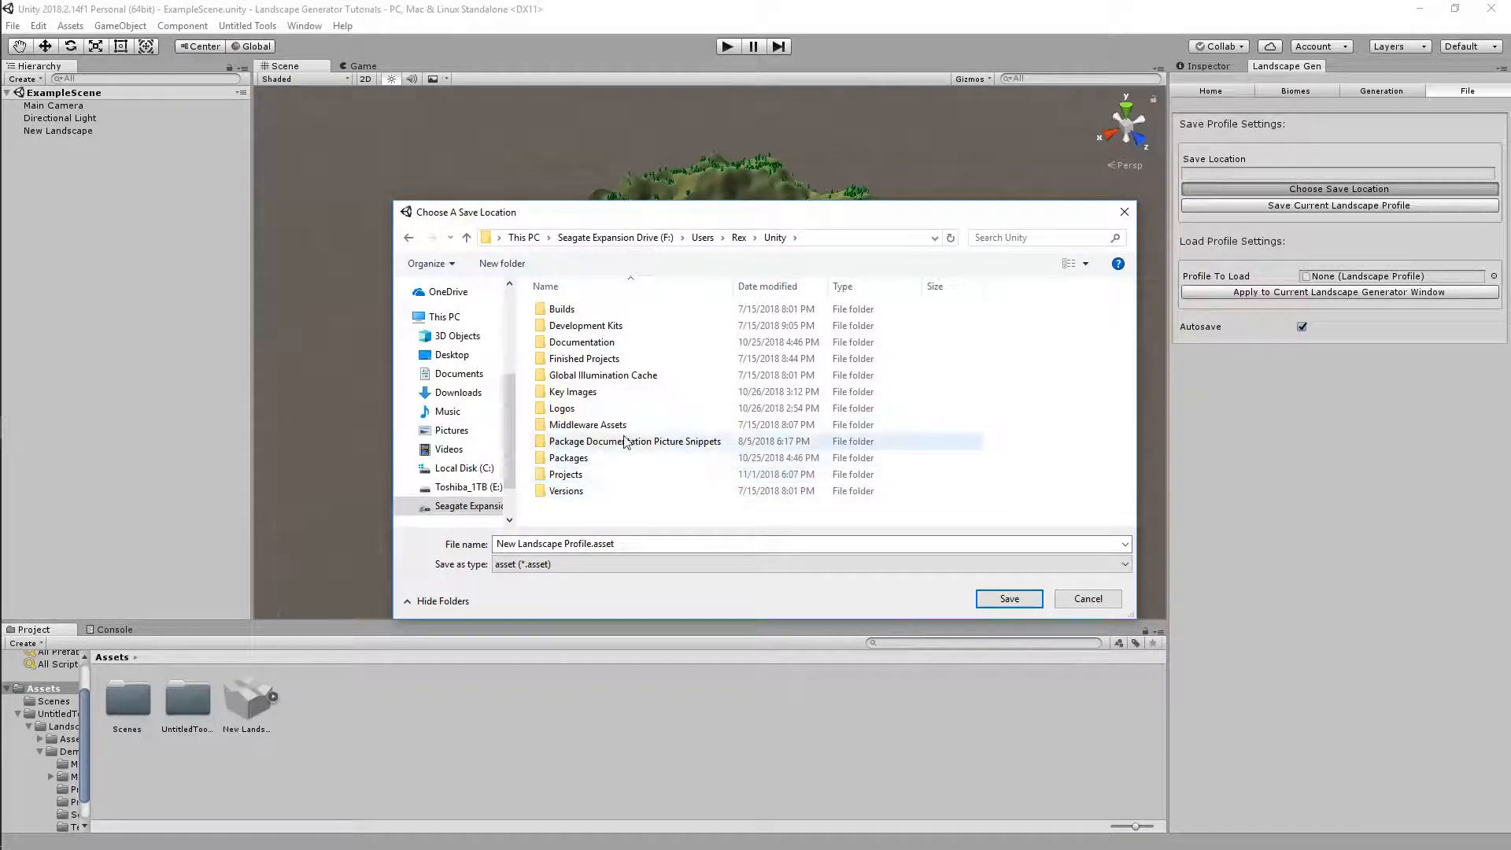
double_click(602, 475)
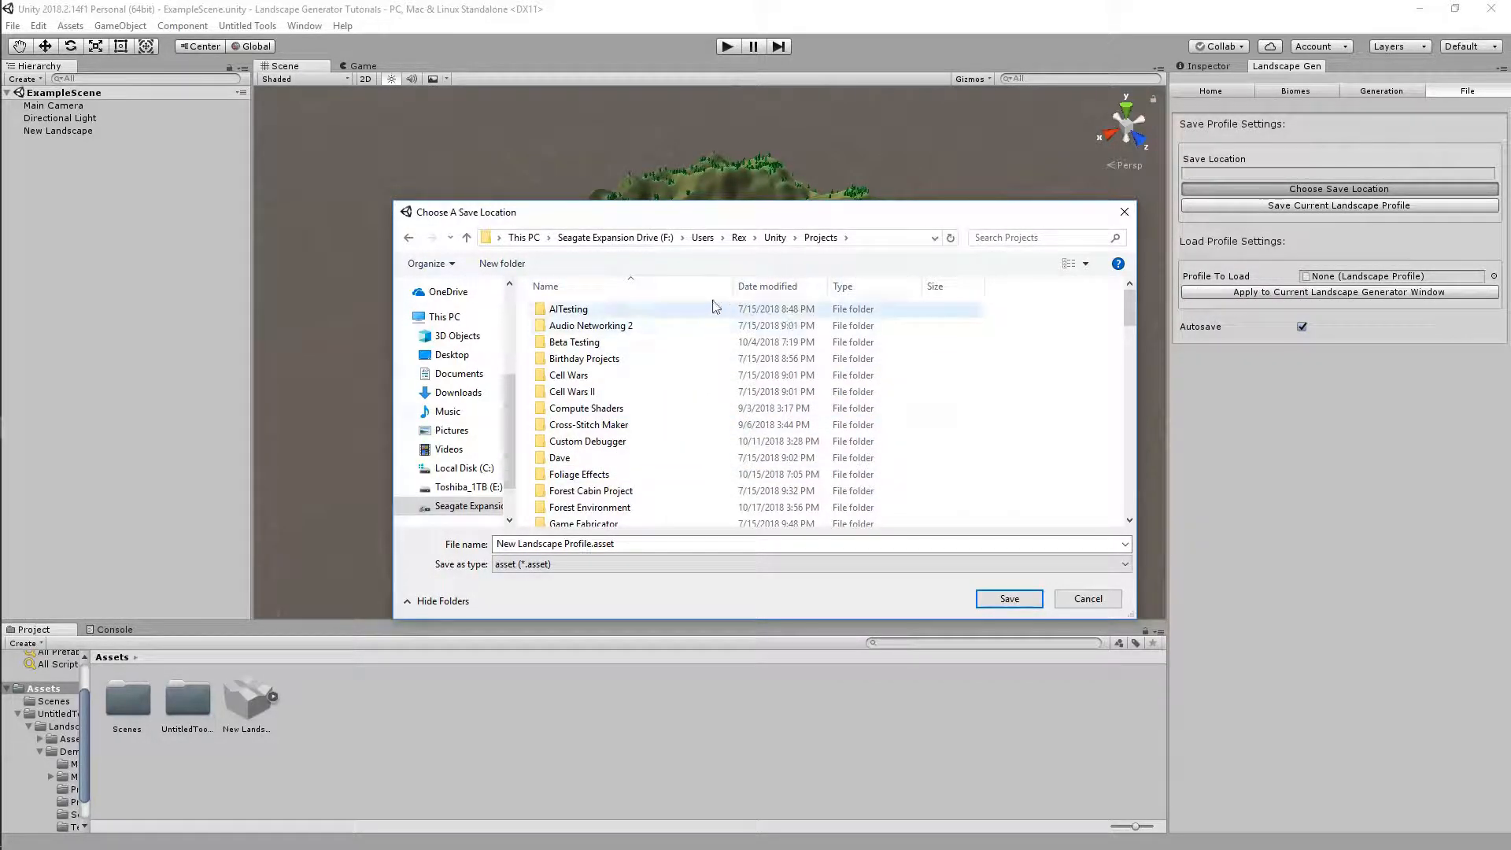
scroll(641, 447, "down", 5)
scroll(641, 446, "down", 3)
scroll(644, 443, "up", 3)
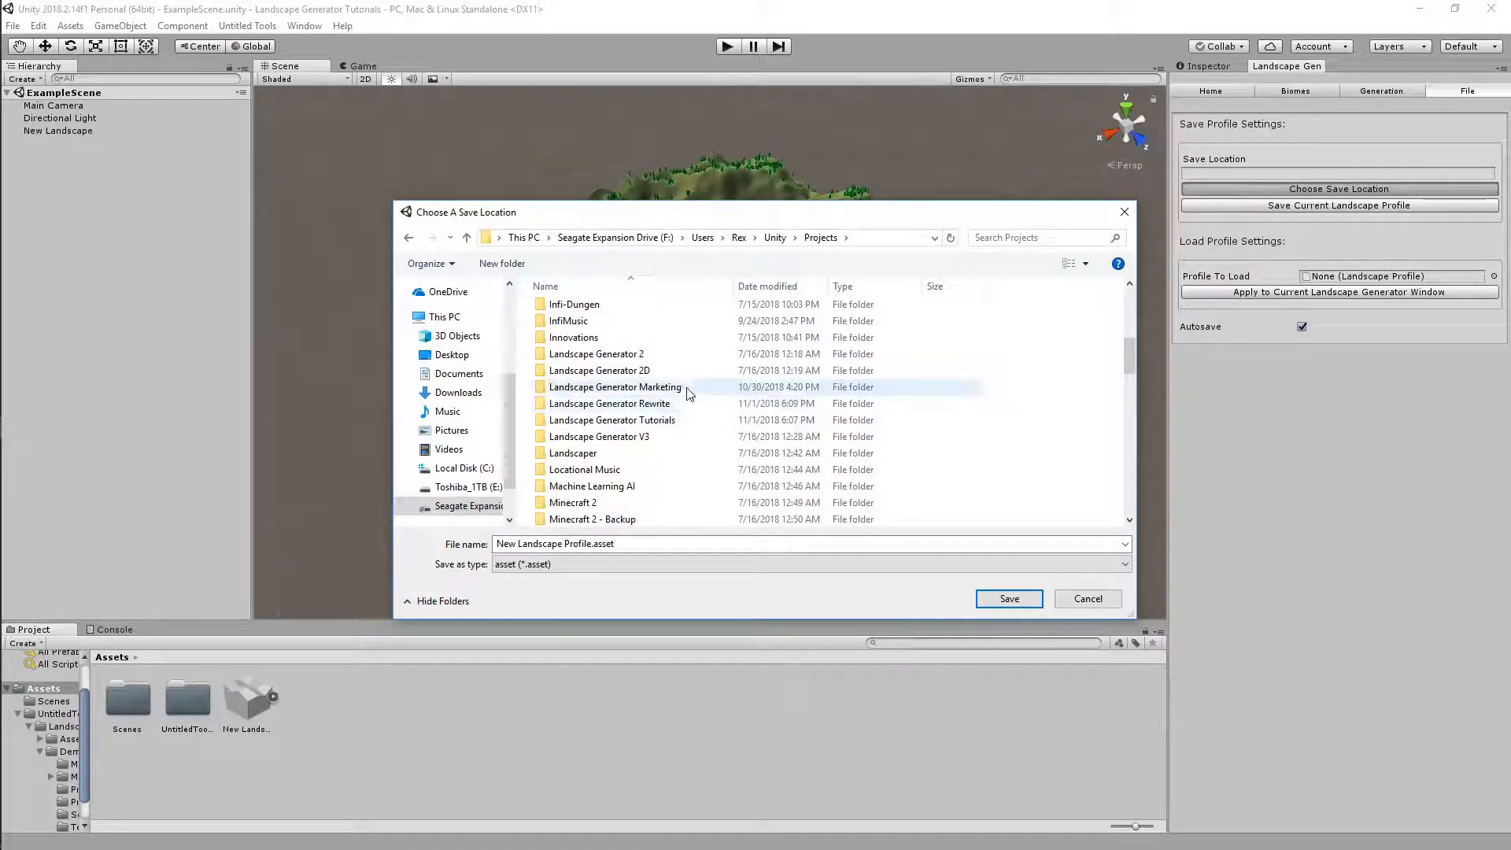
double_click(685, 421)
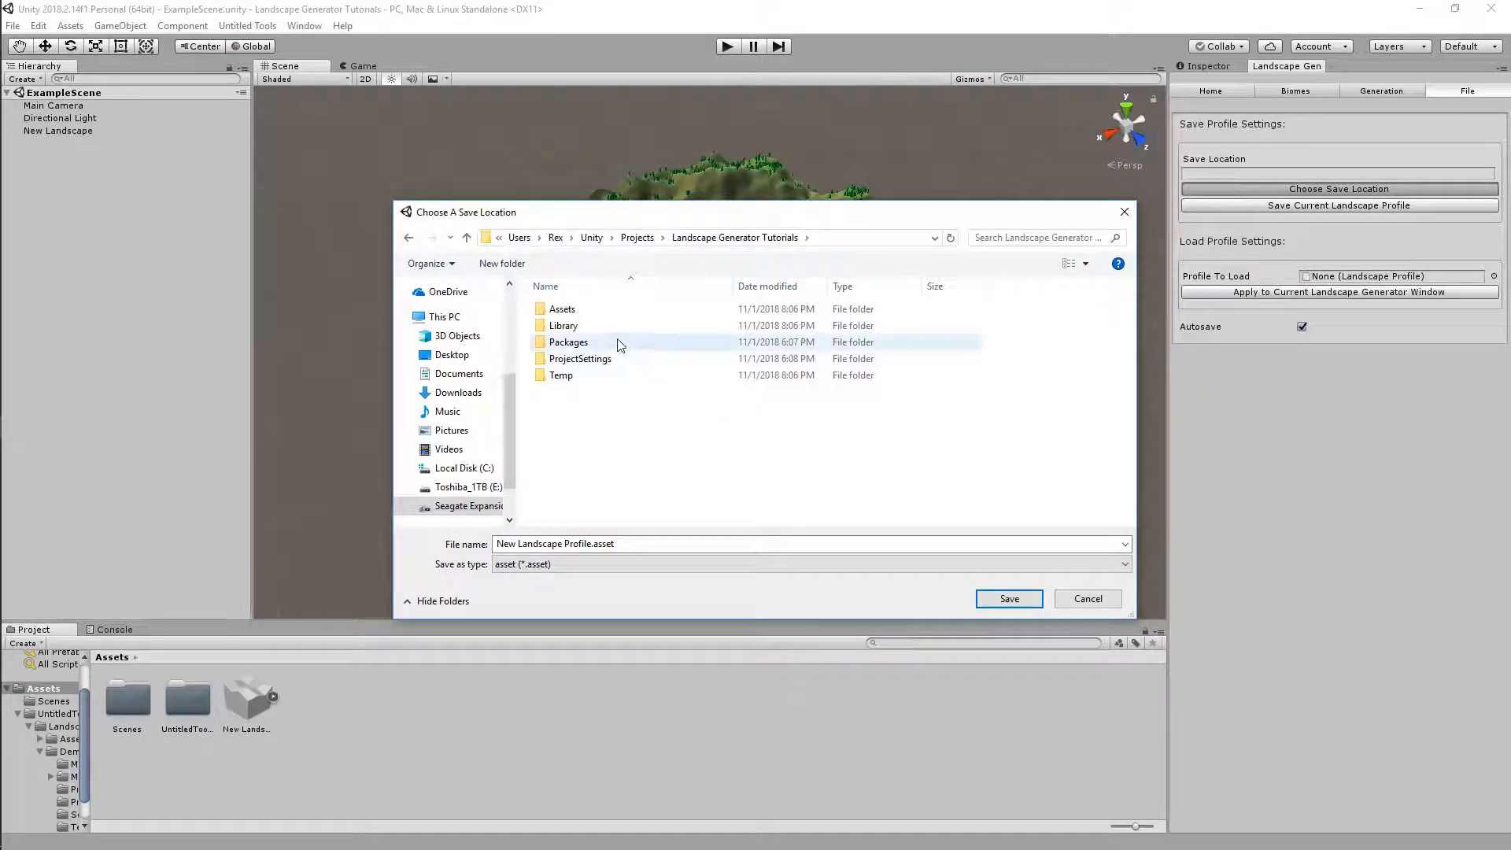
double_click(581, 315)
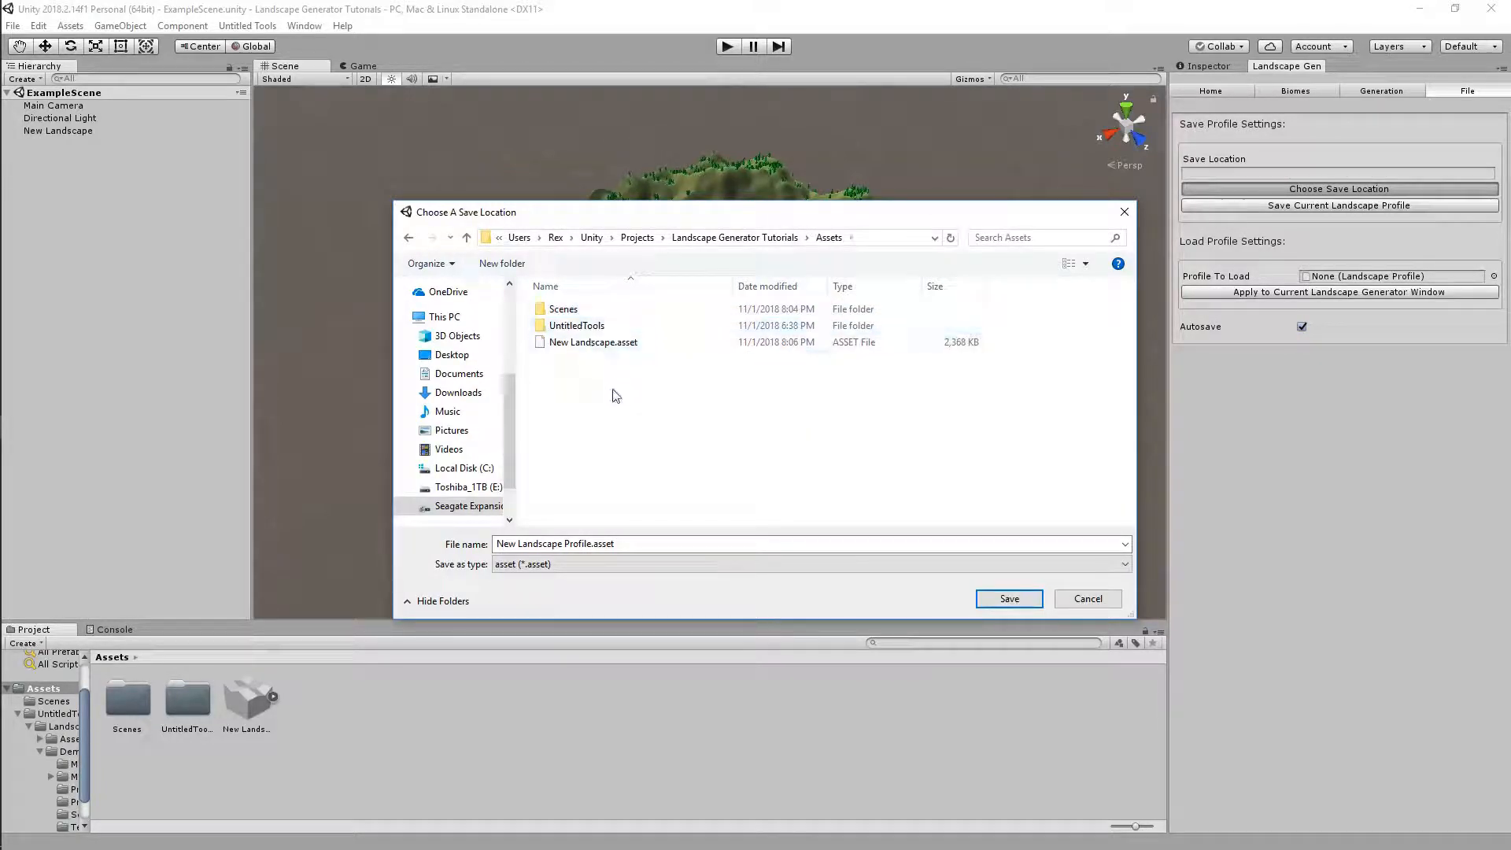
Create a new folder named Profiles inside Assets
right_click(587, 431)
mouse_move(653, 689)
left_click(796, 490)
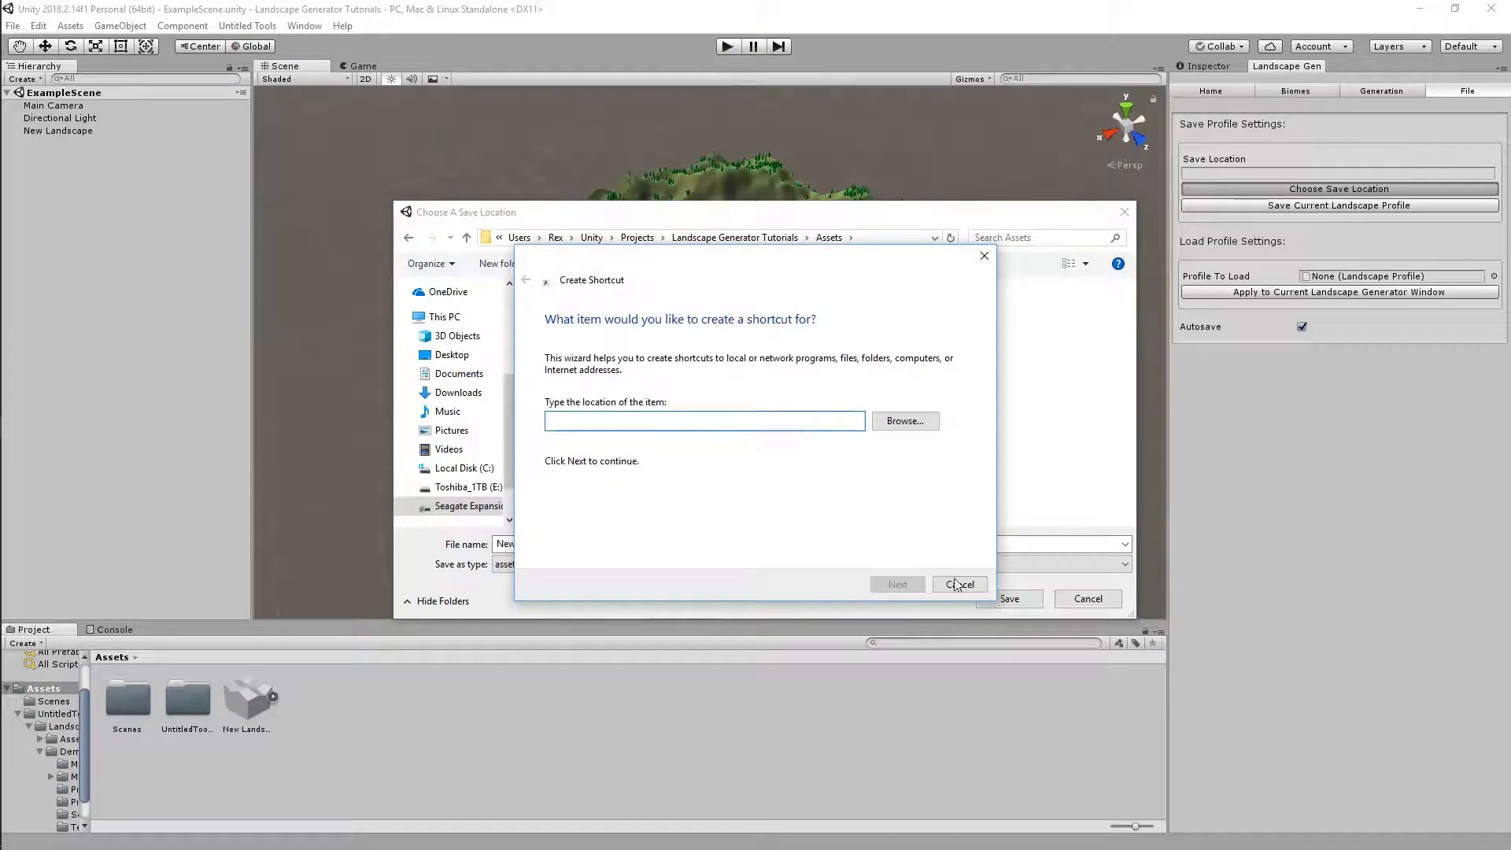
left_click(957, 584)
right_click(579, 438)
mouse_move(669, 694)
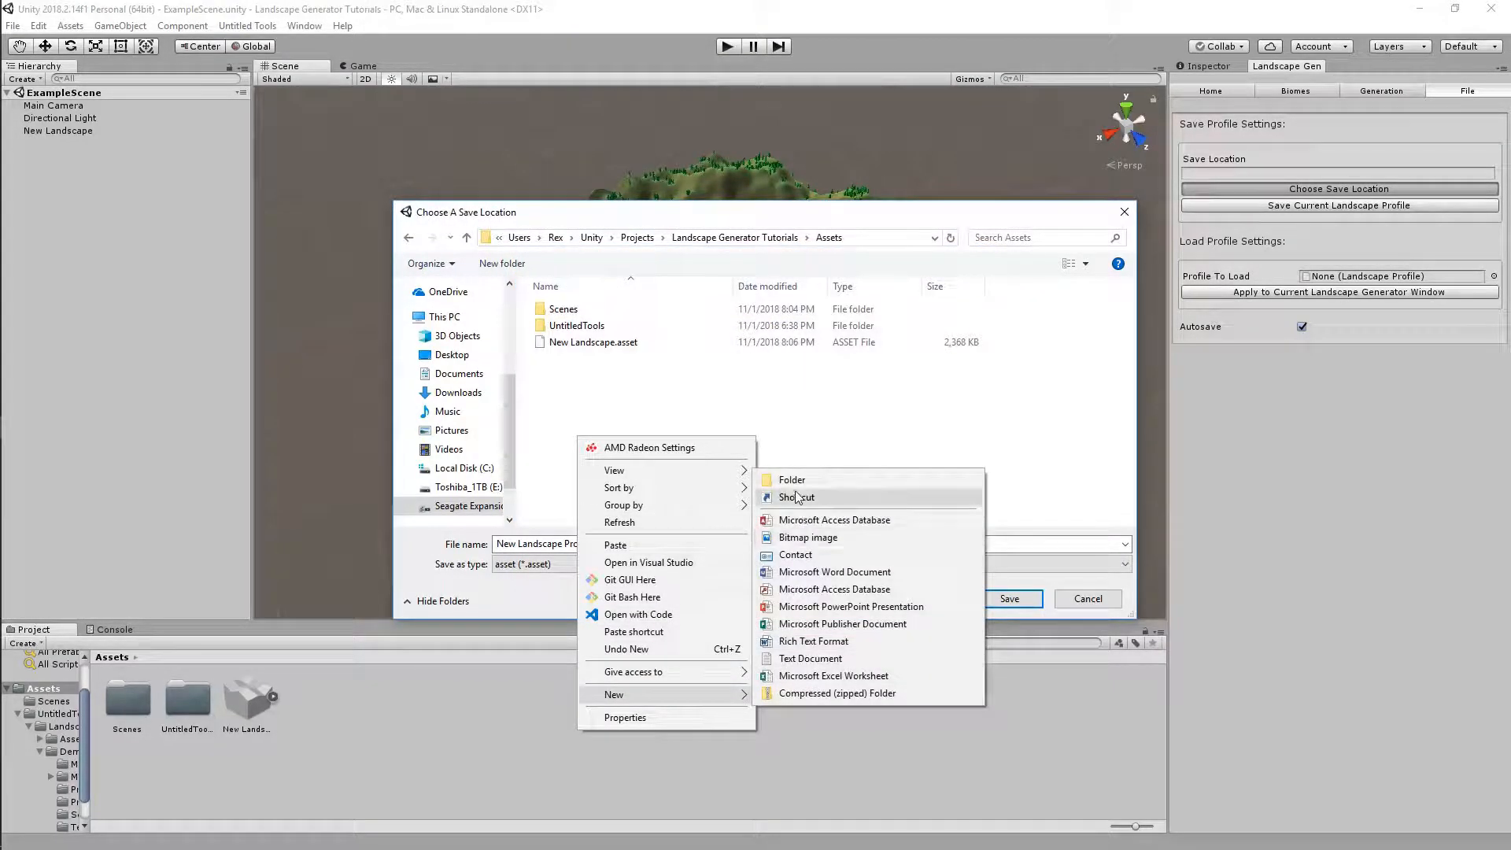
left_click(793, 480)
key("BackSpace")
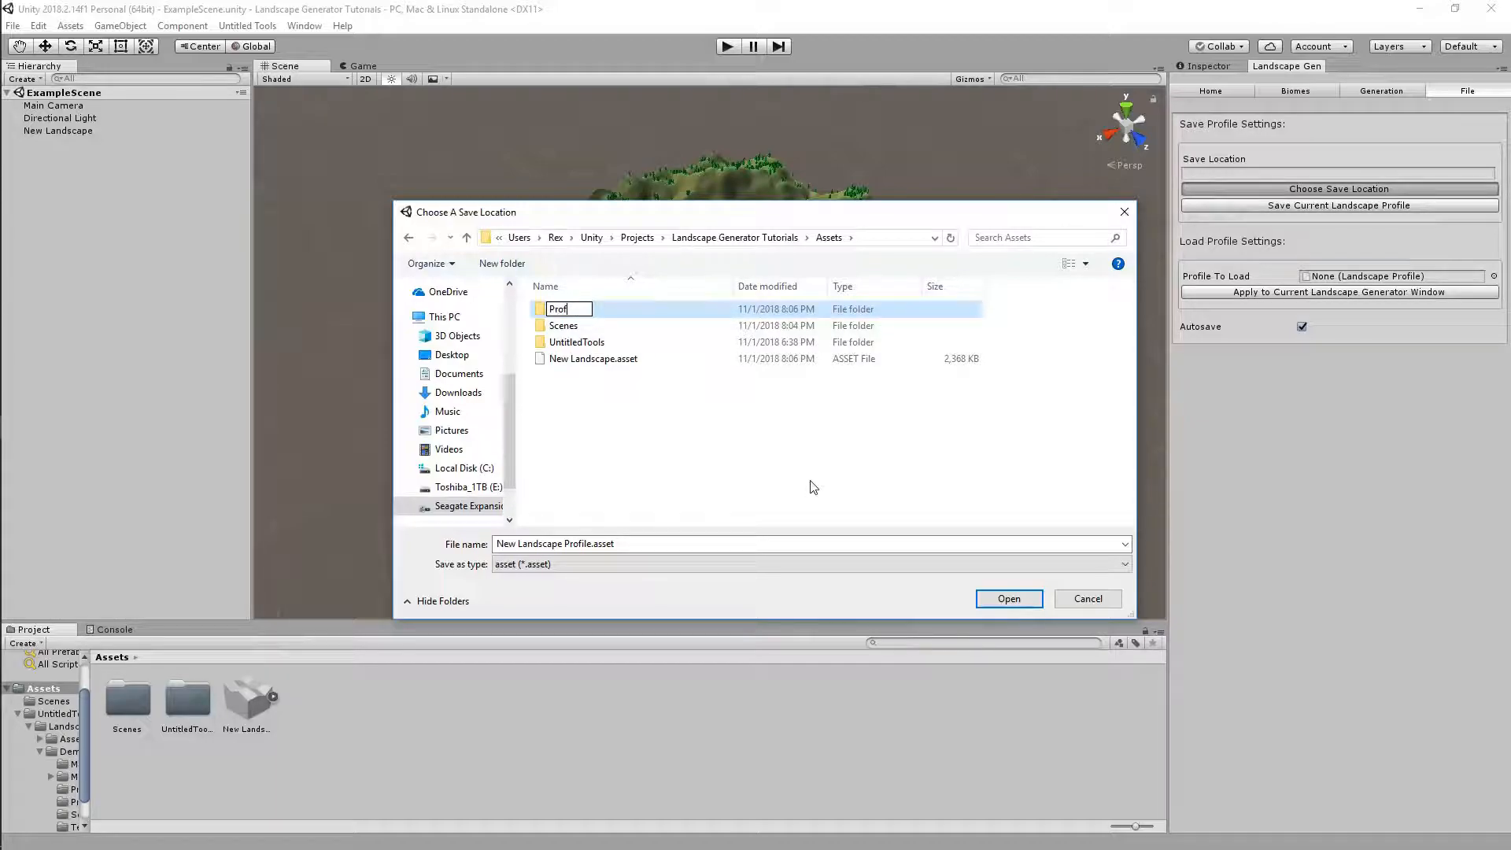
key("Return")
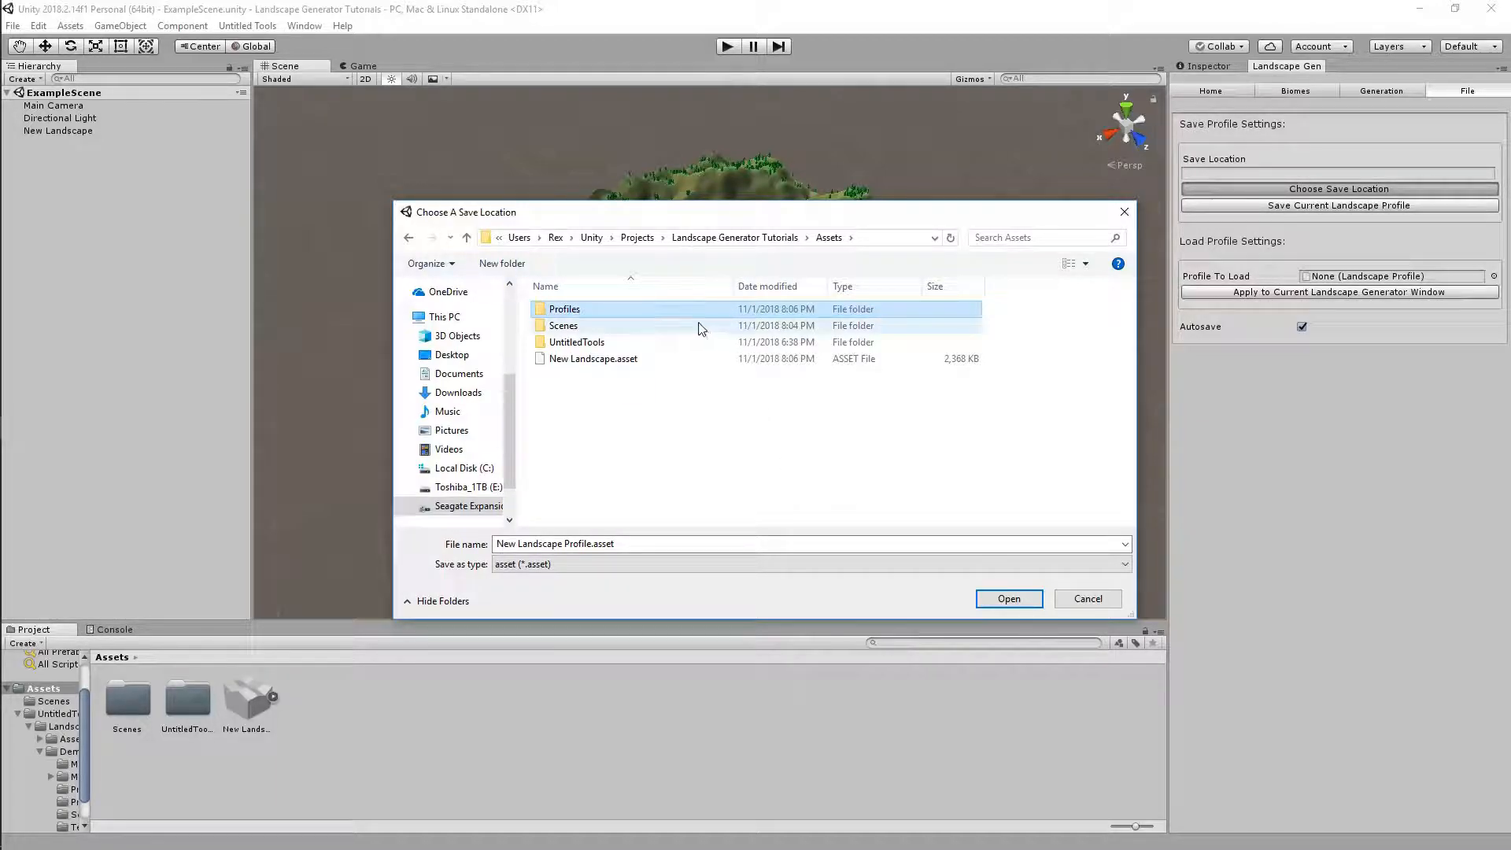
In the Profiles folder, name the profile file Tutorial Profile and confirm the location
double_click(678, 312)
triple_click(619, 541)
key("BackSpace")
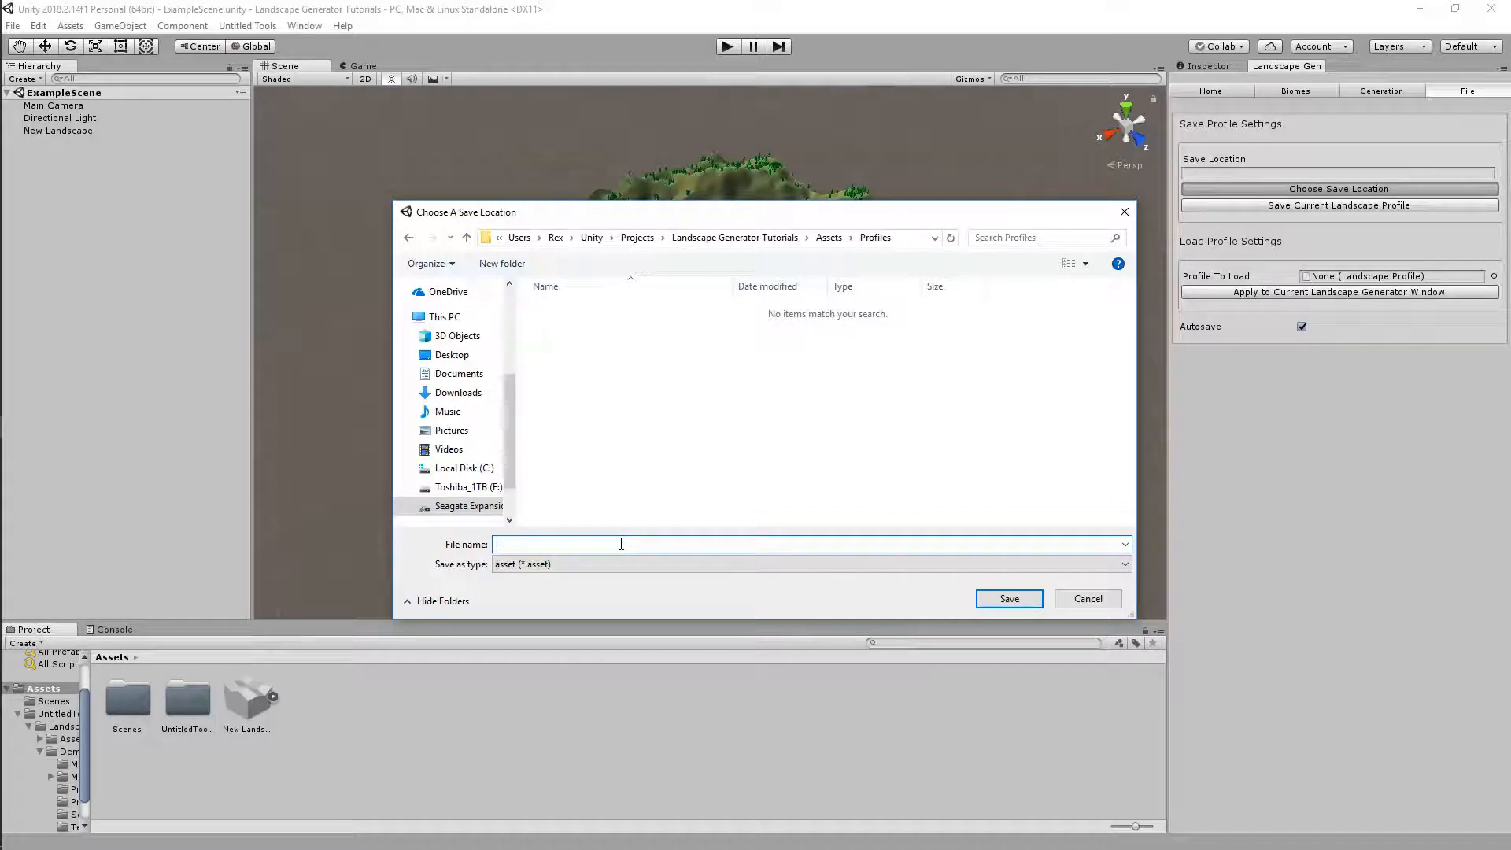
type("TutrorialProfile")
key("Return")
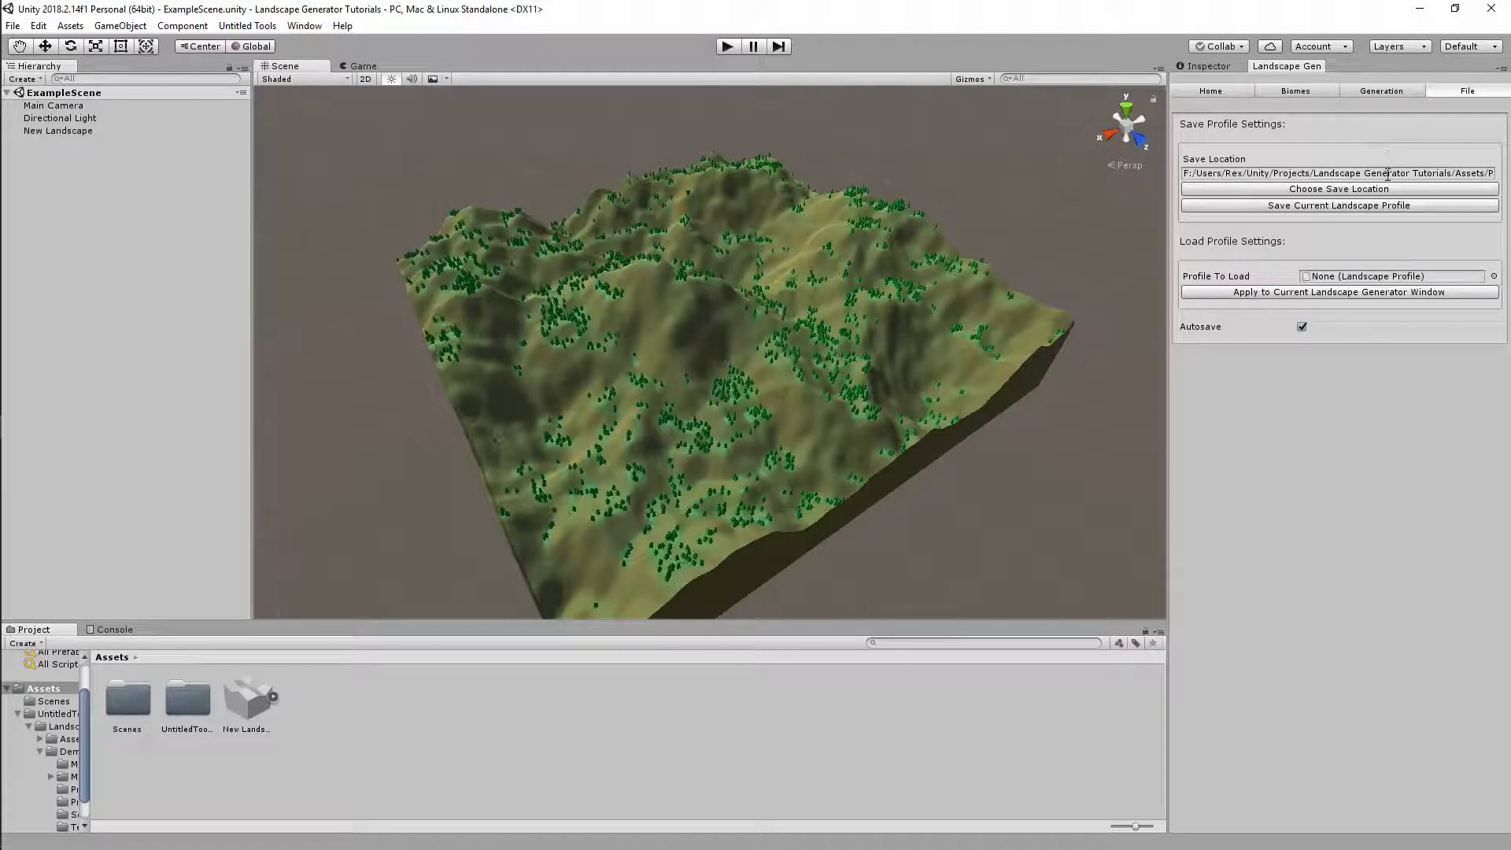
Check the save path, save the current landscape profile, and locate Tutorial Profile in Assets/Profiles
left_click(1387, 174)
left_click_drag(1229, 178, 1470, 175)
left_click(1468, 174)
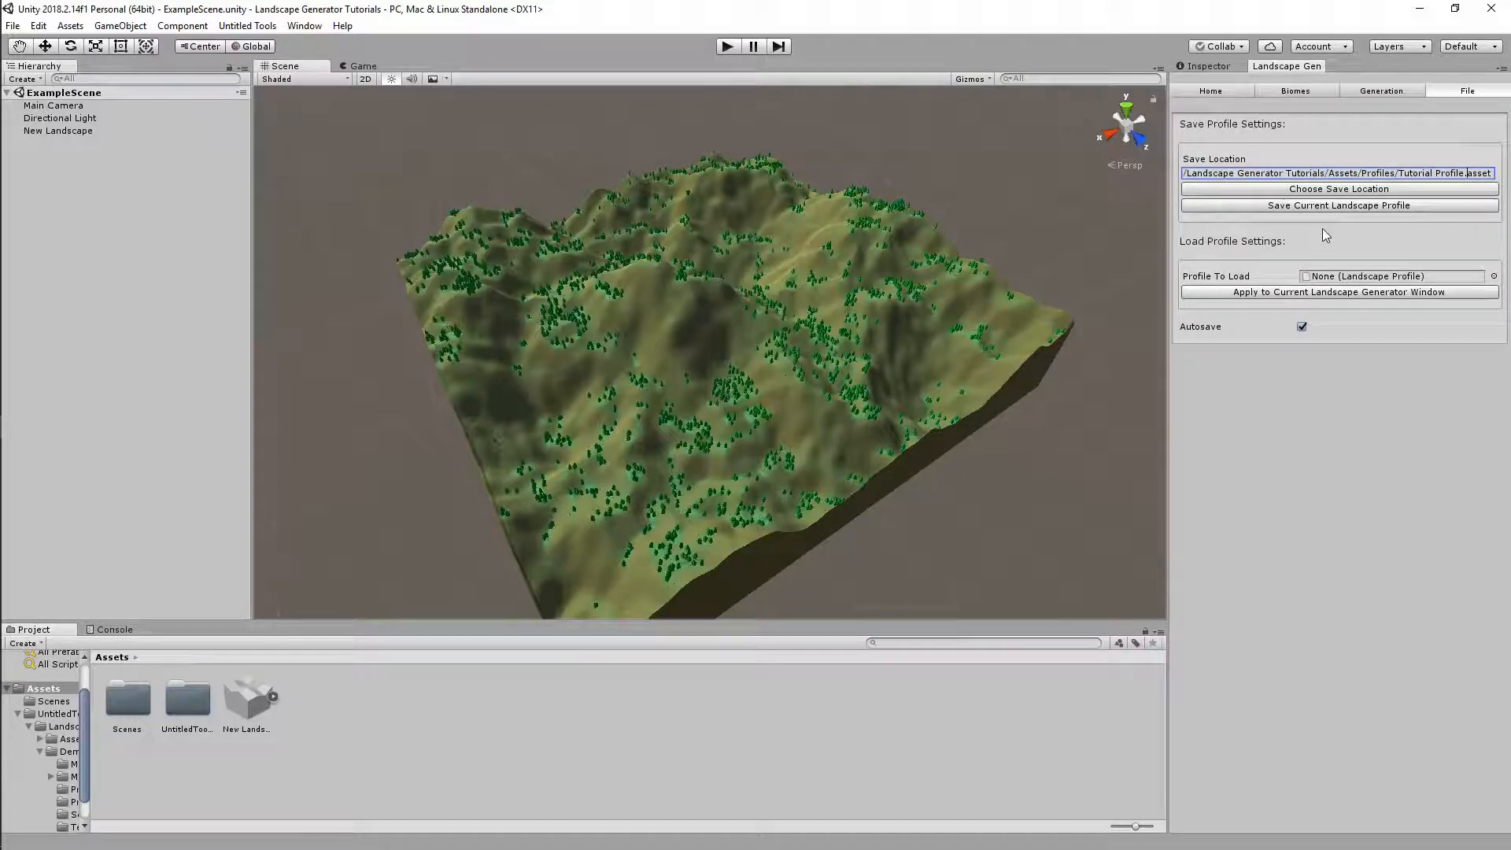
left_click(1306, 208)
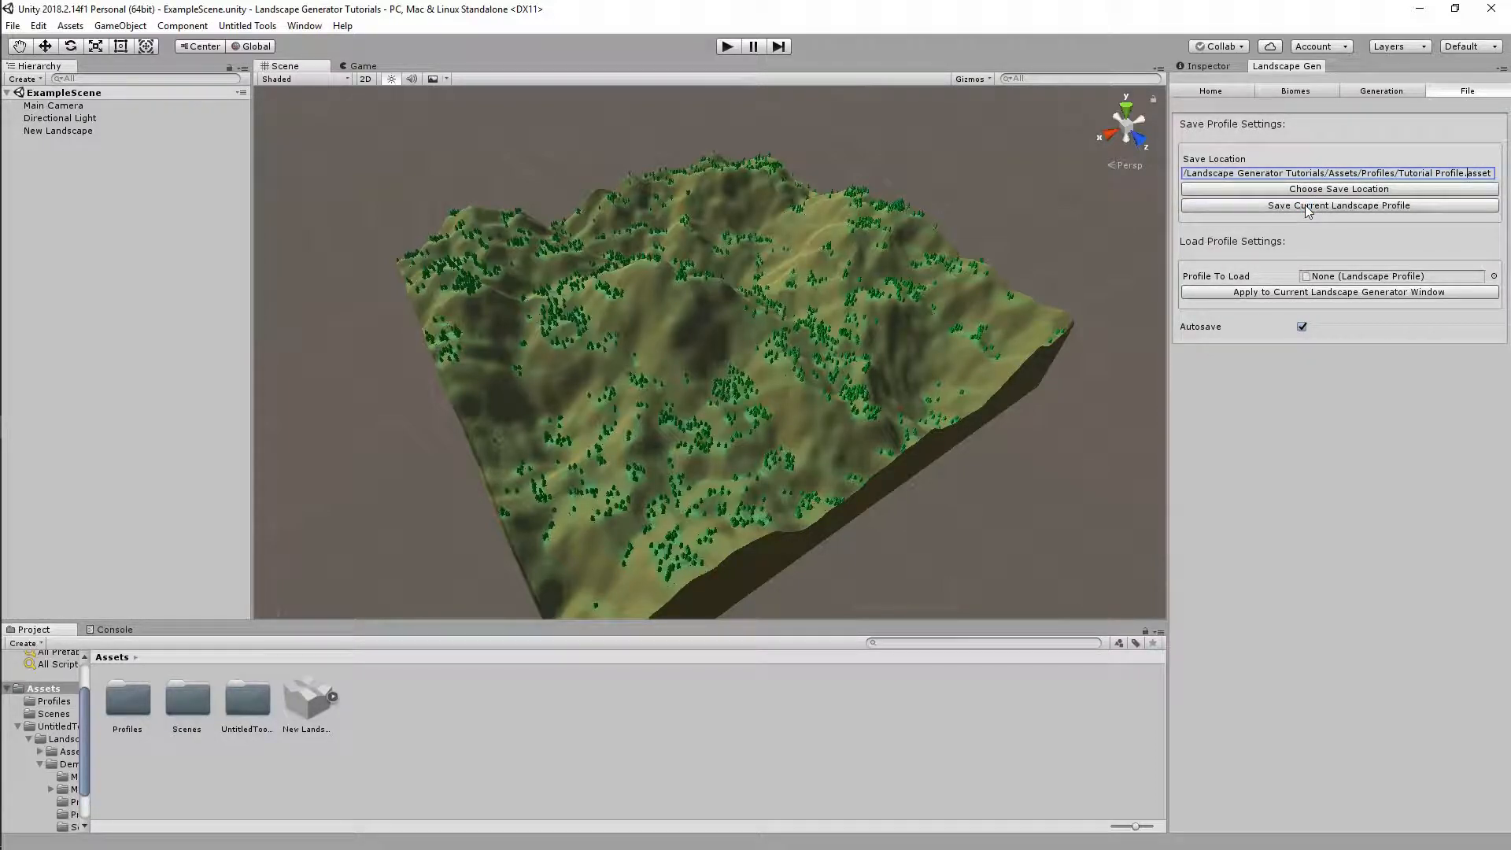
double_click(136, 711)
left_click(150, 717)
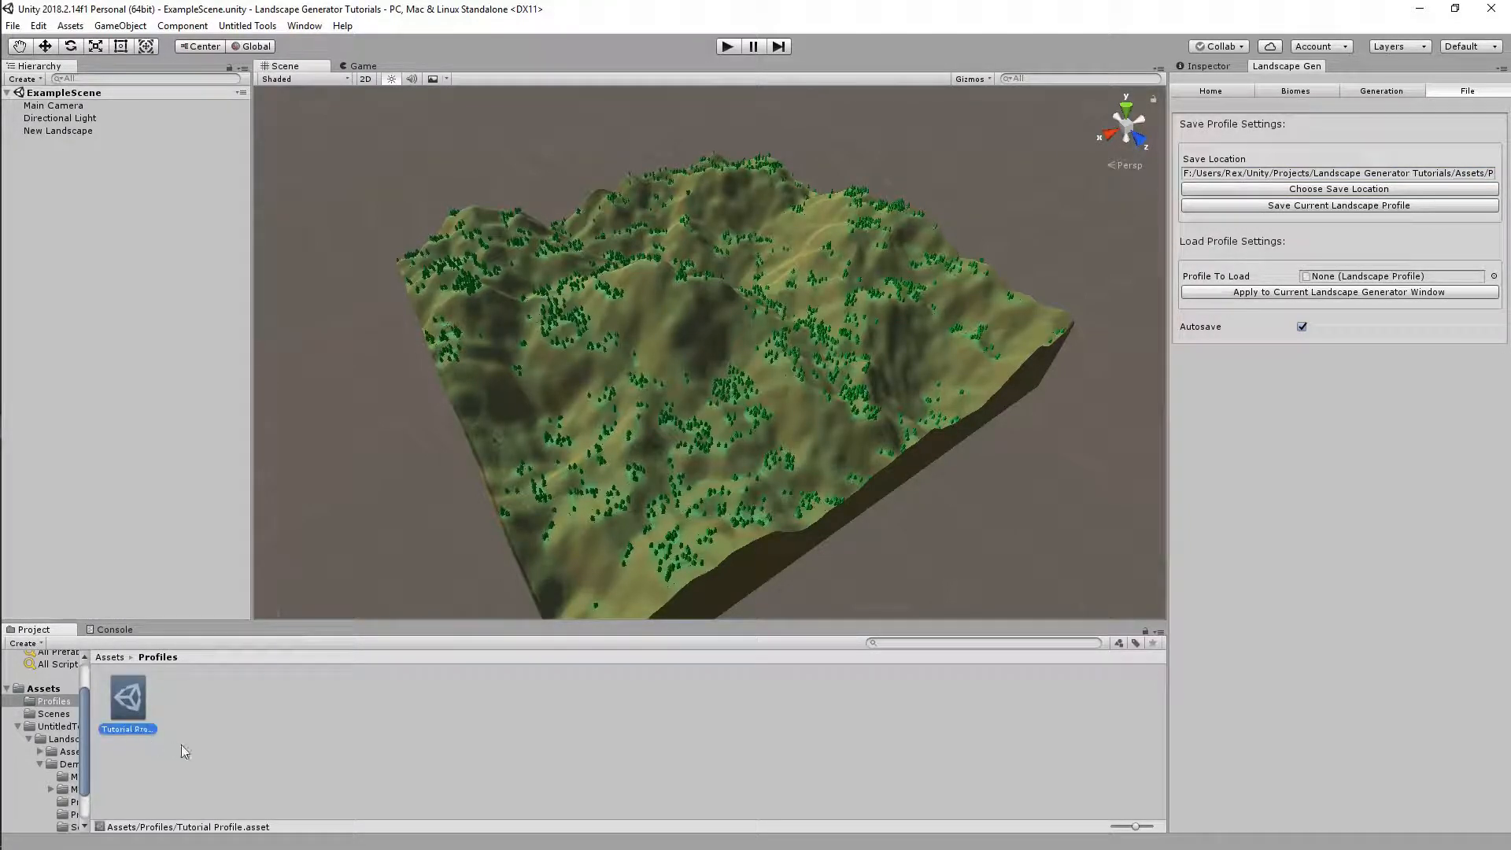
left_click(195, 748)
left_click(123, 697)
left_click(229, 746)
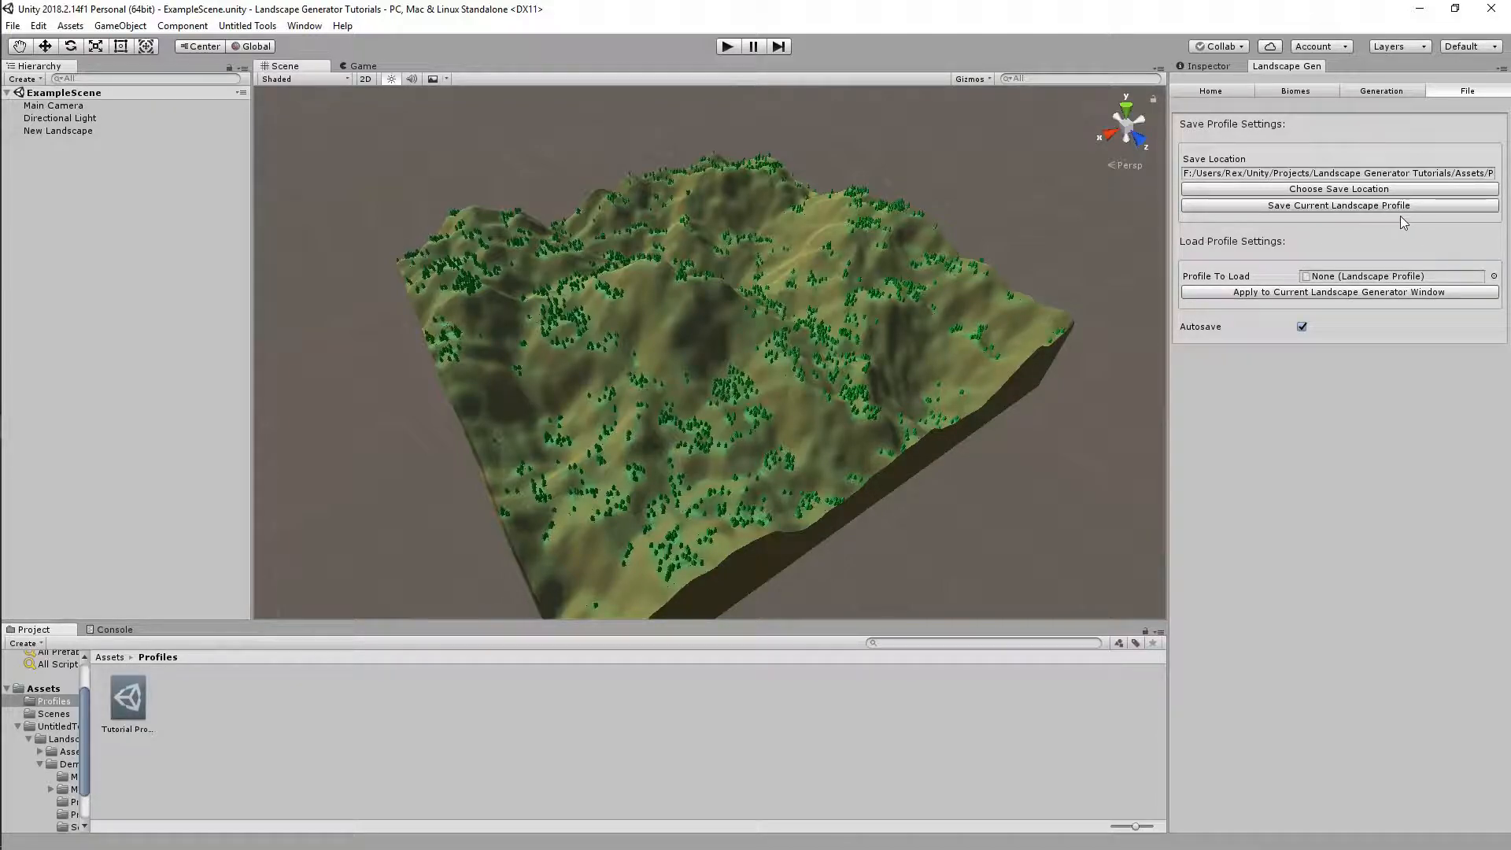
Re-save the profile to Tutorial Profile.asset, confirming each overwrite and replace prompt
left_click(1308, 206)
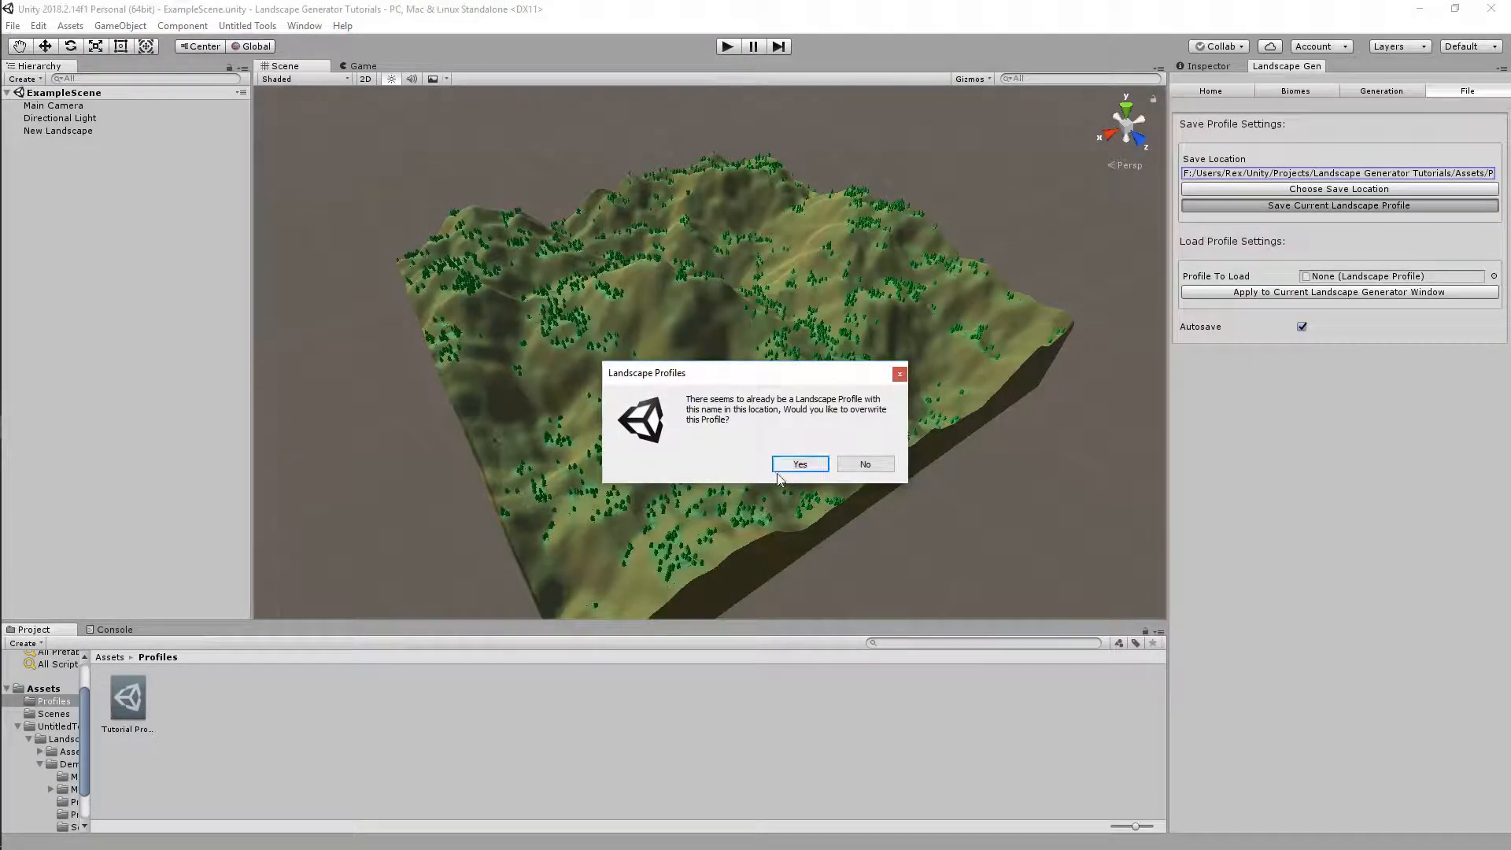
left_click(800, 464)
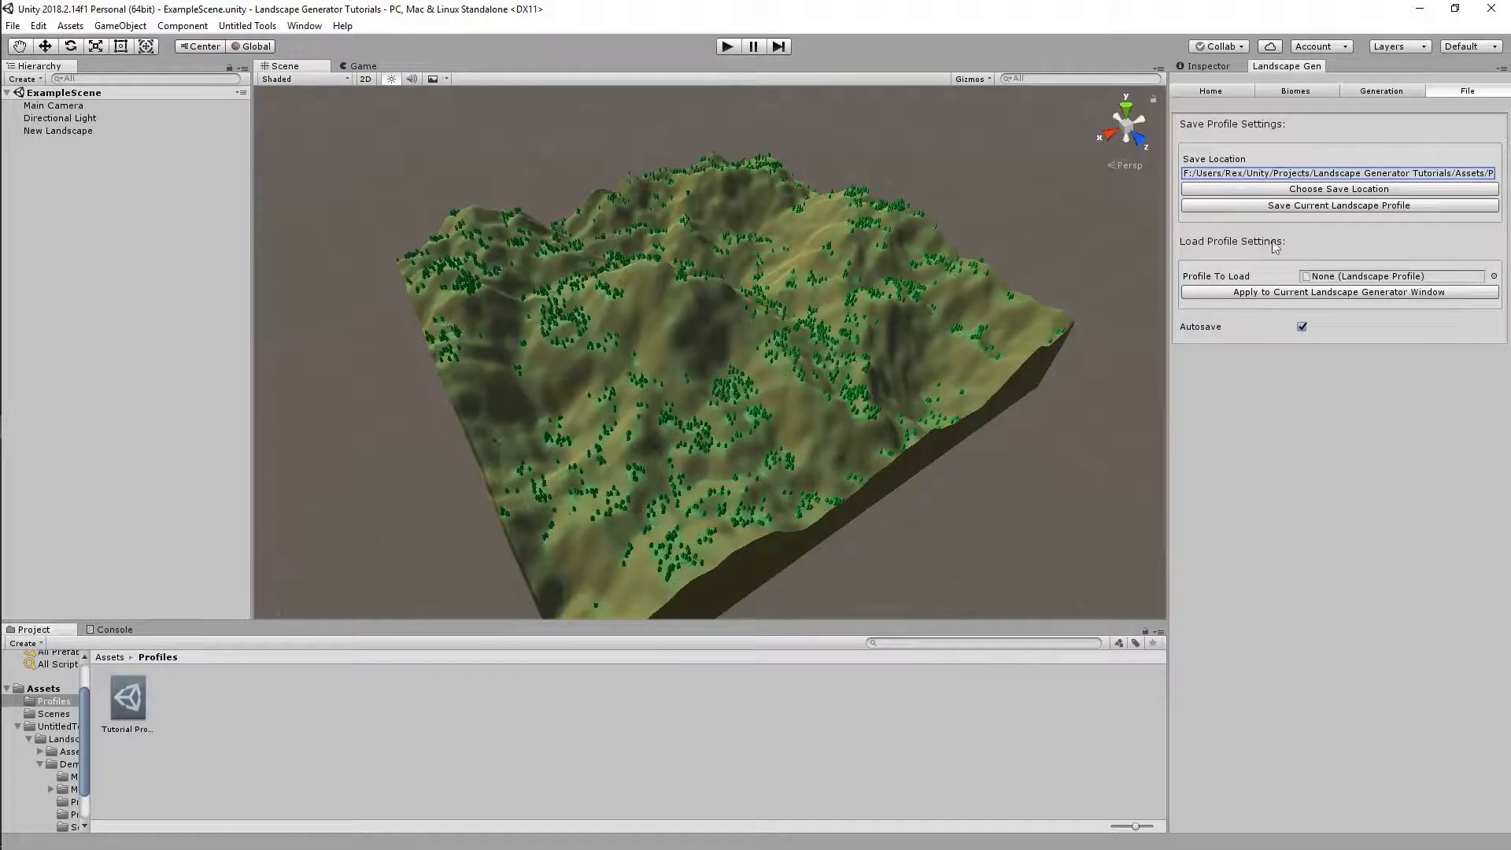
left_click(1281, 189)
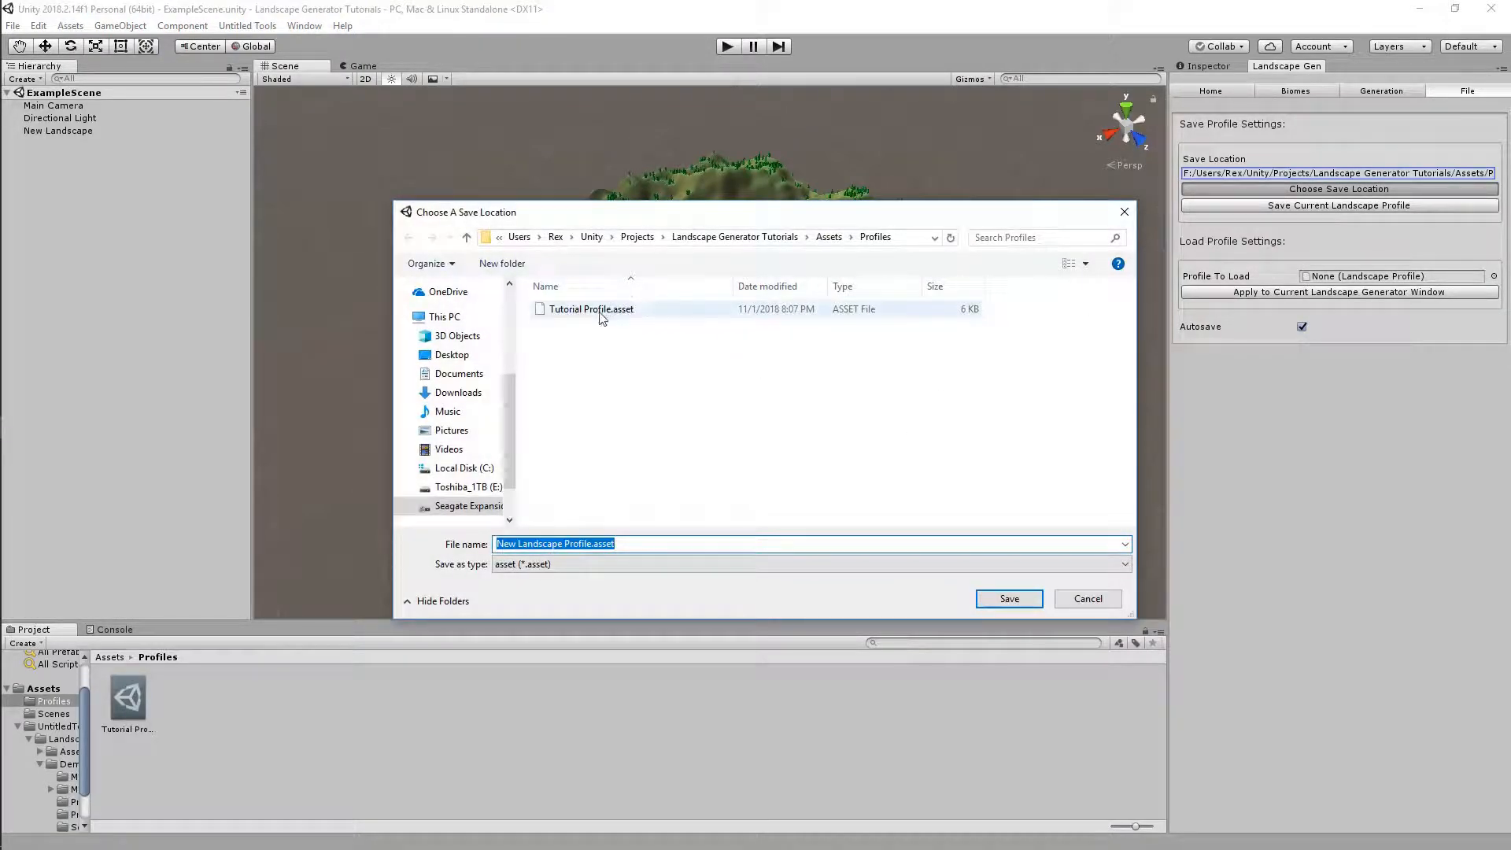
left_click(603, 310)
left_click(1007, 599)
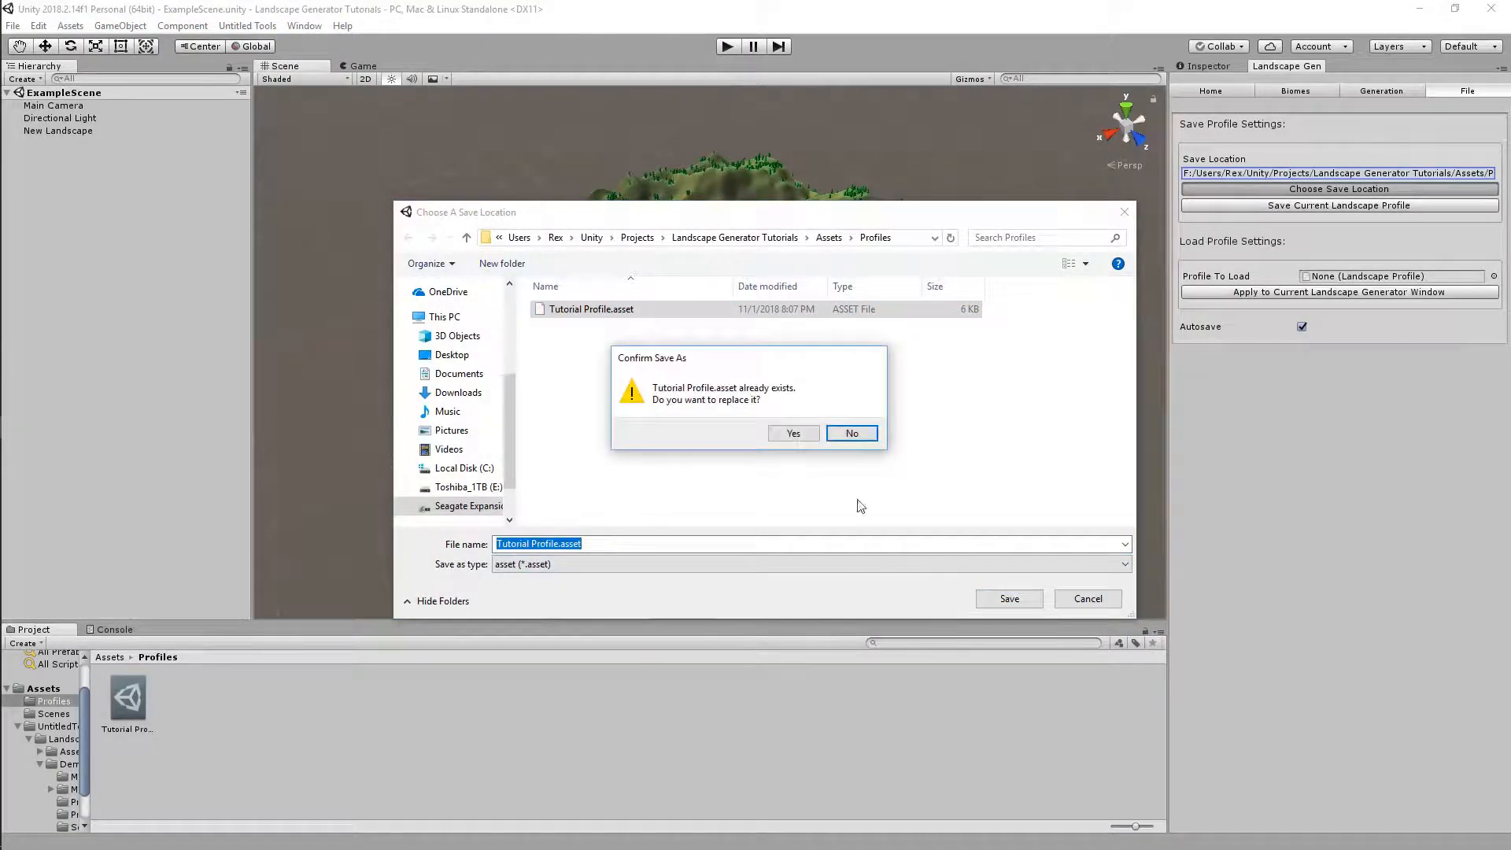
left_click(790, 435)
left_click(1290, 206)
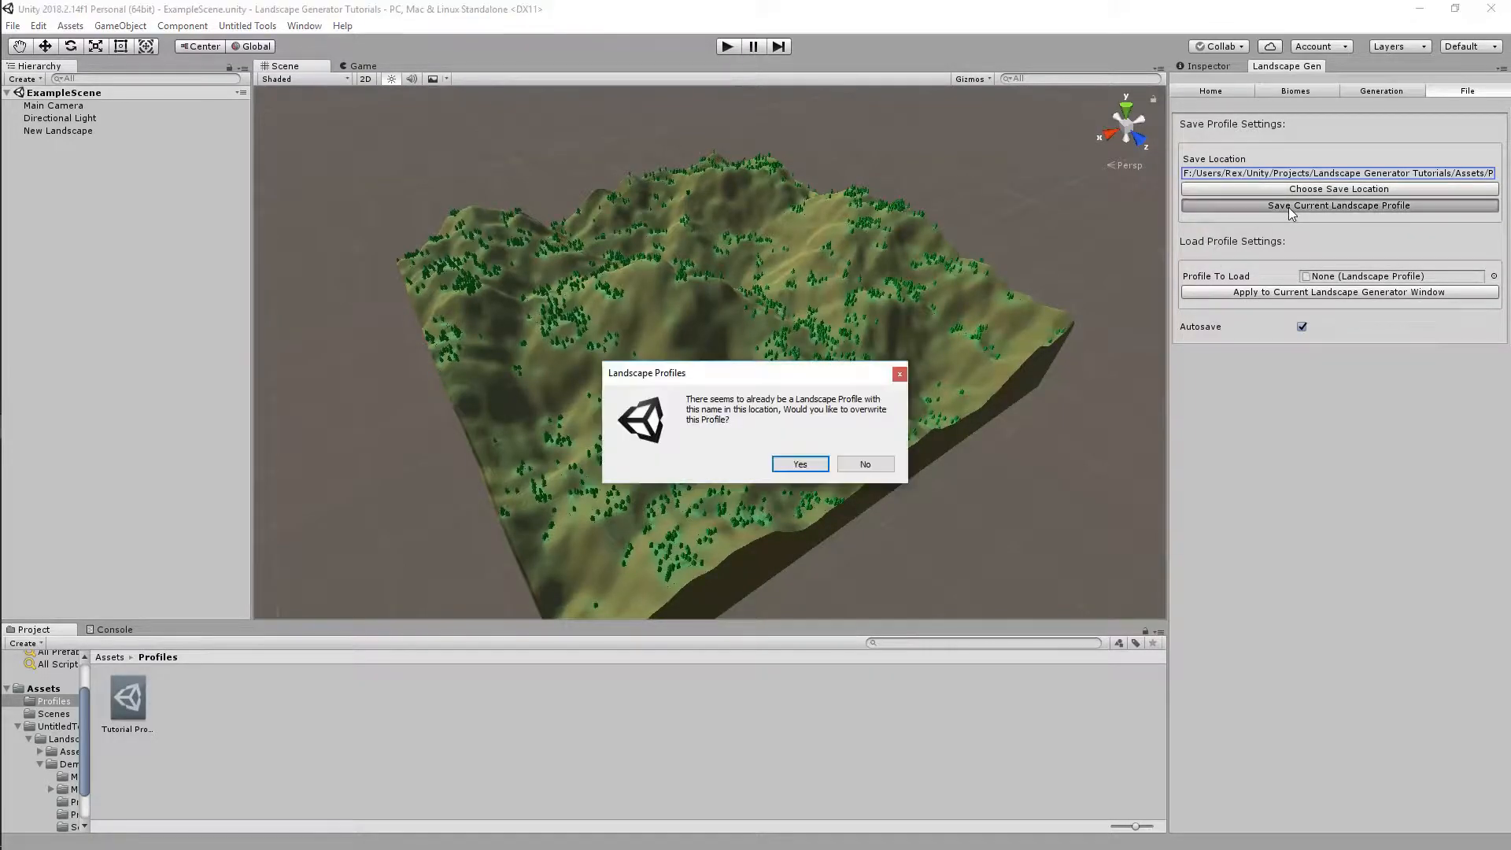
left_click(798, 465)
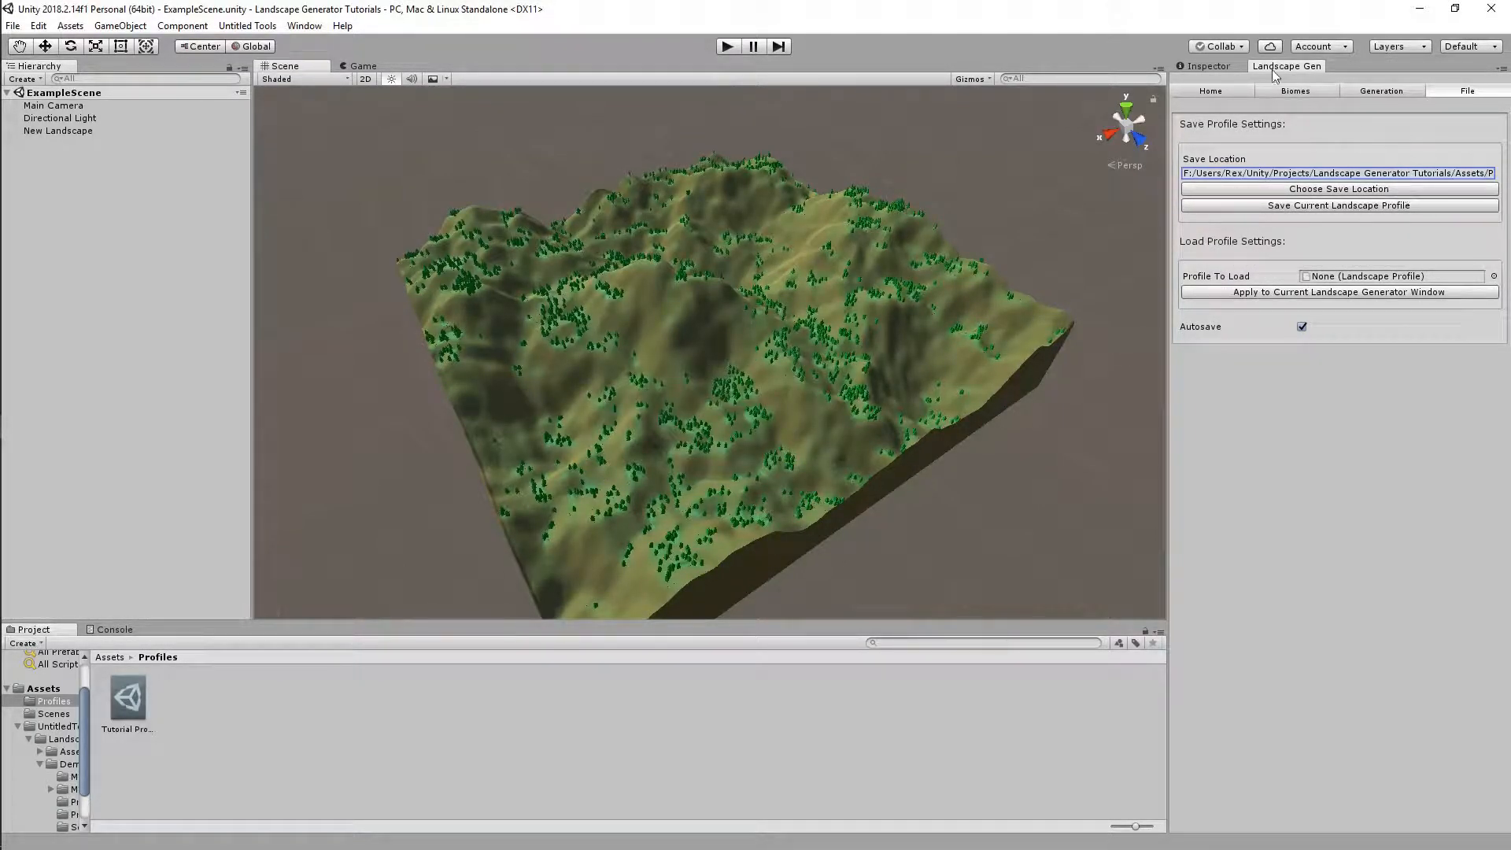
Switch briefly to the Inspector and back to the Landscape Gen panel
left_click(1216, 69)
left_click(1267, 66)
left_click(1301, 326)
Close the Landscape Gen tab and clear the errors from the Console
right_click(1297, 67)
left_click(1330, 95)
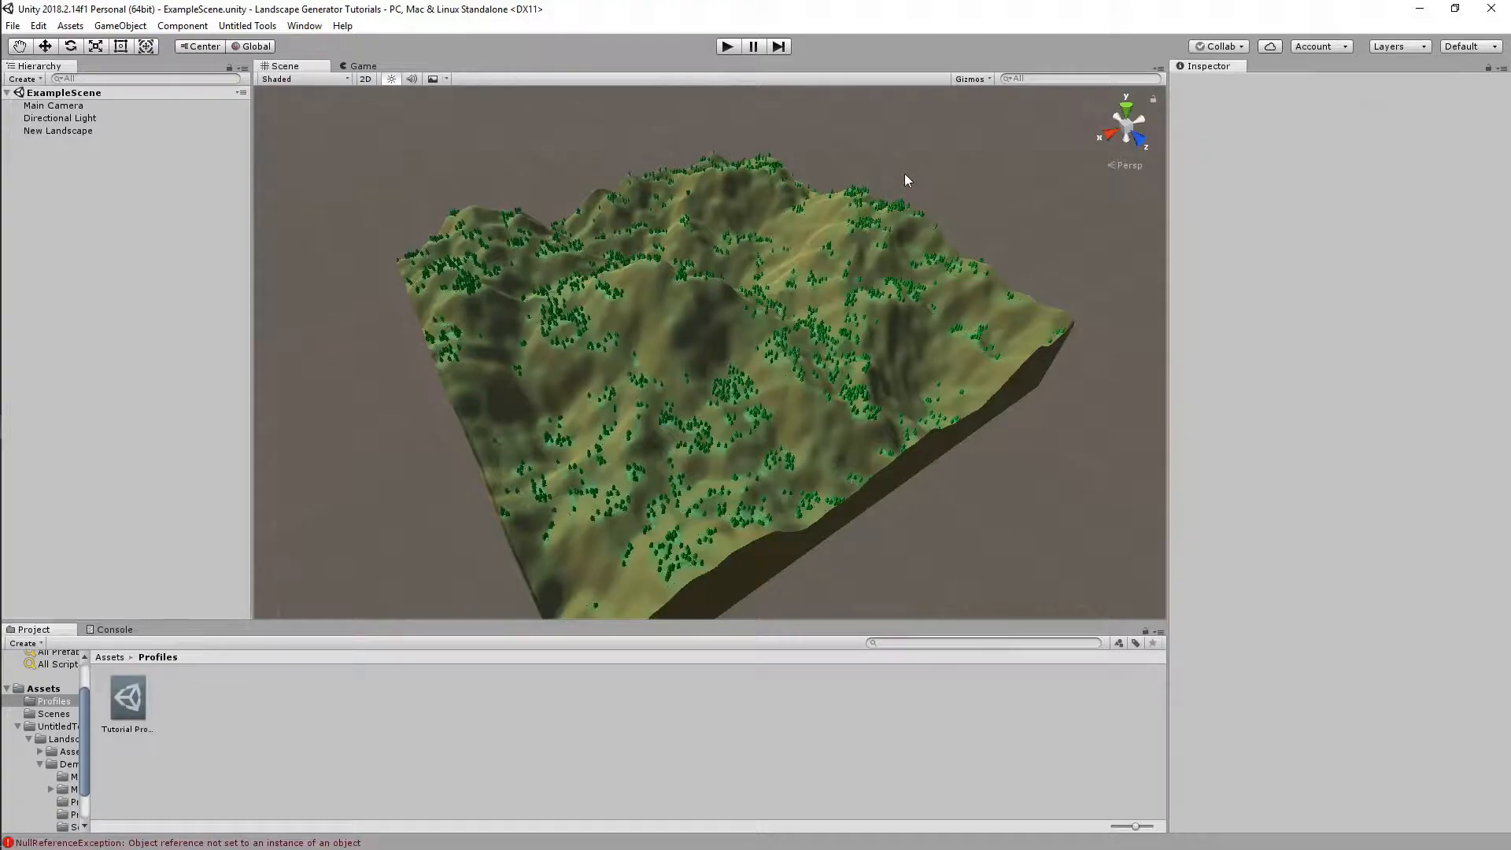
left_click(111, 629)
left_click(18, 642)
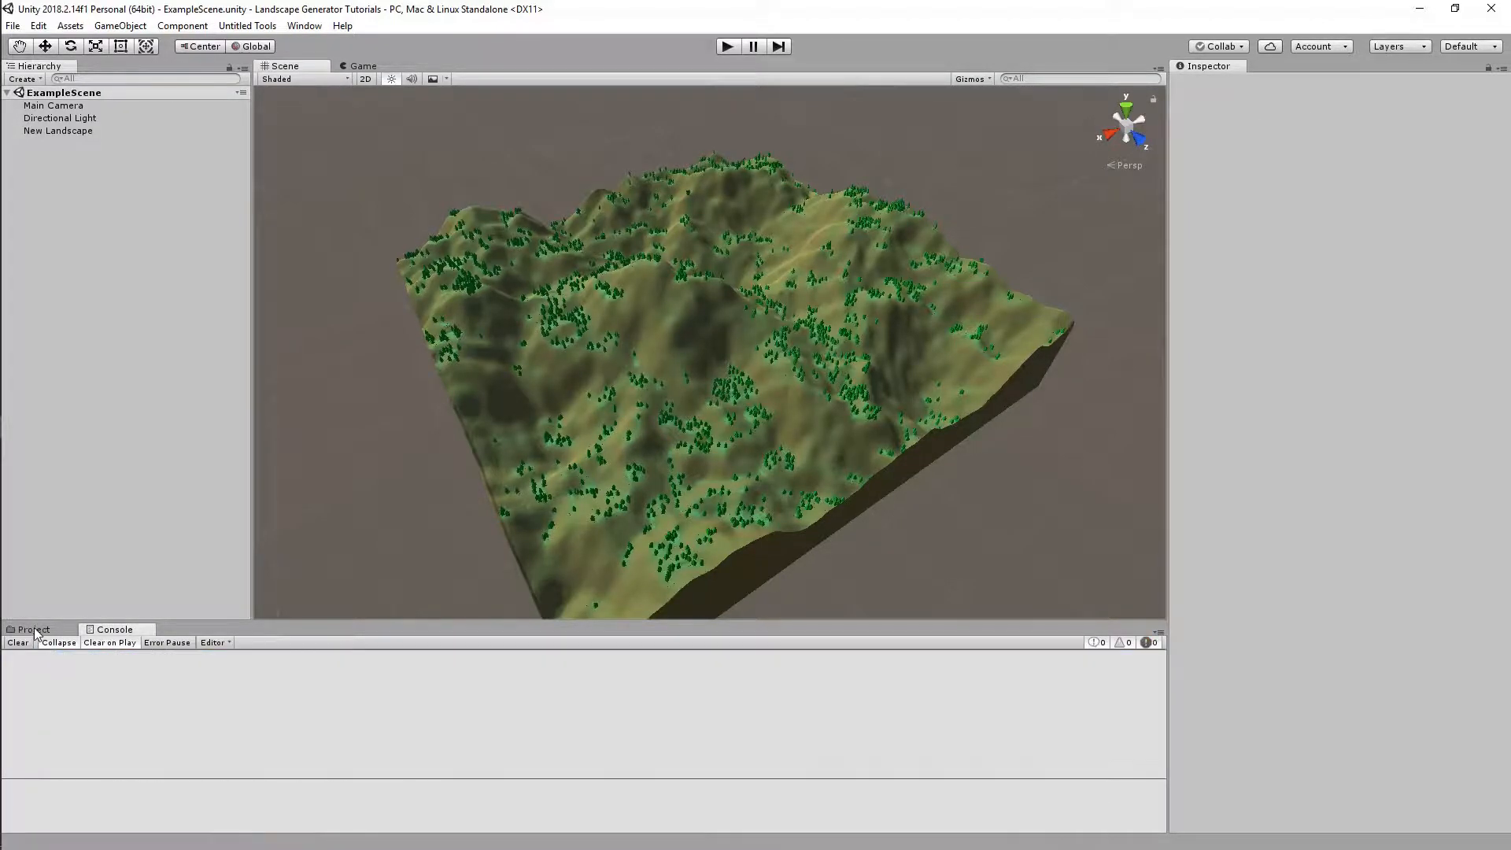
left_click(33, 629)
Reopen Untitled Tools > Landscape Generator > Generator and show its File page
left_click(264, 26)
mouse_move(315, 44)
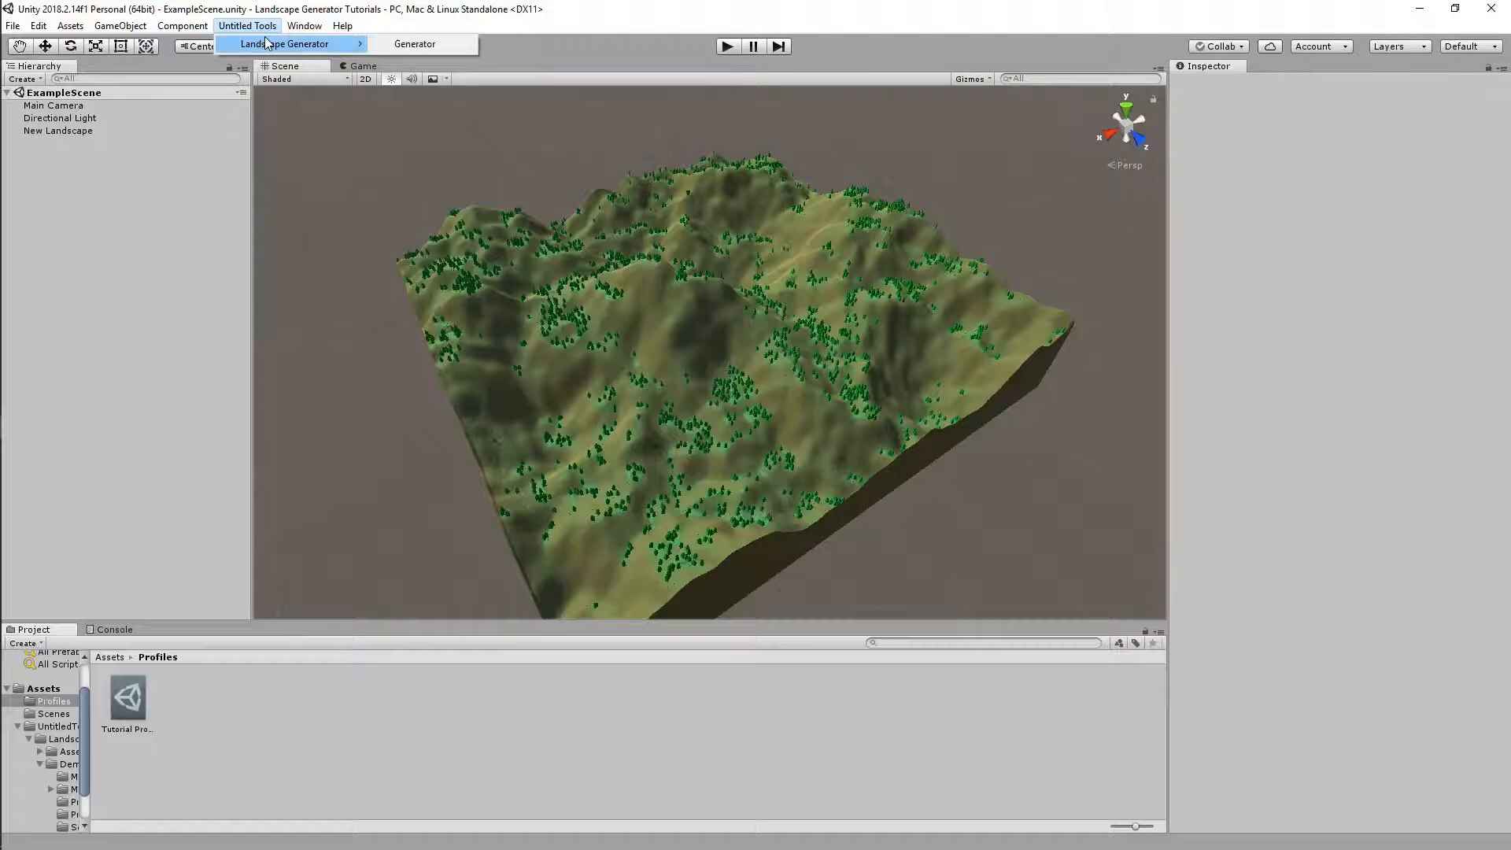
left_click(418, 46)
left_click(1377, 92)
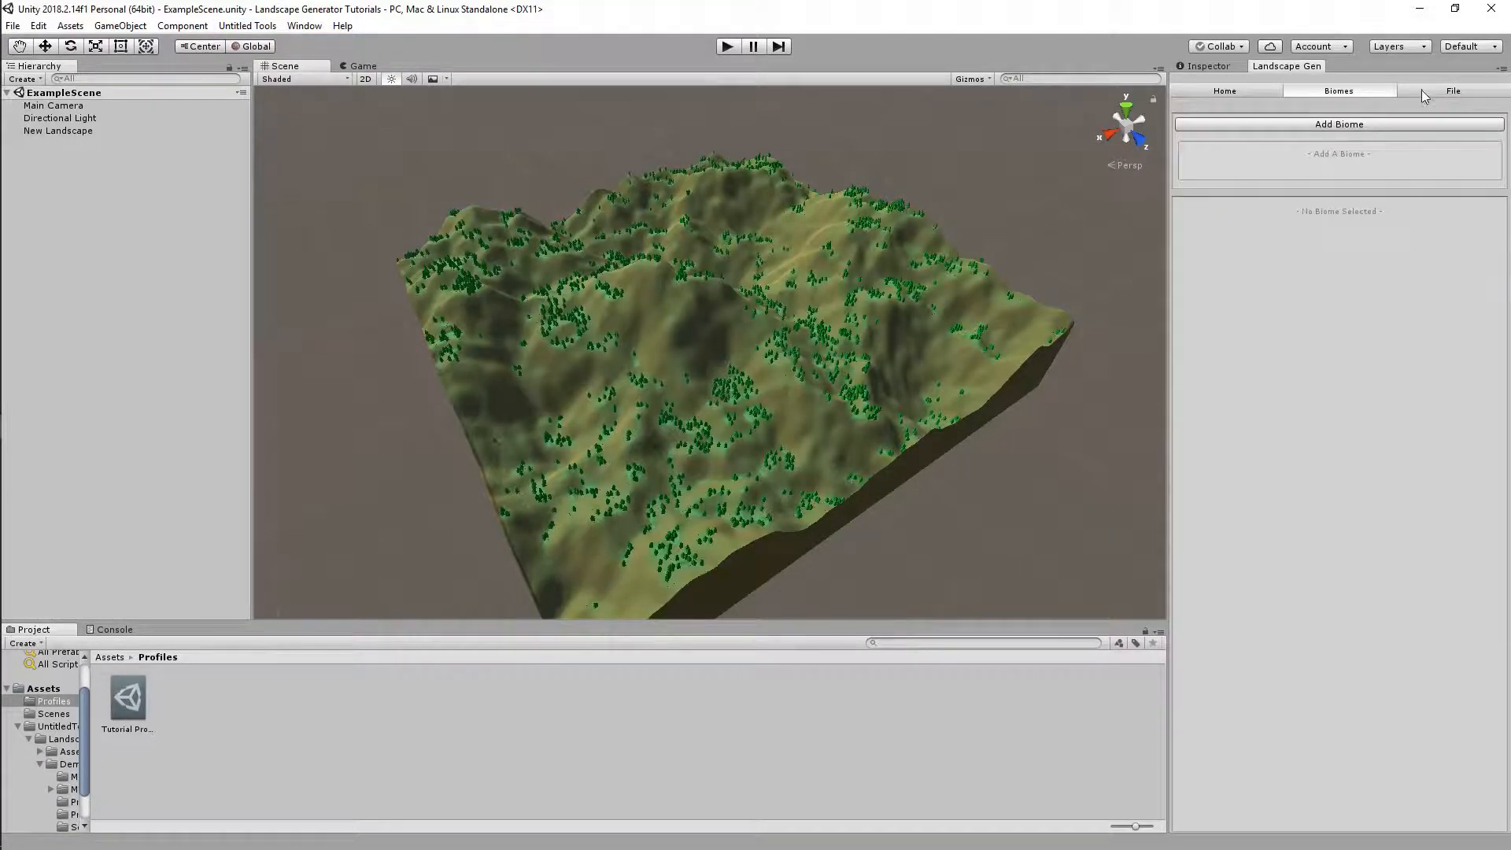
left_click(1451, 92)
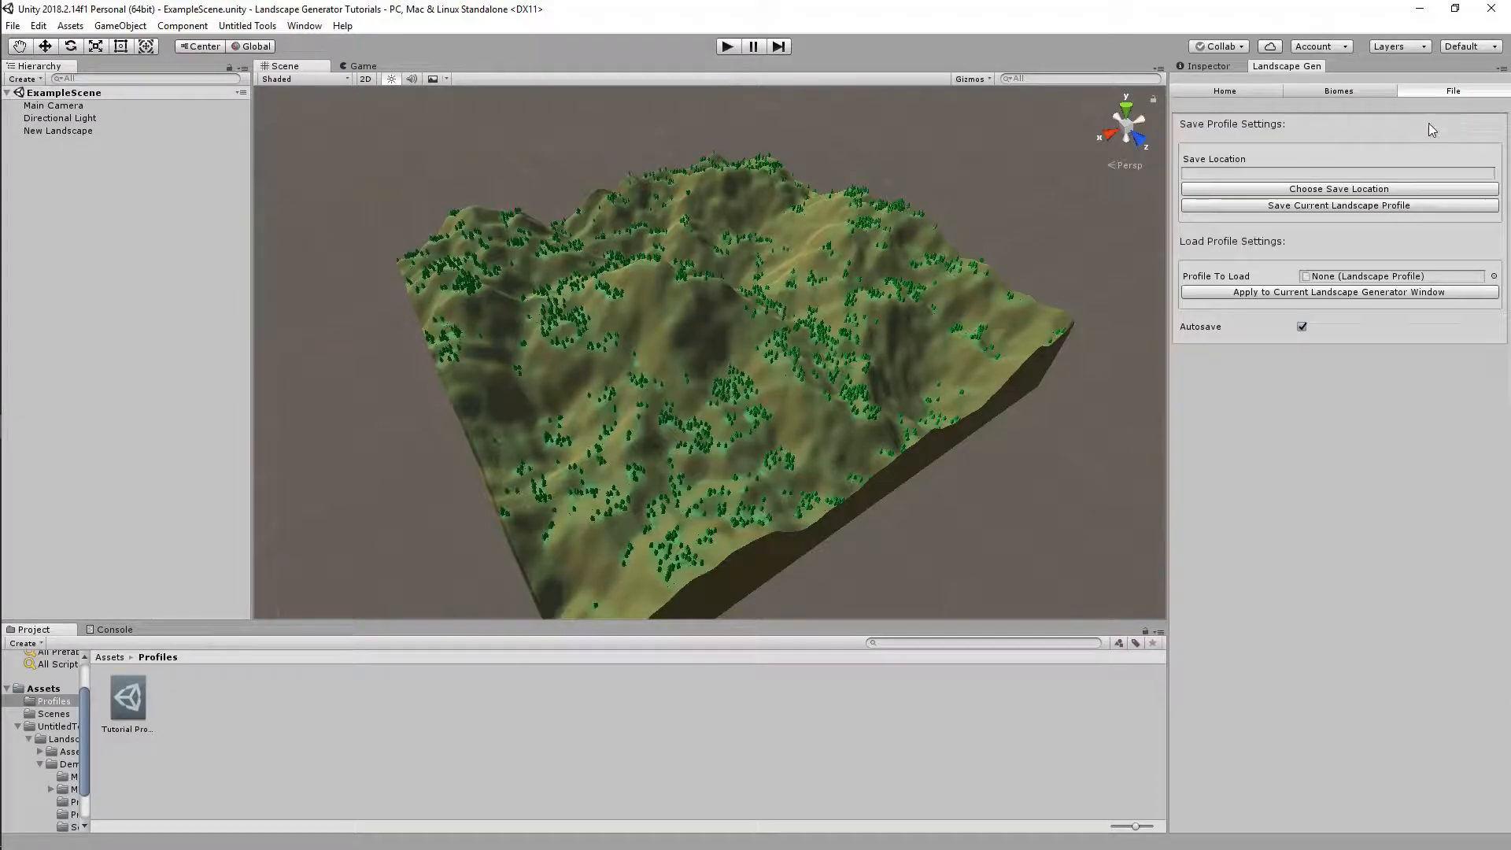
Pick Tutorial Profile, not DemoProfile, in the Select LandscapeProfile picker for Profile To Load
left_click(1493, 278)
left_click(609, 214)
left_click(604, 201)
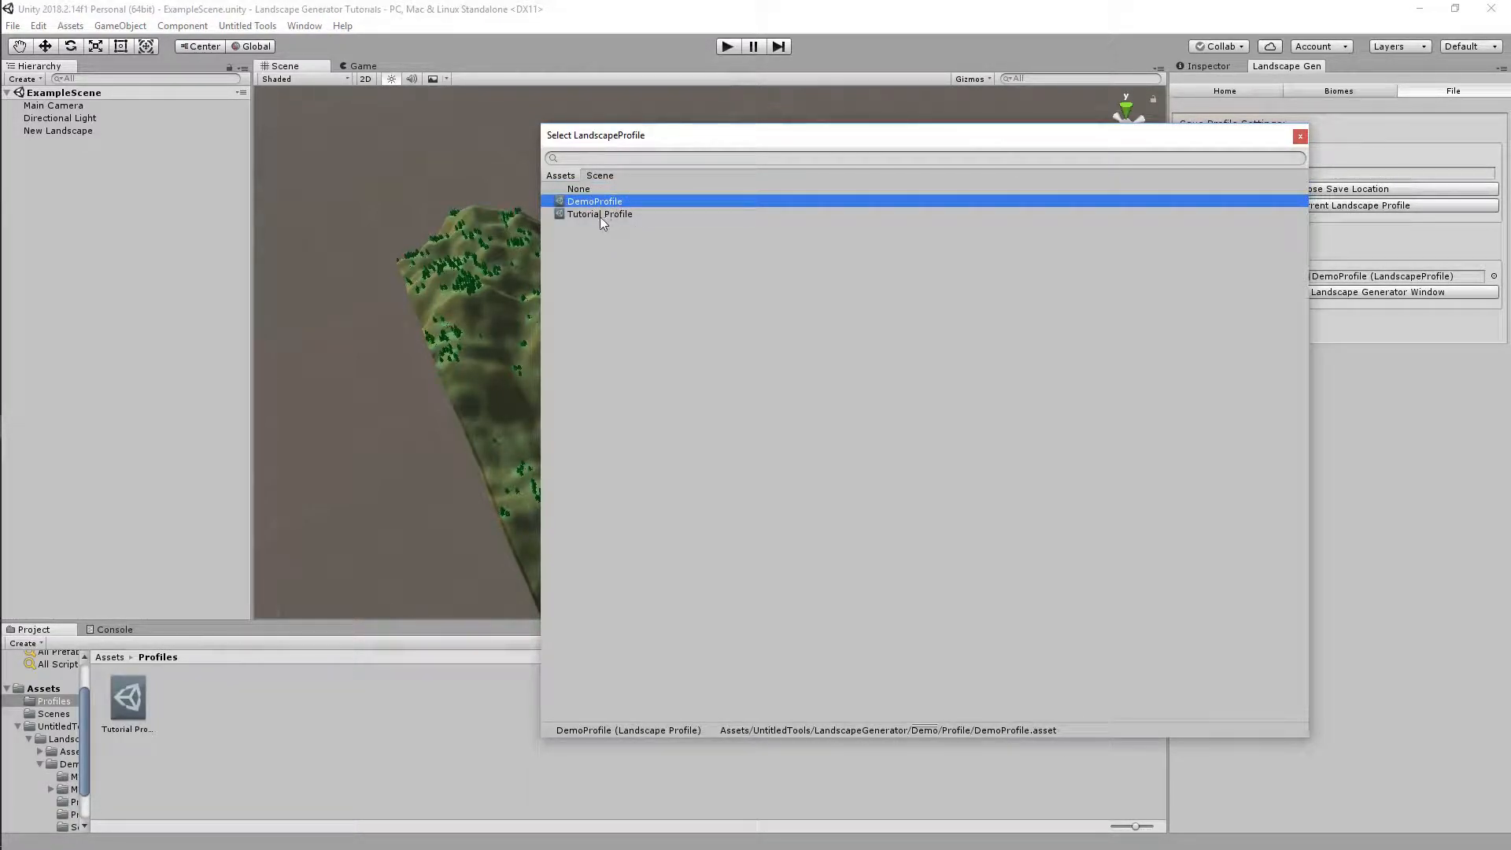
left_click(600, 215)
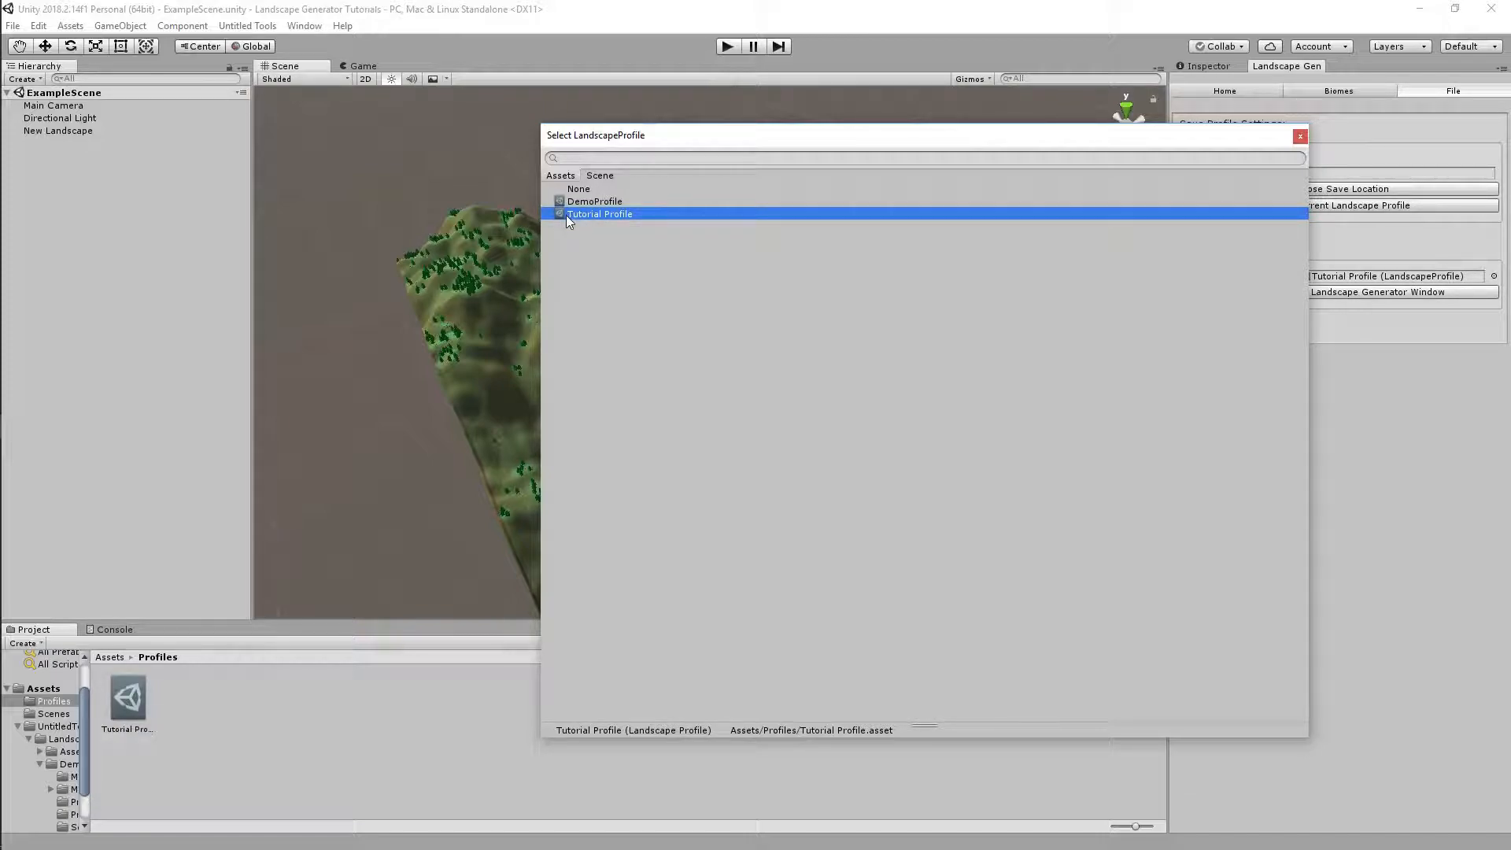
double_click(629, 214)
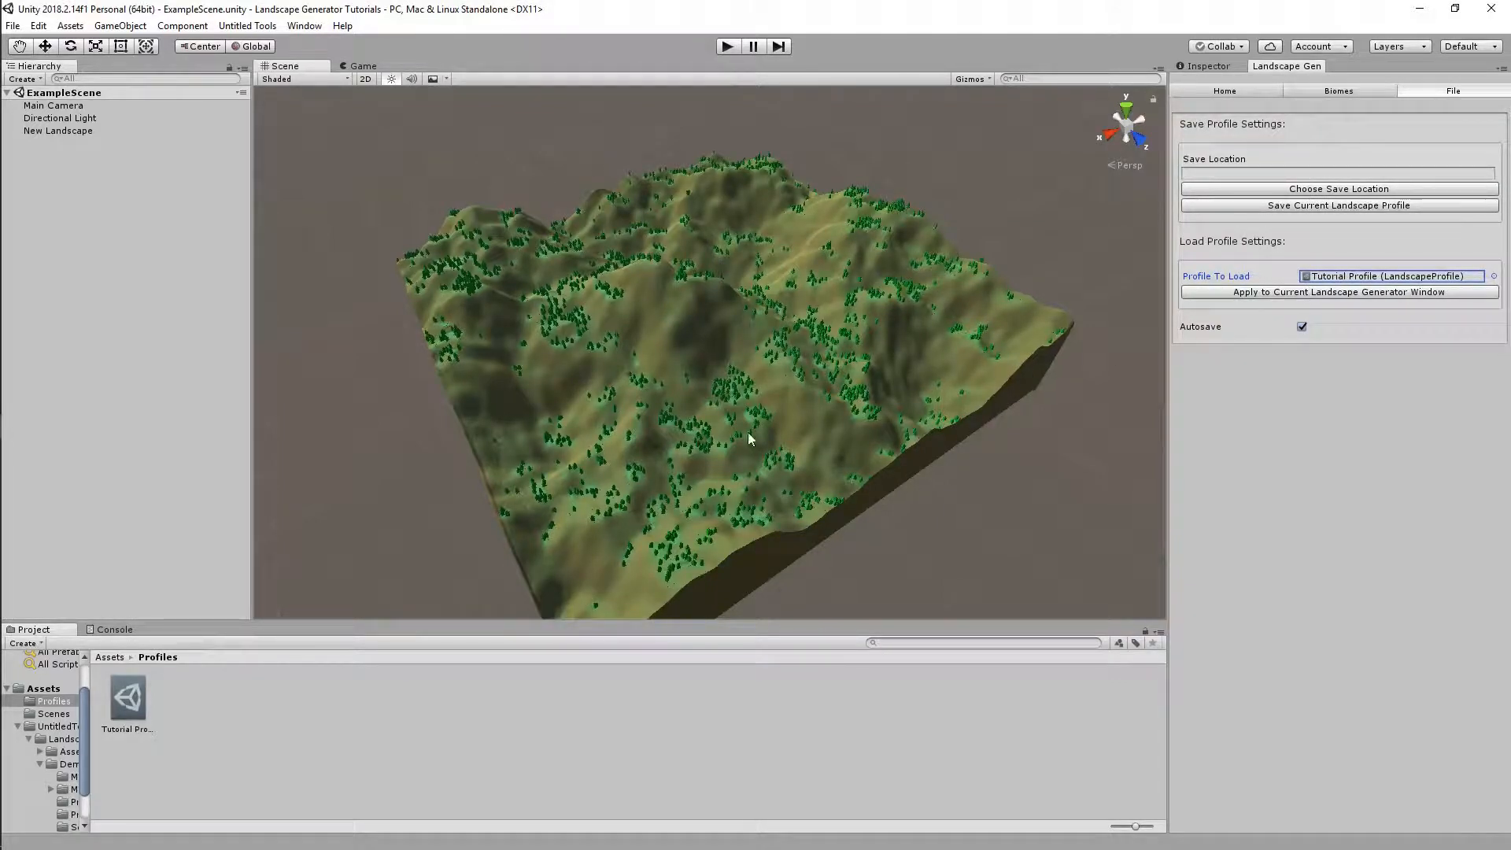
Apply Tutorial Profile, then review the Generation, Biomes, Home and Generation pages before returning to File
left_click_drag(128, 698, 1350, 282)
left_click(1264, 292)
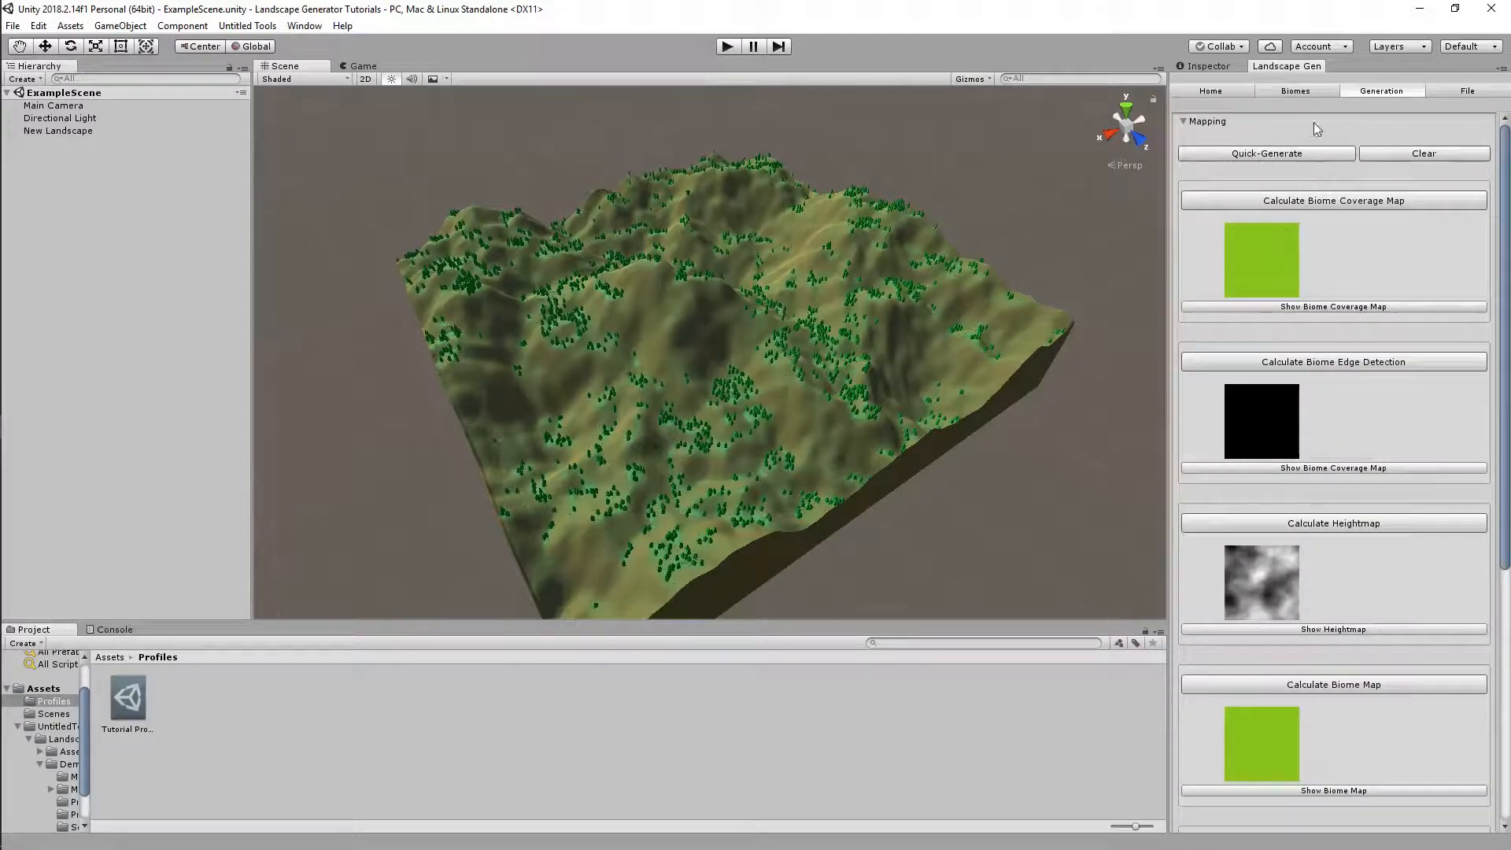
left_click(1319, 94)
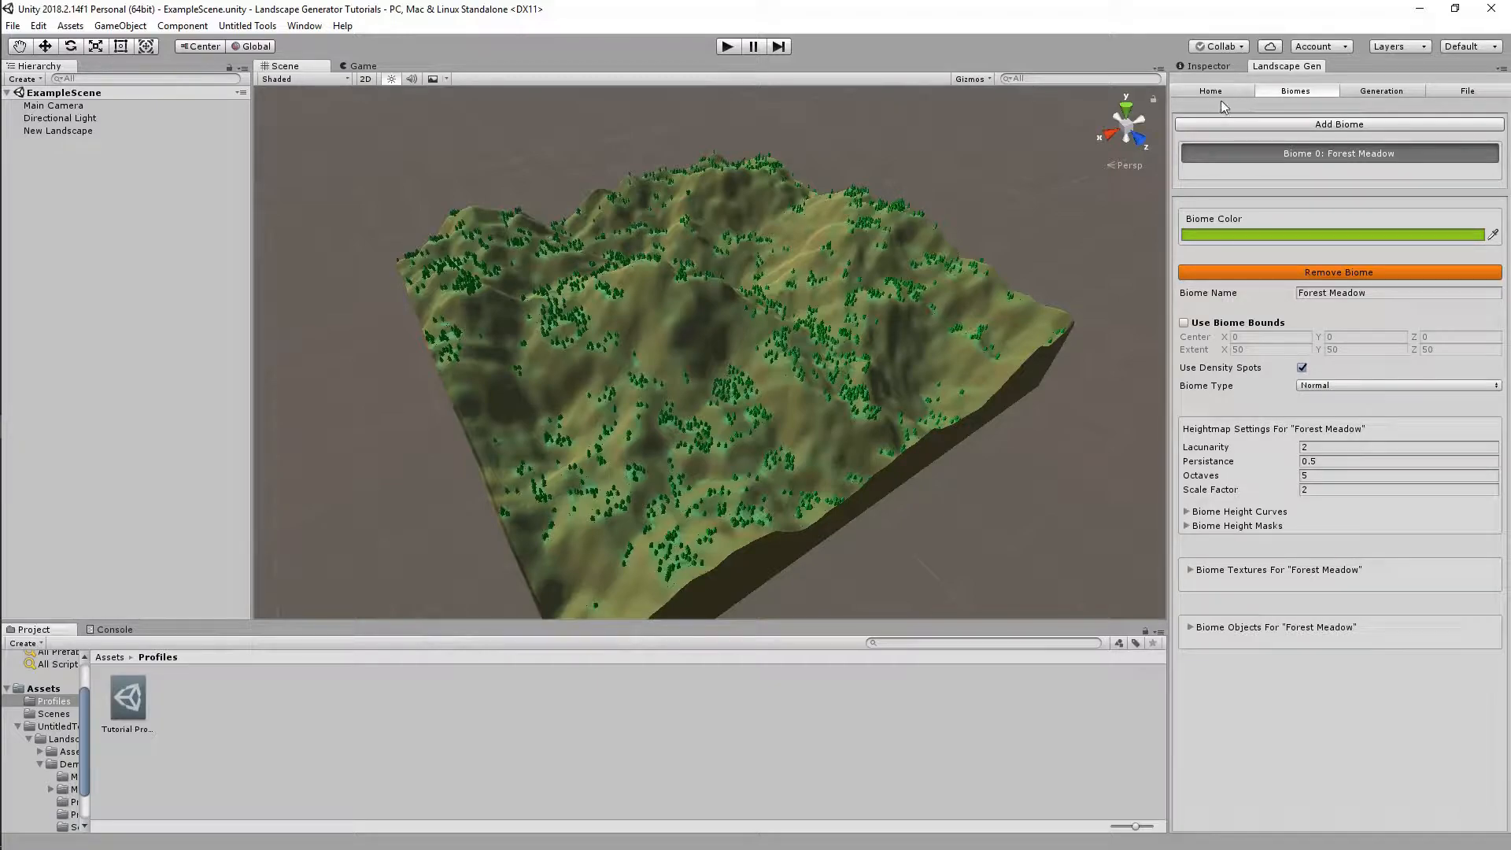
left_click(1223, 101)
left_click(1388, 92)
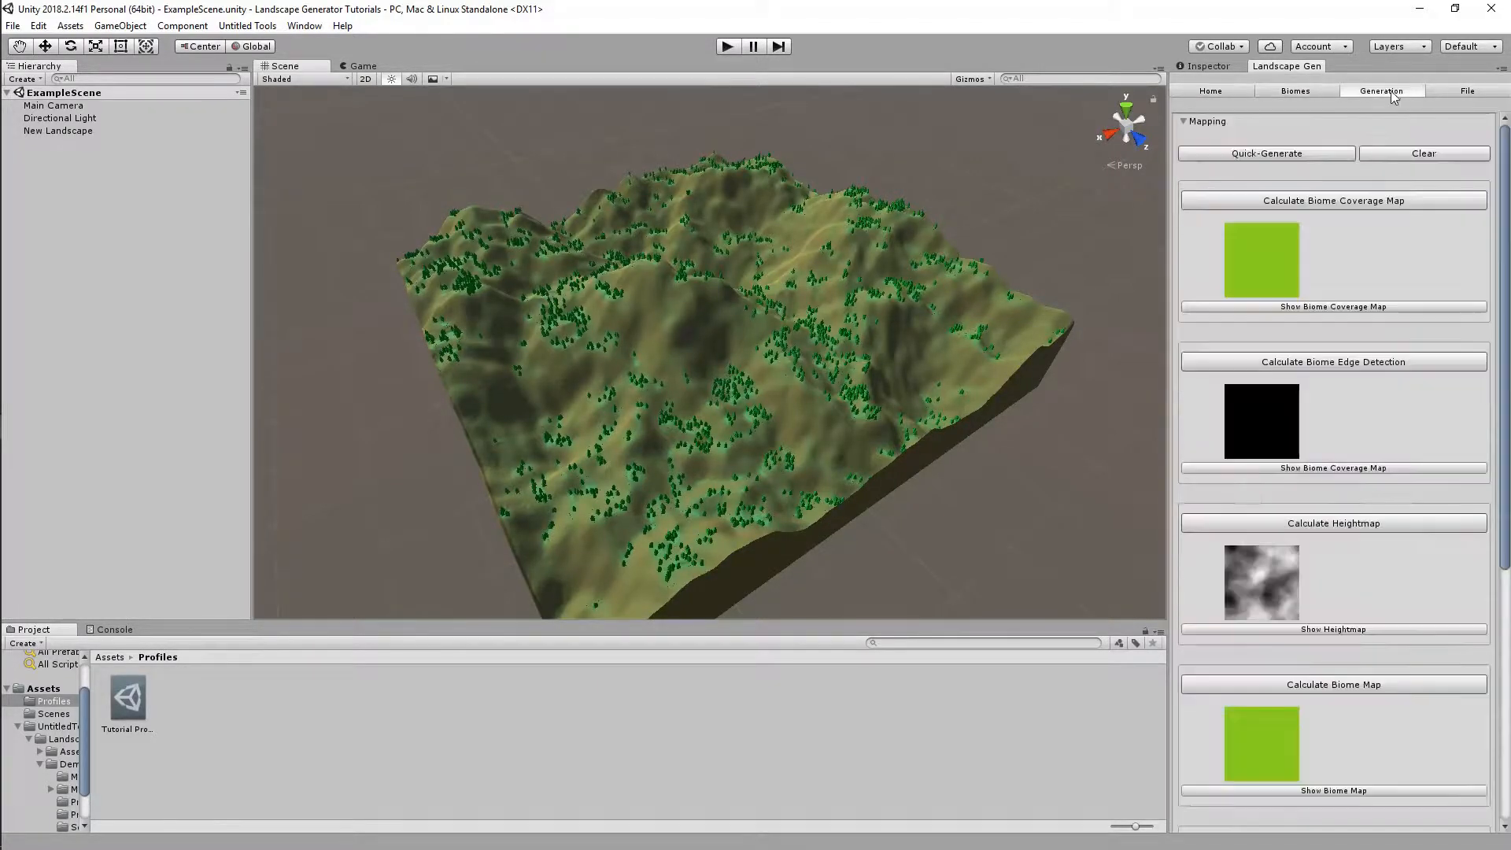
left_click(1434, 92)
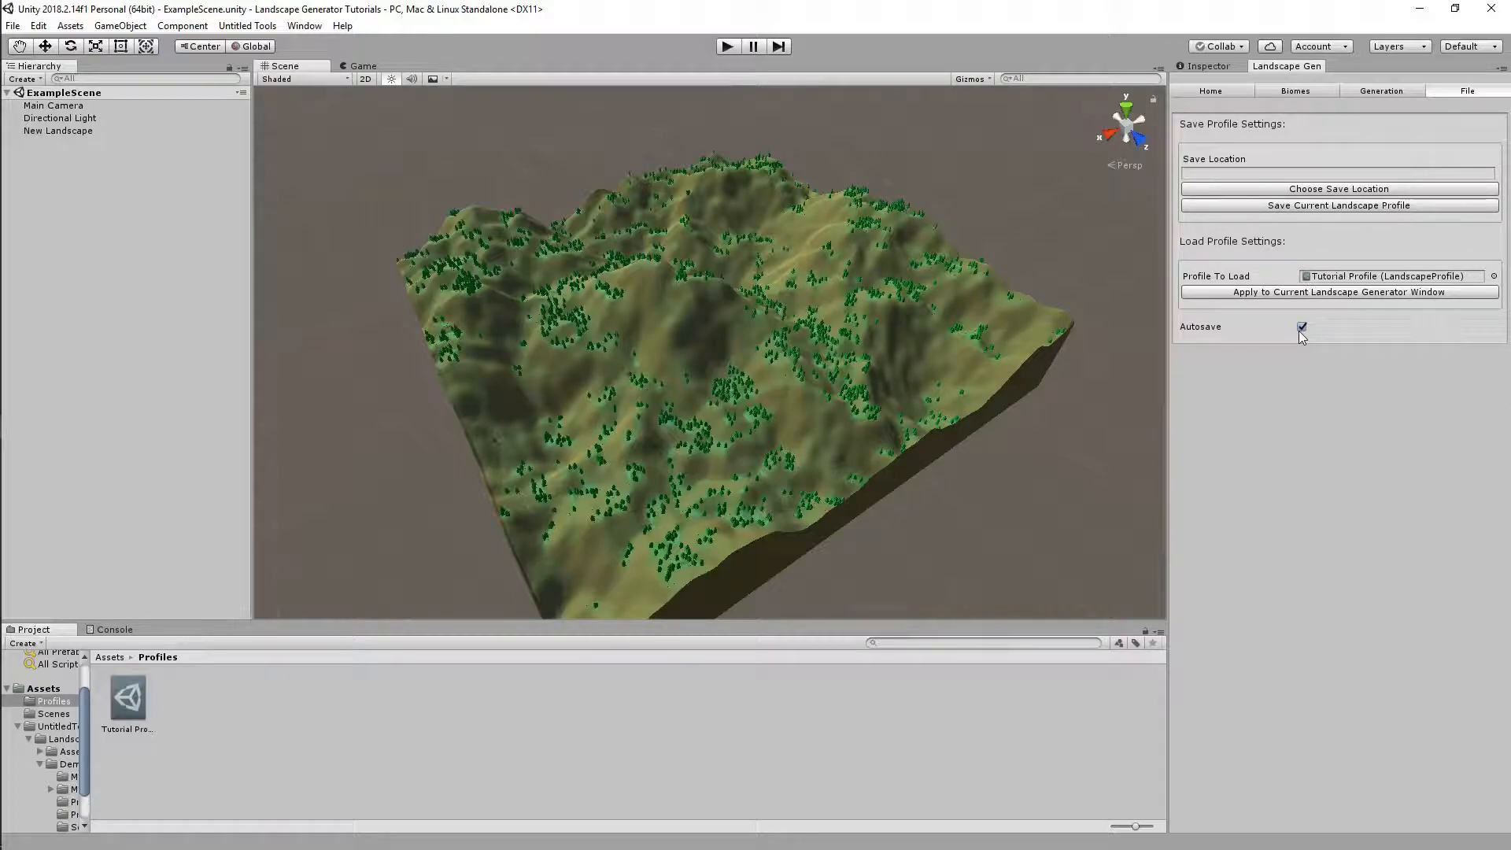
Point the save location at Tutorial Profile.asset in Profiles, agreeing to replace the existing file
left_click(1355, 190)
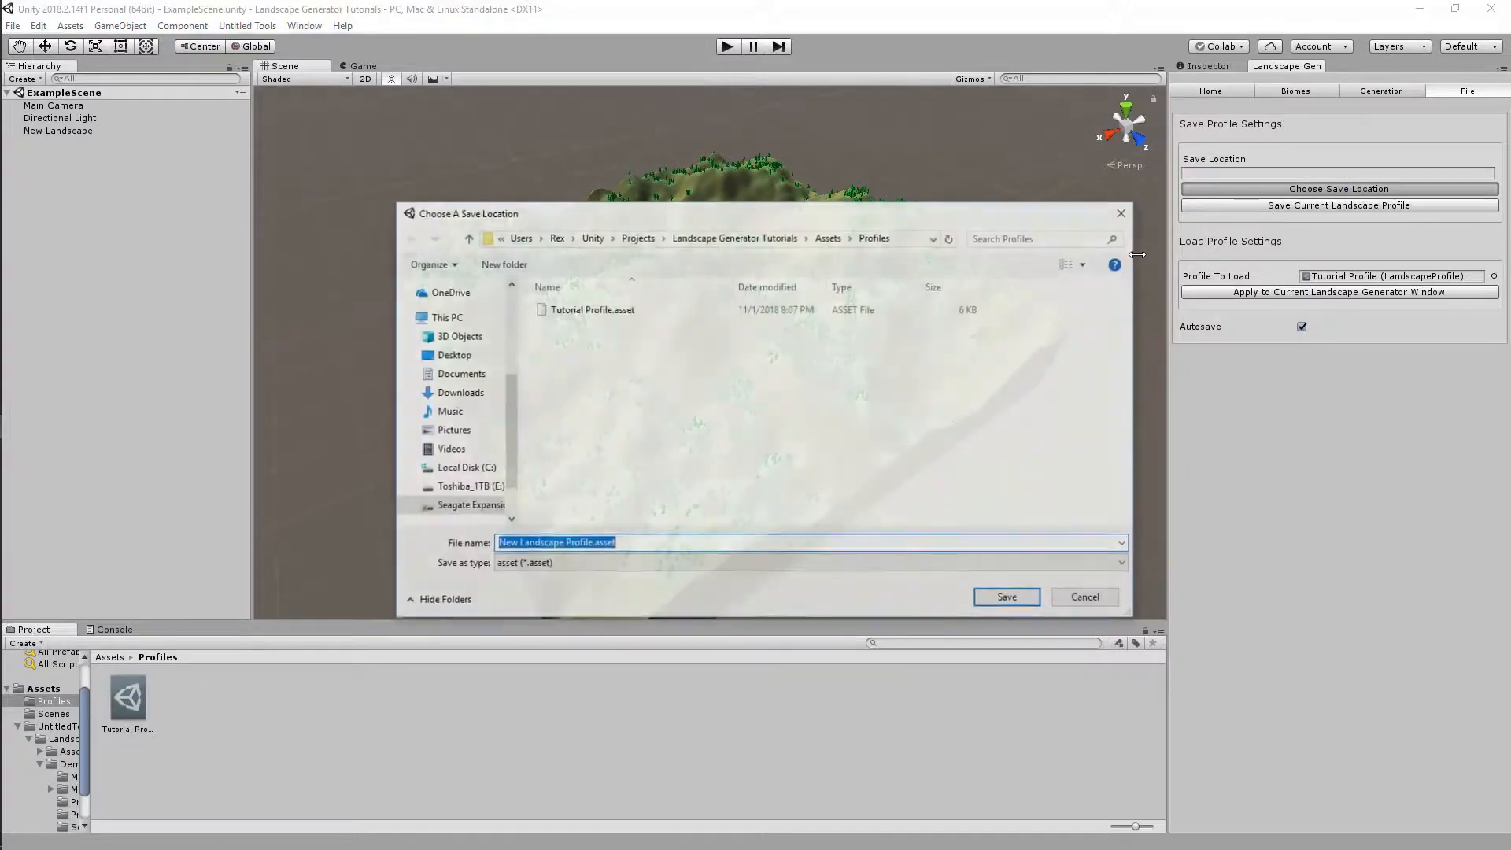
left_click(634, 311)
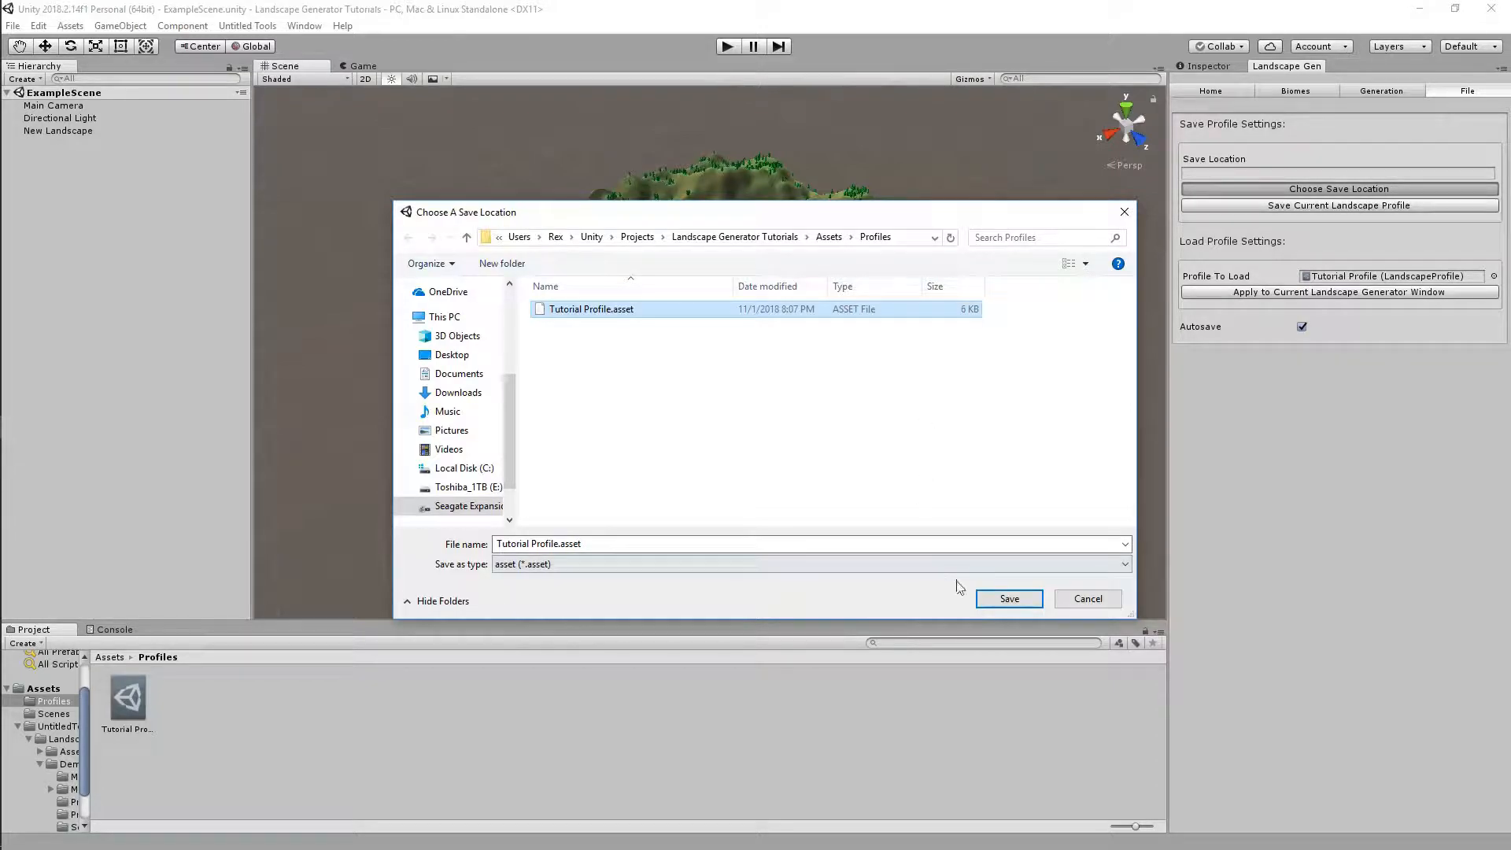
left_click(1010, 599)
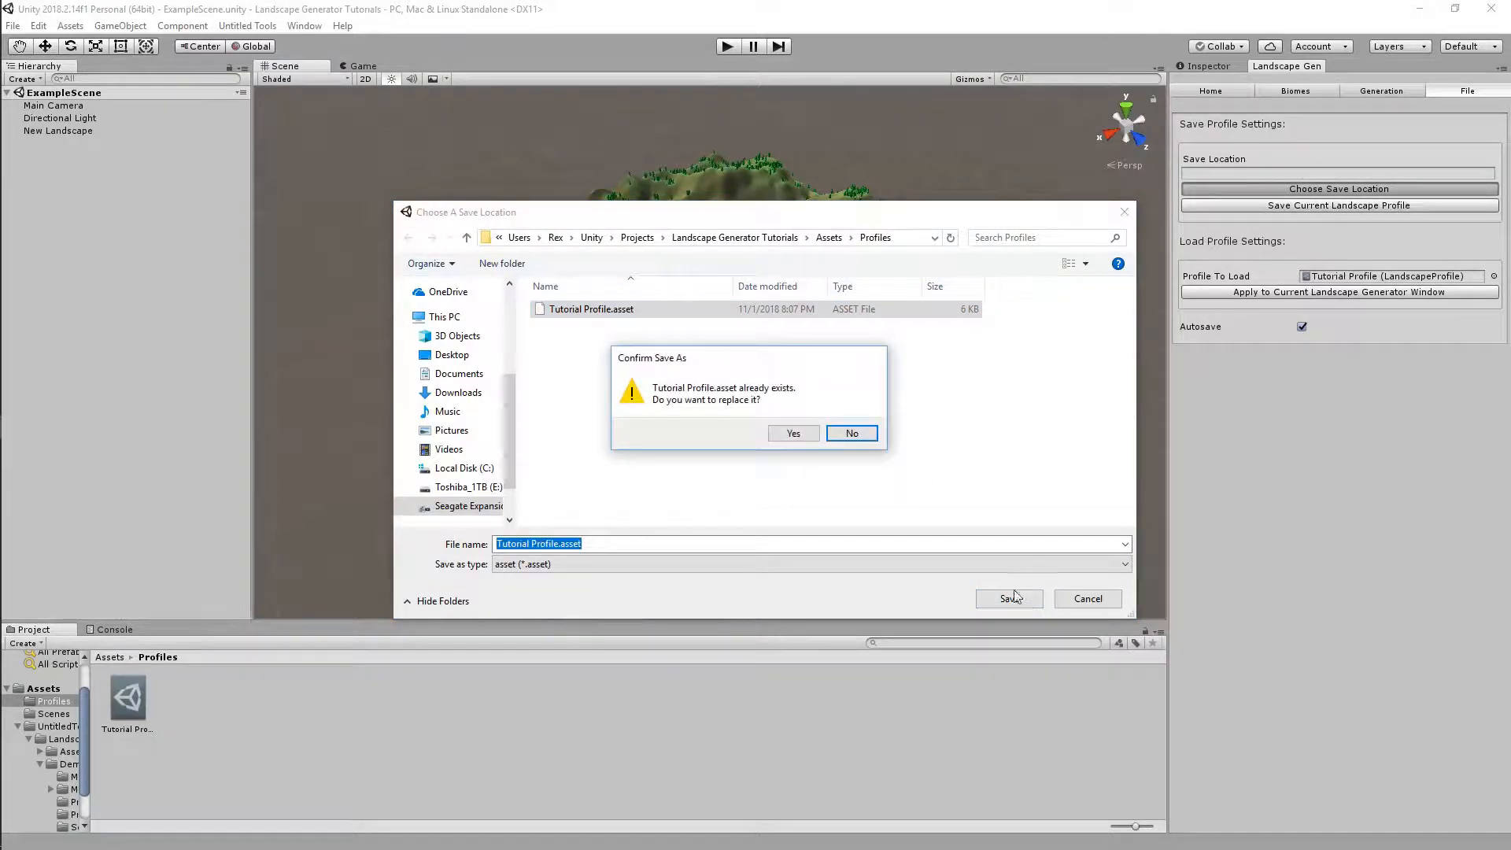
left_click(797, 432)
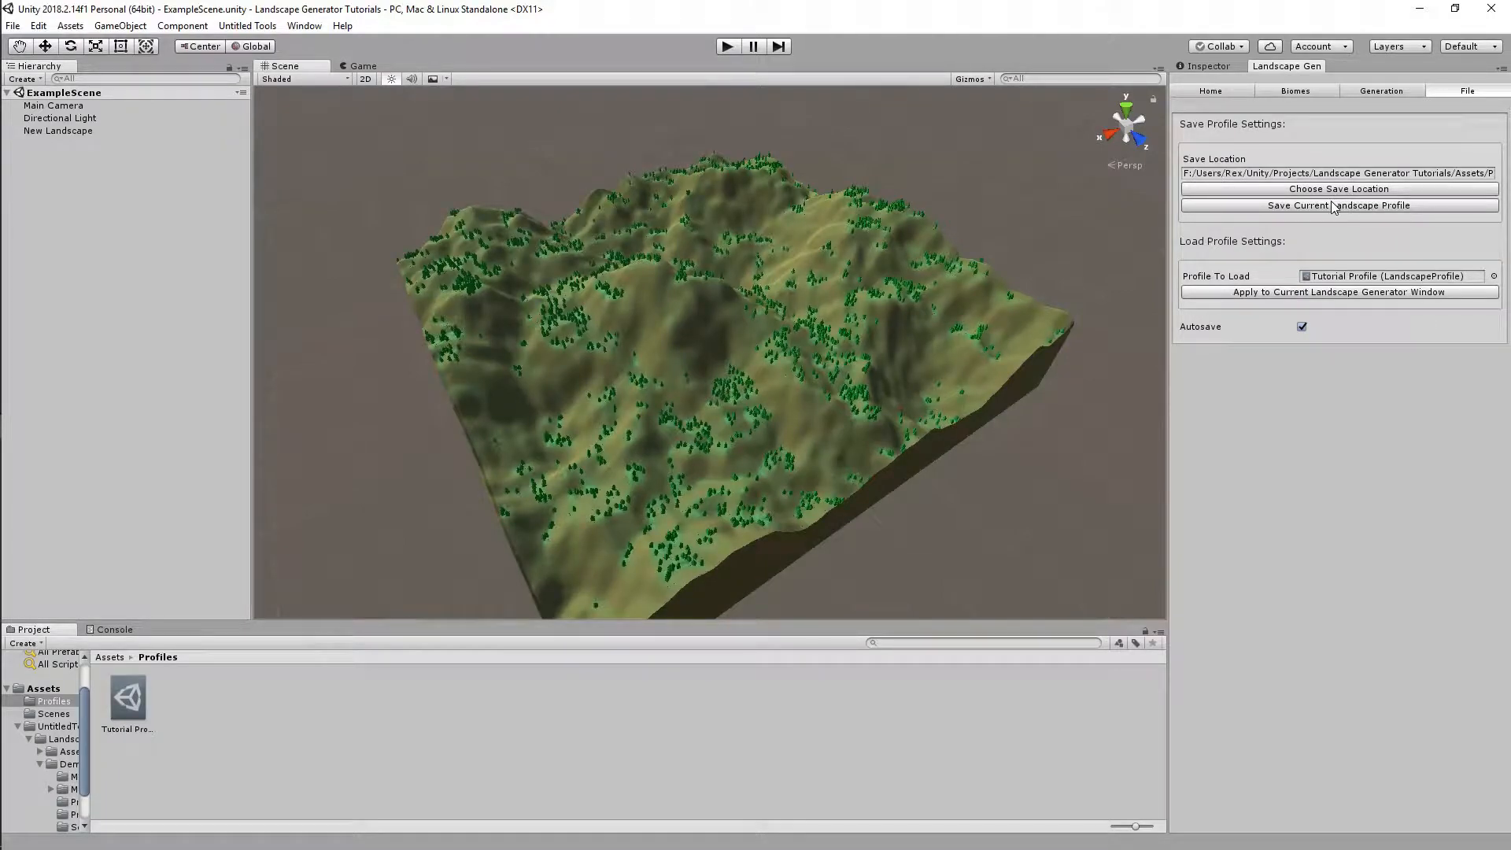
Check the save path, close the Landscape Gen window, and clear the Console error
left_click(1313, 172)
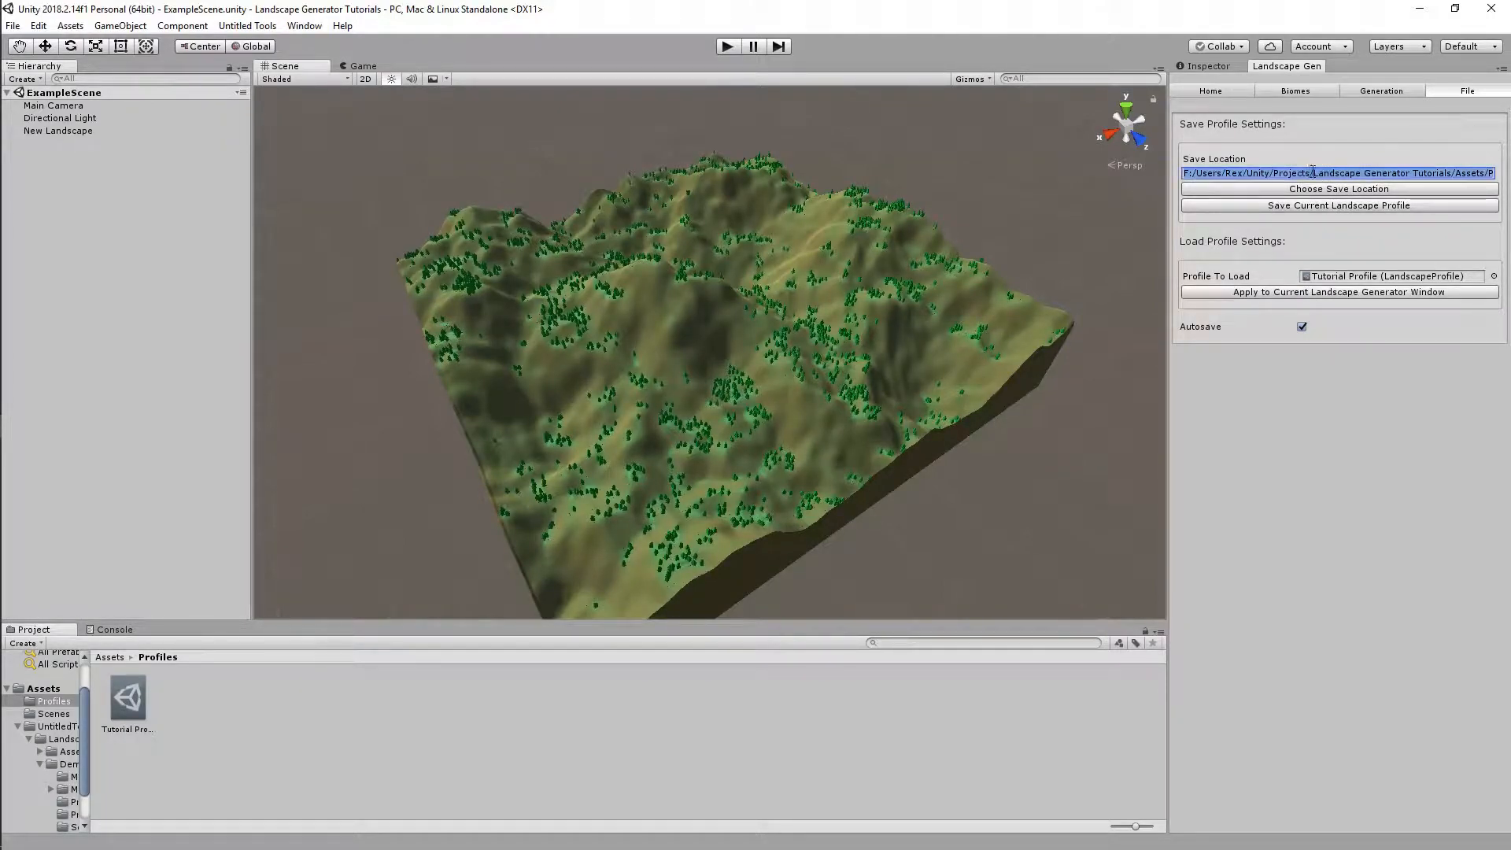
left_click(1361, 91)
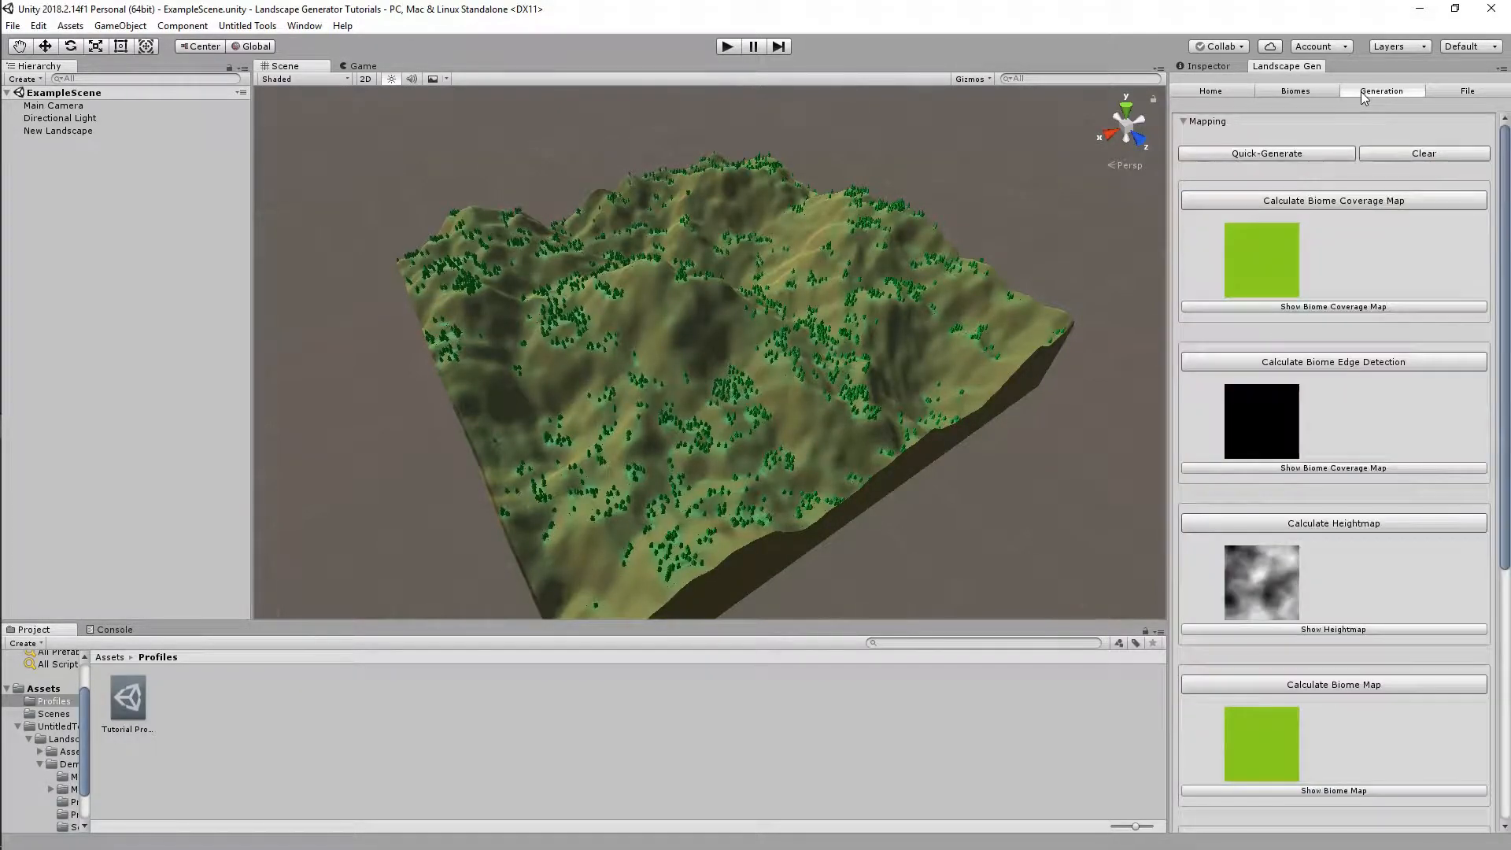
left_click(1431, 93)
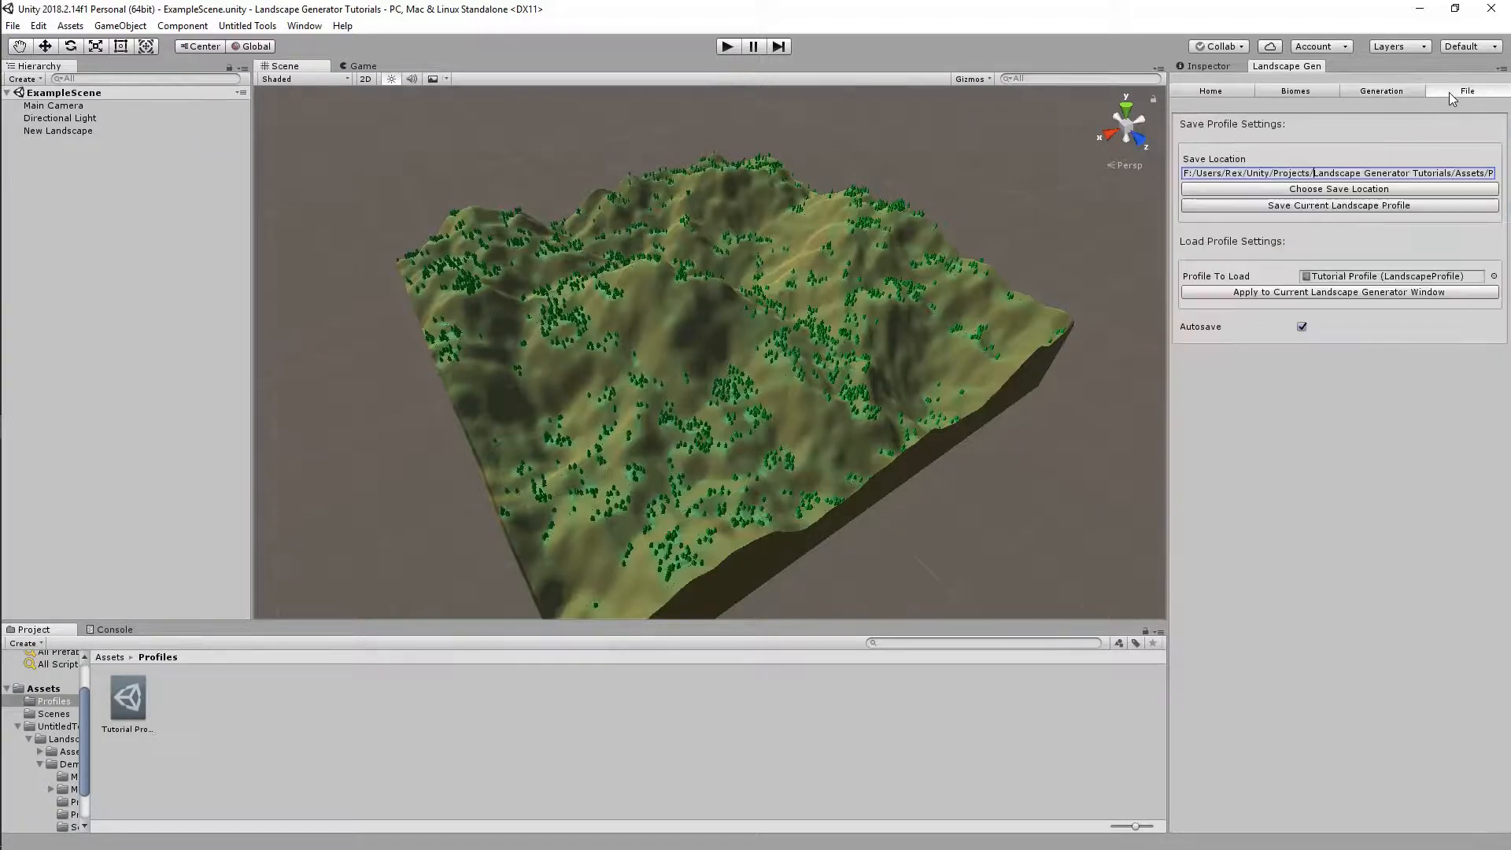
right_click(1285, 69)
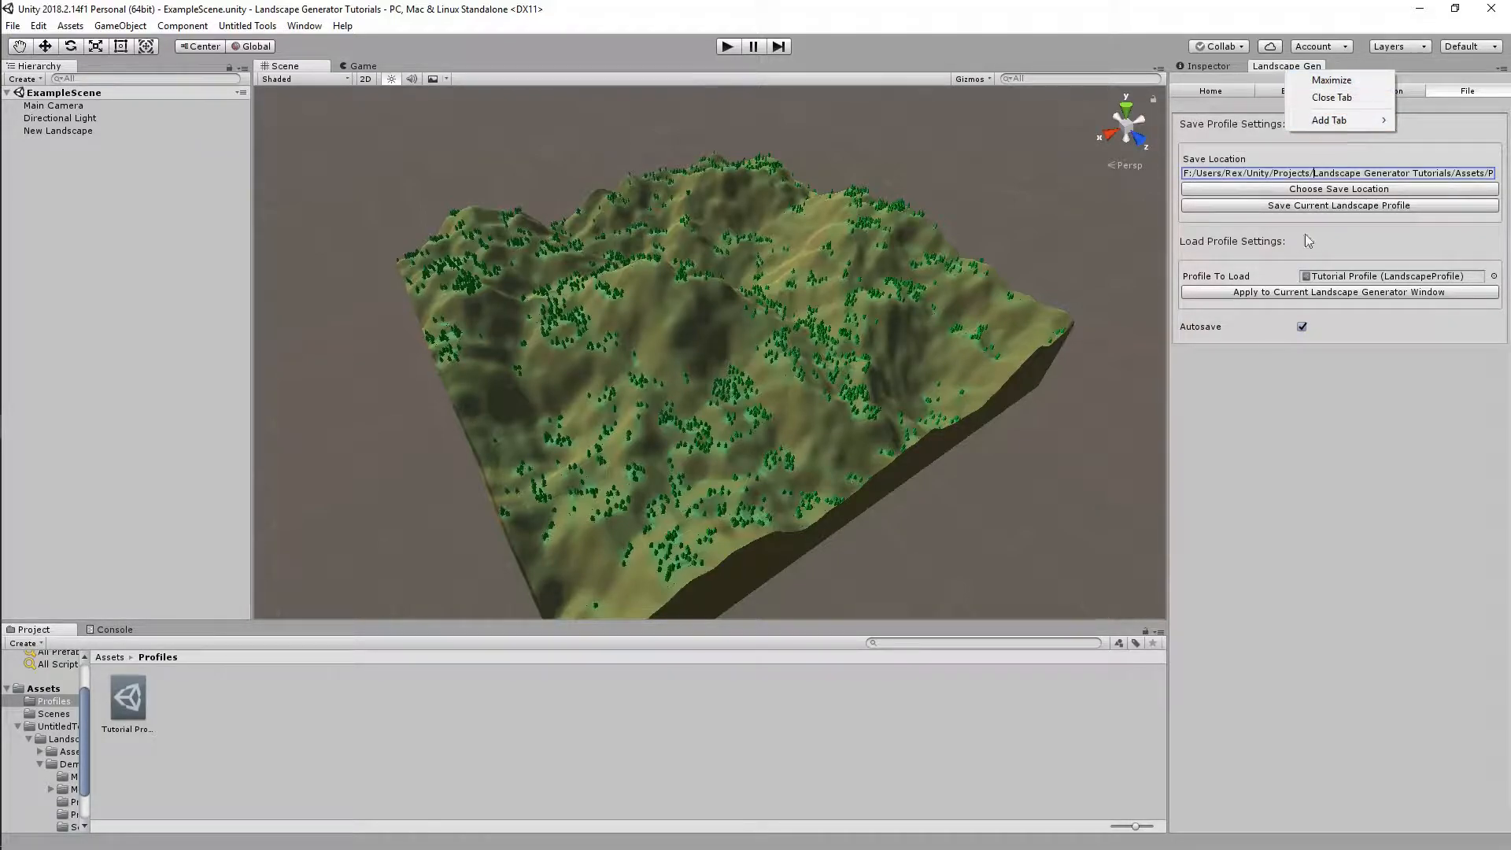
left_click(1310, 97)
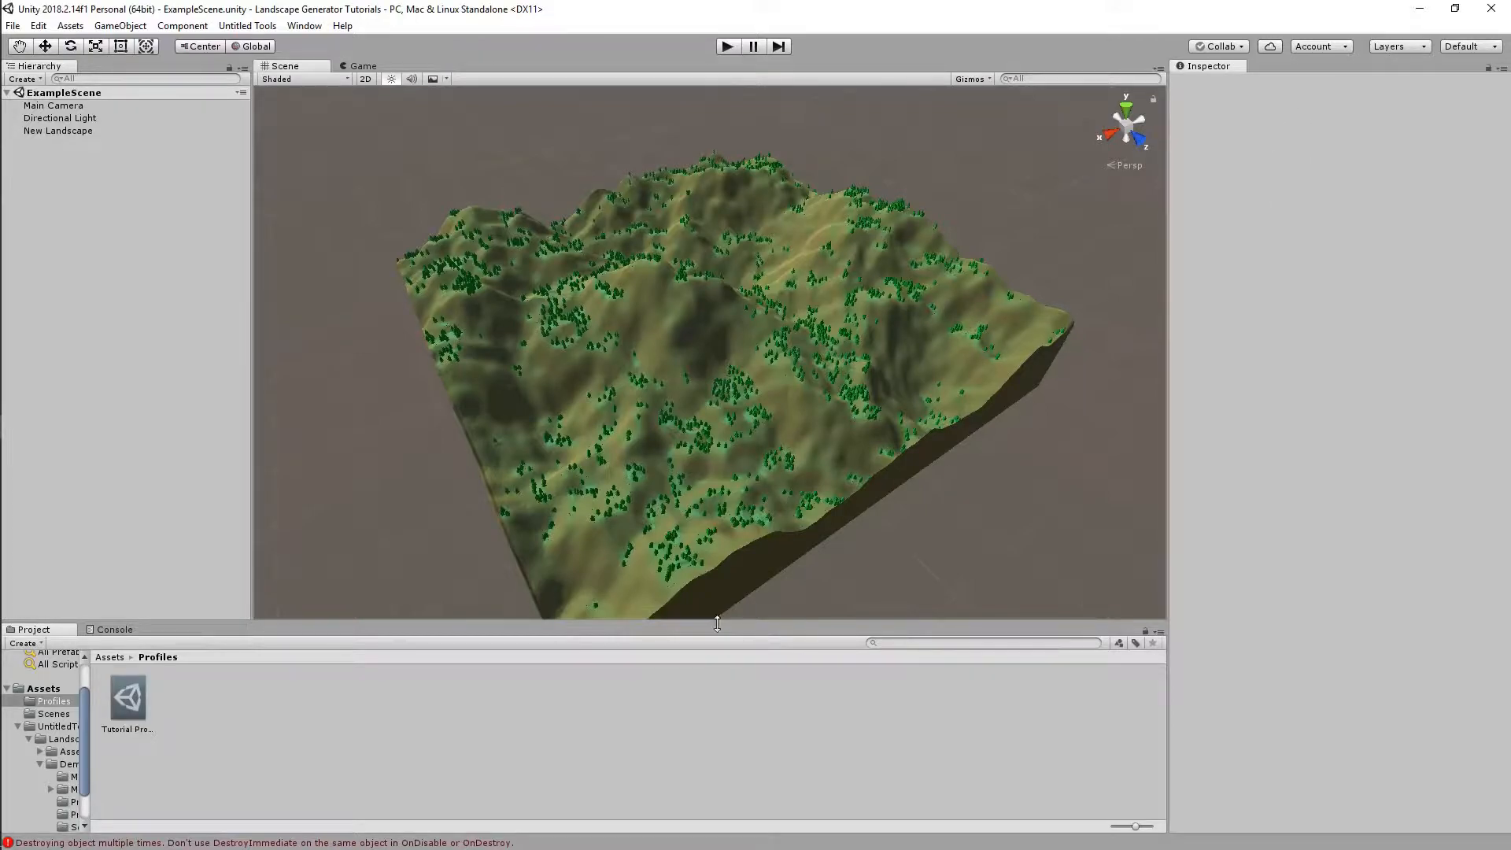
left_click(115, 630)
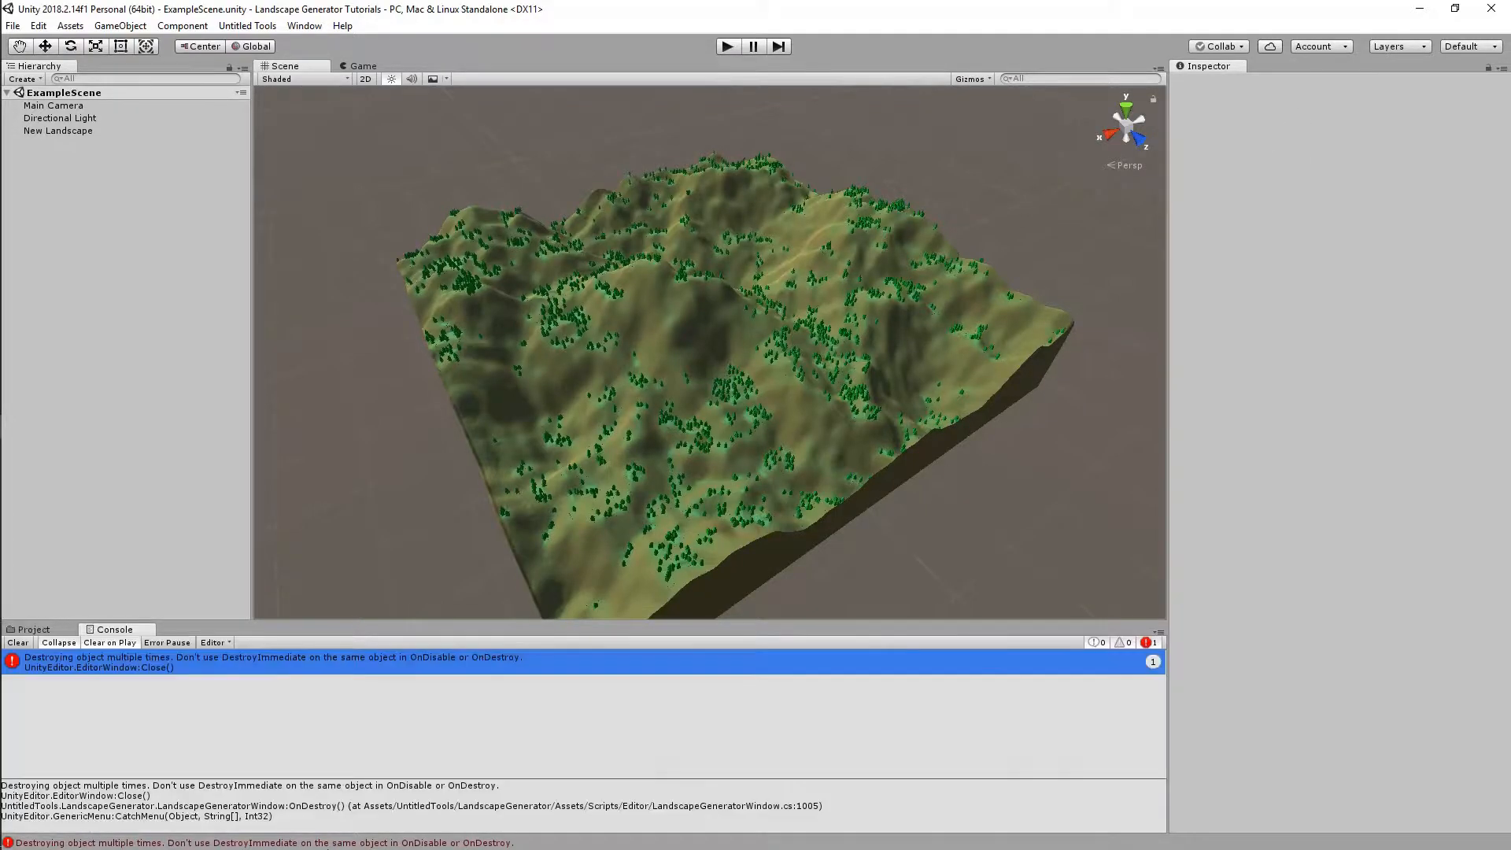
left_click(18, 643)
left_click(35, 630)
Select the Tutorial Profile asset and expand its Biomes list down to the first biome
left_click(128, 701)
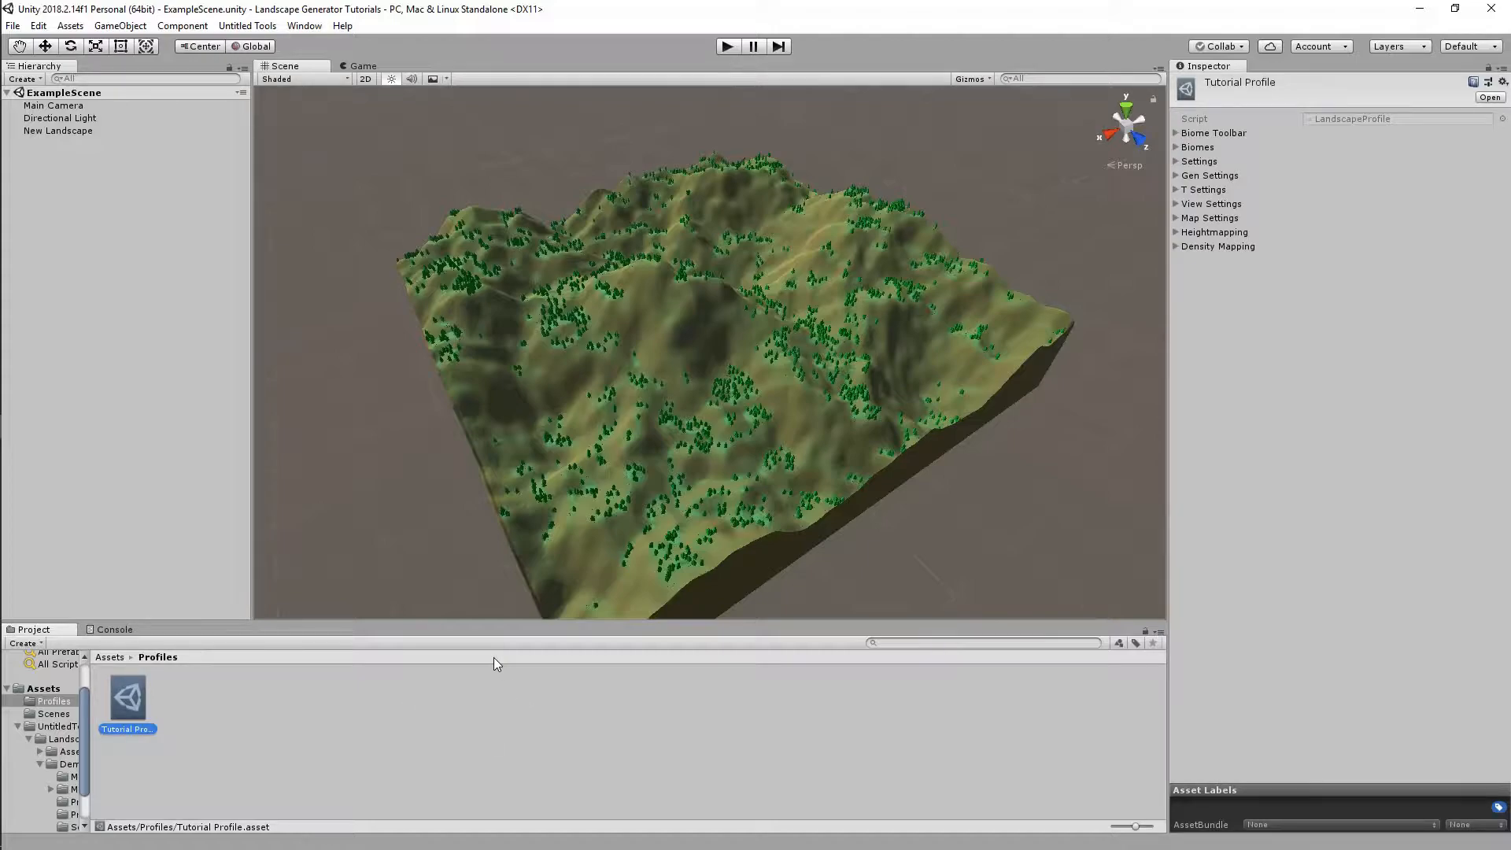
left_click(299, 740)
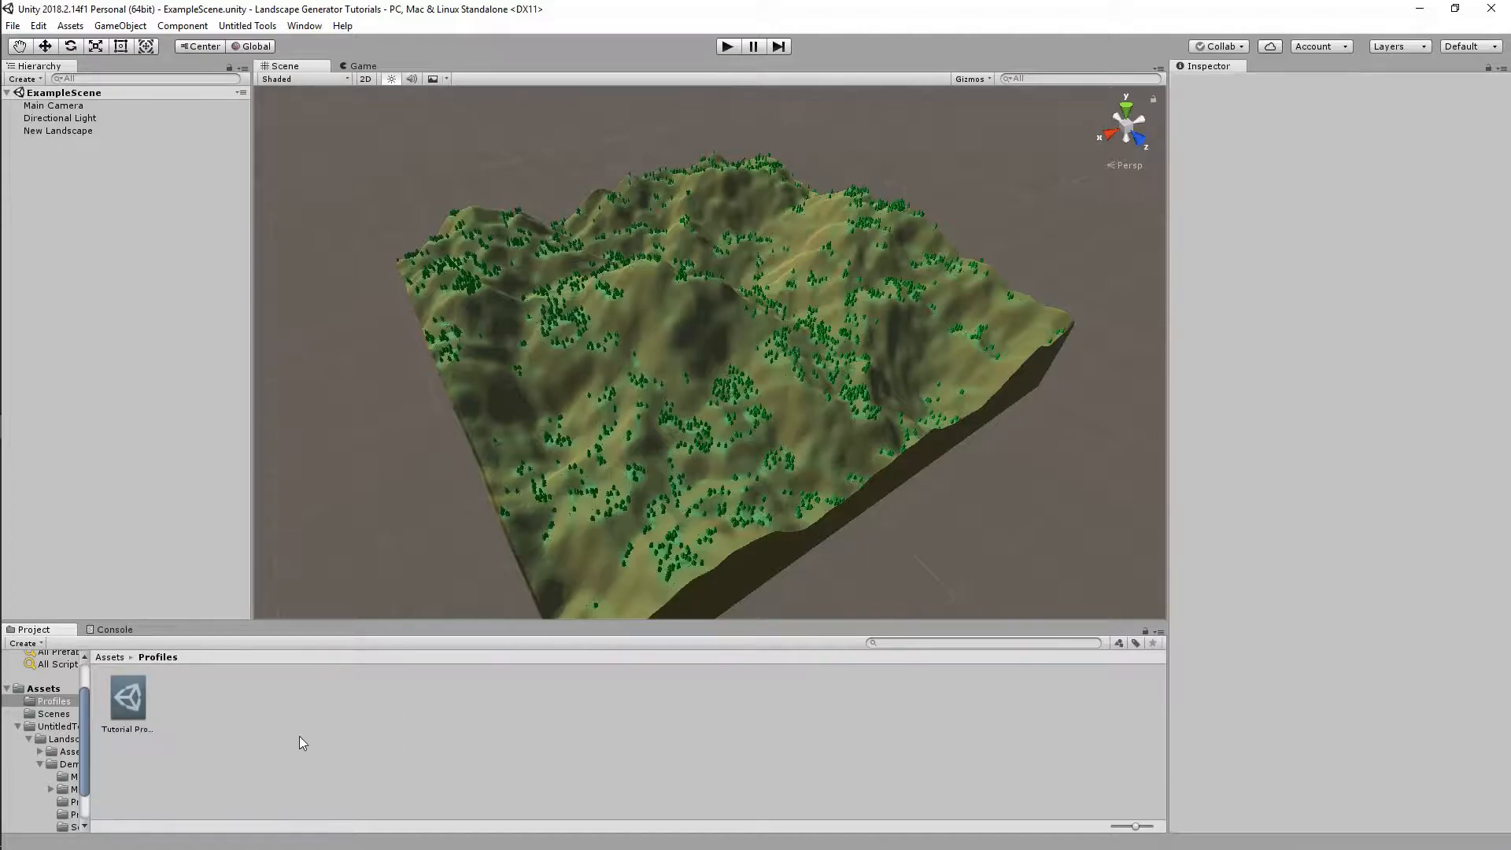
left_click(134, 704)
left_click(1176, 134)
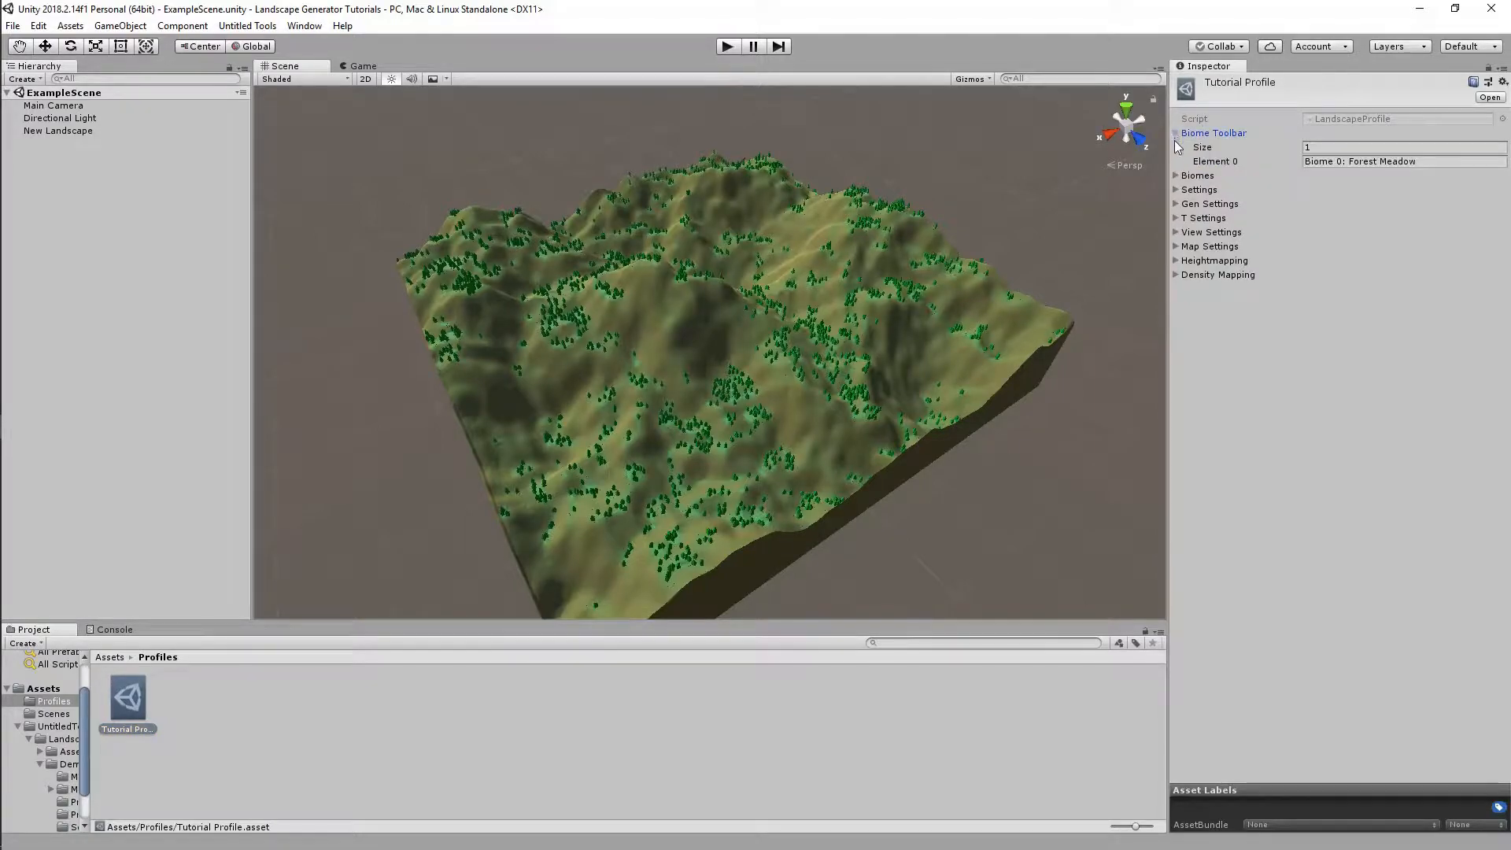
left_click(1176, 176)
left_click(1176, 133)
left_click(1176, 147)
left_click(1176, 147)
left_click(1176, 147)
left_click(1176, 147)
left_click(1187, 177)
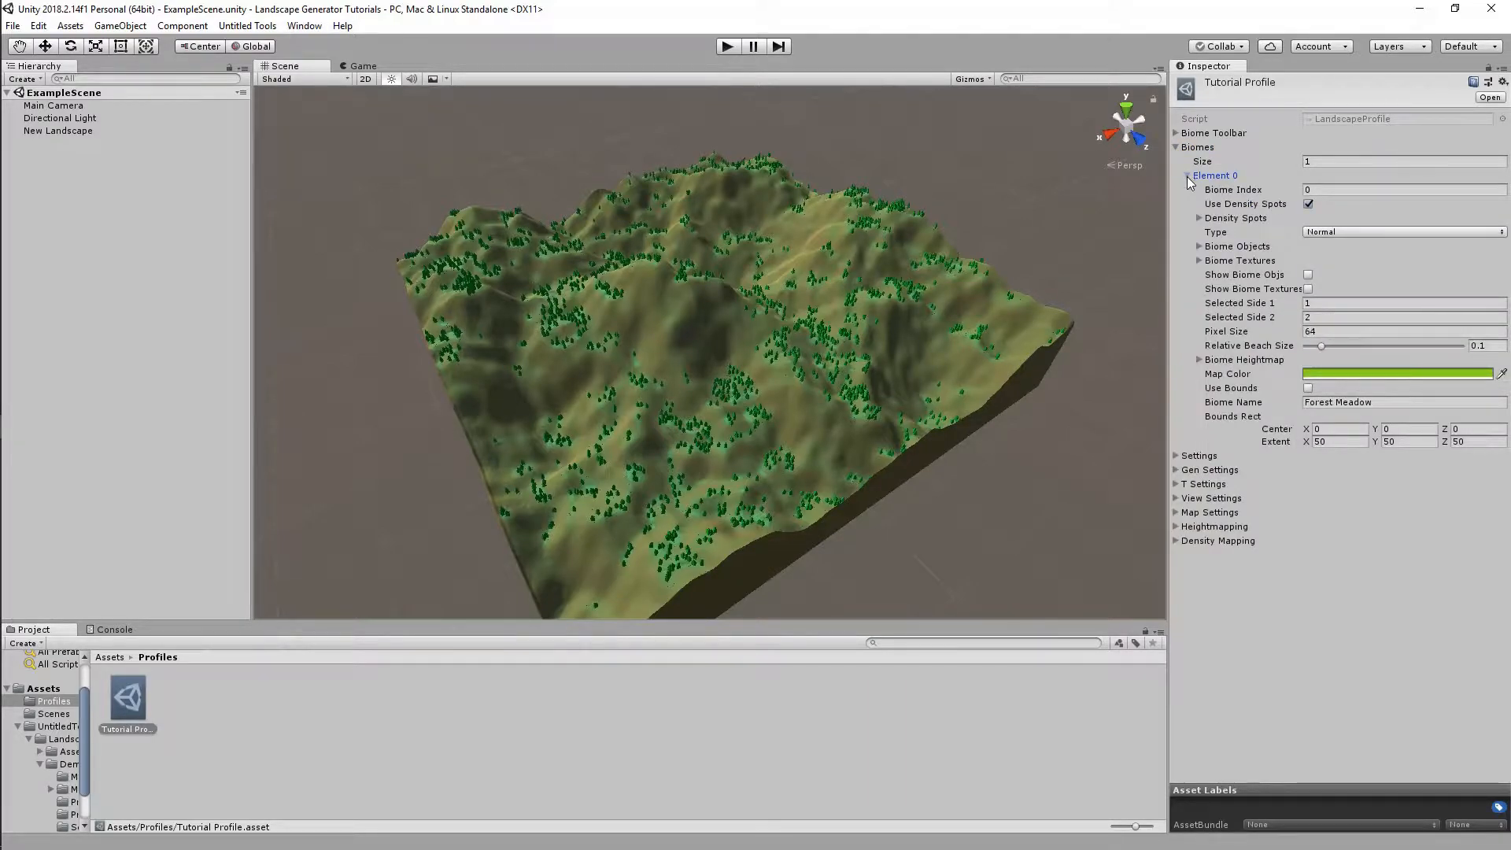
Inspect the first biome's Density Spots, Elements 0 through 10, one at a time
left_click(1197, 218)
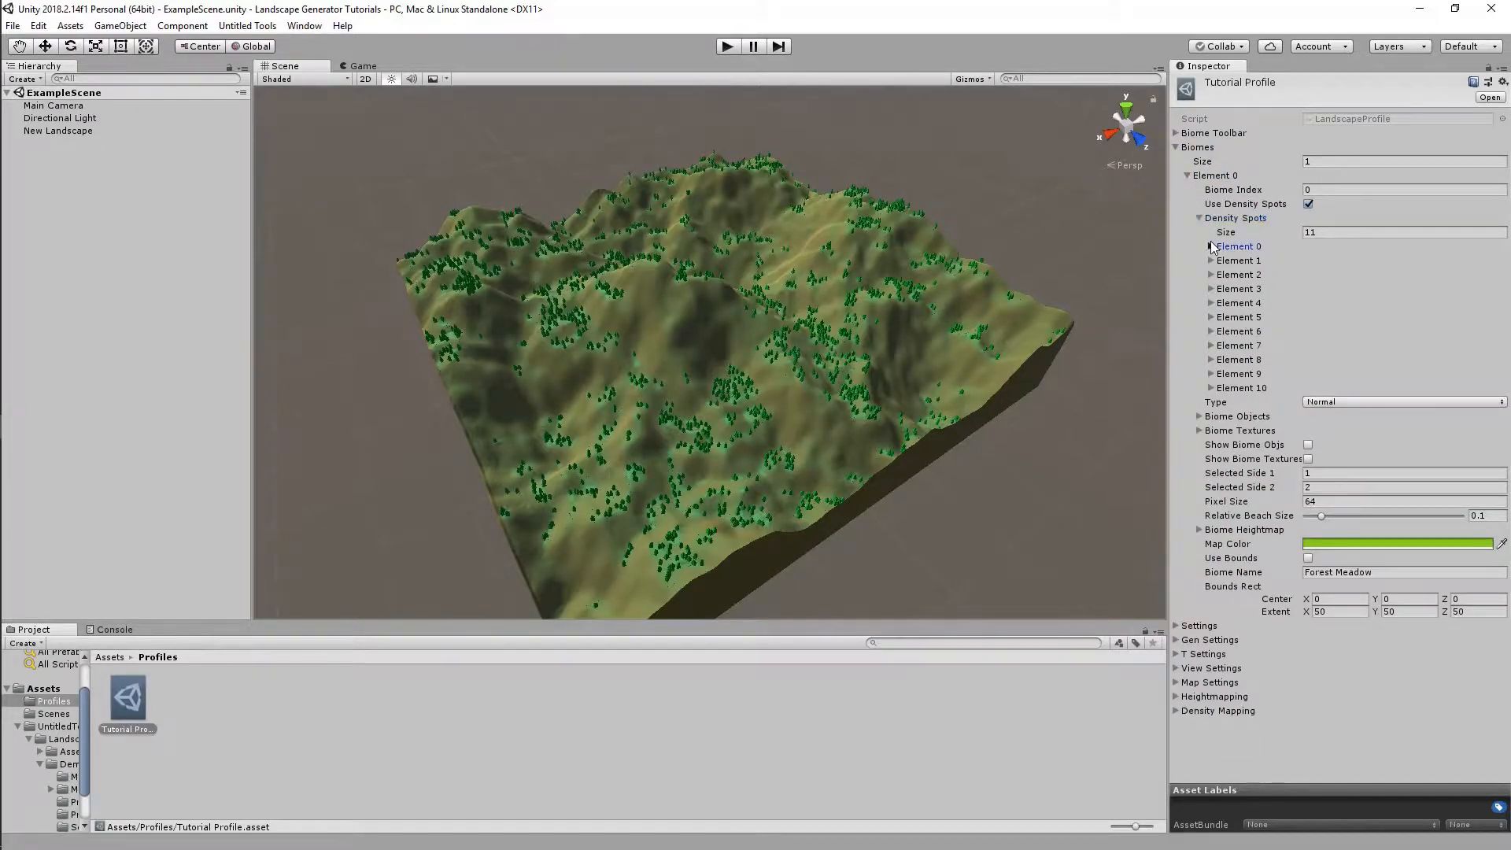
left_click(1212, 247)
left_click(1212, 247)
left_click(1212, 260)
left_click(1211, 259)
left_click(1211, 274)
left_click(1212, 275)
left_click(1211, 289)
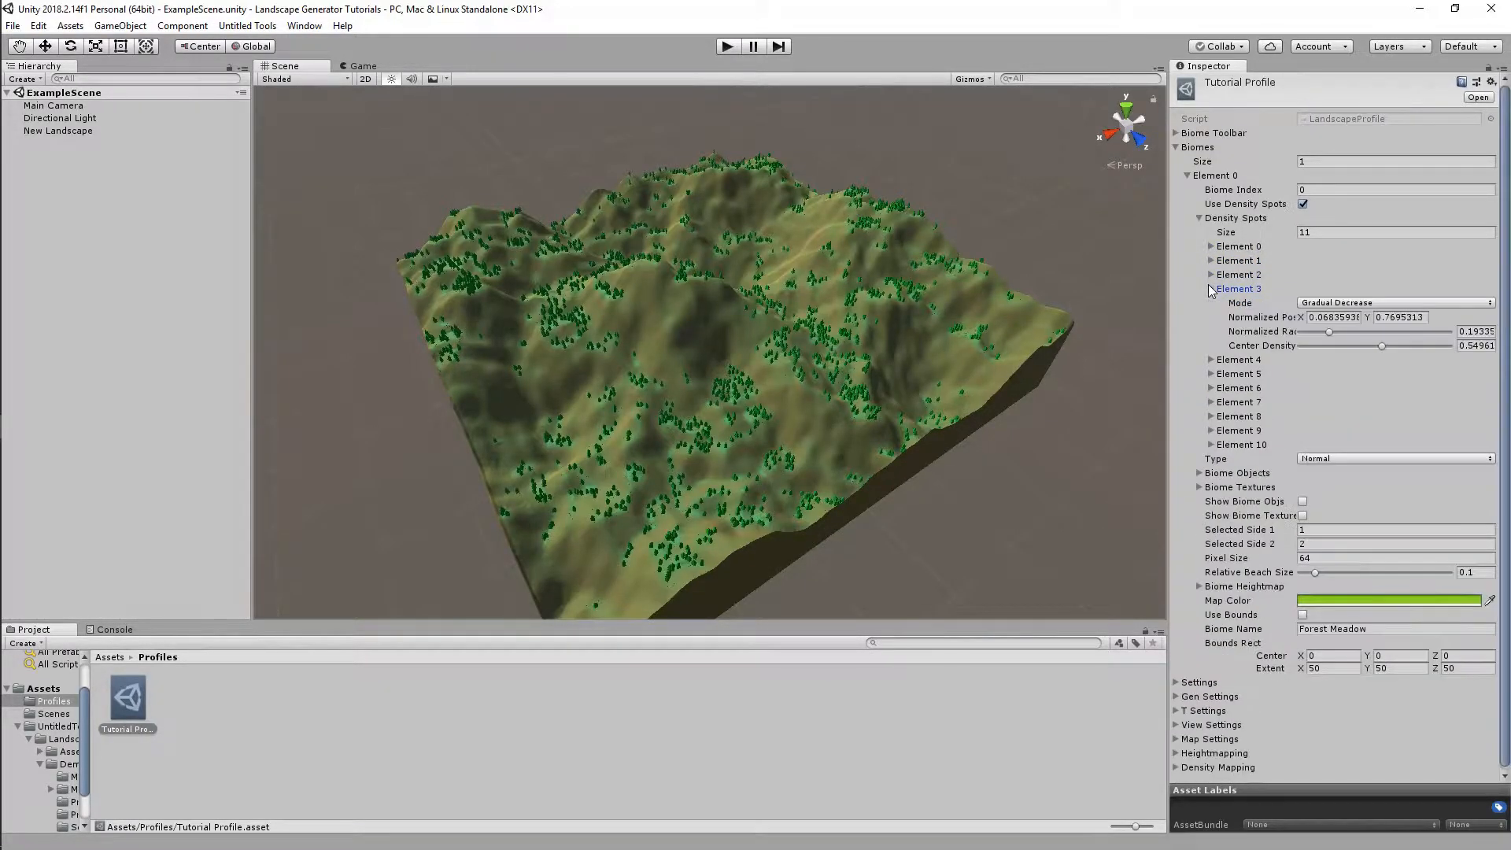
left_click(1210, 289)
left_click(1209, 303)
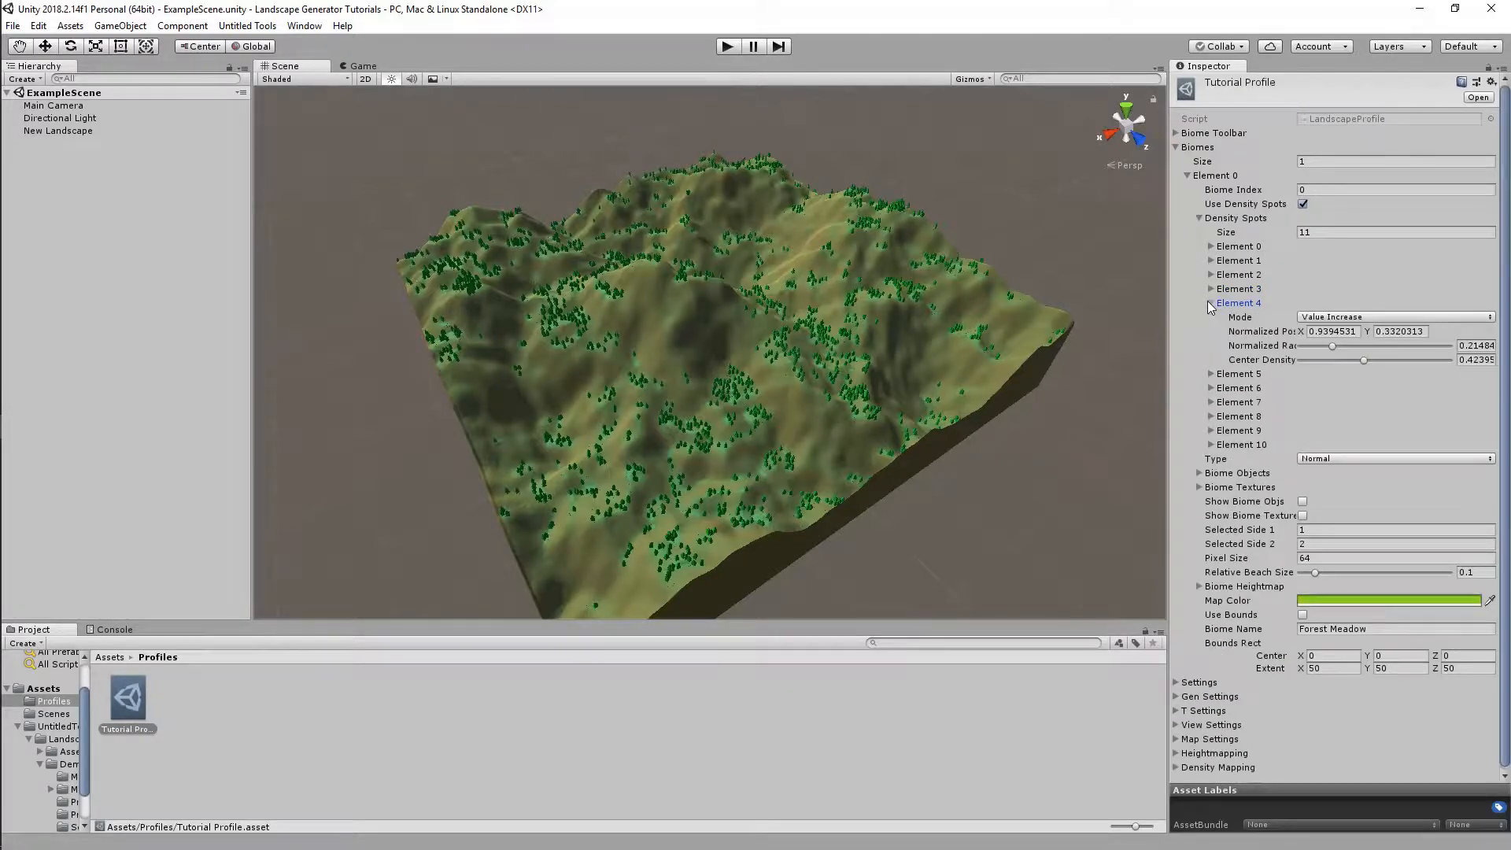
left_click(1210, 303)
left_click(1210, 317)
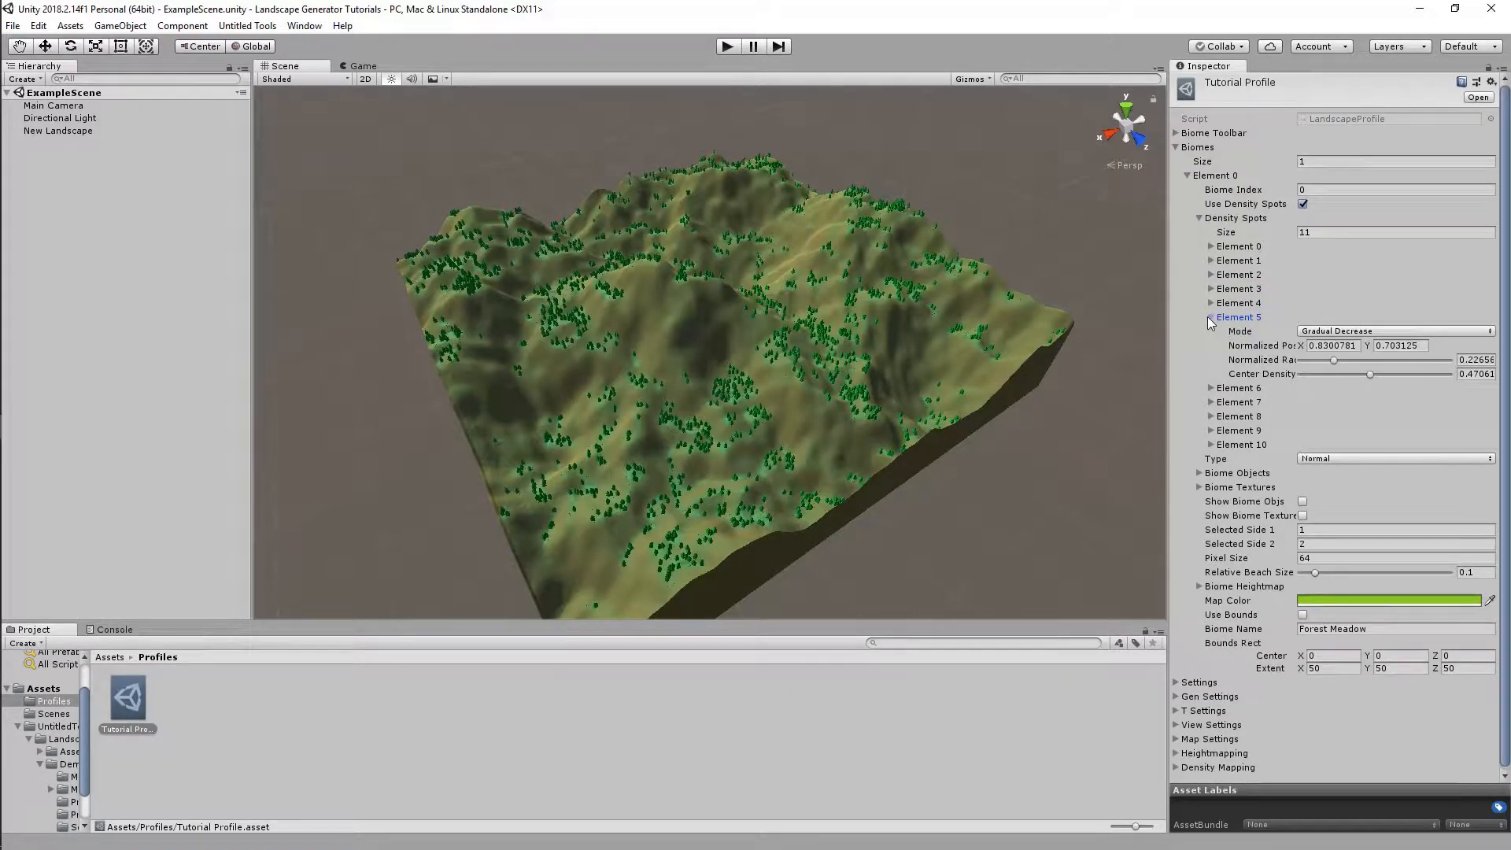
left_click(1210, 317)
left_click(1210, 331)
left_click(1210, 331)
left_click(1211, 346)
left_click(1210, 347)
left_click(1211, 360)
left_click(1211, 360)
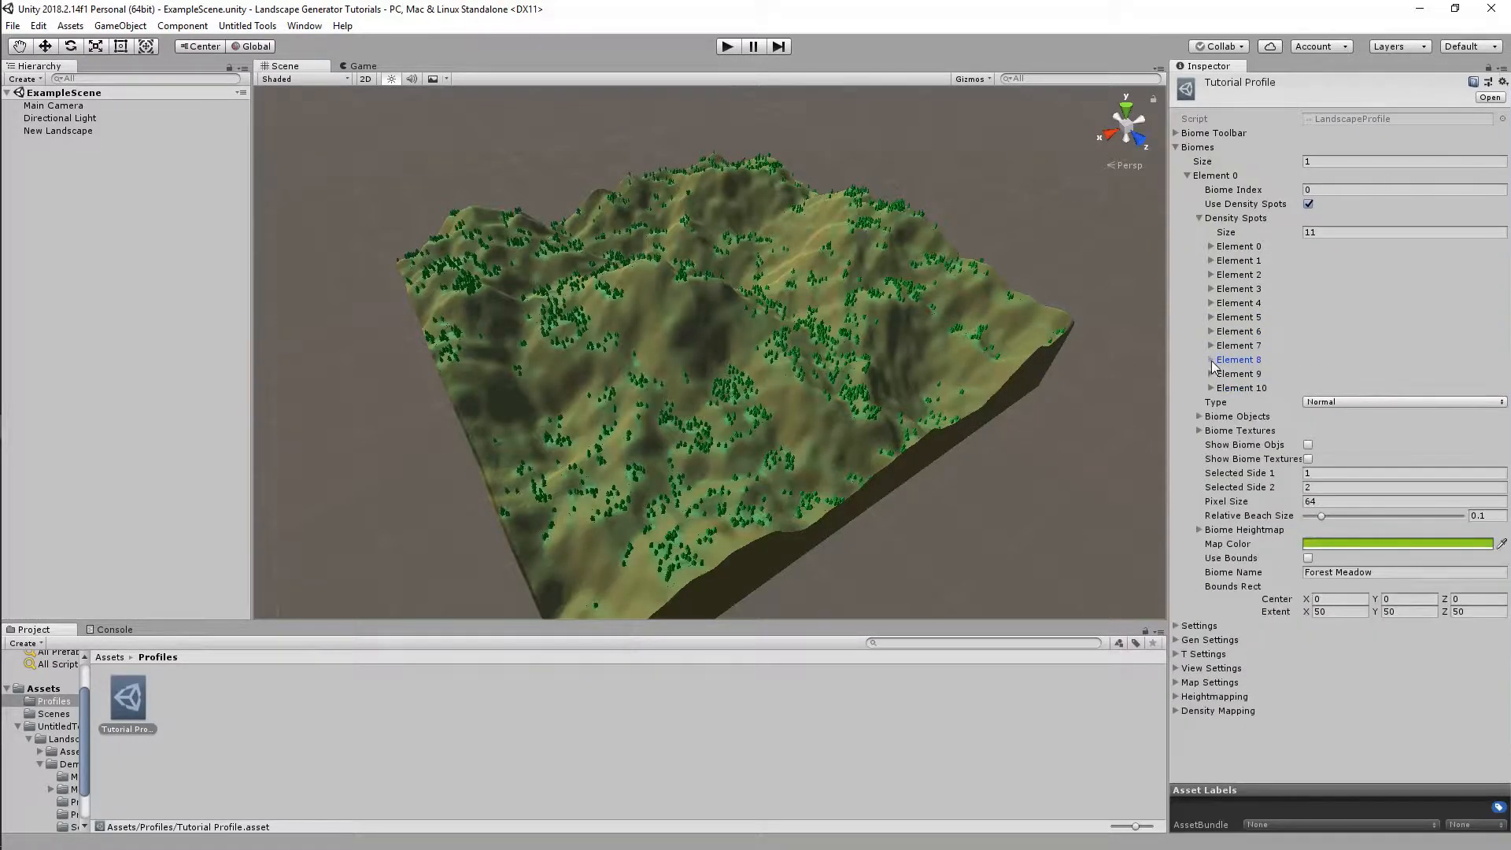
left_click(1211, 375)
left_click(1211, 375)
left_click(1211, 388)
left_click(1212, 388)
left_click(1200, 218)
Review the Biome Toolbar, Density Mapping and Heightmapping foldouts, then expand Map Settings
left_click(1188, 176)
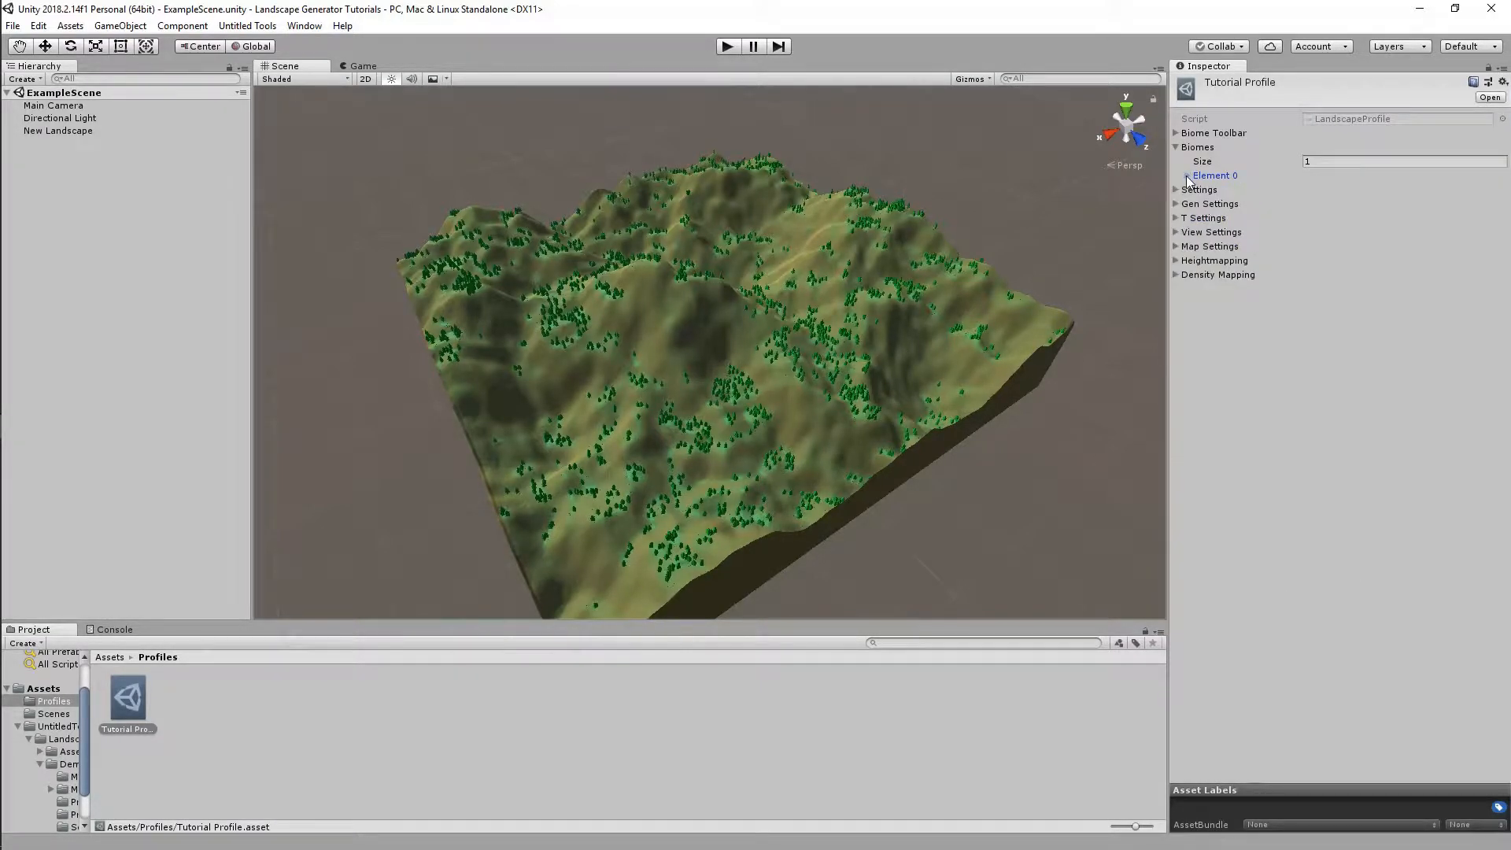
left_click(1176, 148)
left_click(1176, 148)
left_click(1188, 175)
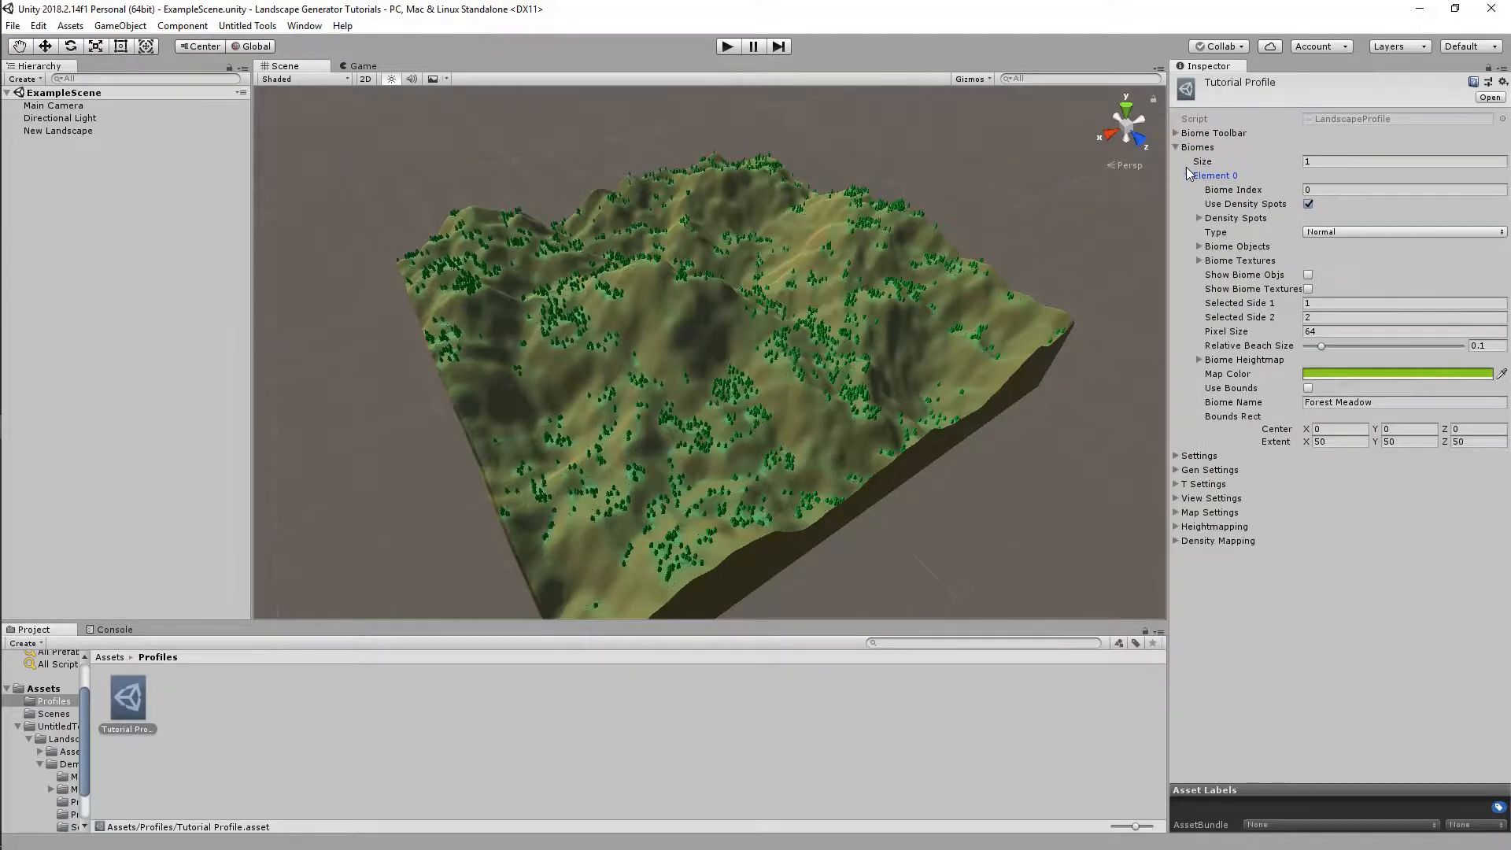
left_click(1187, 175)
left_click(1177, 148)
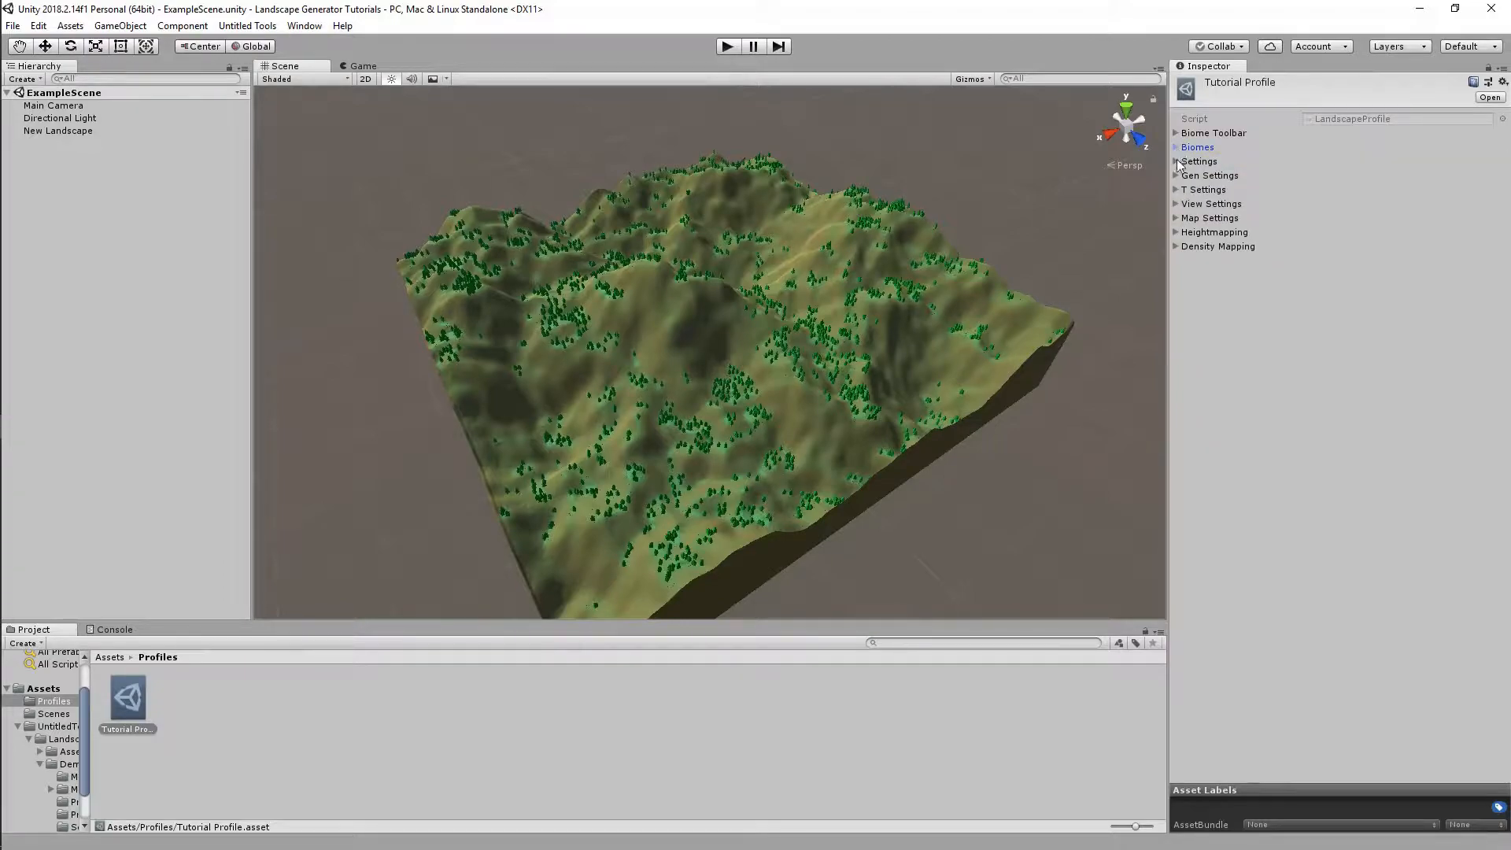
left_click(1177, 134)
left_click(1176, 134)
left_click(1178, 246)
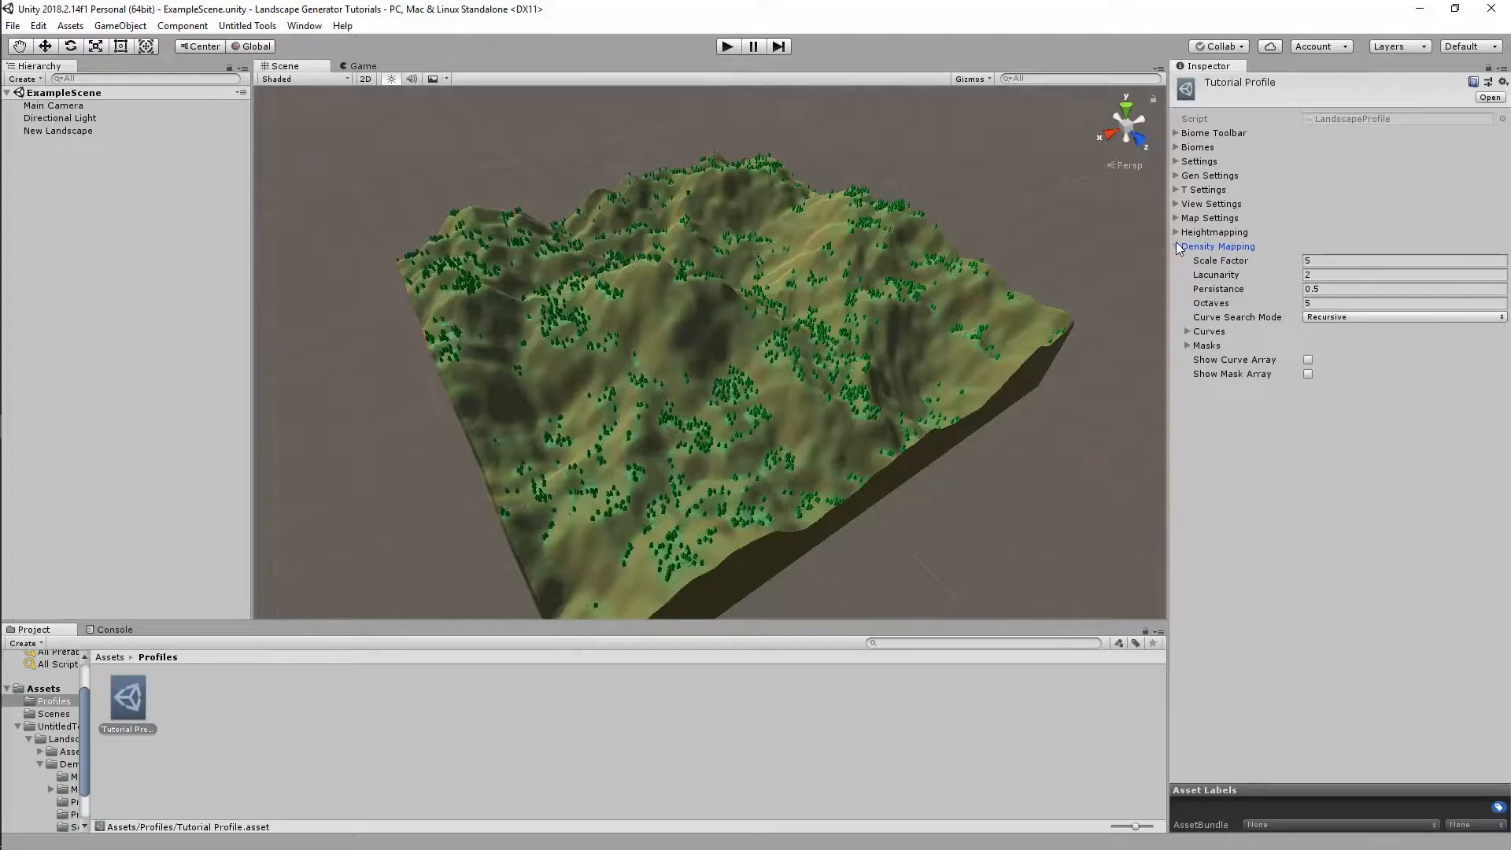
left_click(1177, 246)
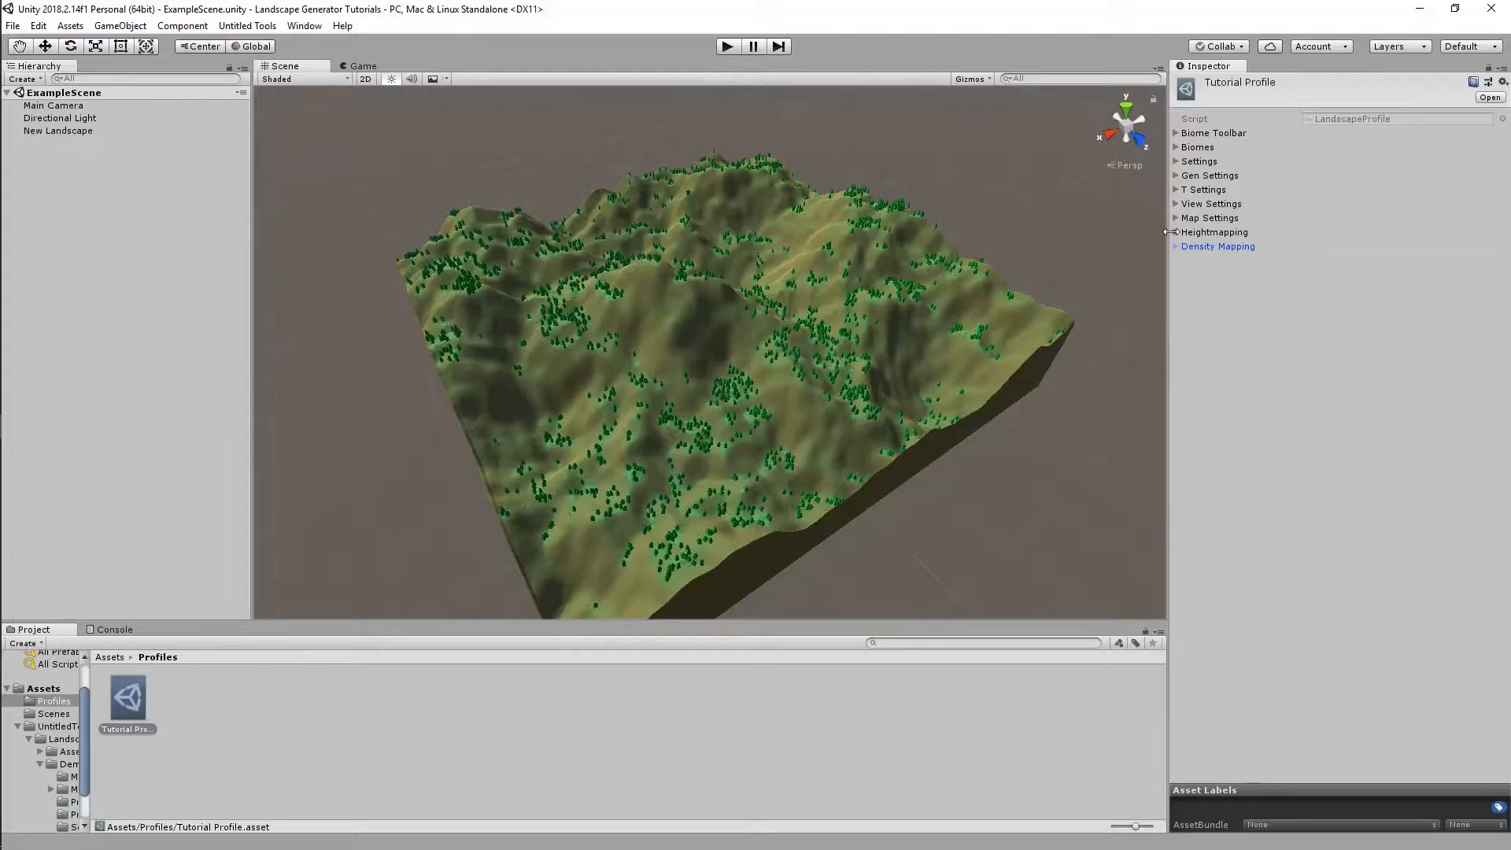
left_click(1177, 233)
left_click(1177, 234)
left_click(1180, 219)
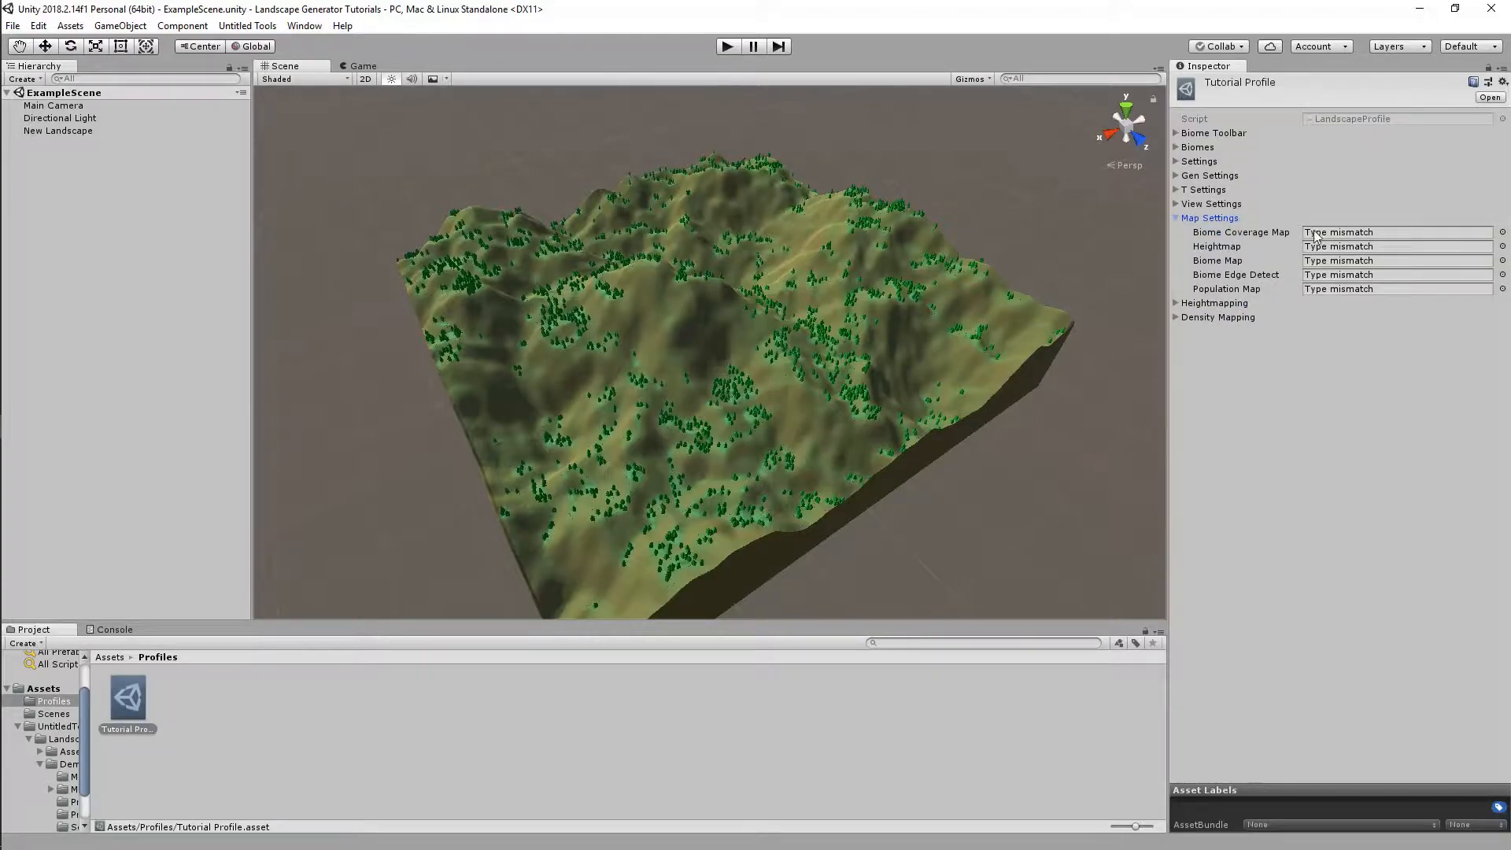
left_click(1503, 233)
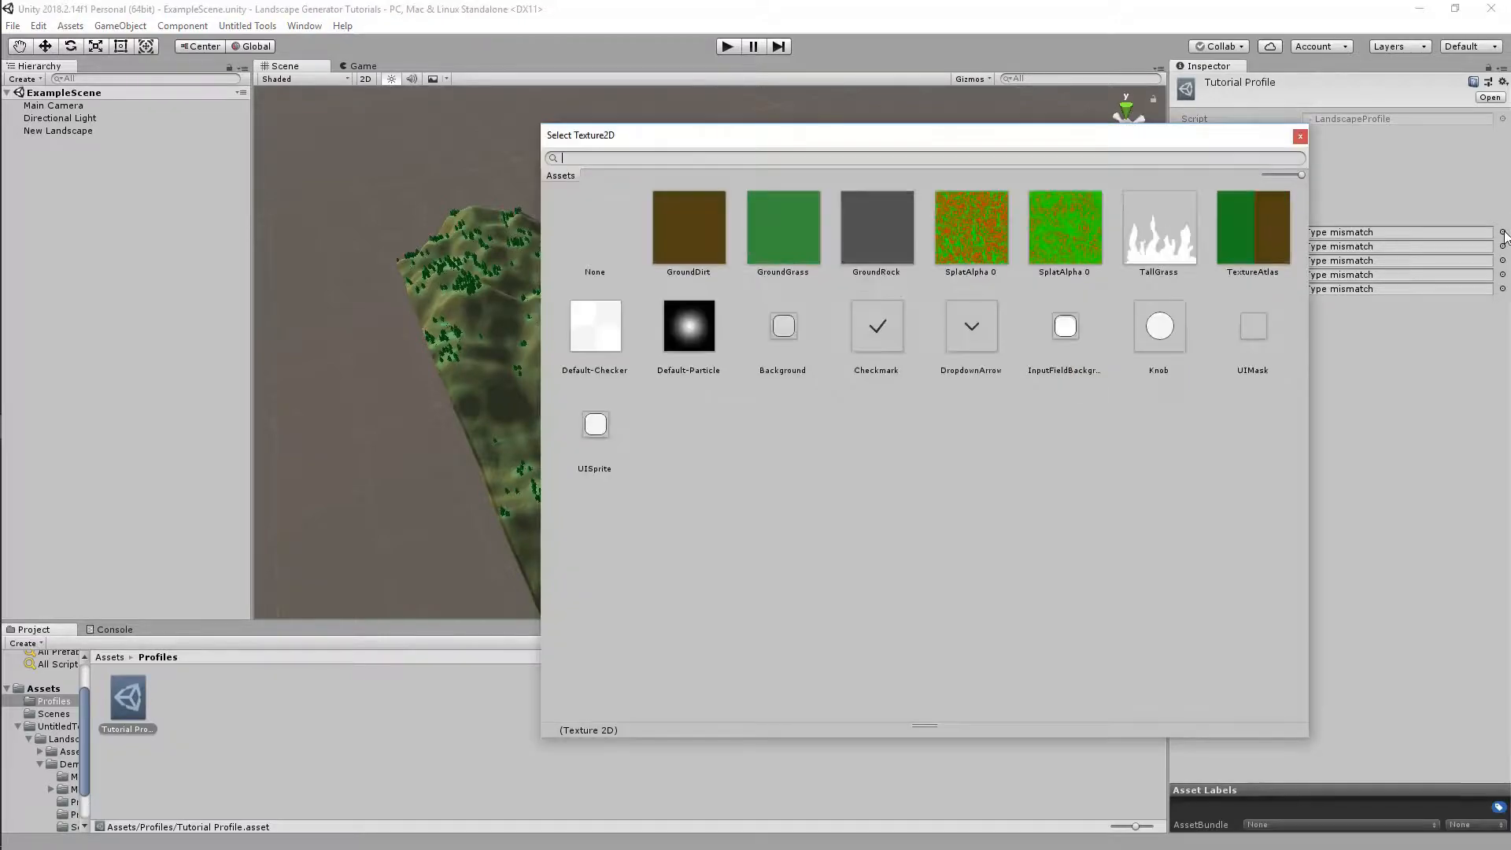
left_click_drag(933, 725, 948, 586)
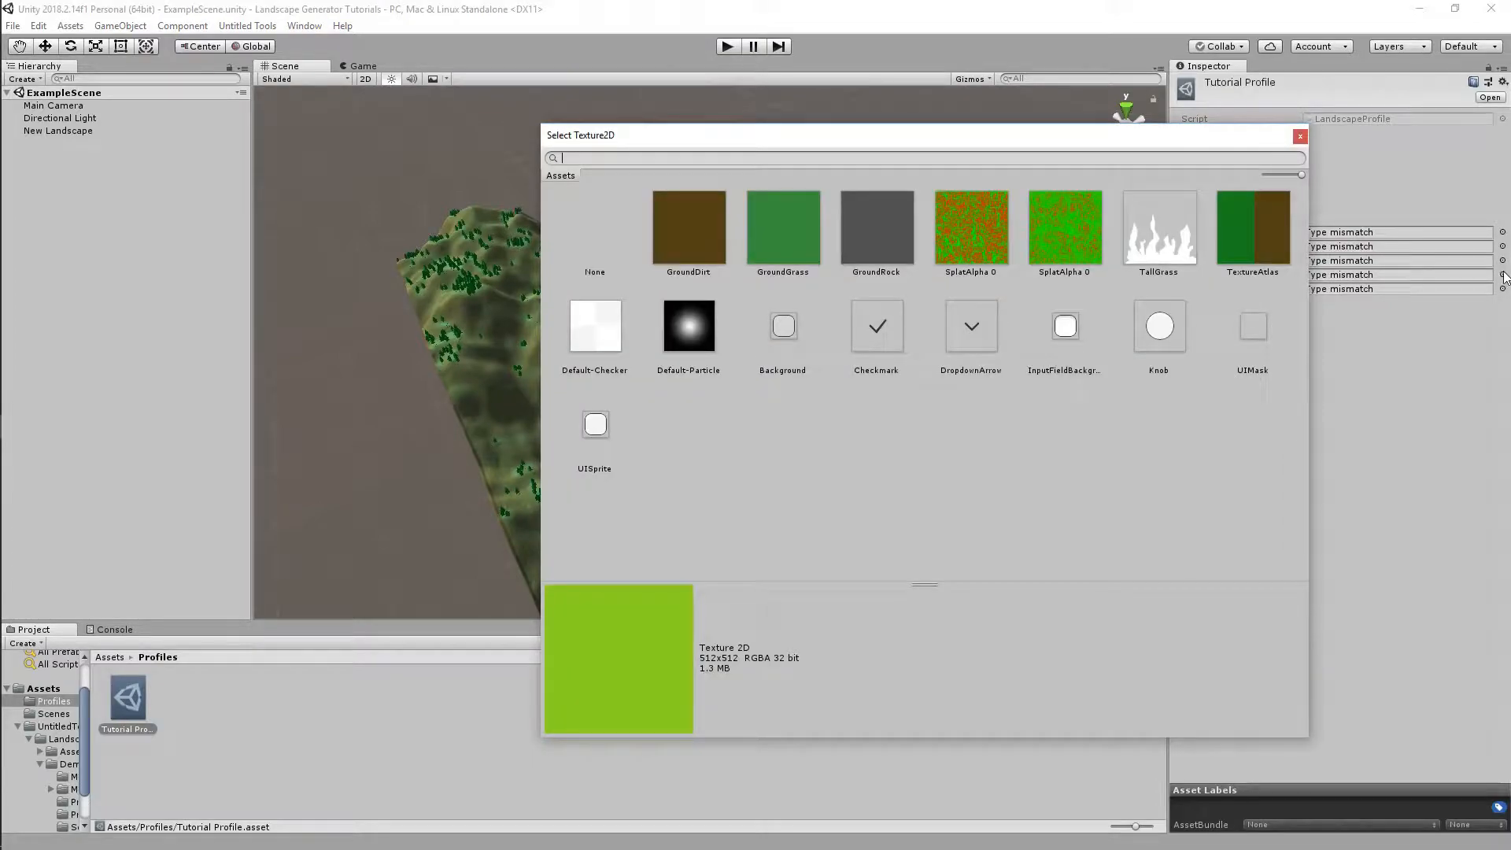
left_click(1503, 288)
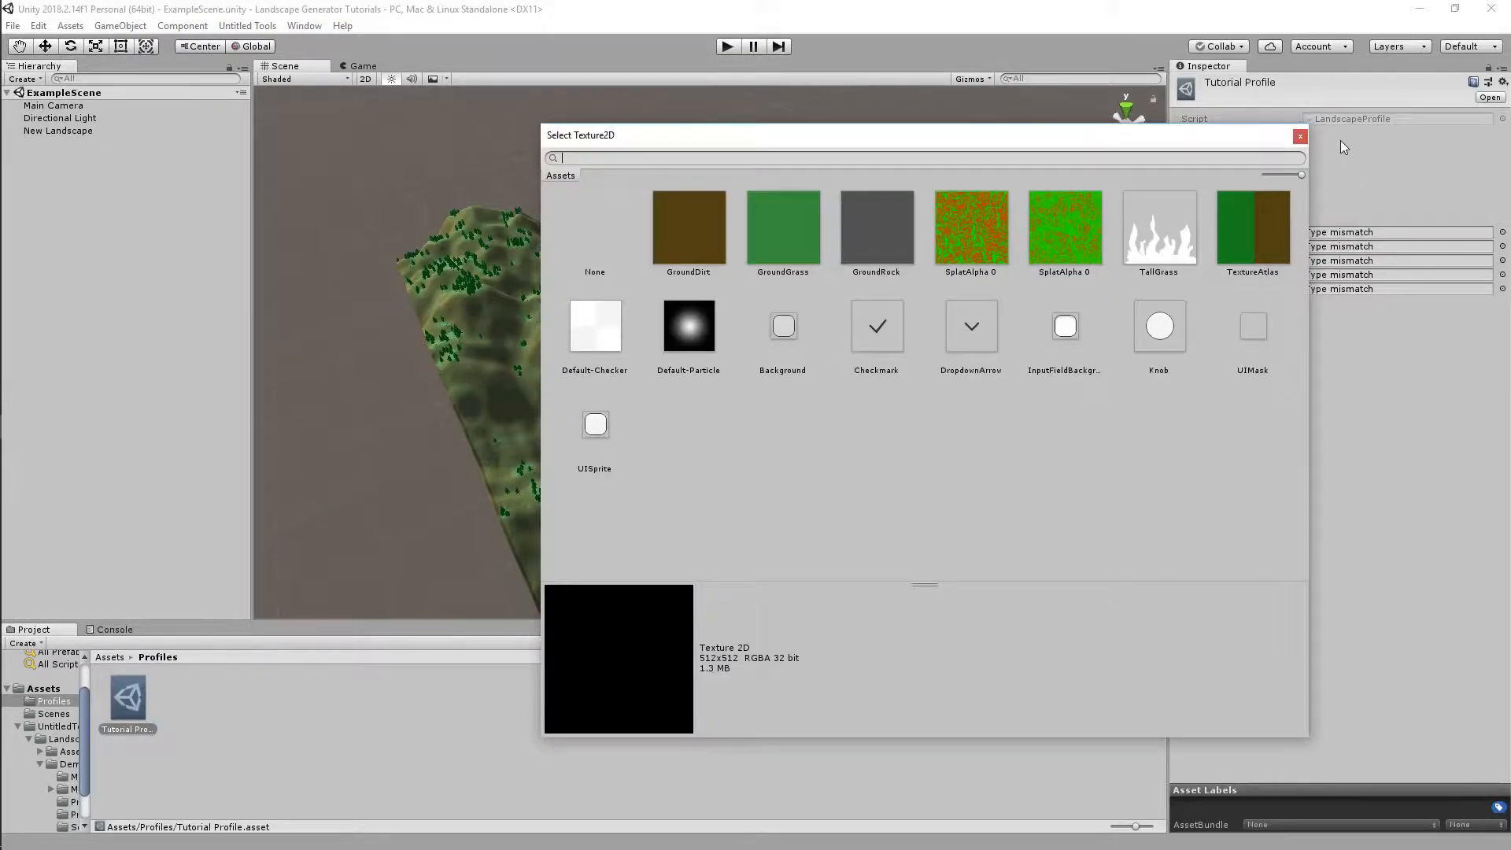
left_click(1299, 137)
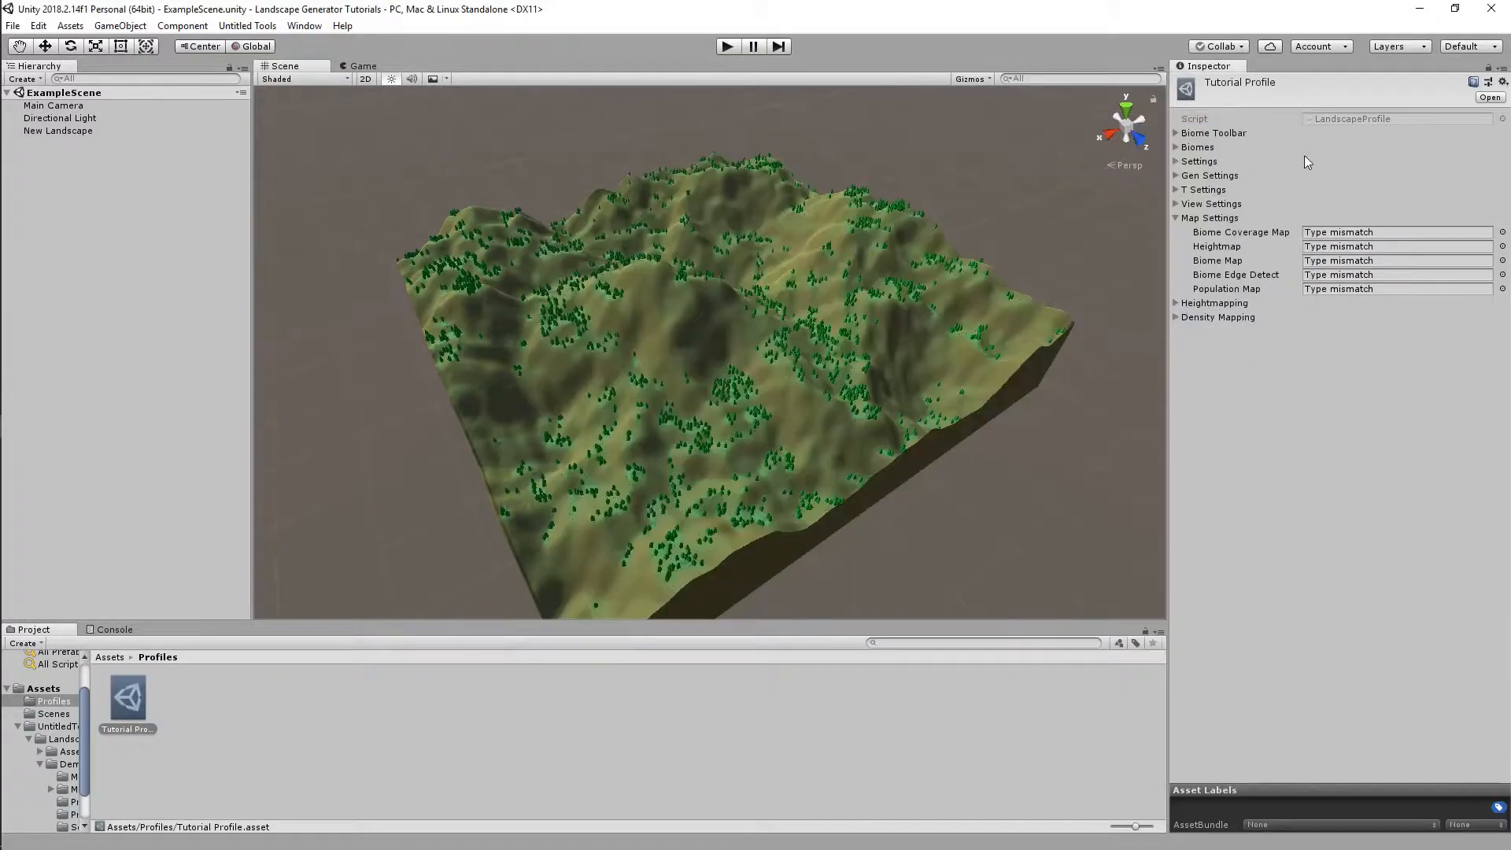
left_click(1502, 290)
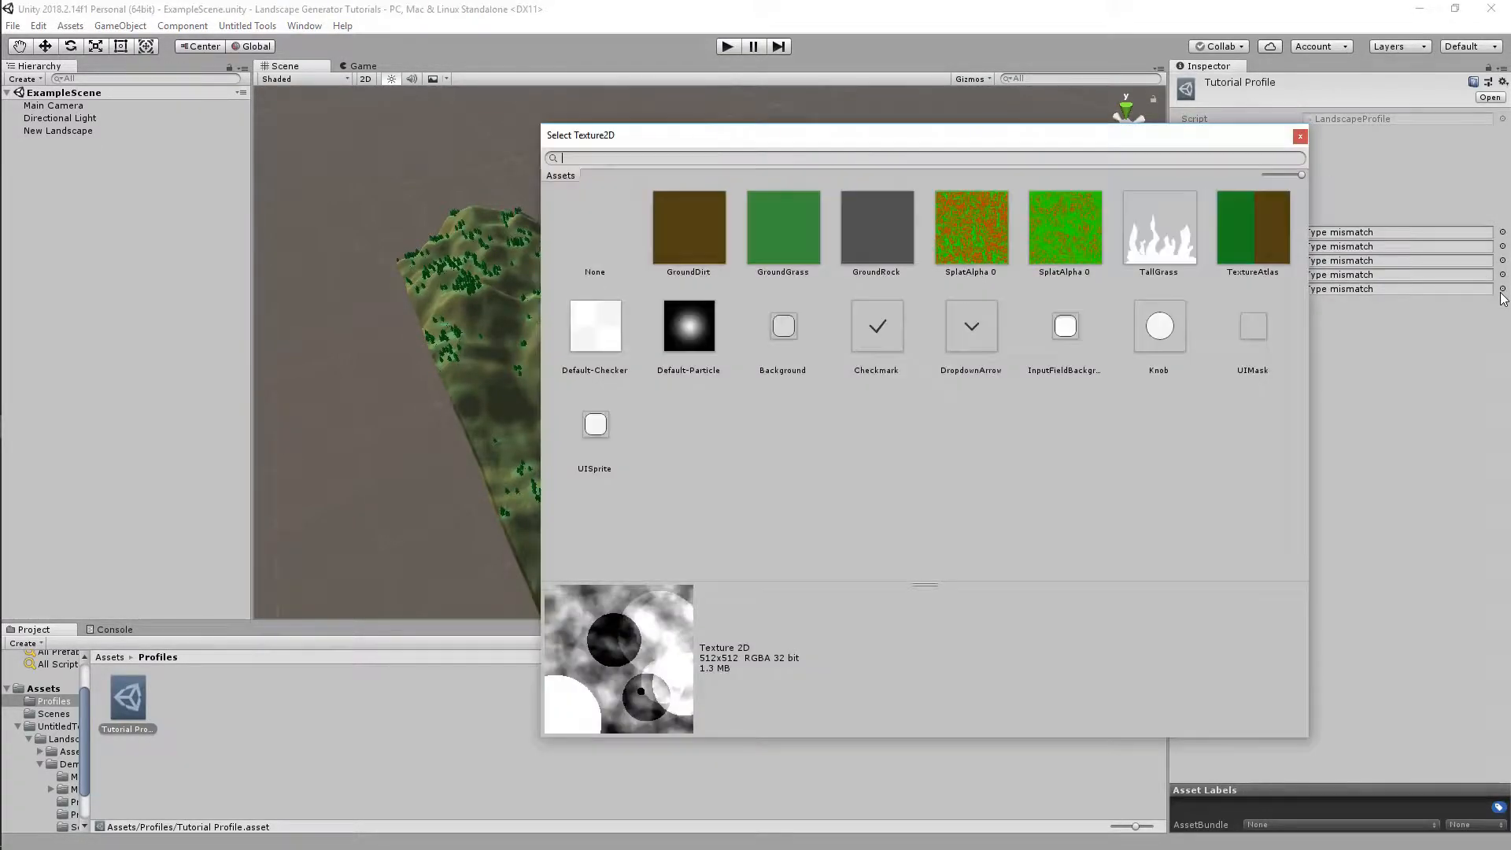
mouse_move(923, 586)
left_mouse_down()
mouse_move(967, 230)
mouse_move(935, 579)
left_mouse_up()
left_click(1300, 135)
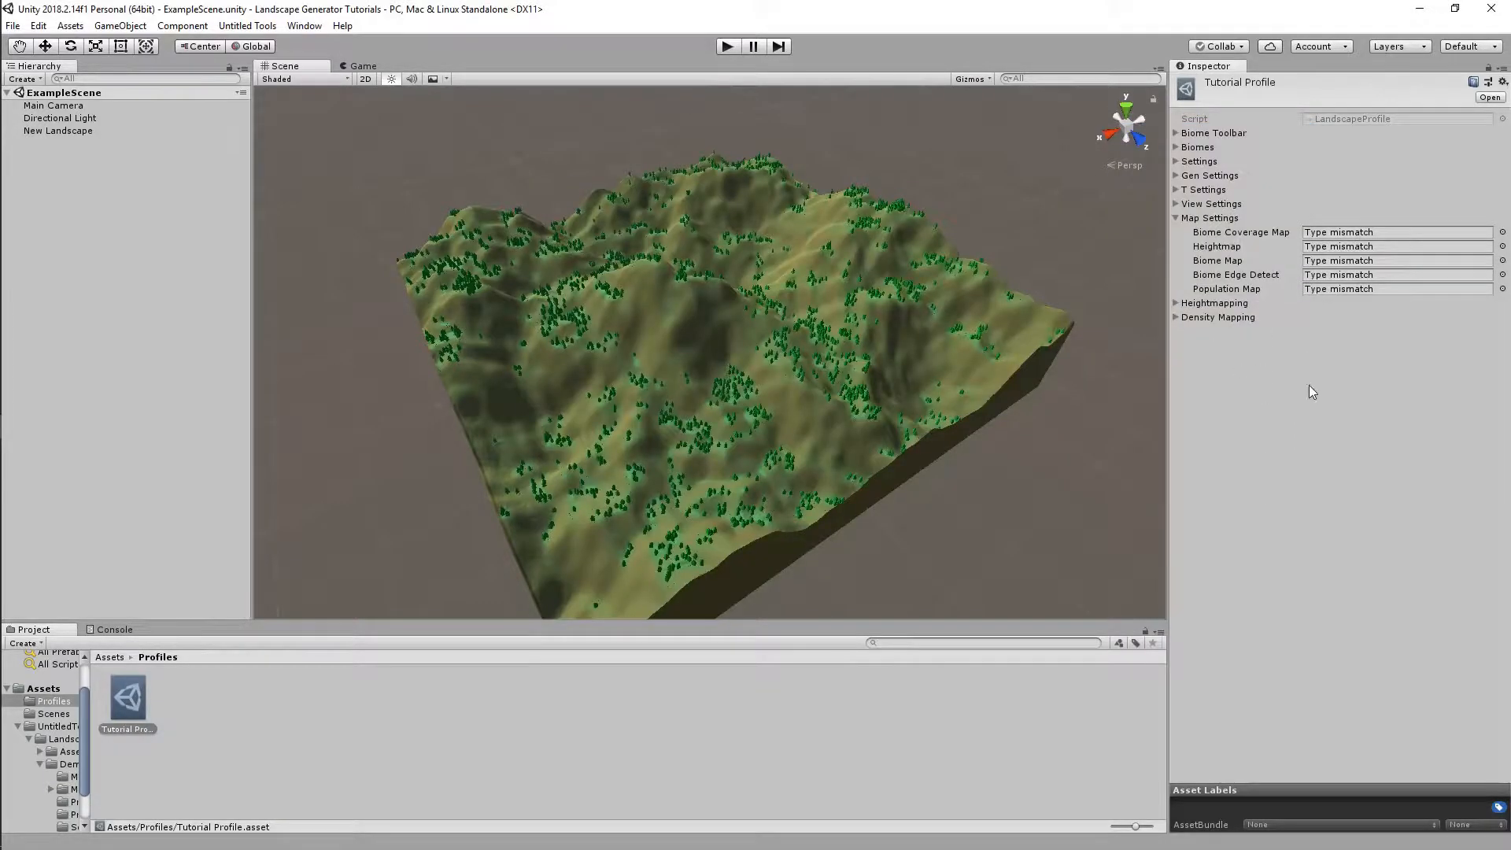
left_click(1176, 218)
mouse_move(881, 343)
left_mouse_down("alt")
mouse_move(852, 341)
mouse_move(895, 346)
mouse_move(871, 350)
left_mouse_up("alt")
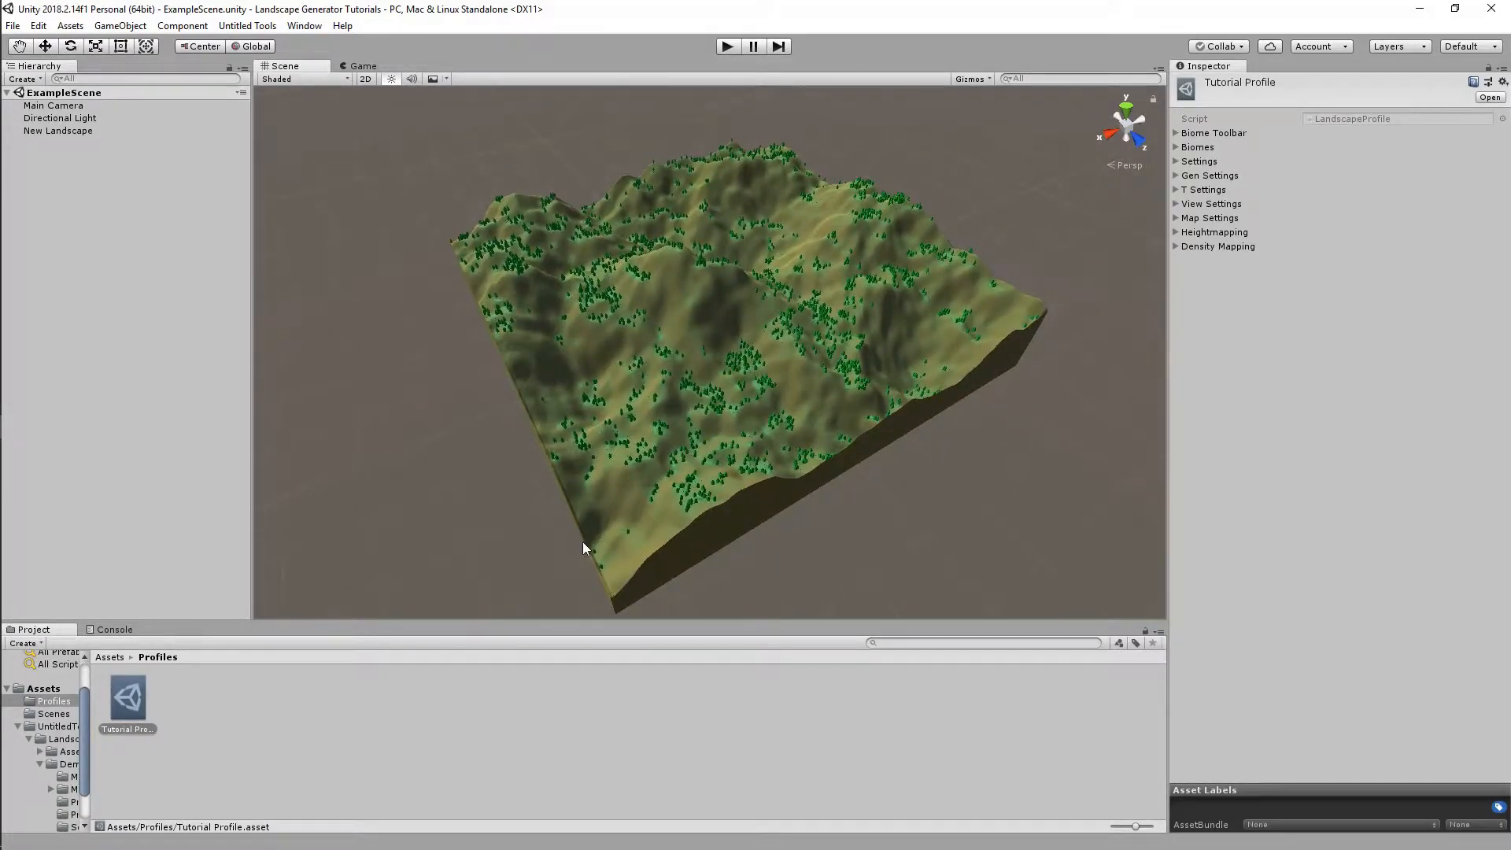
right_click(404, 748)
left_click(485, 411)
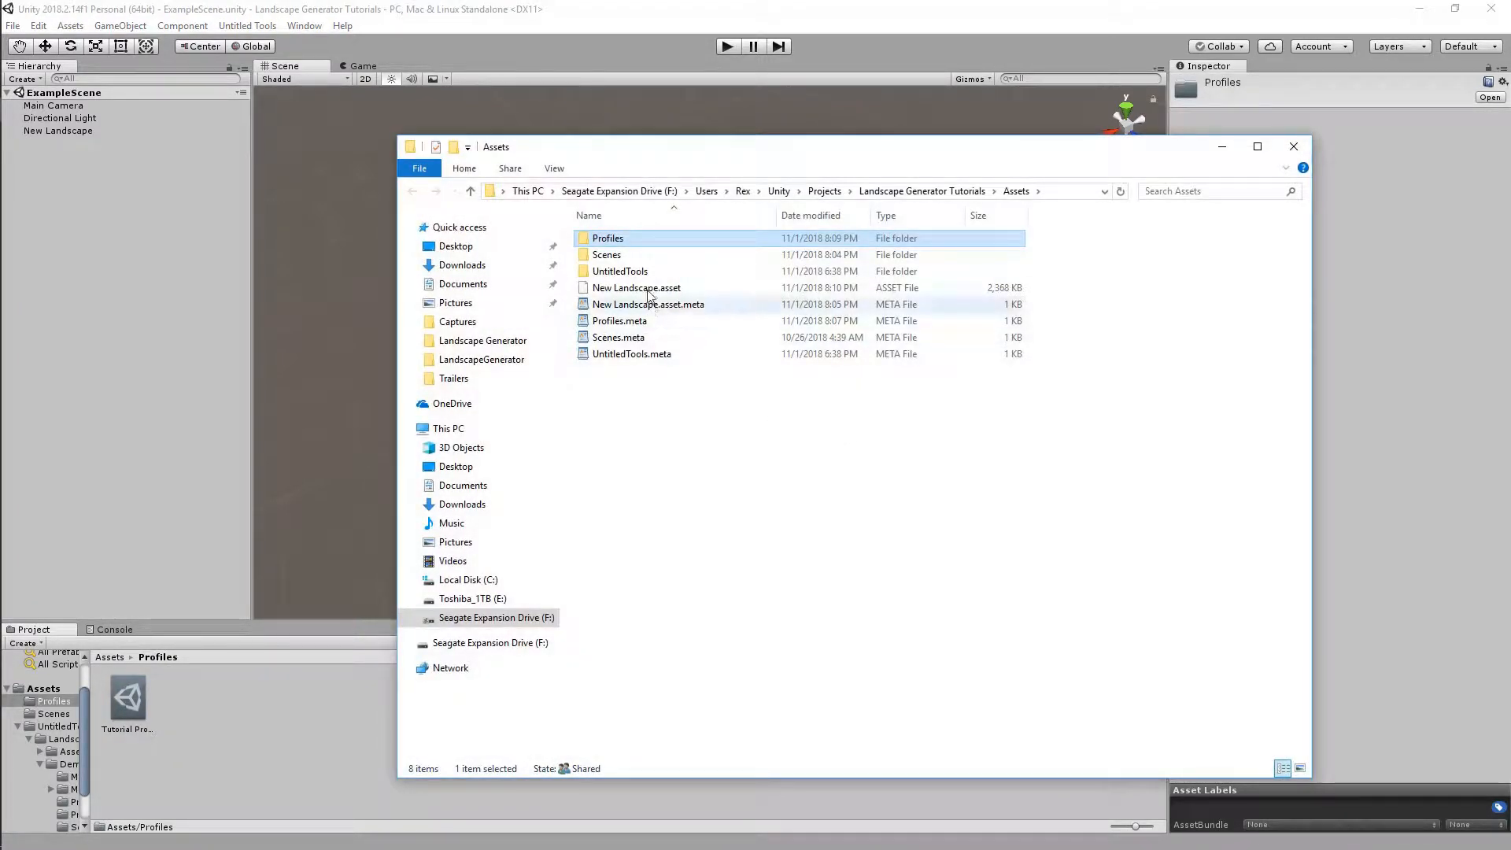
double_click(627, 240)
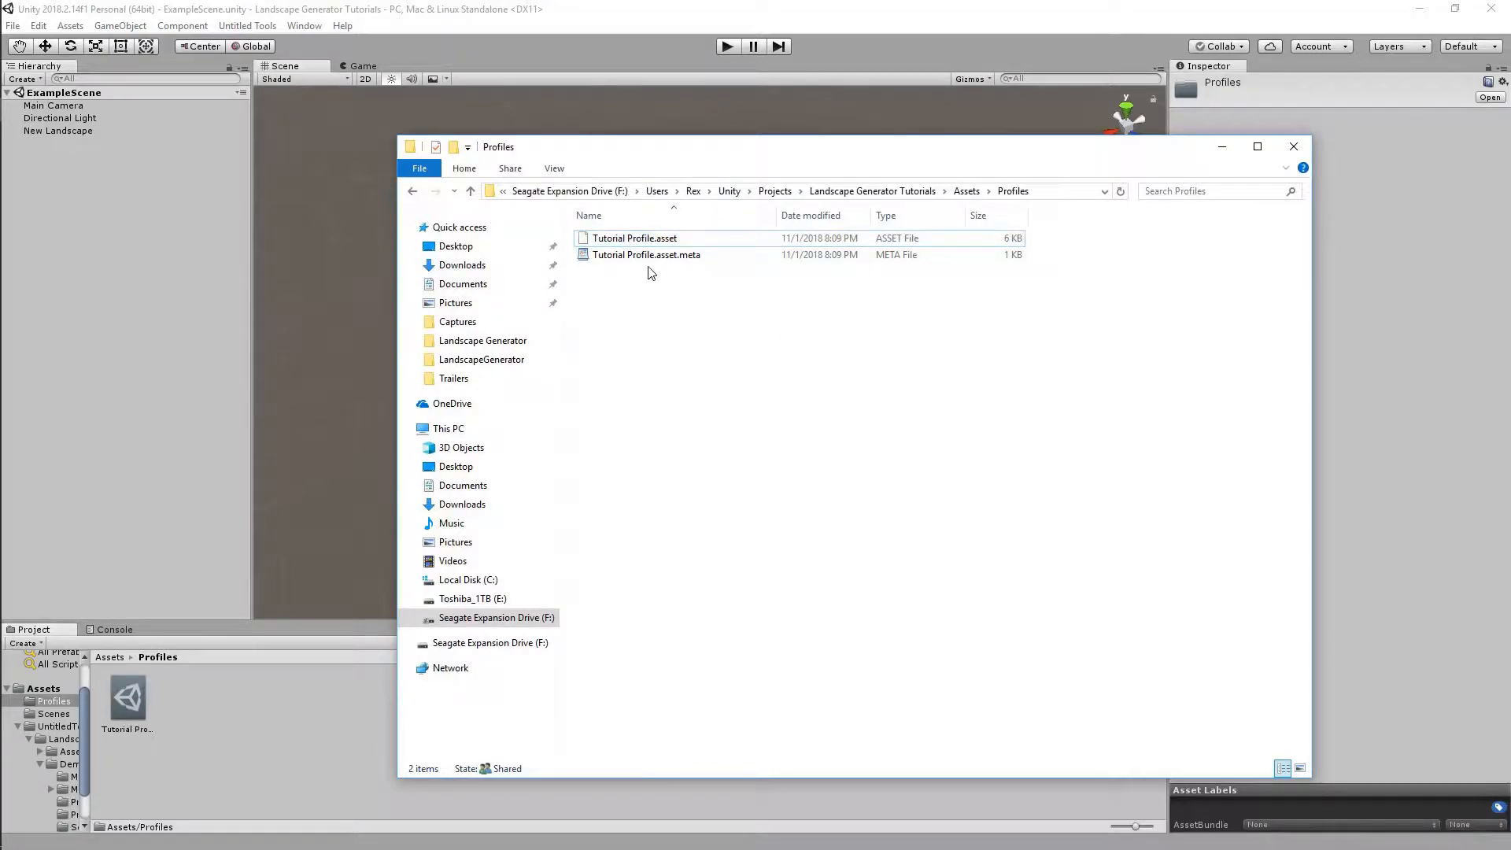
left_click(647, 259)
left_click(648, 240, "ctrl")
left_click(663, 320)
left_click(1295, 148)
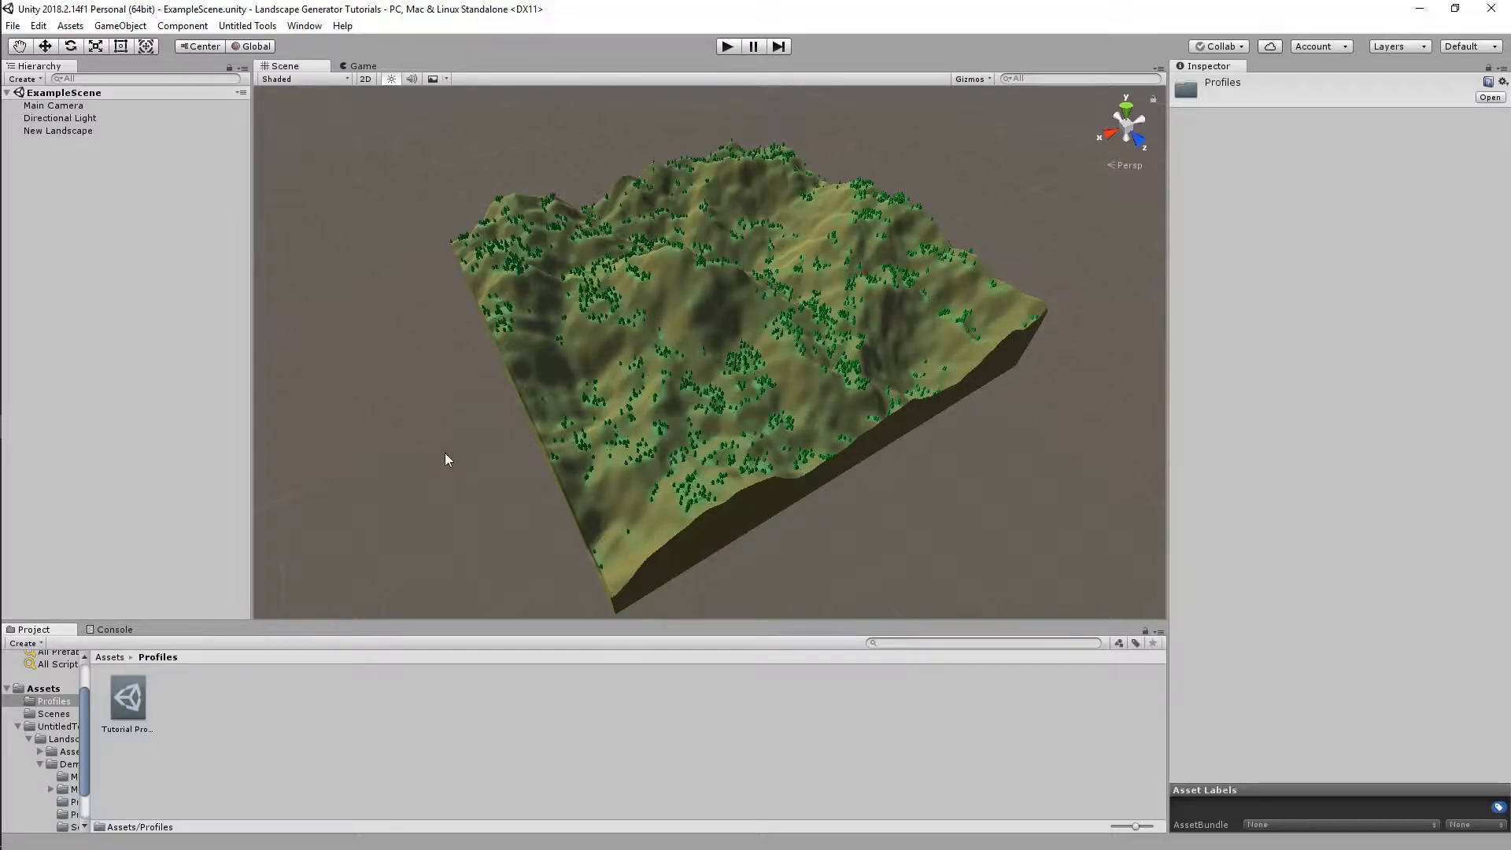
Orbit and zoom around the tree-covered terrain, clicking the Tutorial Profile asset in between
left_click_drag(772, 551, 801, 516, "alt")
left_click(128, 697)
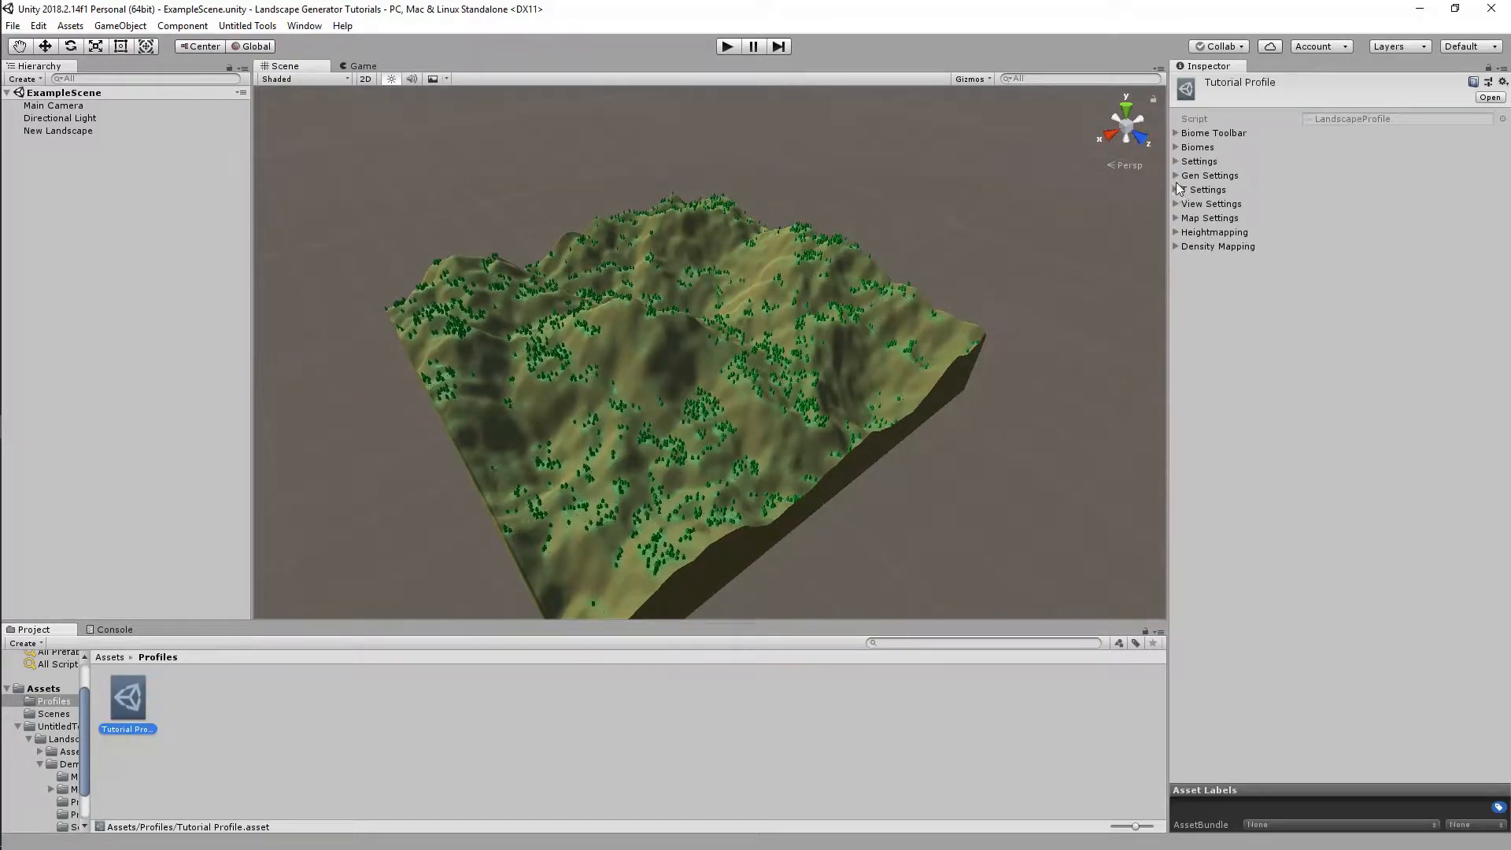
left_click_drag(872, 335, 627, 390, "alt")
scroll(675, 398, "up", 10)
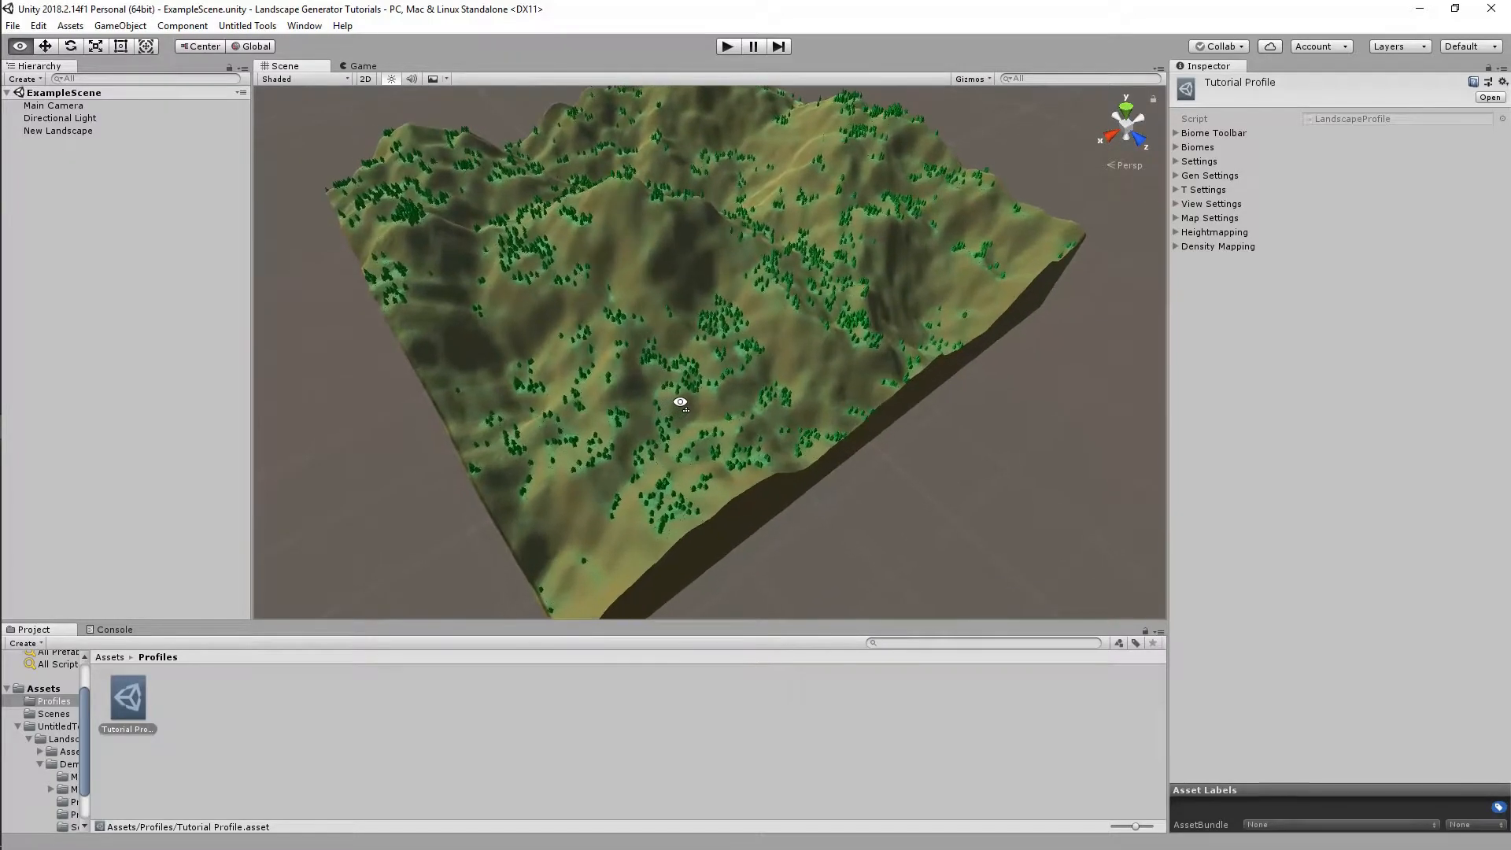
scroll(681, 403, "up", 5)
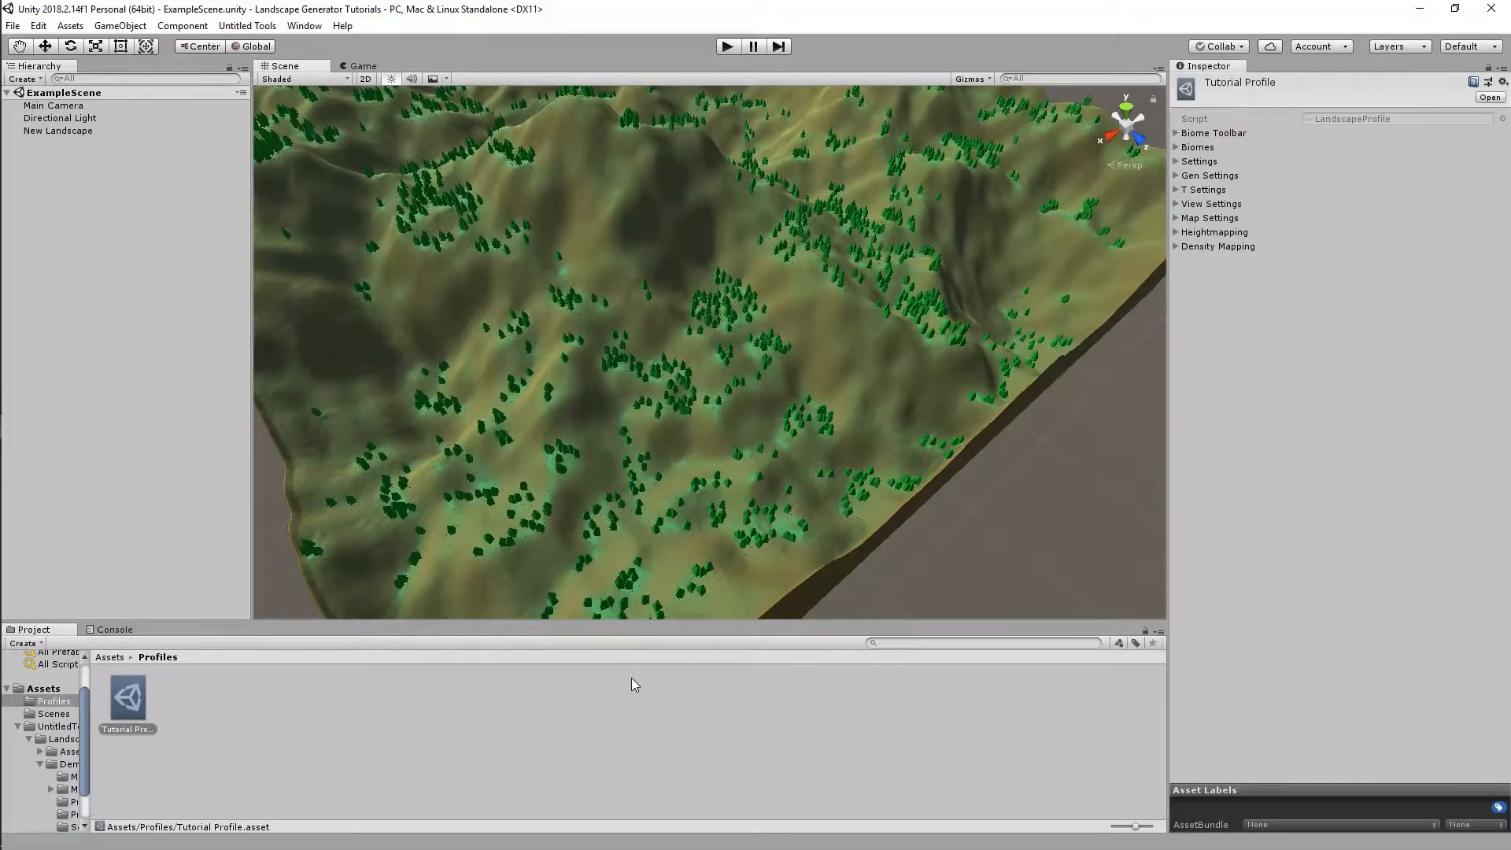
right_click_drag(798, 367, 831, 345)
Return to the top-level Assets folder and open the Landscape Gen generator window
left_click(475, 705)
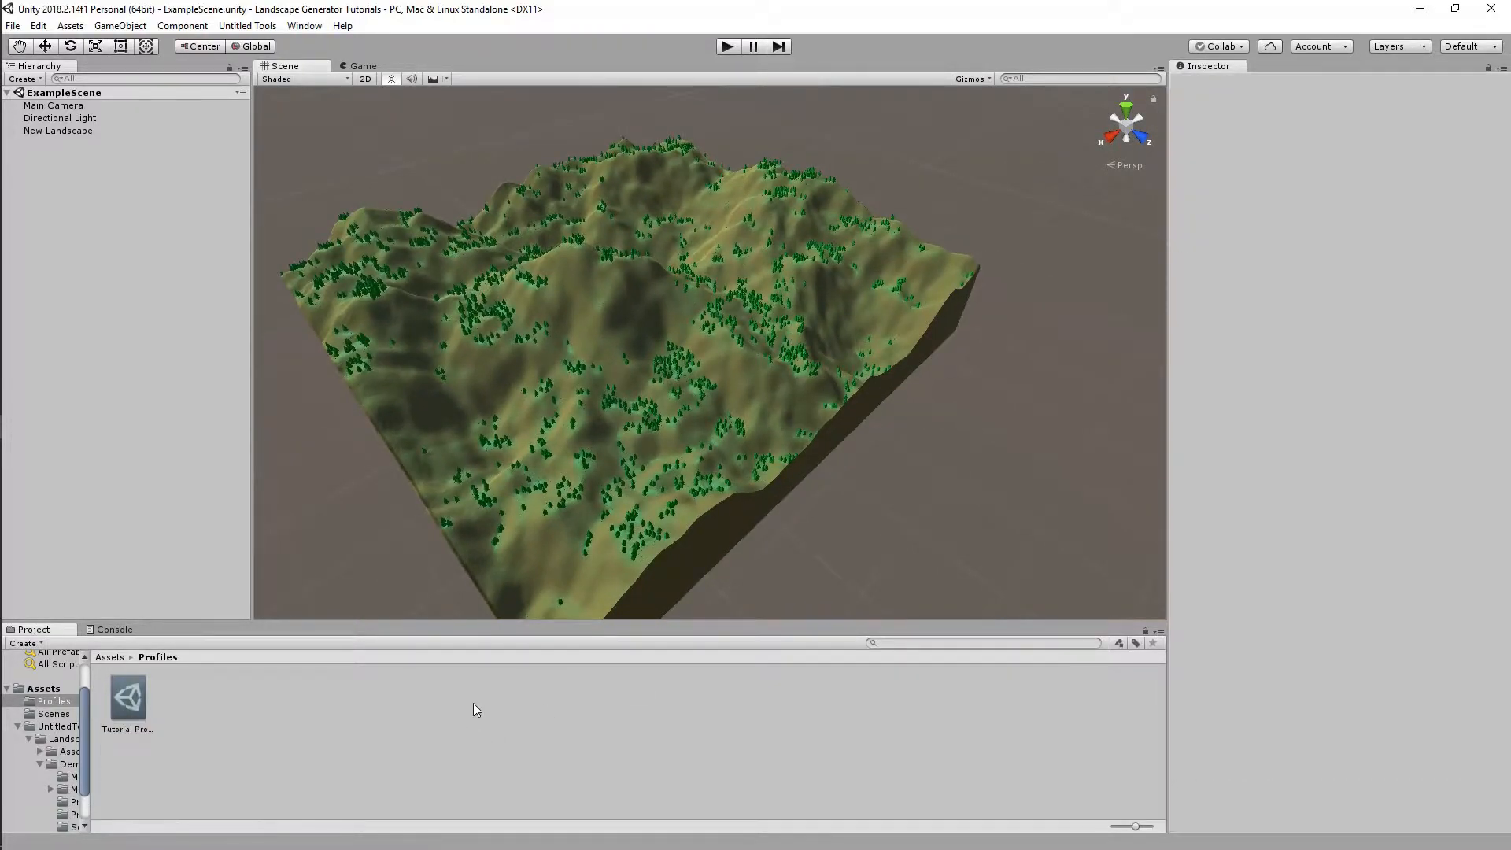
left_click(110, 657)
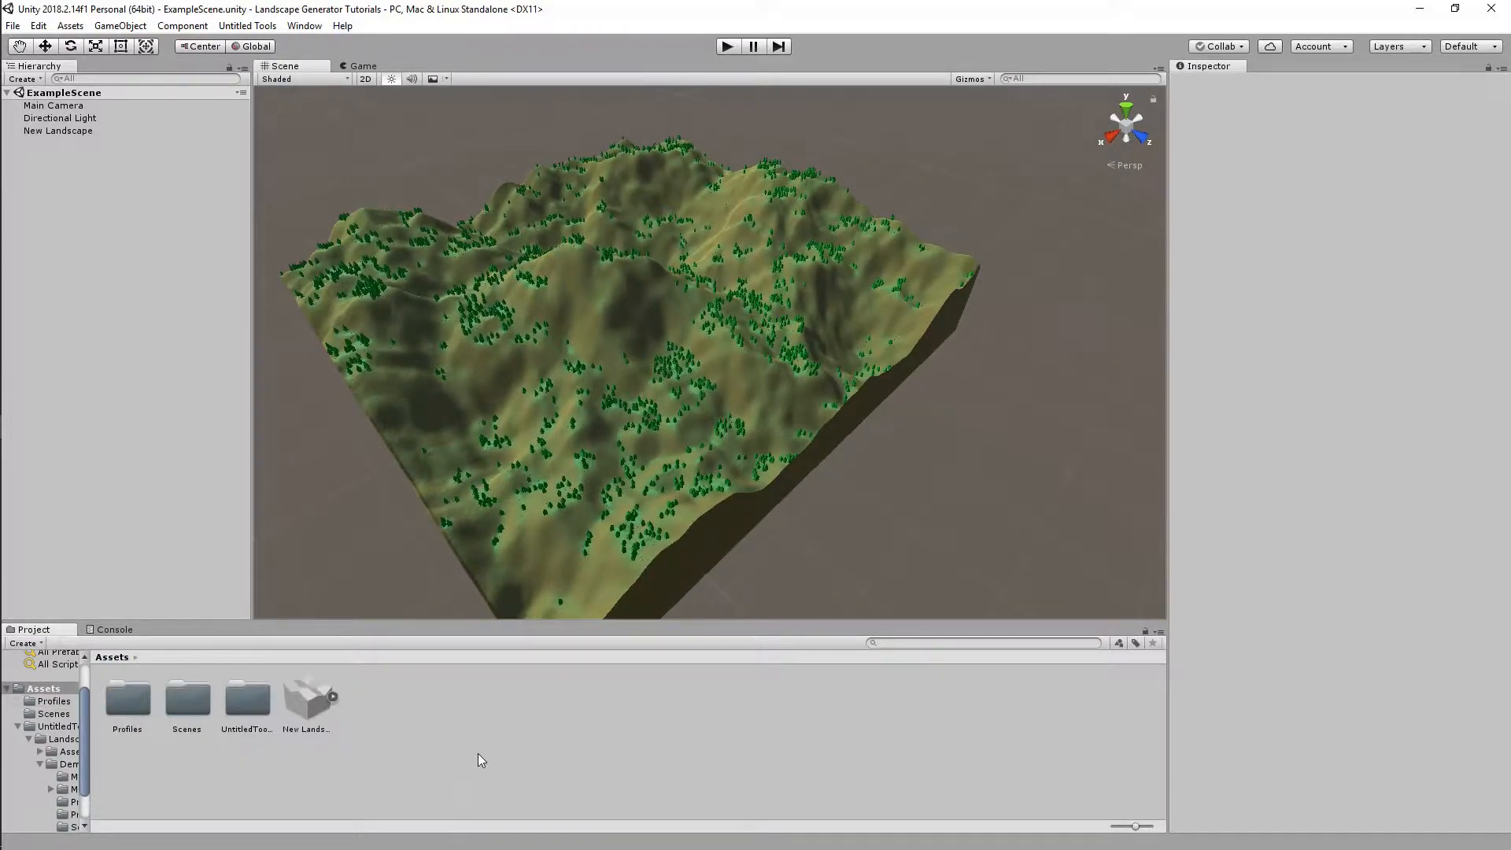
left_click(247, 25)
mouse_move(346, 44)
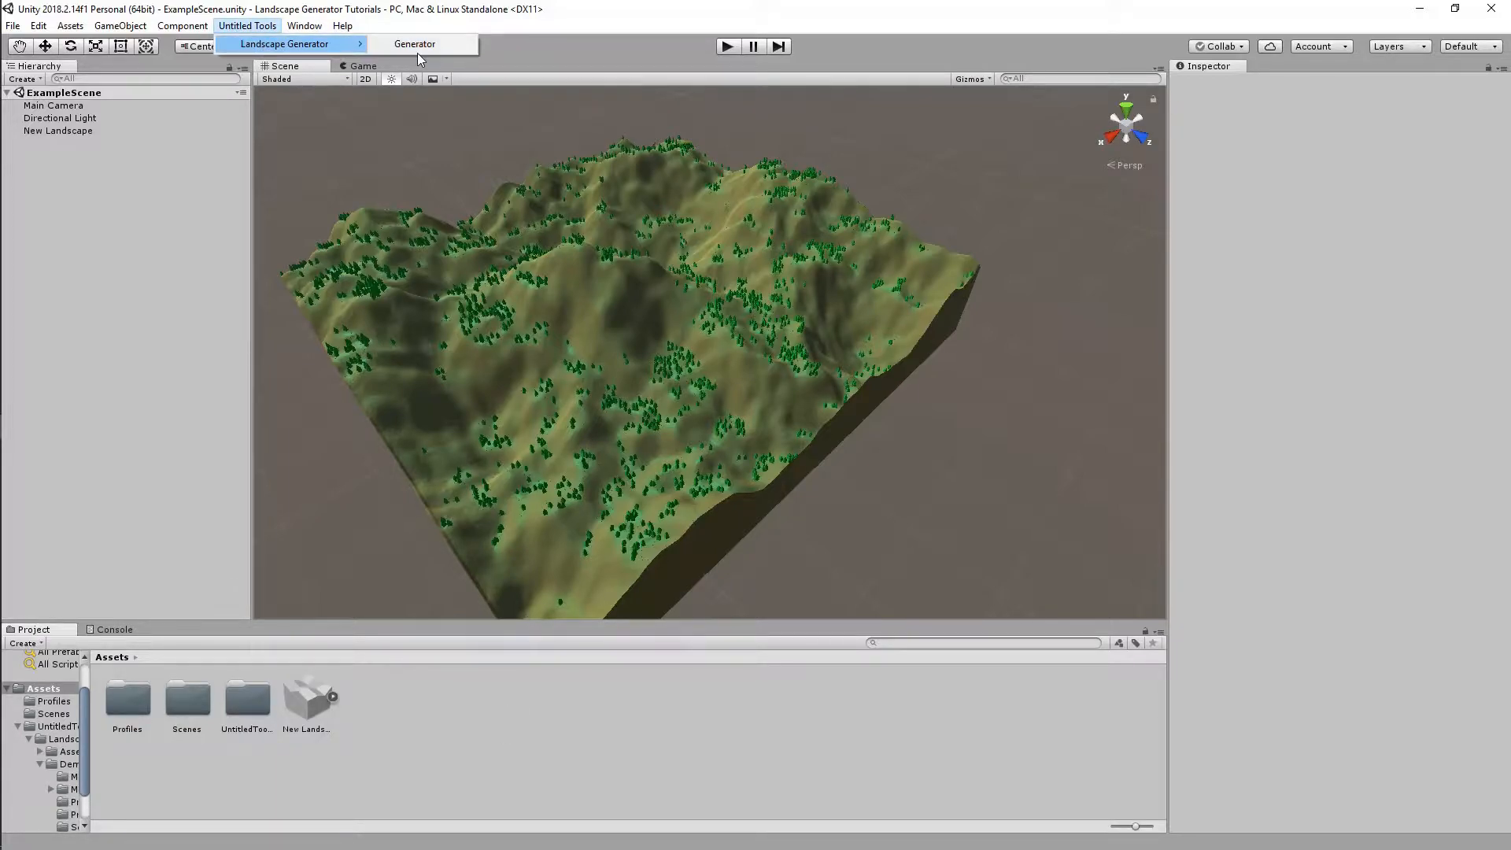
left_click(415, 44)
Look over the Biomes and File tabs, settle on Home, then browse into UntitledTools/LandscapeGenerator
left_click(1355, 92)
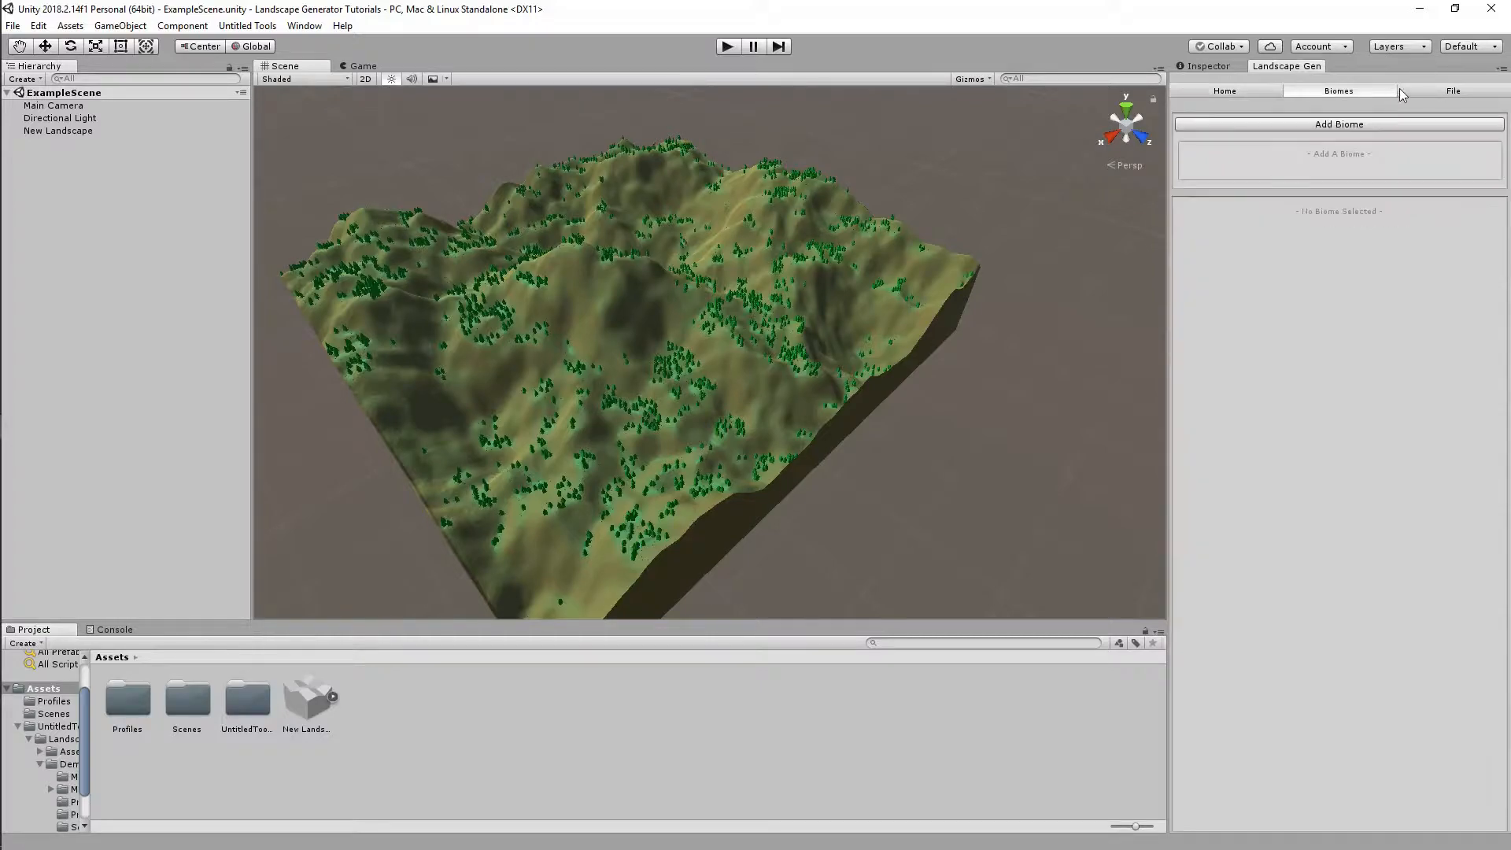
left_click(1454, 91)
left_click(1328, 92)
left_click(1259, 94)
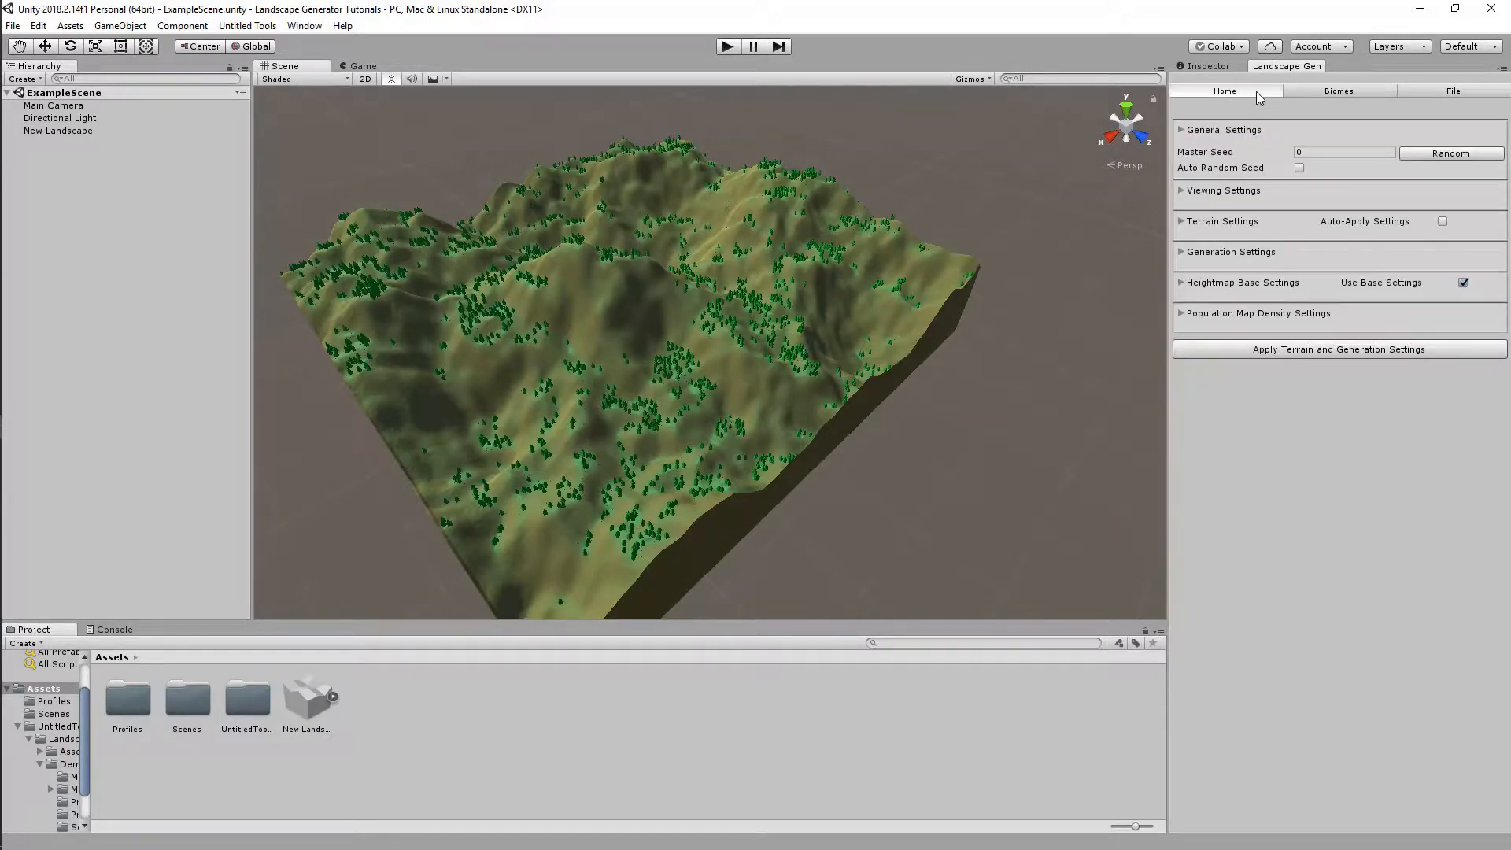
left_click_drag(966, 250, 948, 431, "alt")
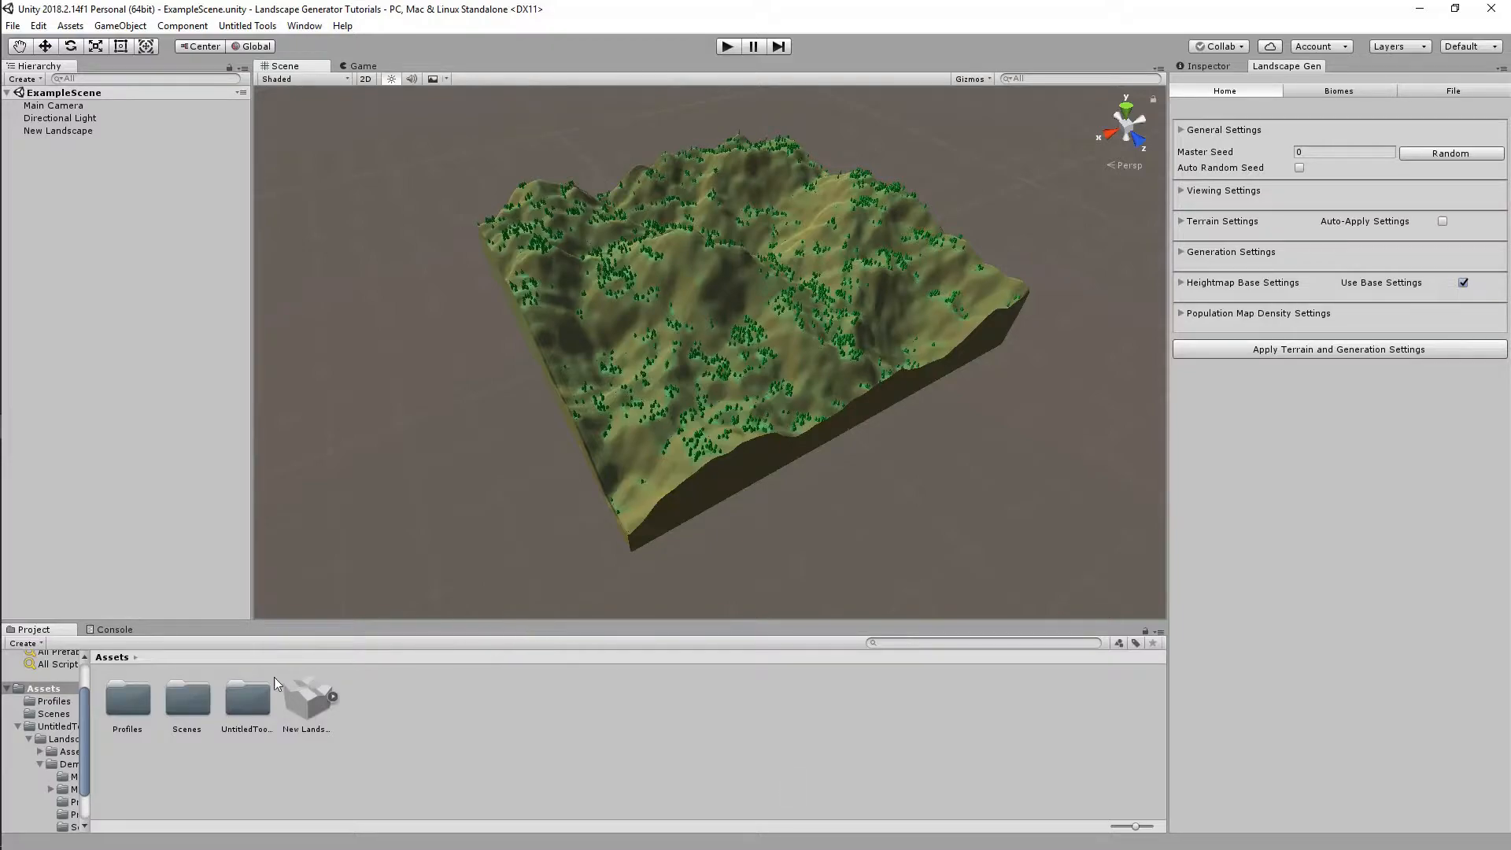
double_click(247, 699)
double_click(129, 699)
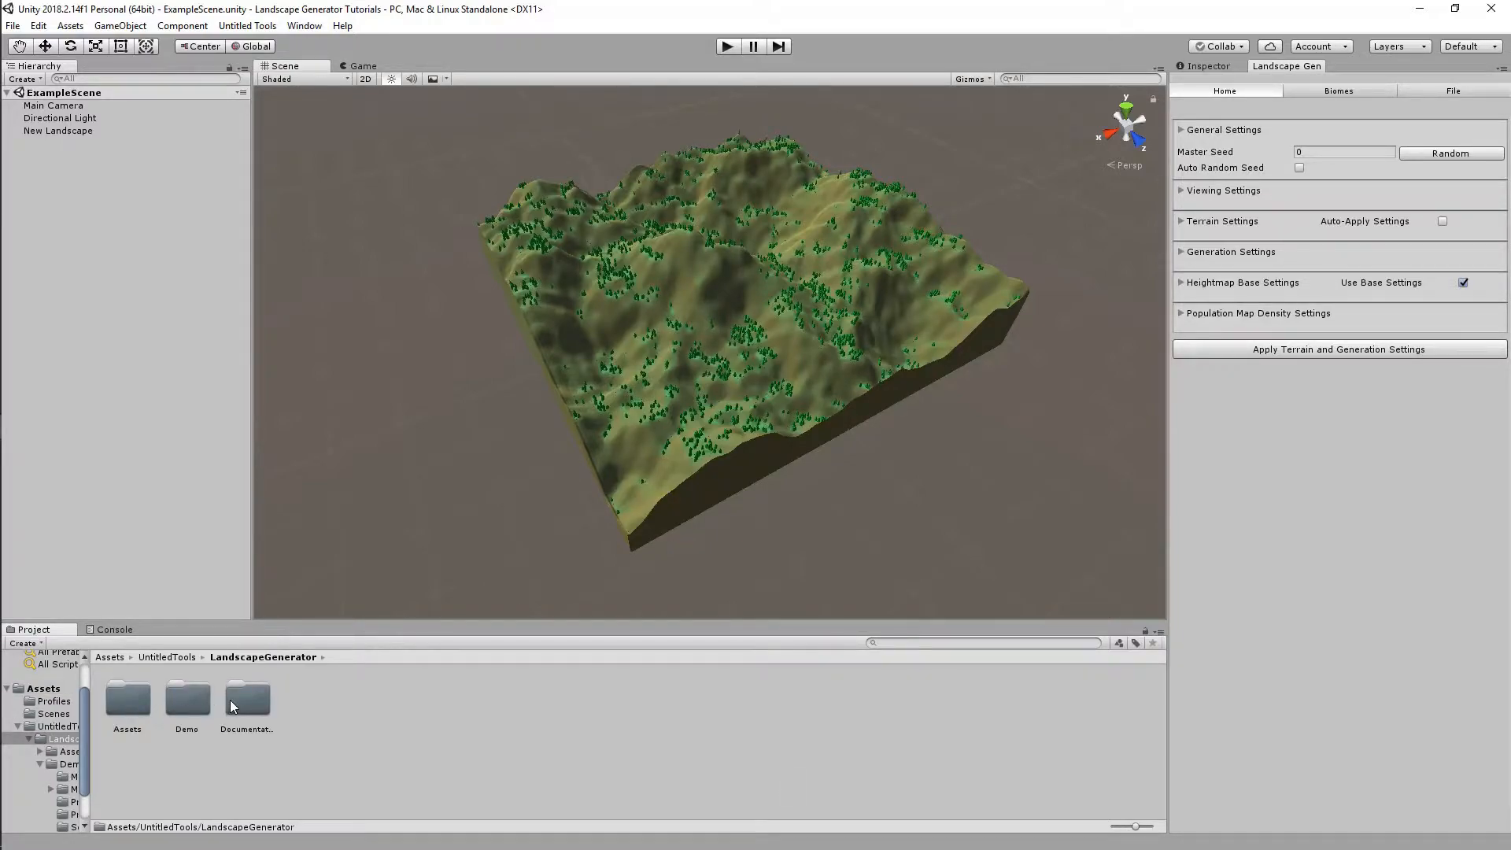
Open the Landscape Generator Overview docx from the Documentation folder in Word
double_click(233, 706)
double_click(126, 701)
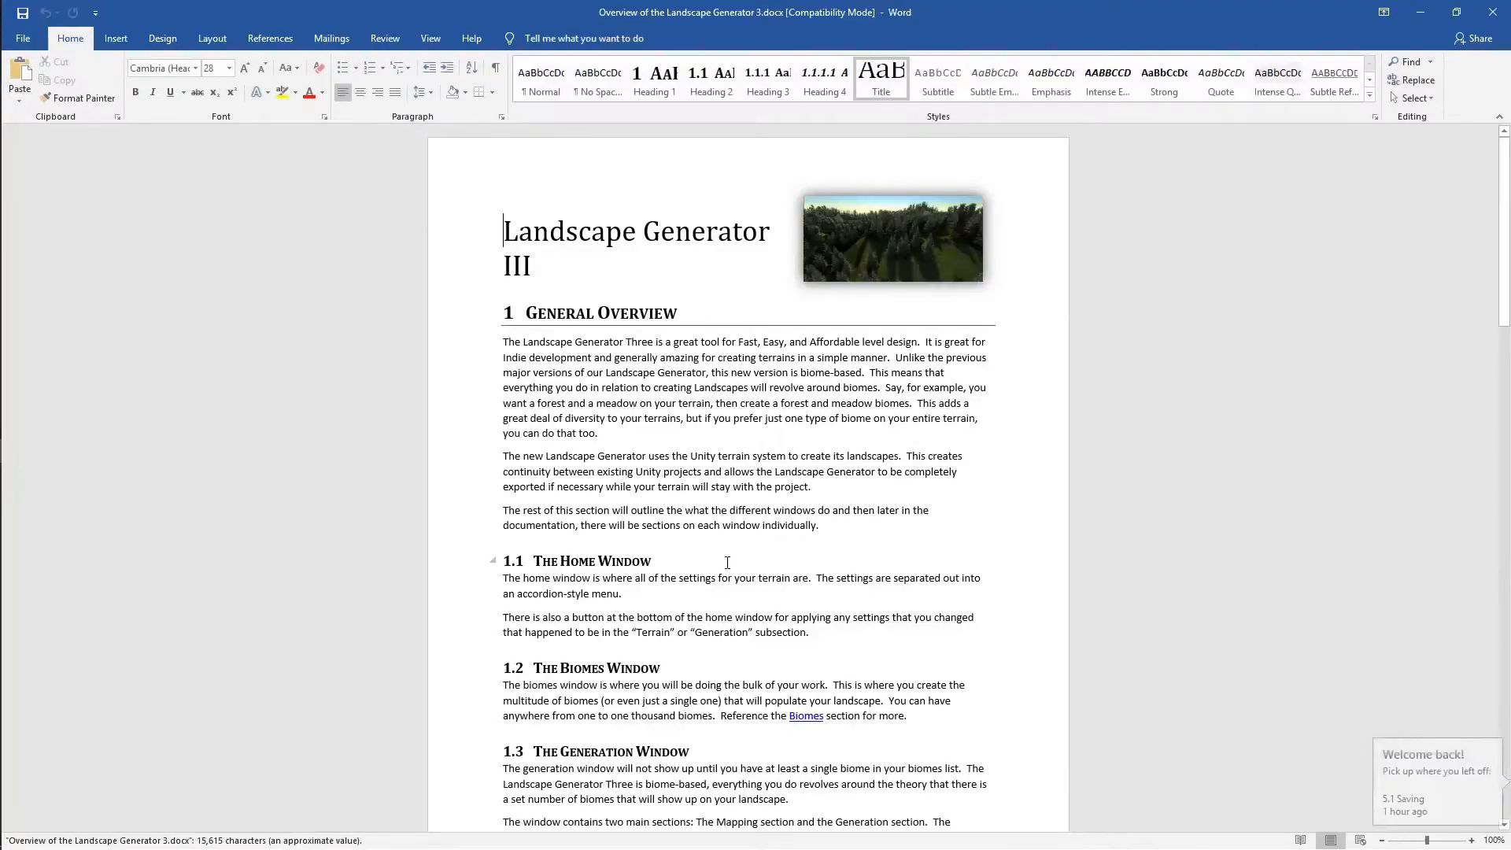
scroll(727, 563, "down", 4)
left_click_drag(1501, 219, 1494, 394)
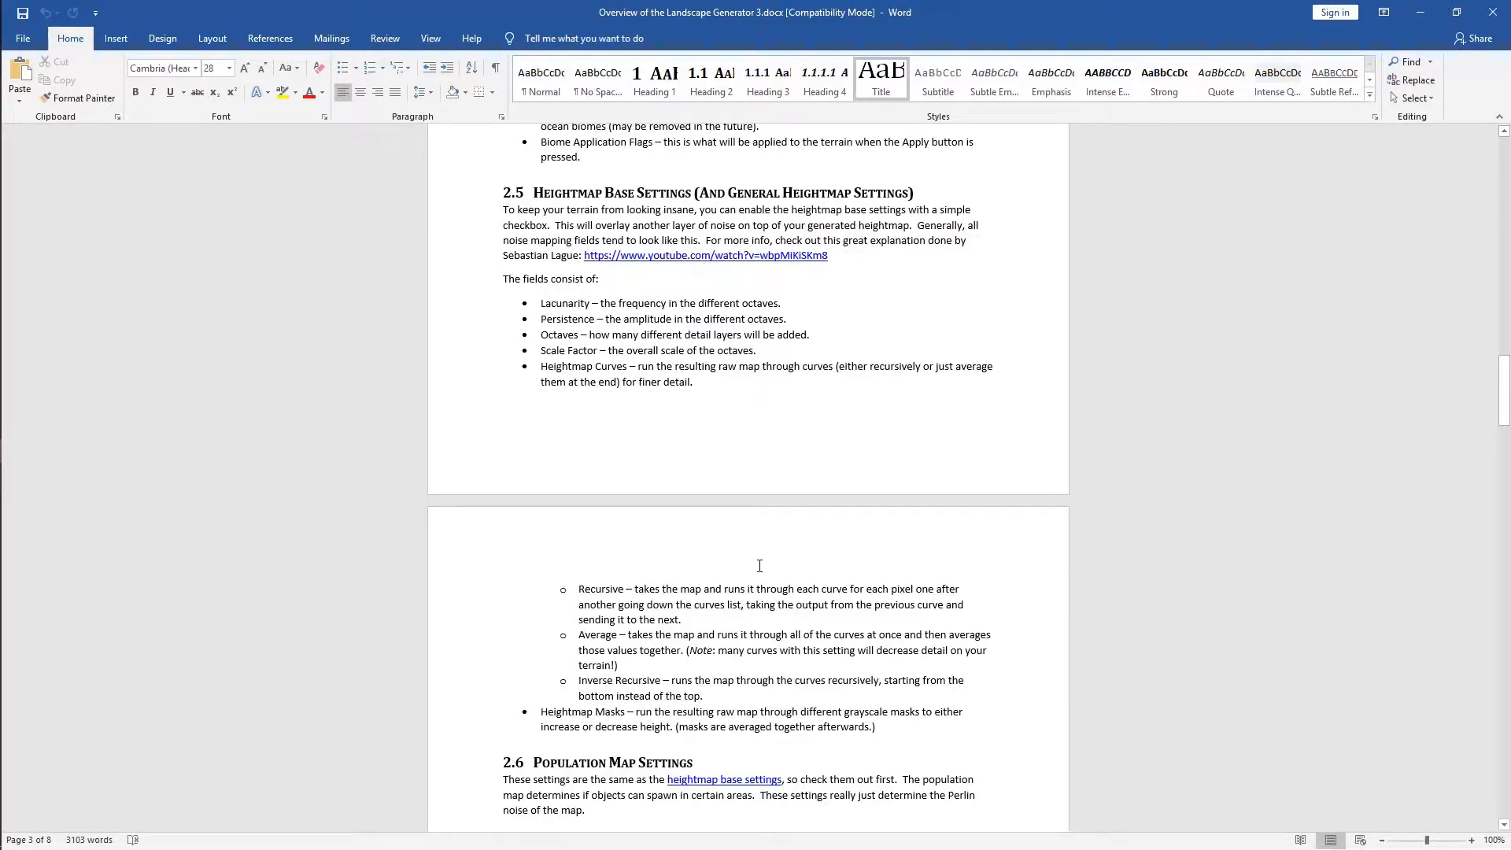
Scroll down to section 6 Useful References and follow the Feedback / Bug Reporting link
scroll(752, 580, "down", 12)
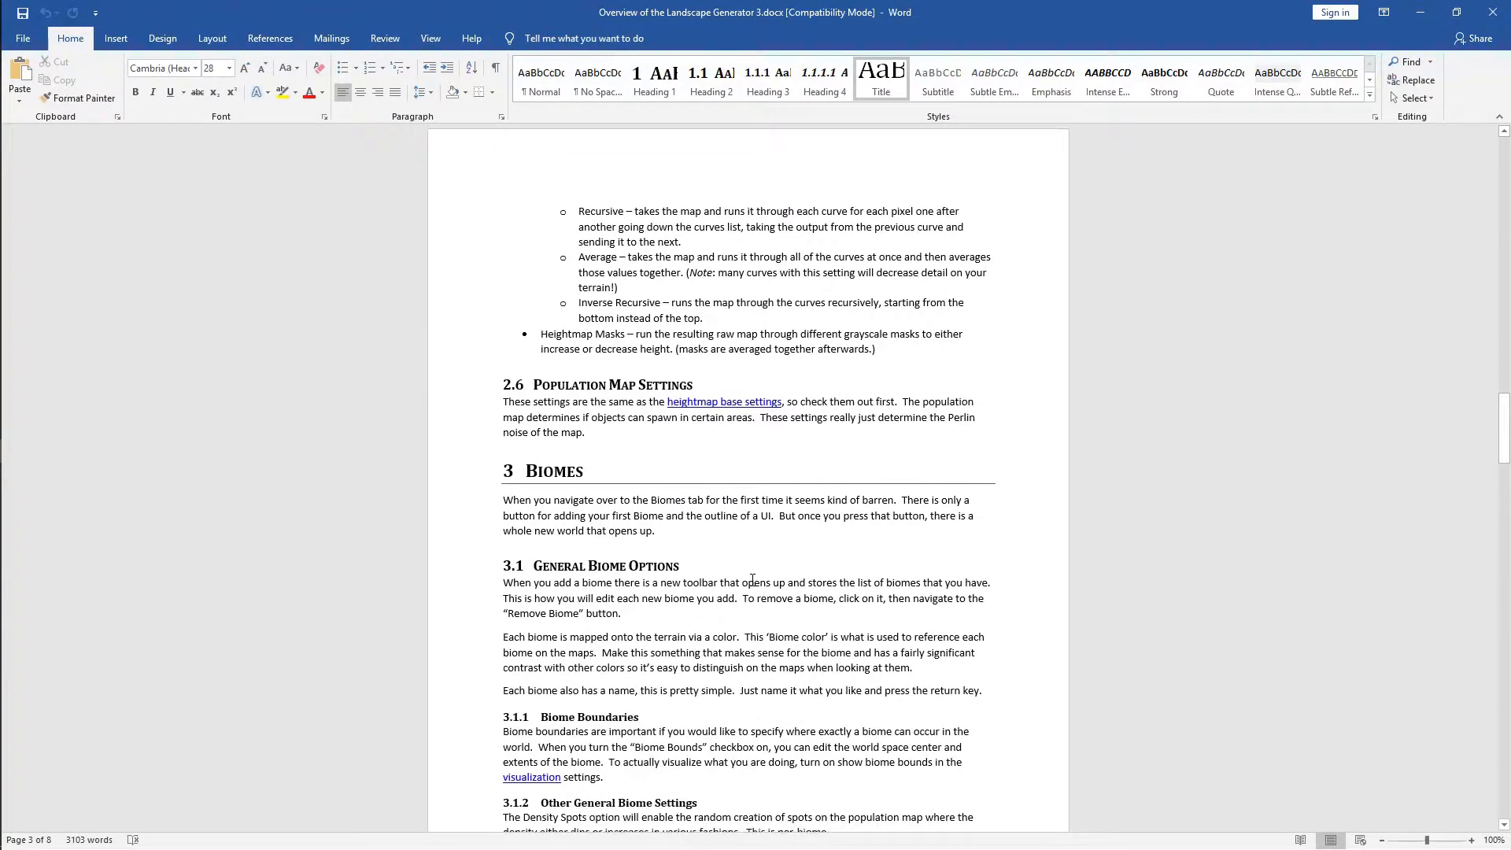
scroll(756, 579, "down", 20)
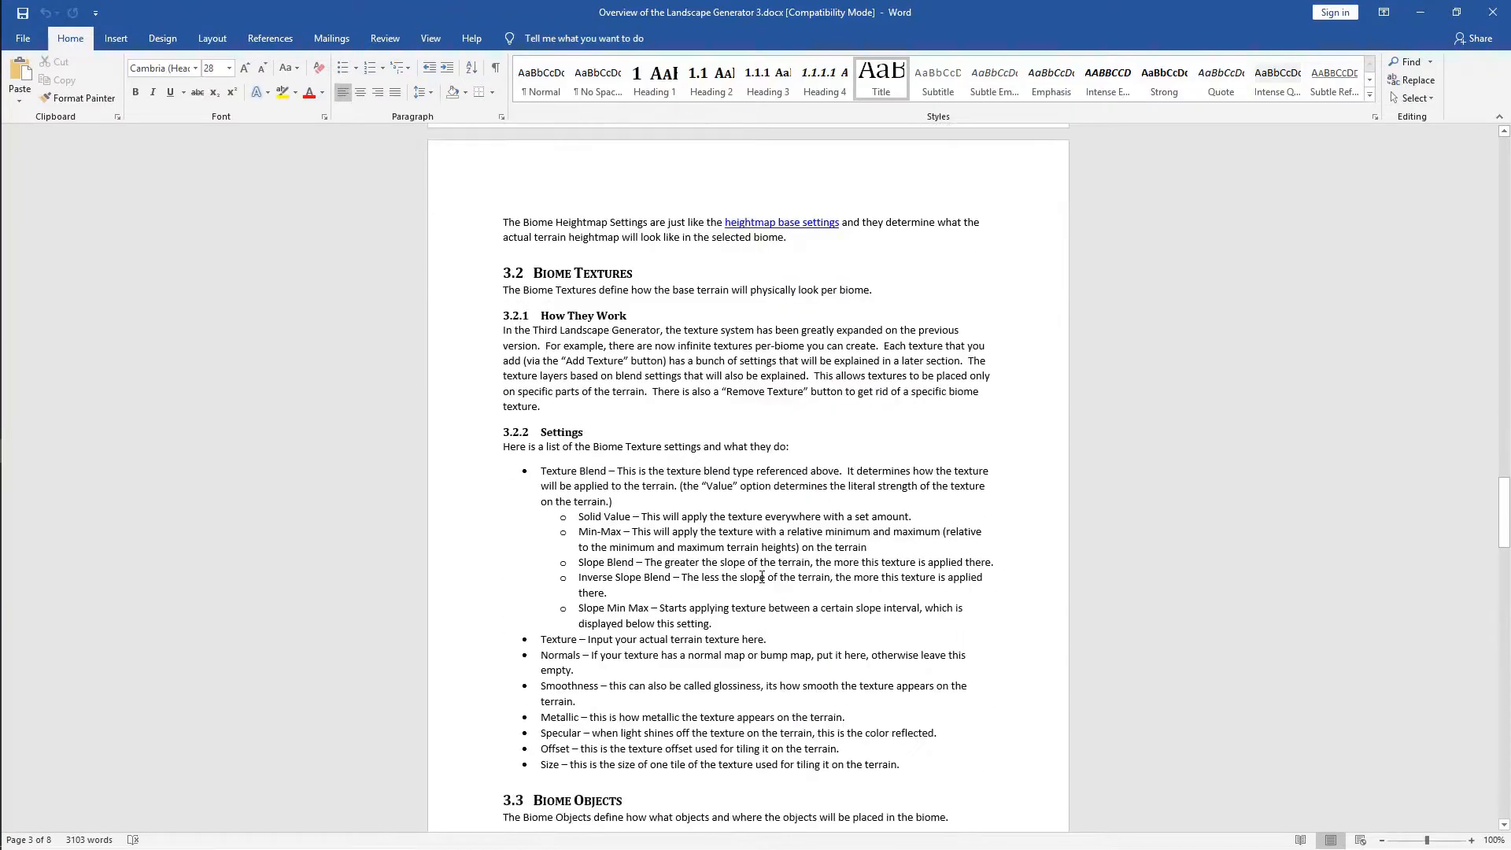
scroll(765, 576, "down", 20)
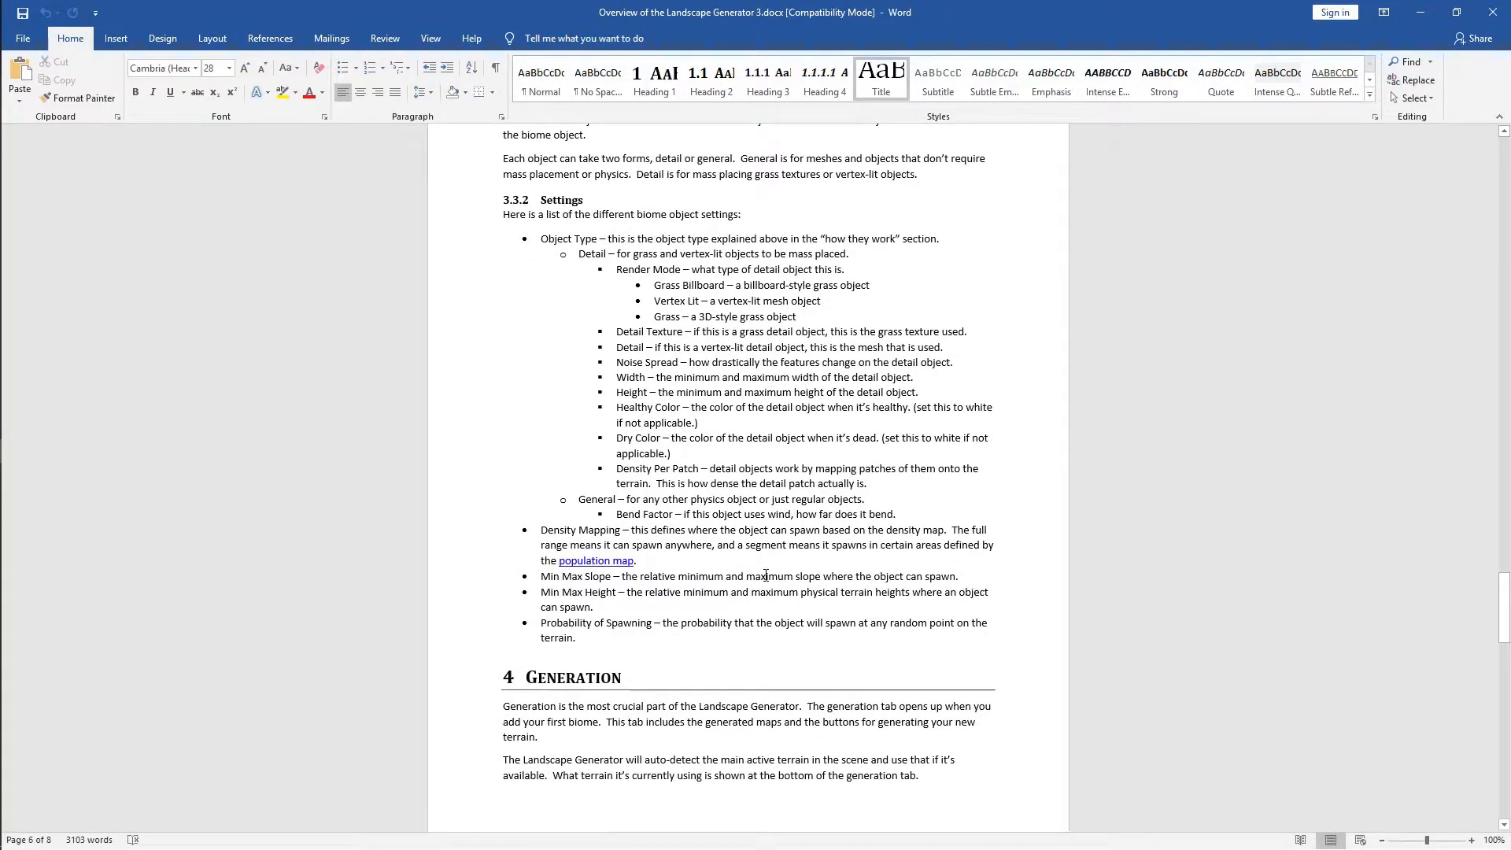
scroll(766, 575, "down", 3)
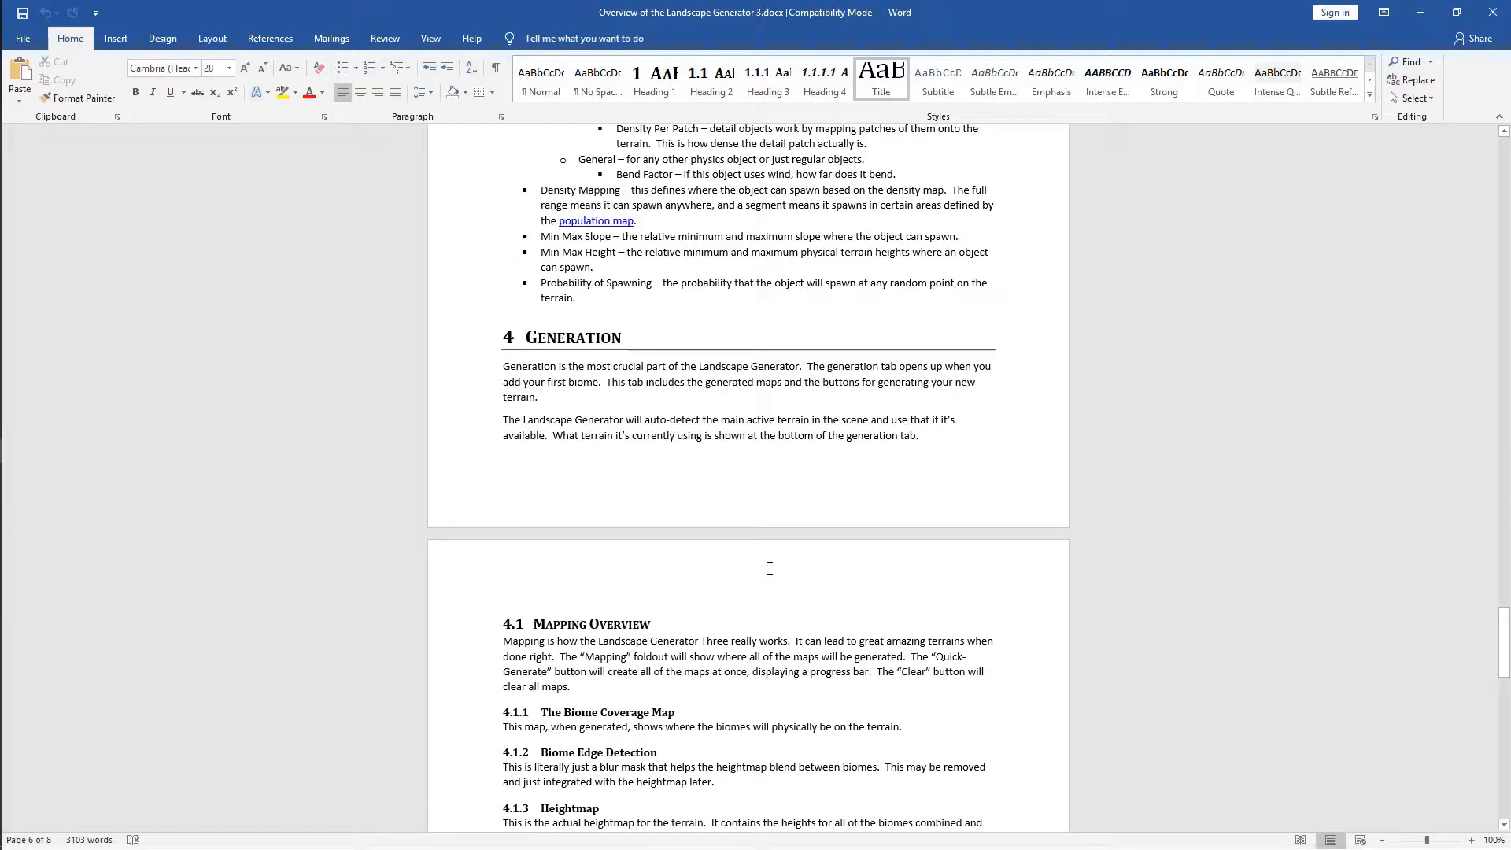
scroll(770, 568, "down", 20)
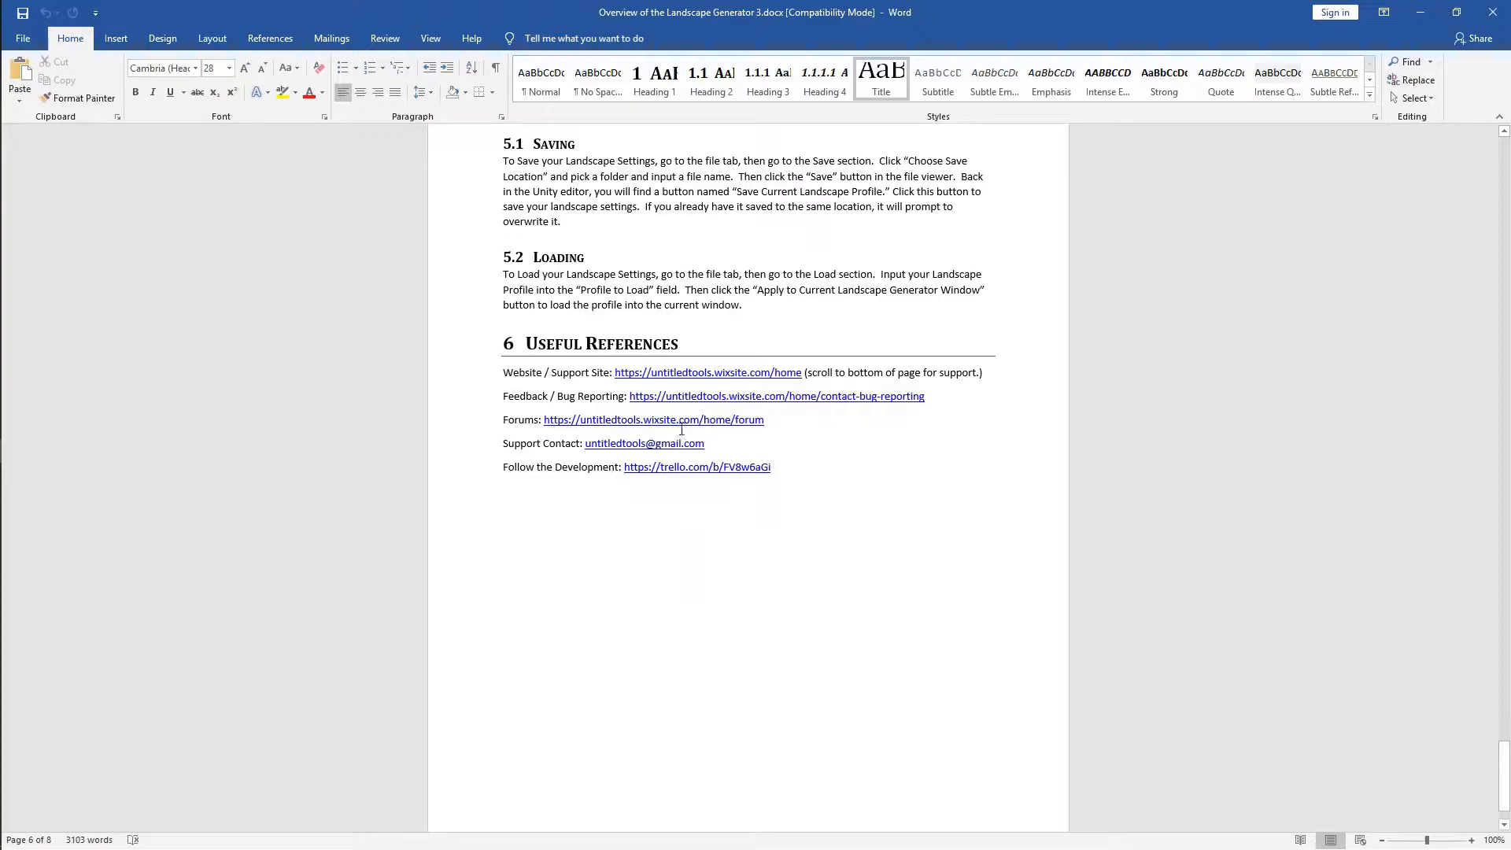
left_click(664, 397, "ctrl")
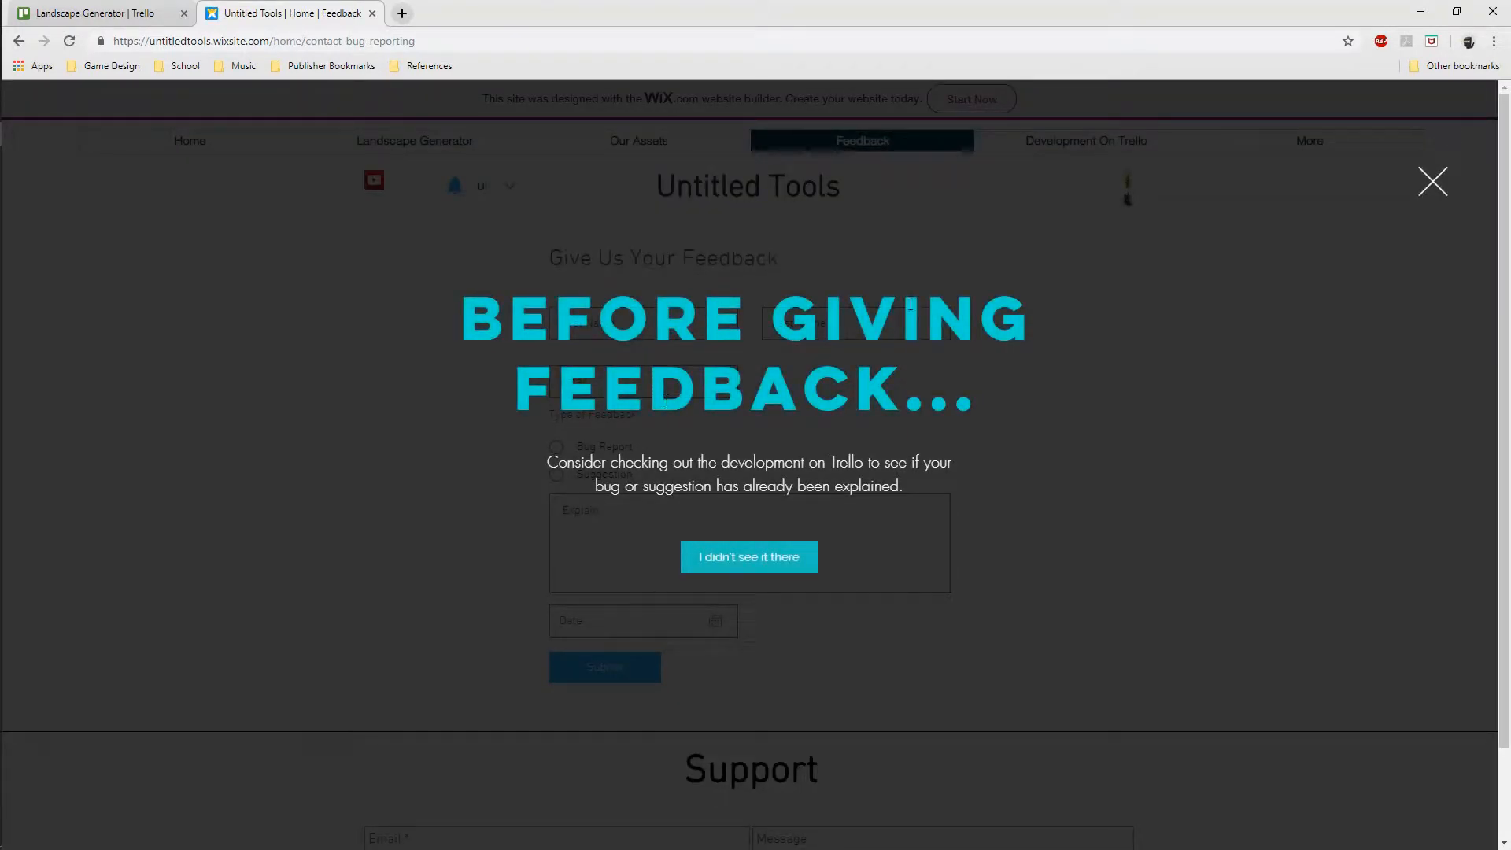
Dismiss the before-giving-feedback pop-up, then close the Feedback page and Chrome
left_click(1432, 182)
mouse_move(1326, 155)
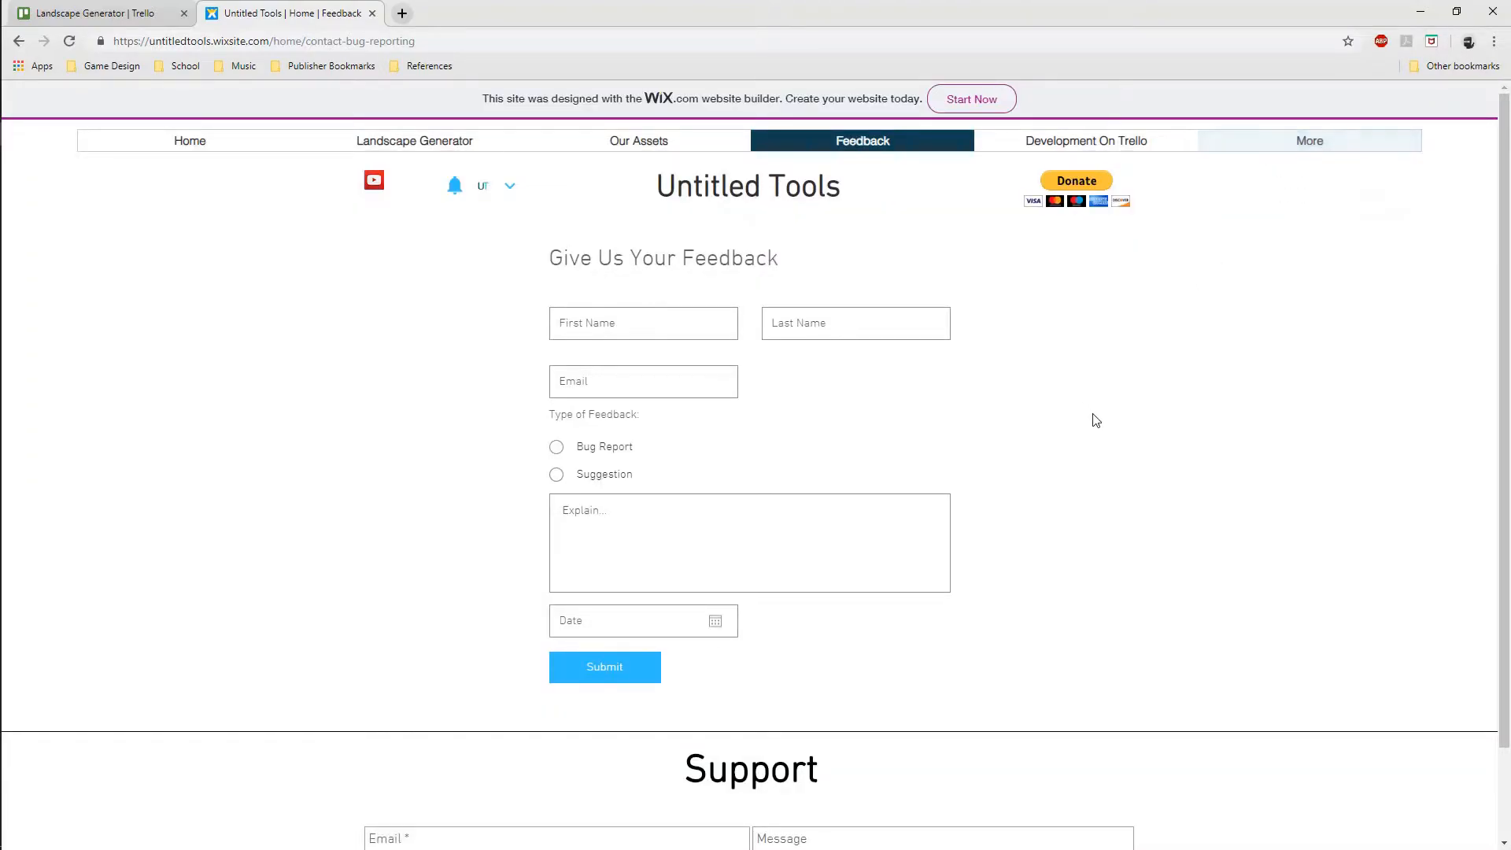
left_click(372, 13)
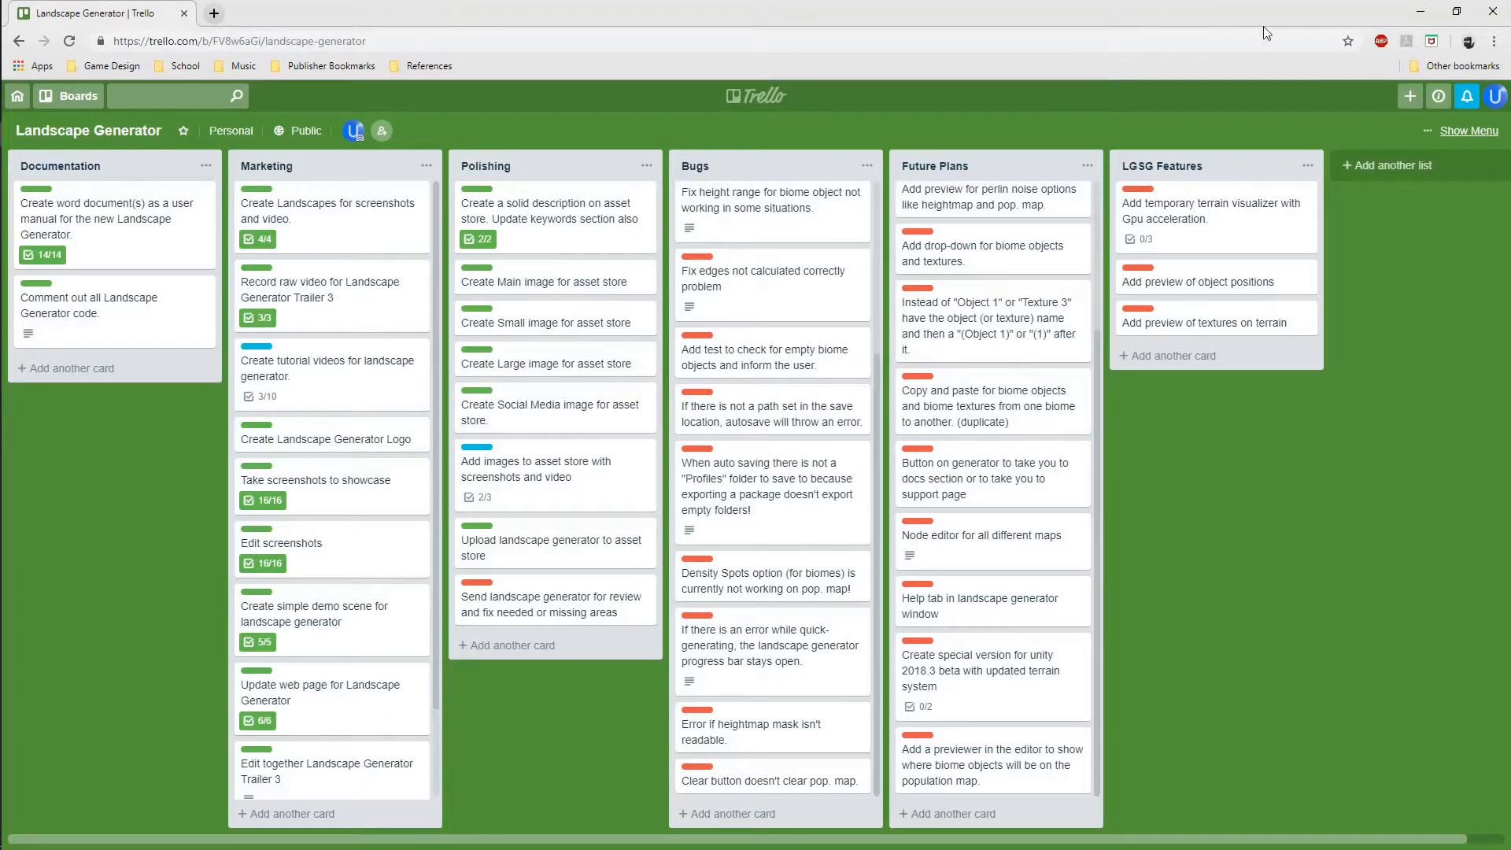
left_click(1493, 12)
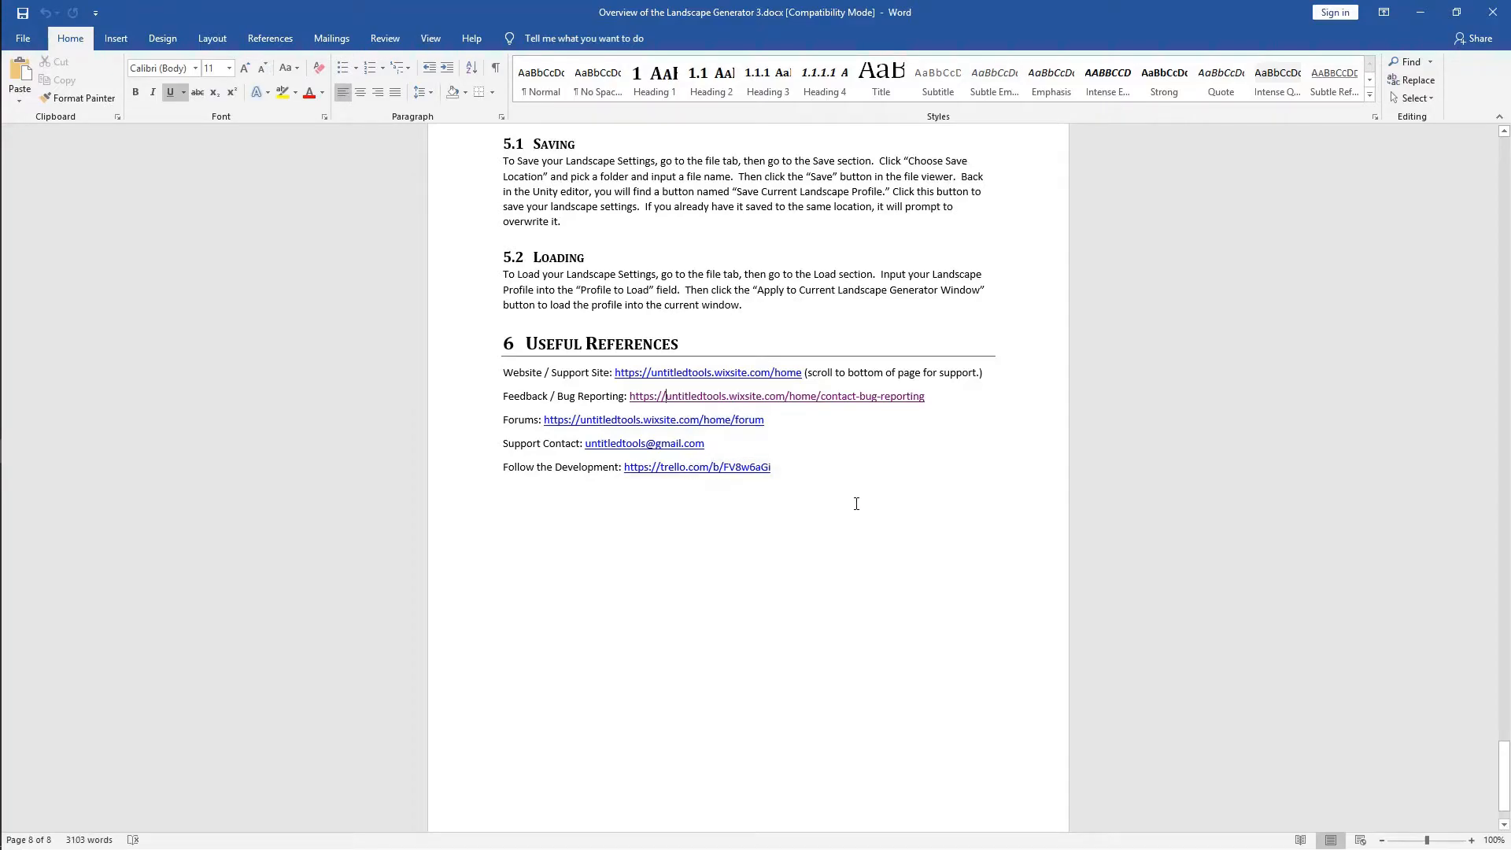
Open the Trello development board link, then close Chrome and the Word document
left_click(720, 469, "ctrl")
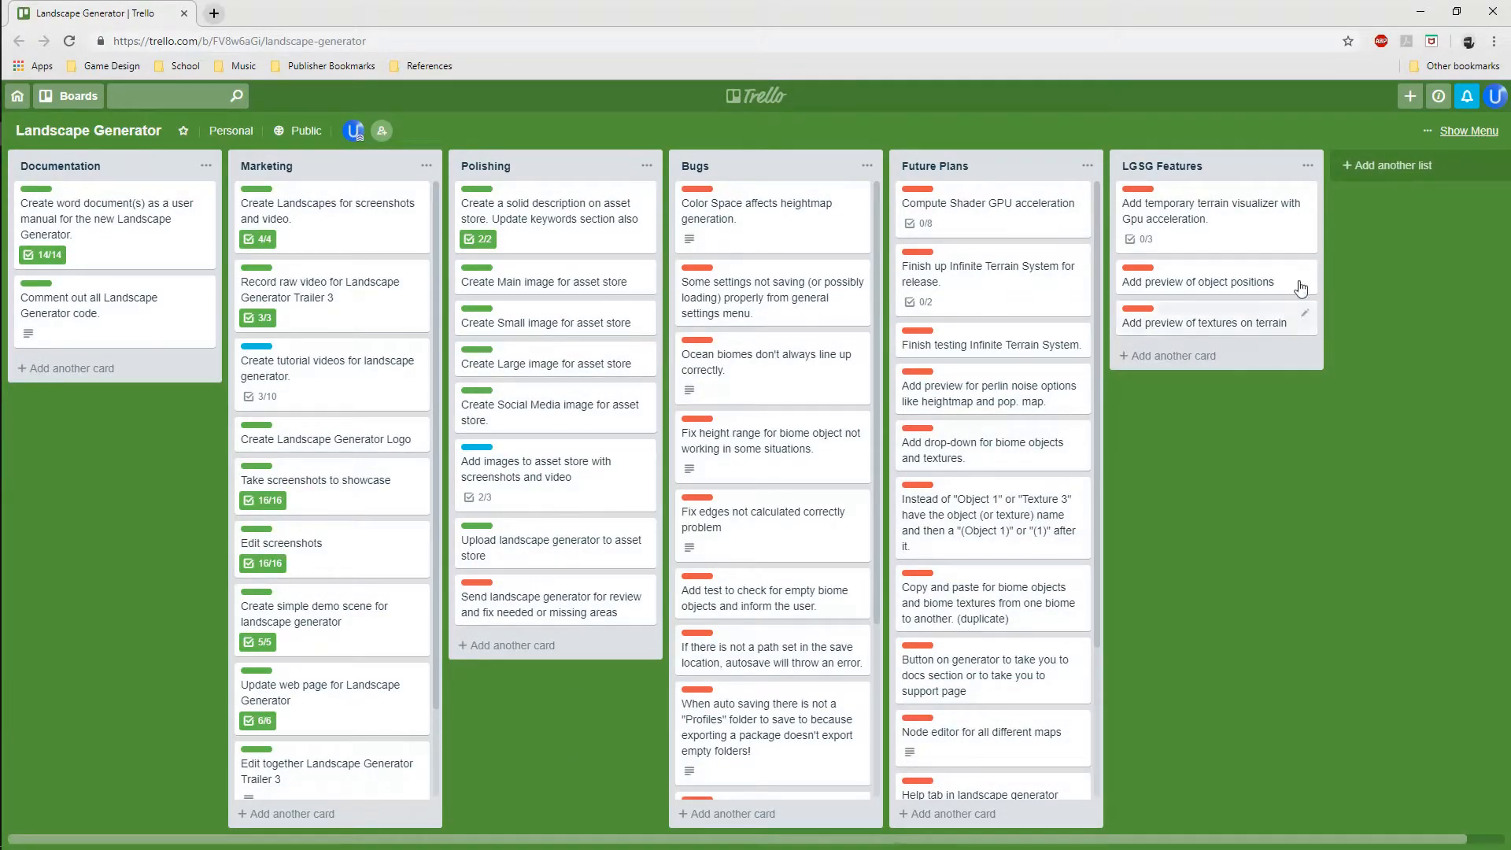
left_click(1493, 11)
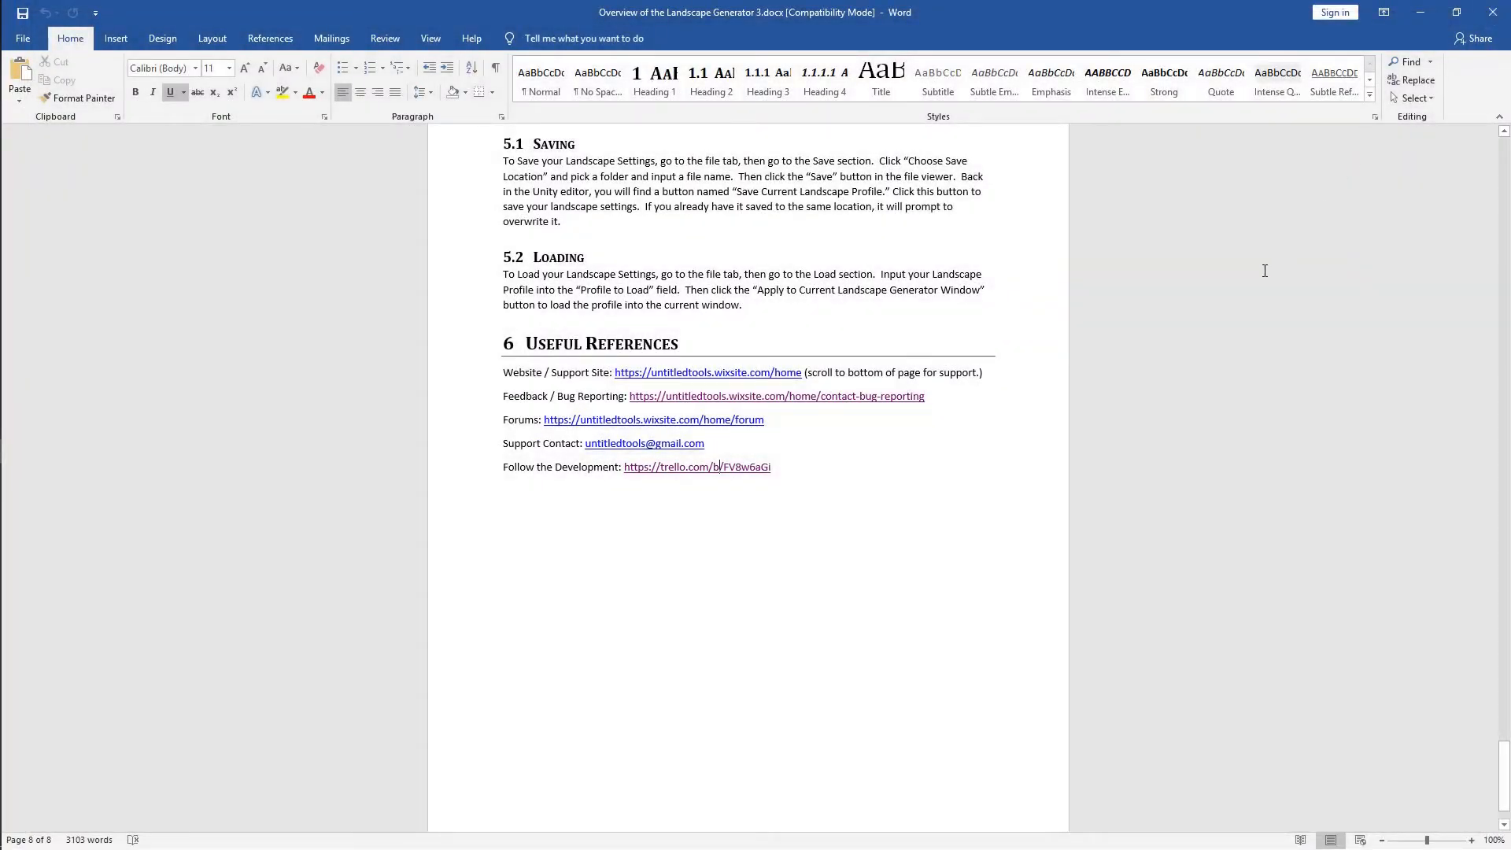
left_click(1493, 11)
Deselect the Overview docx and jump from Documentation back to the top-level Assets folder
left_click(801, 718)
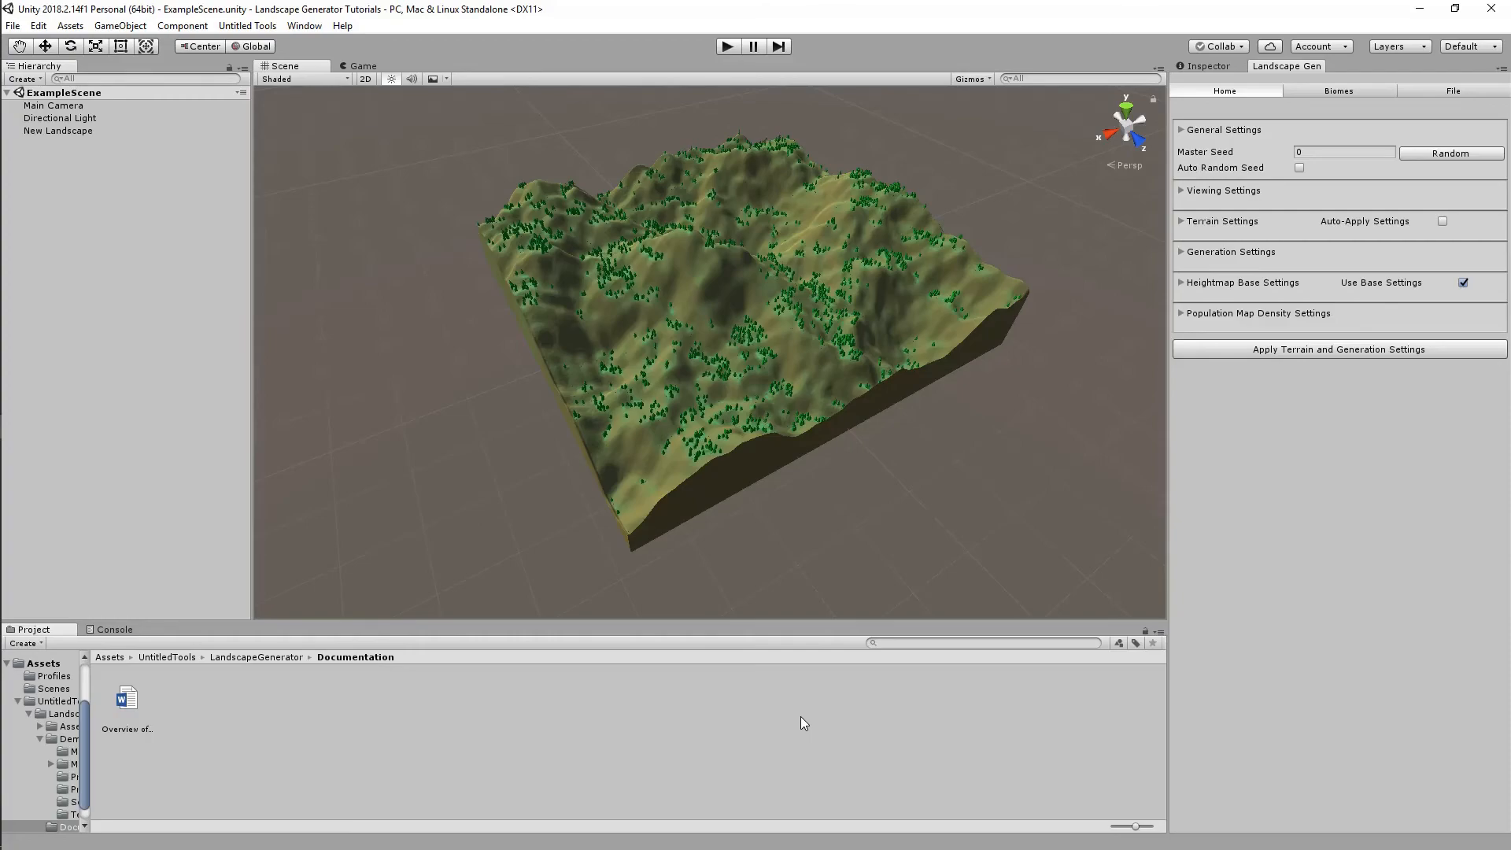
left_click(110, 656)
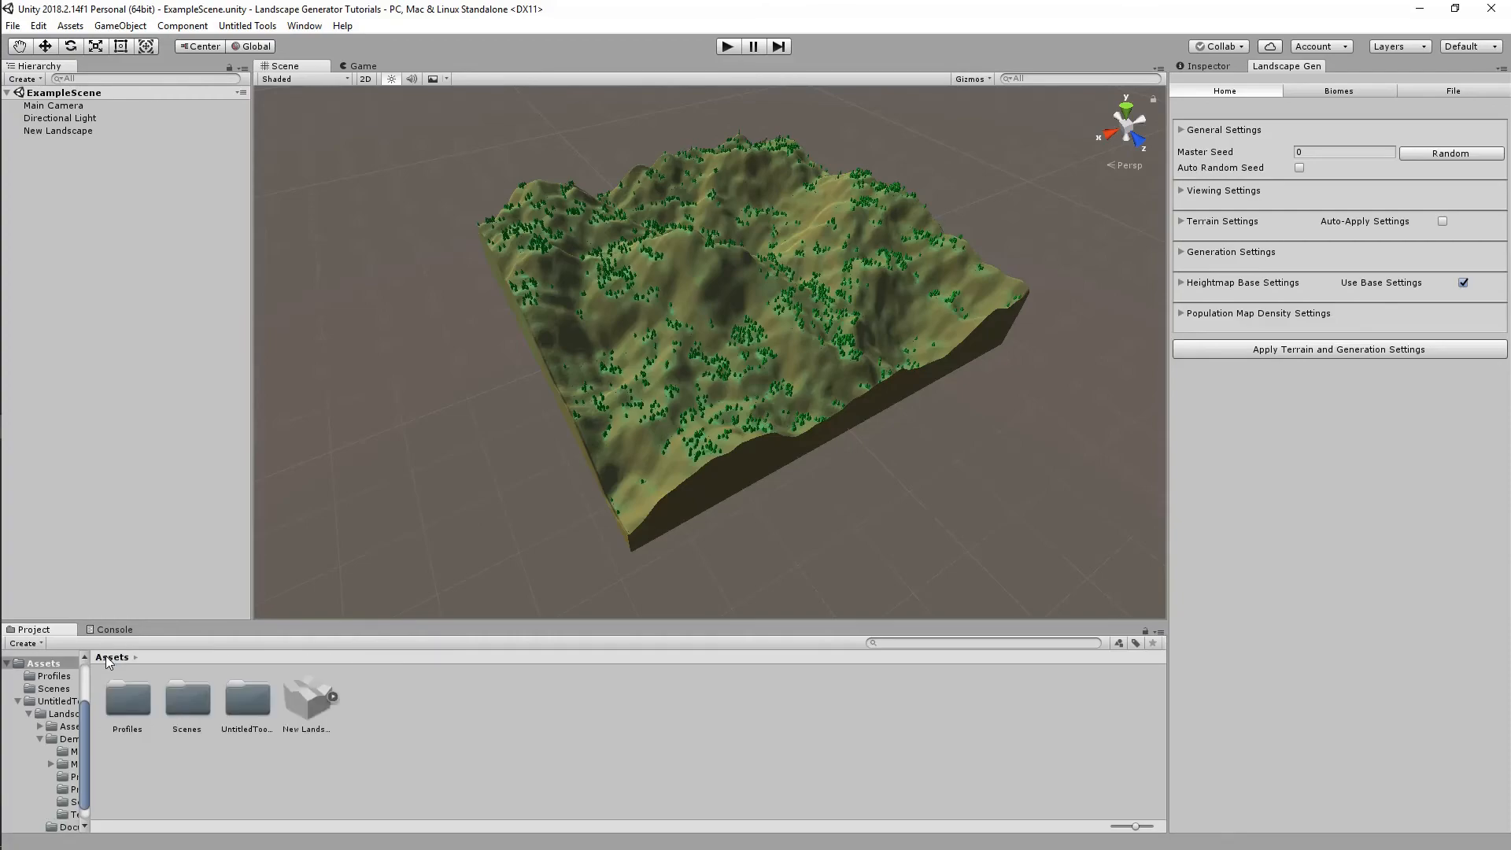